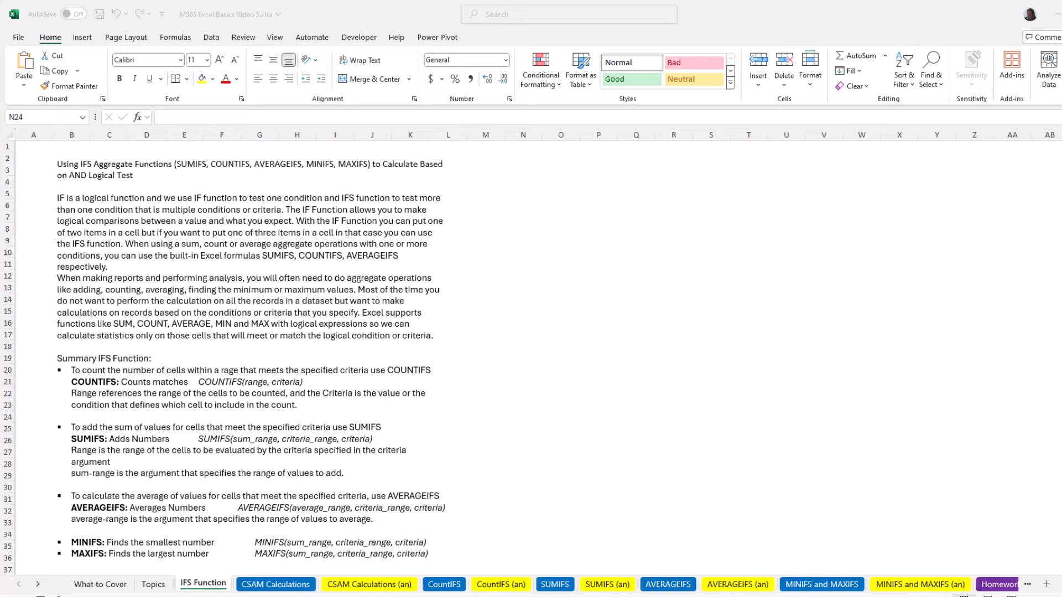
# Step: On the CSAM Calculations sheet, count the Revenue numbers in cell G14 with =COUNT(E12:E41)
pyautogui.scroll(-2, 529, 432)
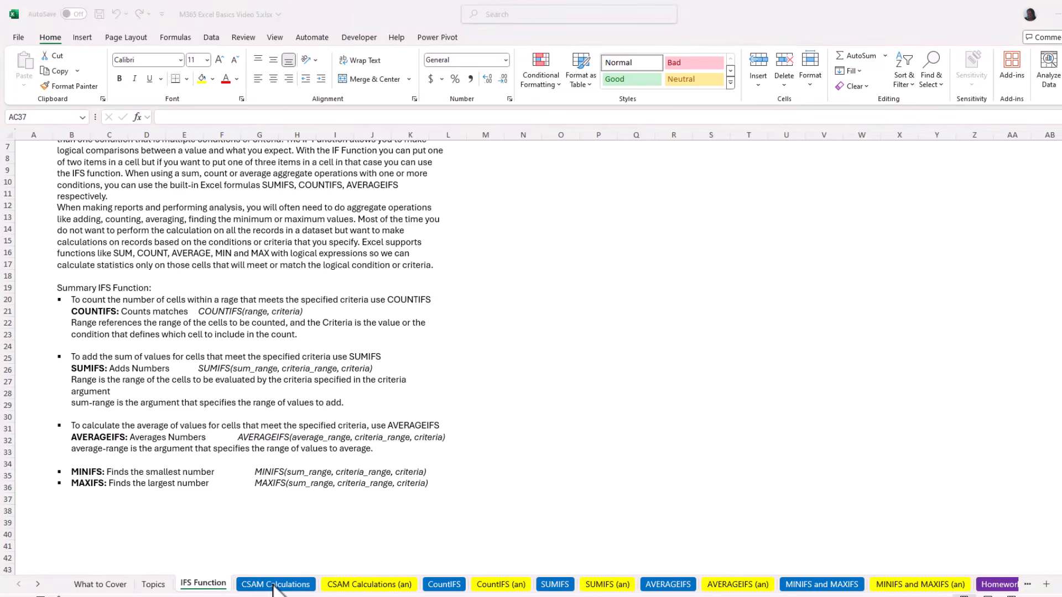
pyautogui.click(273, 585)
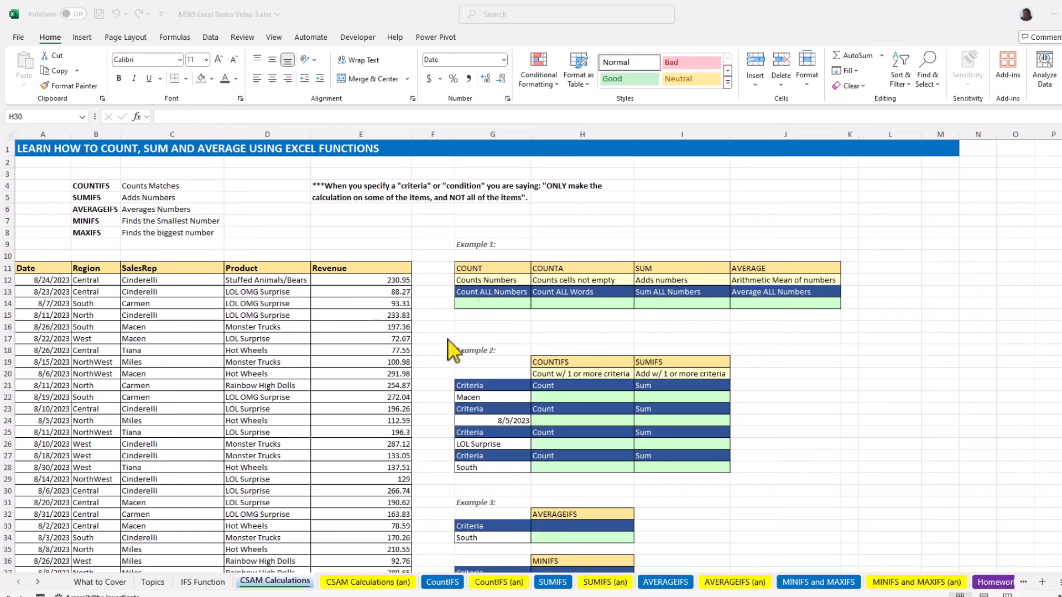
pyautogui.click(506, 303)
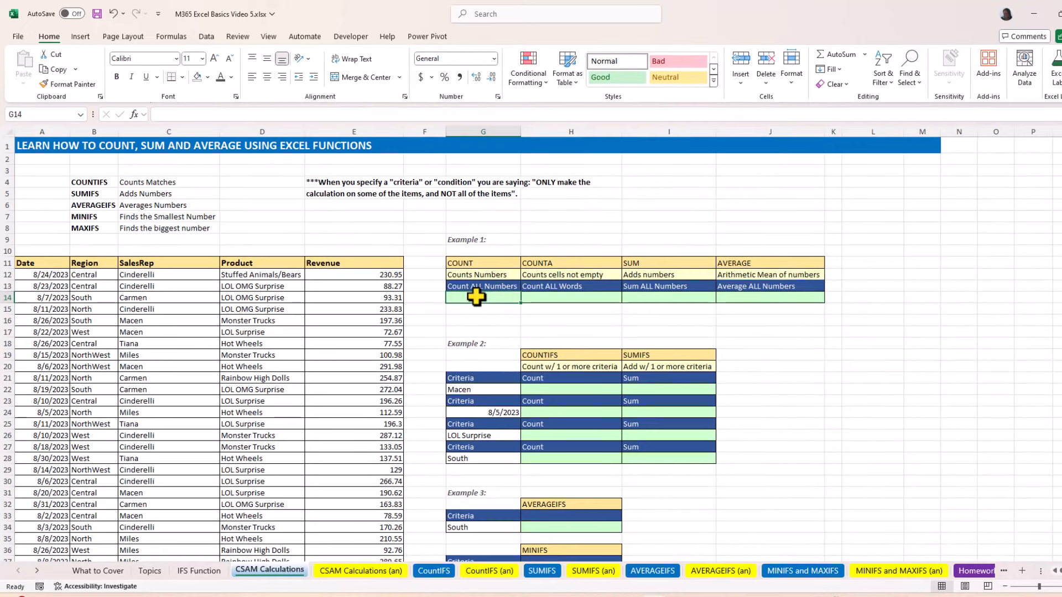
pyautogui.write('=COUNT(')
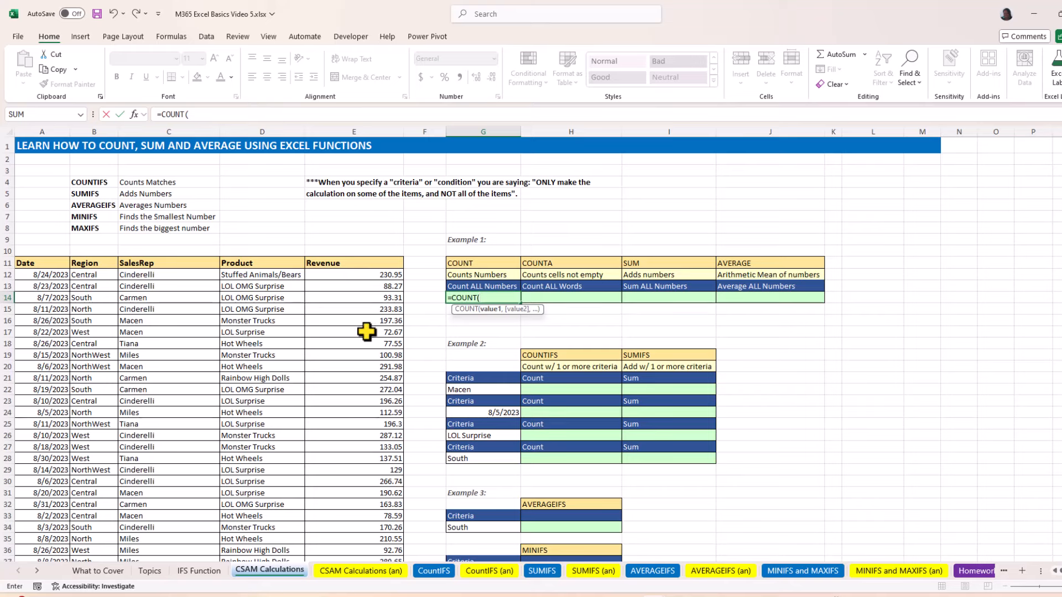
pyautogui.click(367, 275)
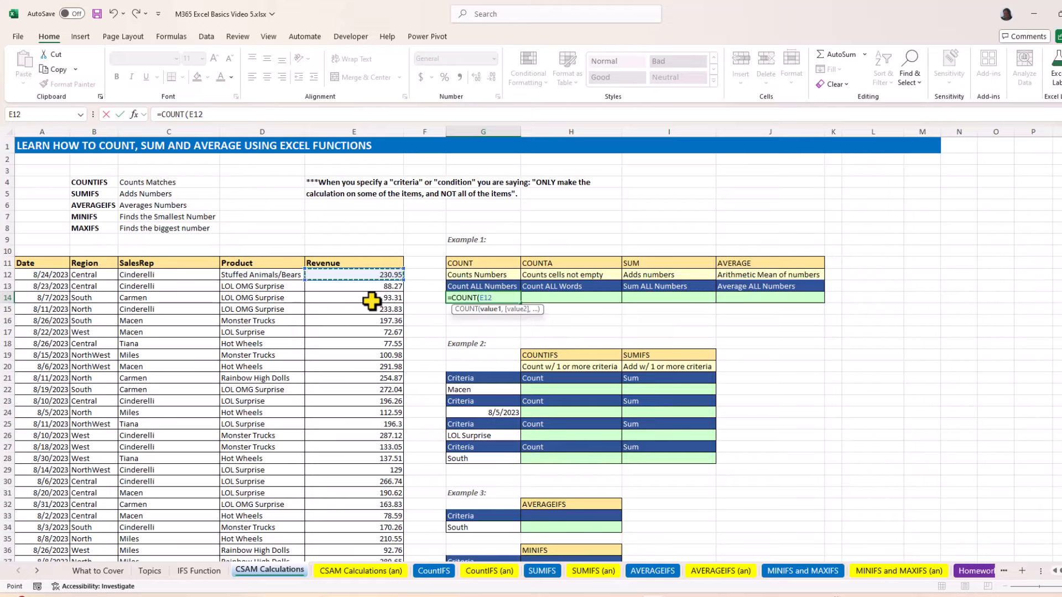
pyautogui.hotkey('ctrl', 'shift', 'Down')
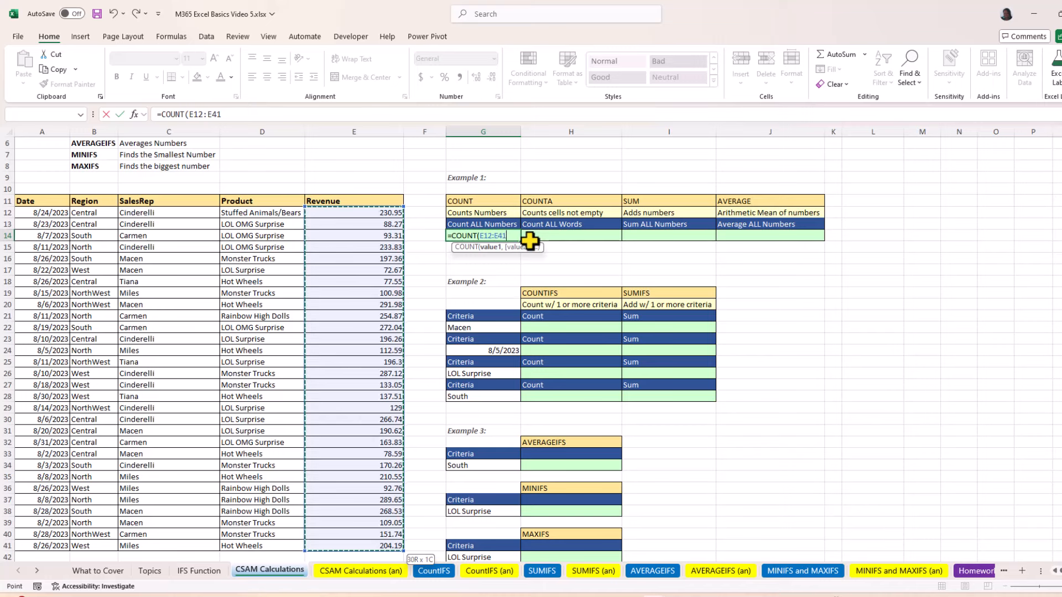
pyautogui.write(')')
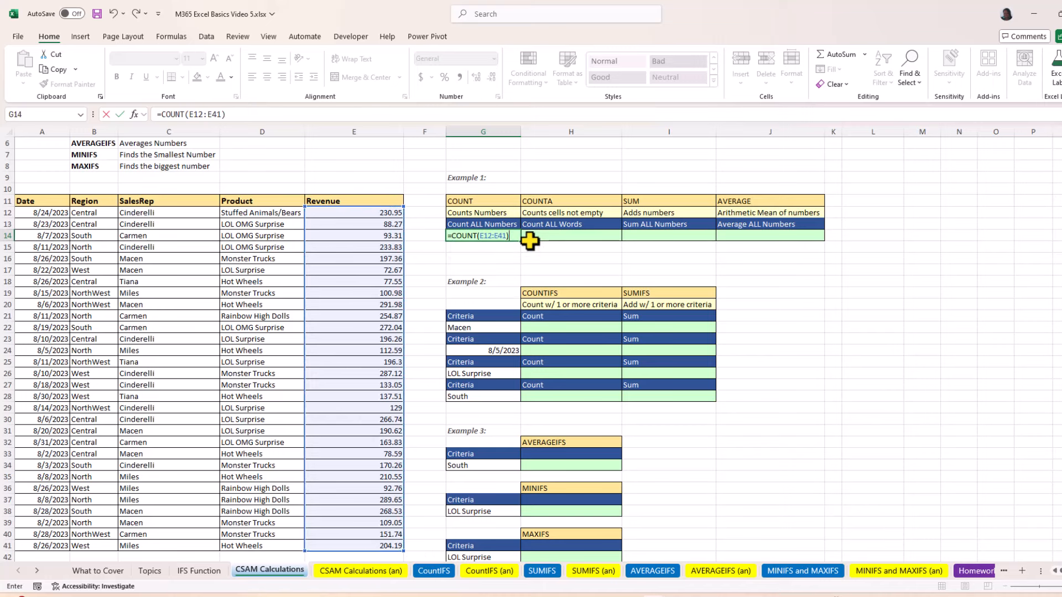
pyautogui.hotkey('ctrl', 'Return')
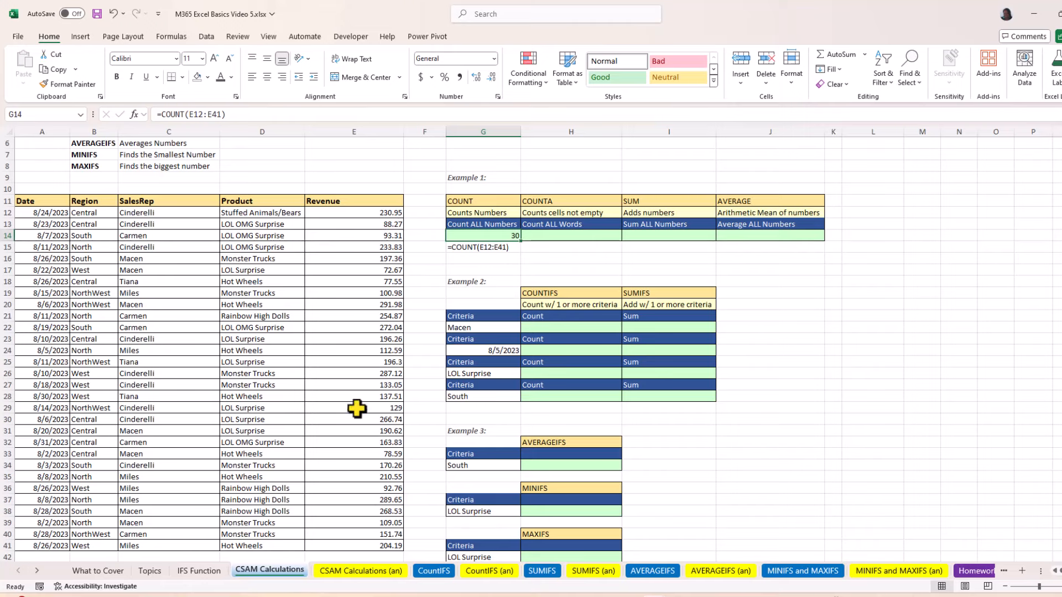
# Step: Count the non-empty Product entries in cell H14 of Example 1 with =COUNTA(D12:D41)
pyautogui.scroll(1, 553, 252)
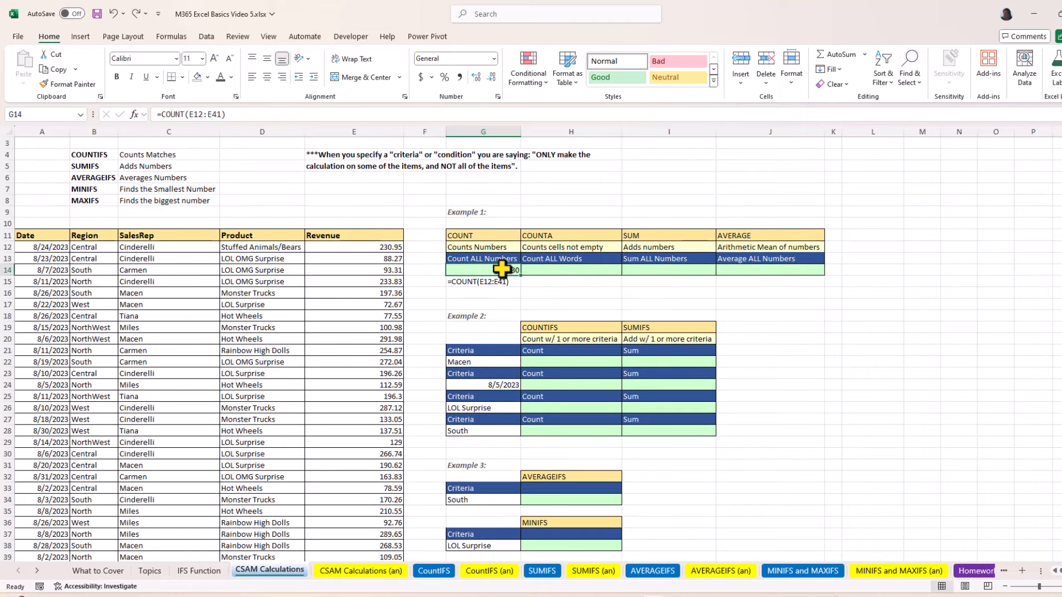
pyautogui.press('Tab')
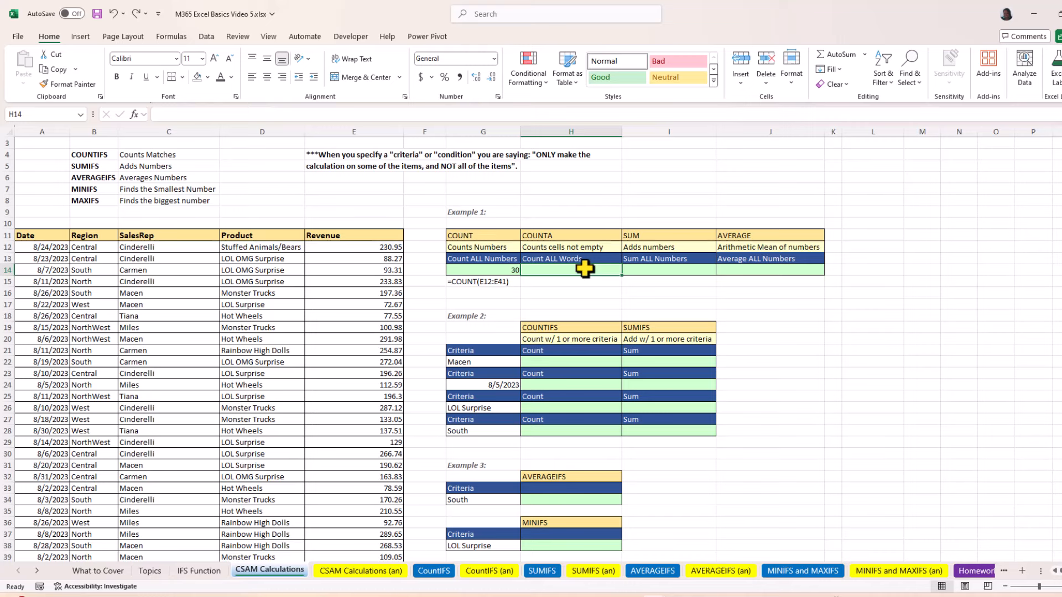
pyautogui.write('=')
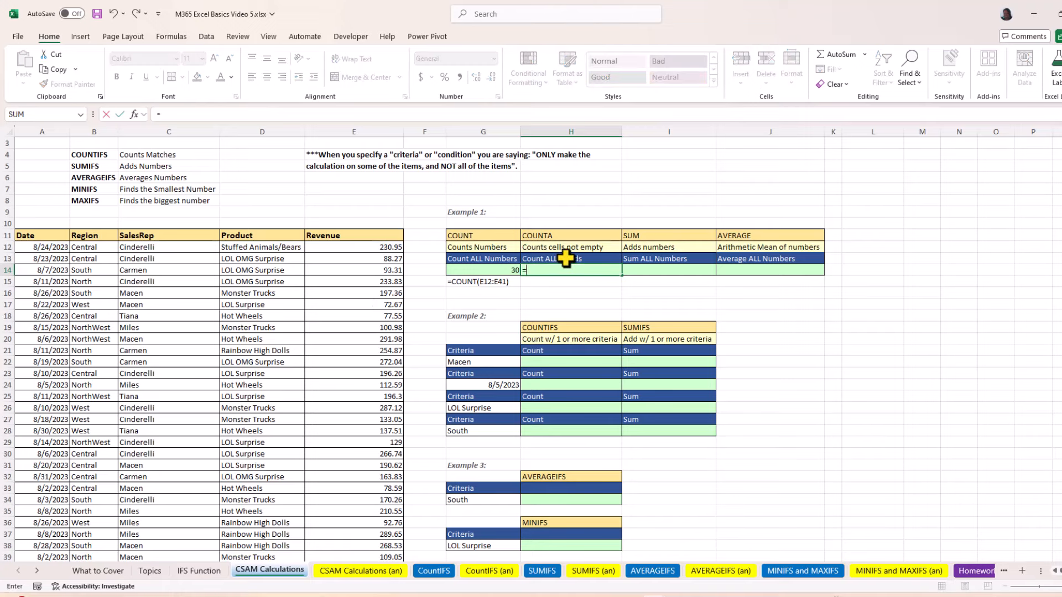
pyautogui.write('coun')
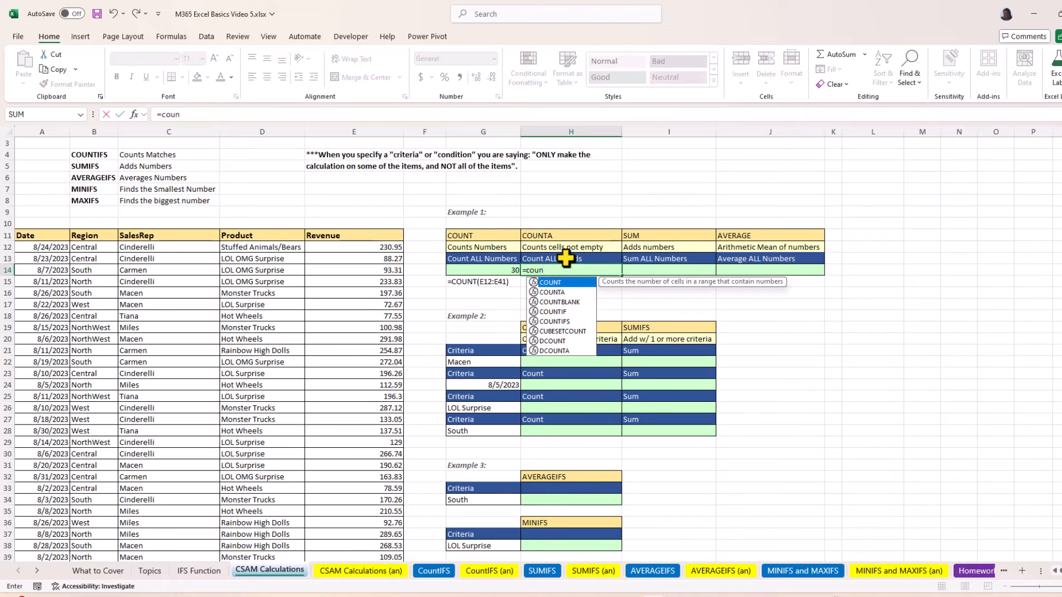
pyautogui.press('Down')
pyautogui.press('Tab')
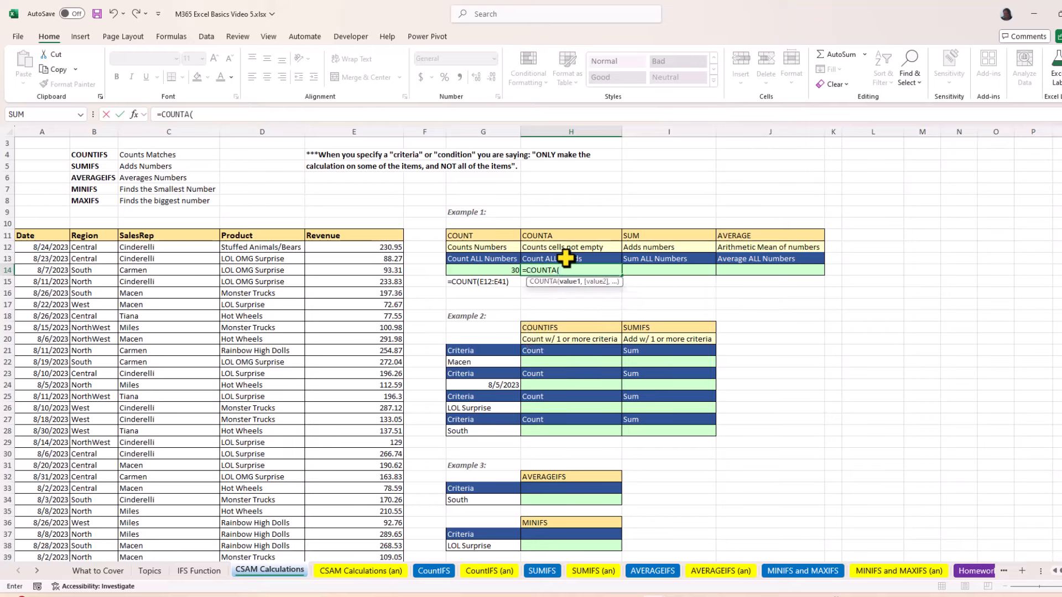
pyautogui.click(259, 246)
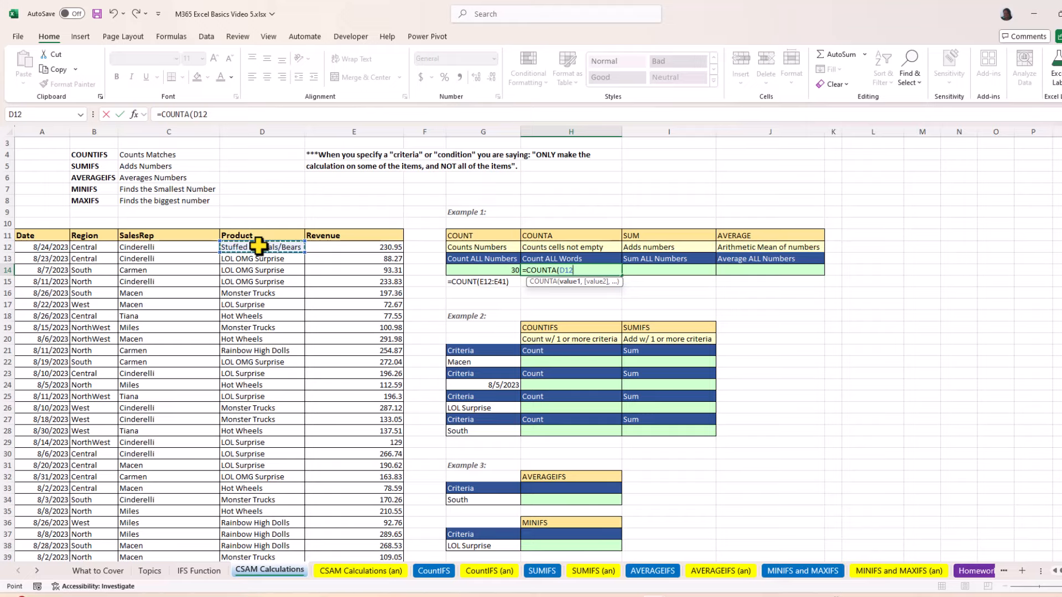
pyautogui.hotkey('ctrl', 'shift', 'Down')
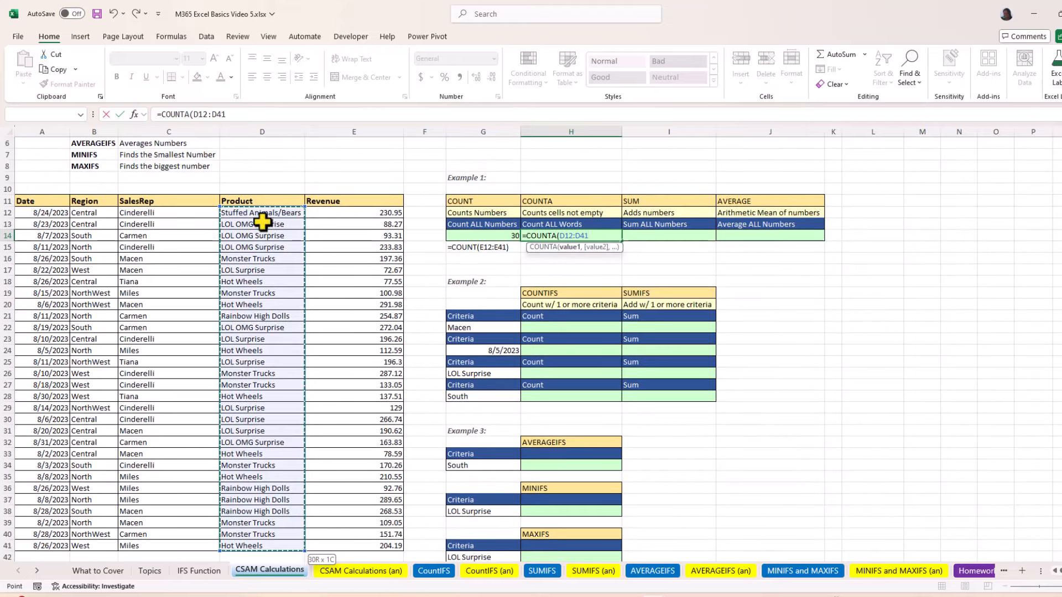
pyautogui.write(')')
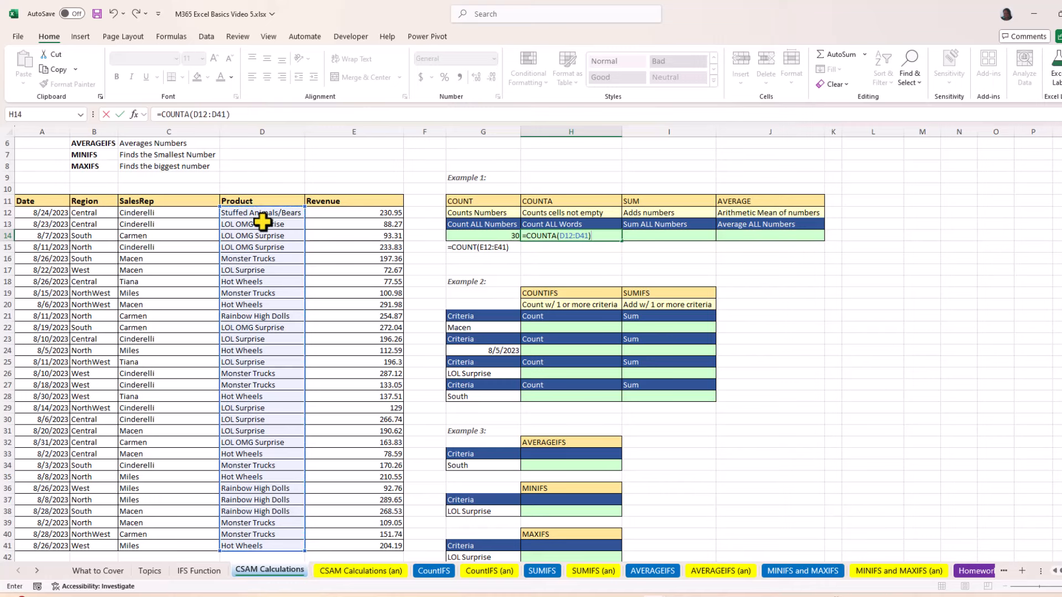
pyautogui.hotkey('ctrl', 'Return')
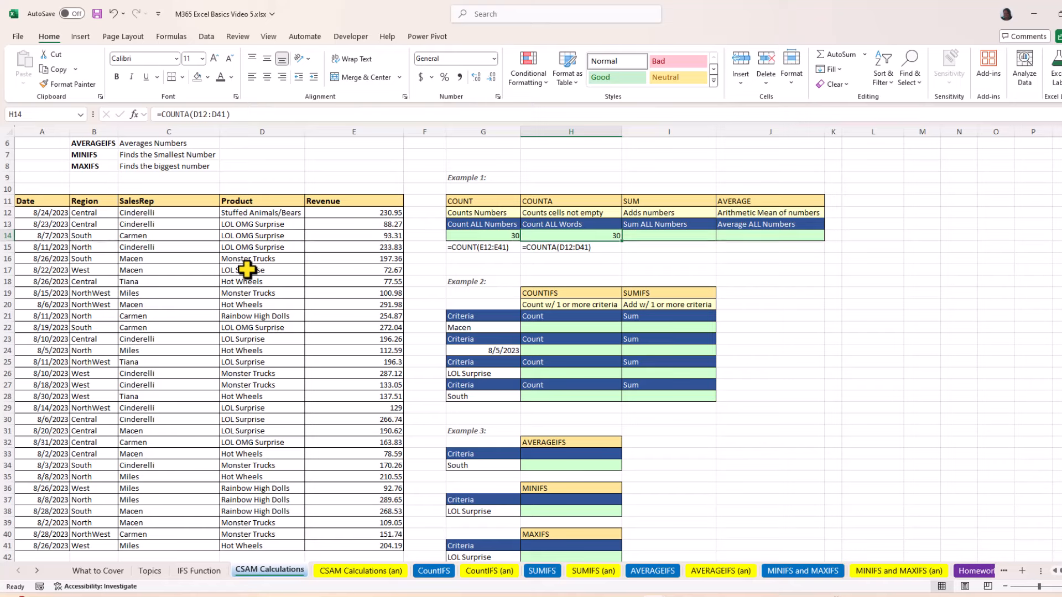
pyautogui.click(246, 270)
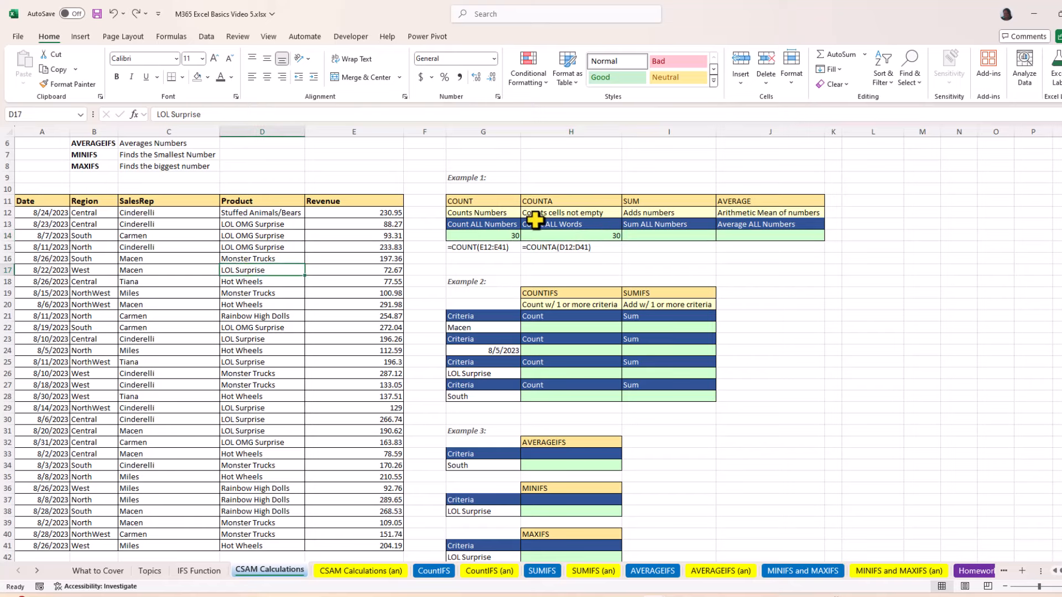
pyautogui.click(588, 235)
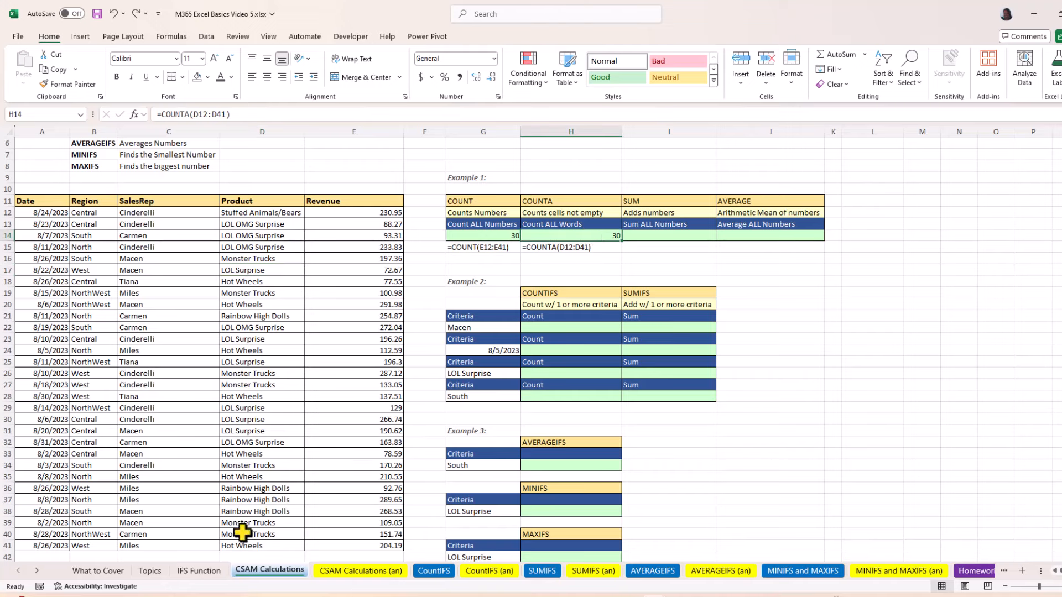
# Step: Add up all Revenue values in cell I14 of Example 1 with =SUM(E12:E41)
pyautogui.click(676, 237)
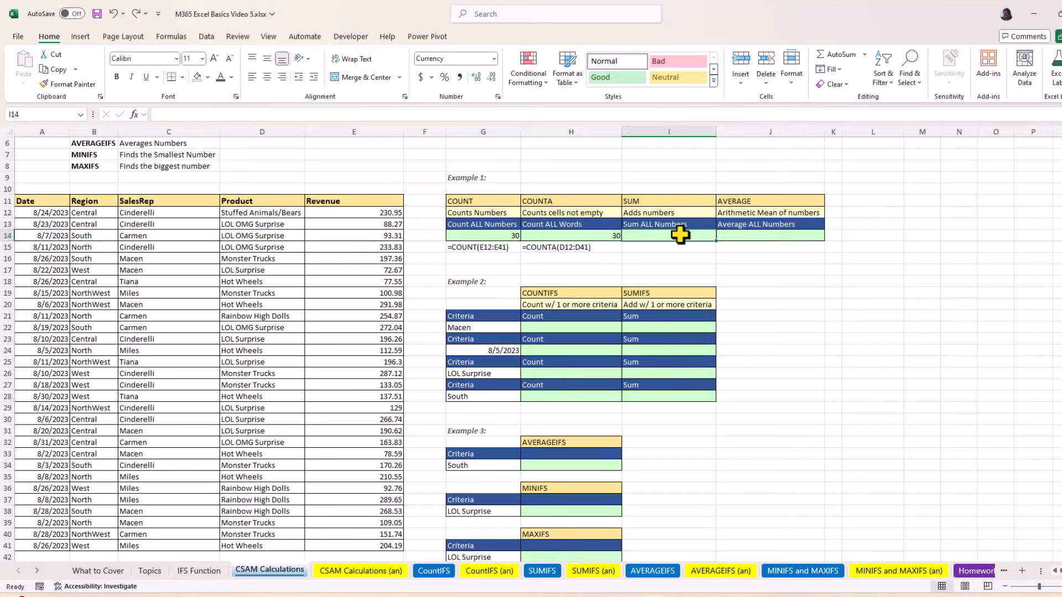
pyautogui.hotkey('alt', '=')
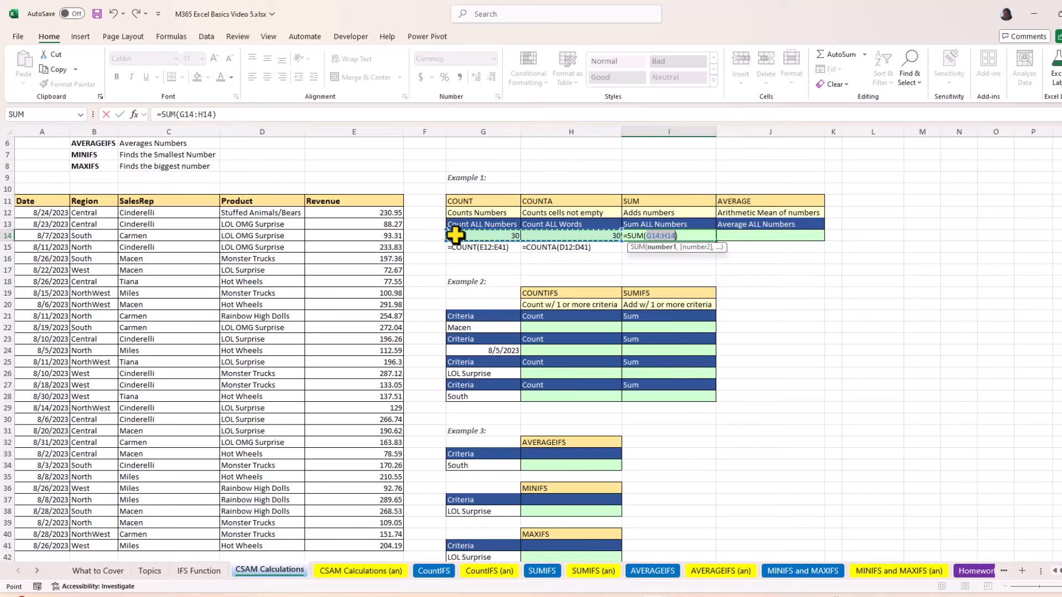
pyautogui.click(361, 212)
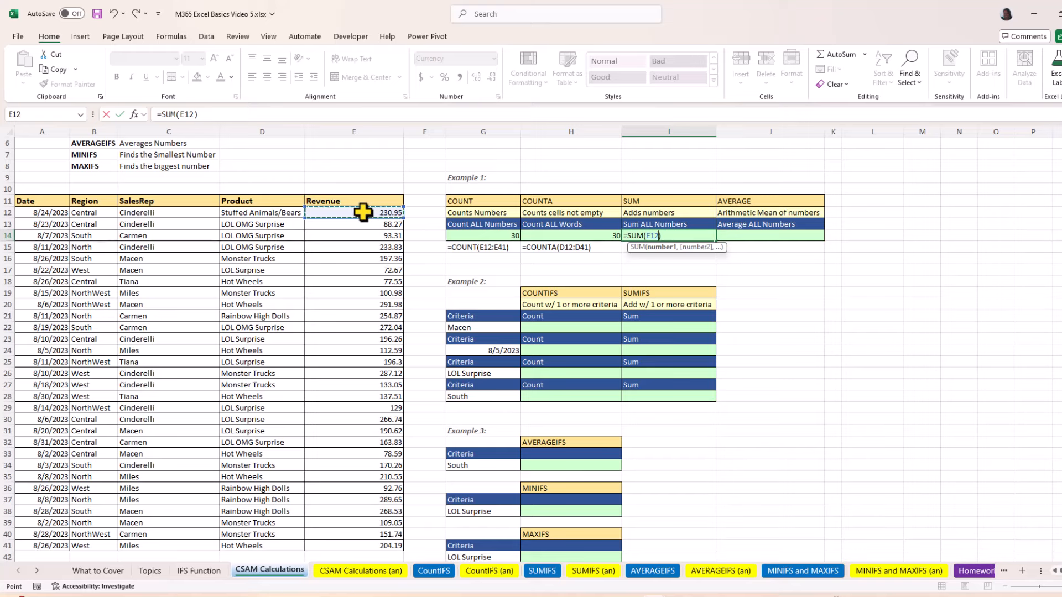
pyautogui.moveTo(363, 212); pyautogui.dragTo(368, 551)
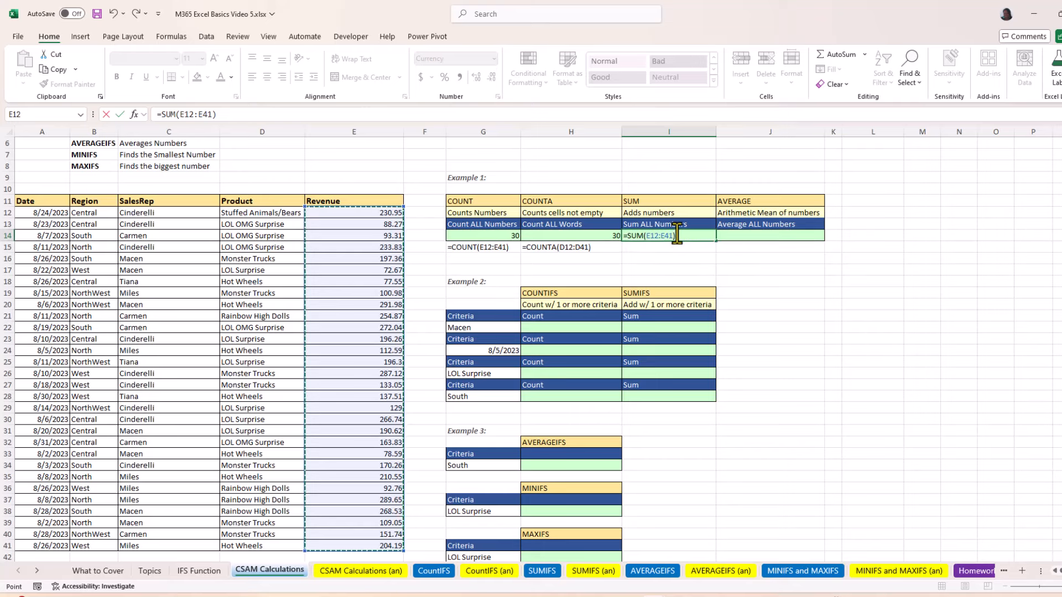
pyautogui.hotkey('ctrl', 'Return')
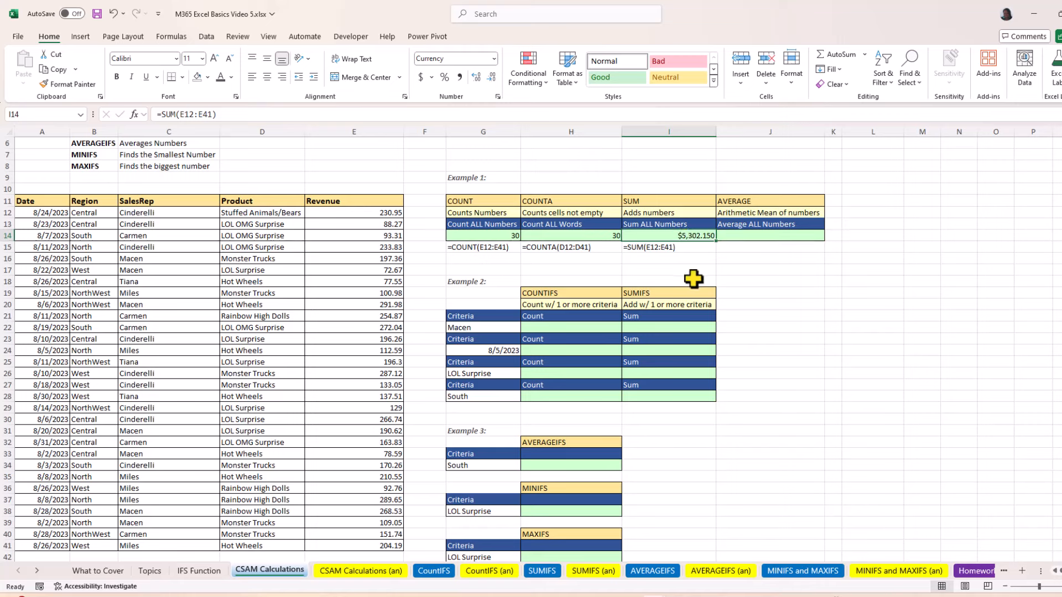
# Step: Calculate the average of all Revenue values in cell J14 of Example 1 with =AVERAGE(E12:E41)
pyautogui.press('Right')
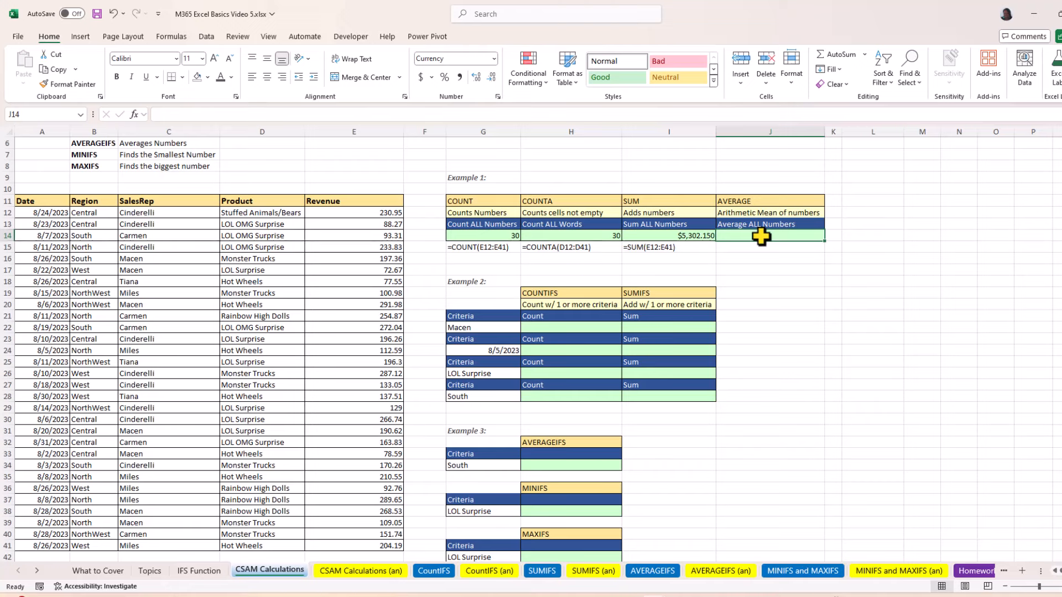
pyautogui.write('=aver')
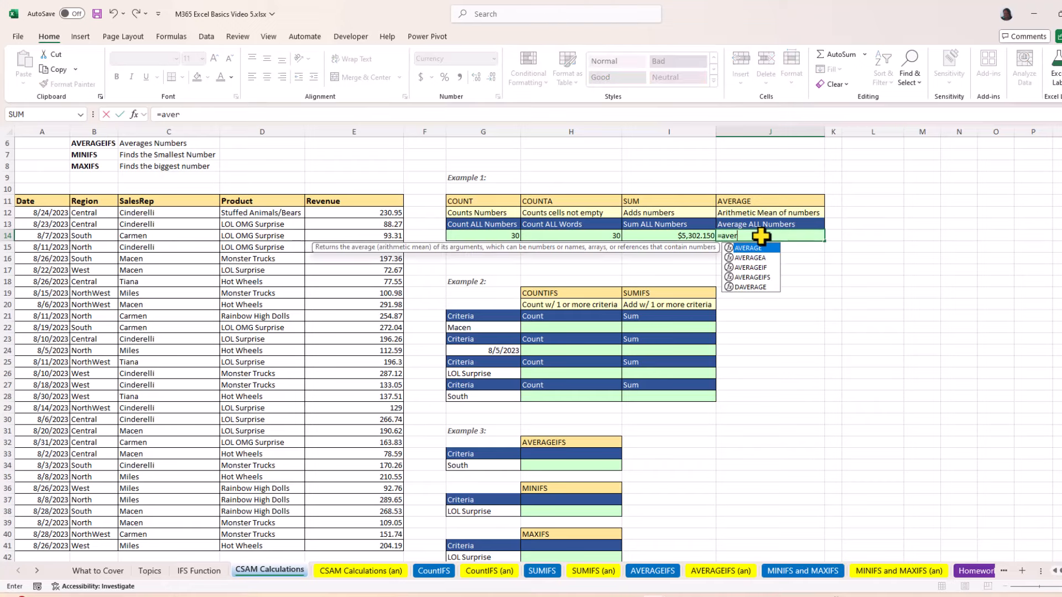
pyautogui.press('Tab')
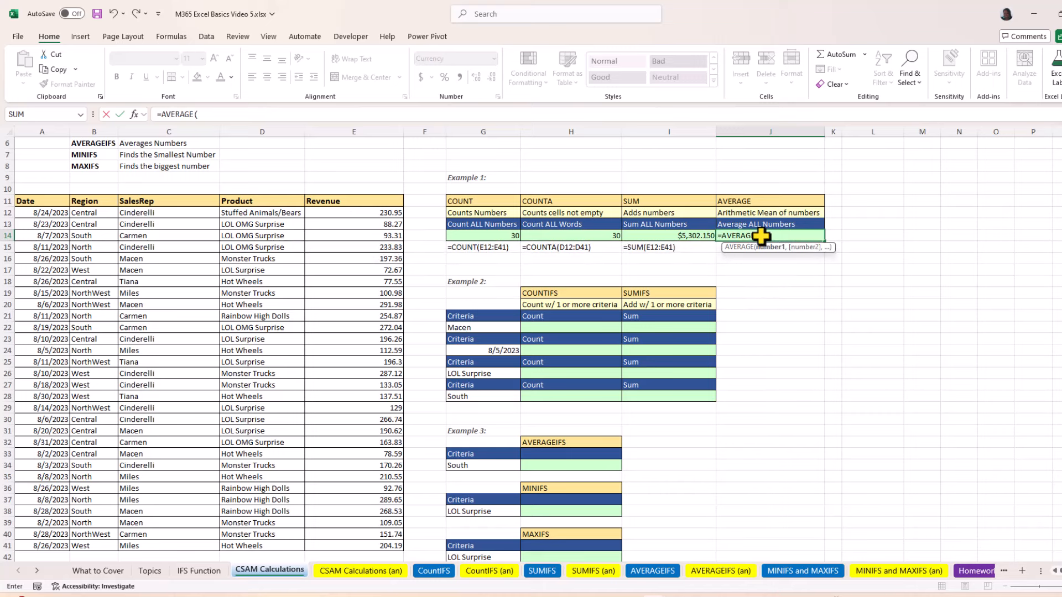
pyautogui.click(354, 213)
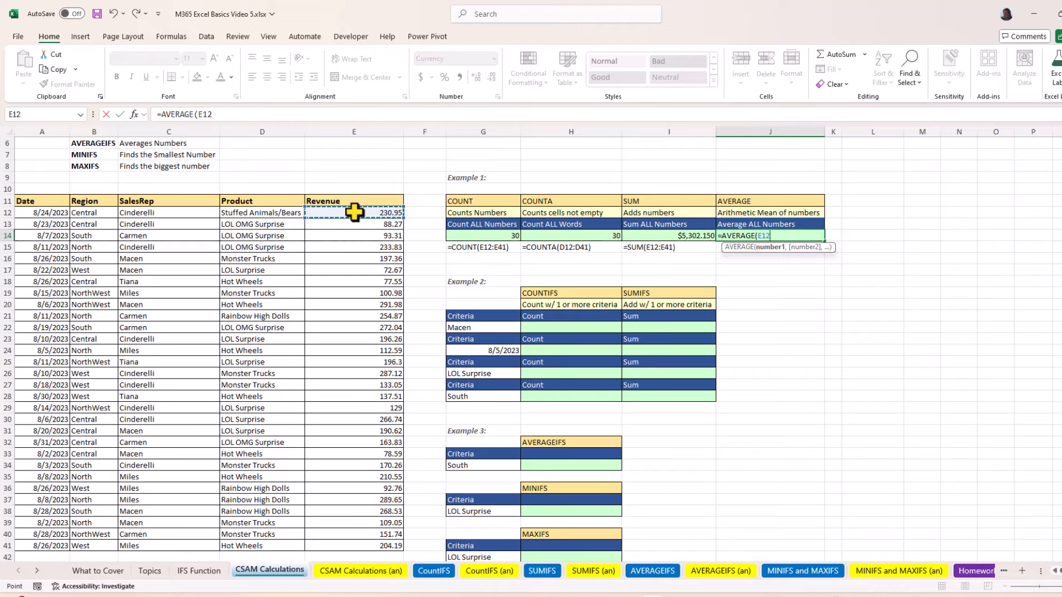
pyautogui.moveTo(354, 213); pyautogui.dragTo(353, 543)
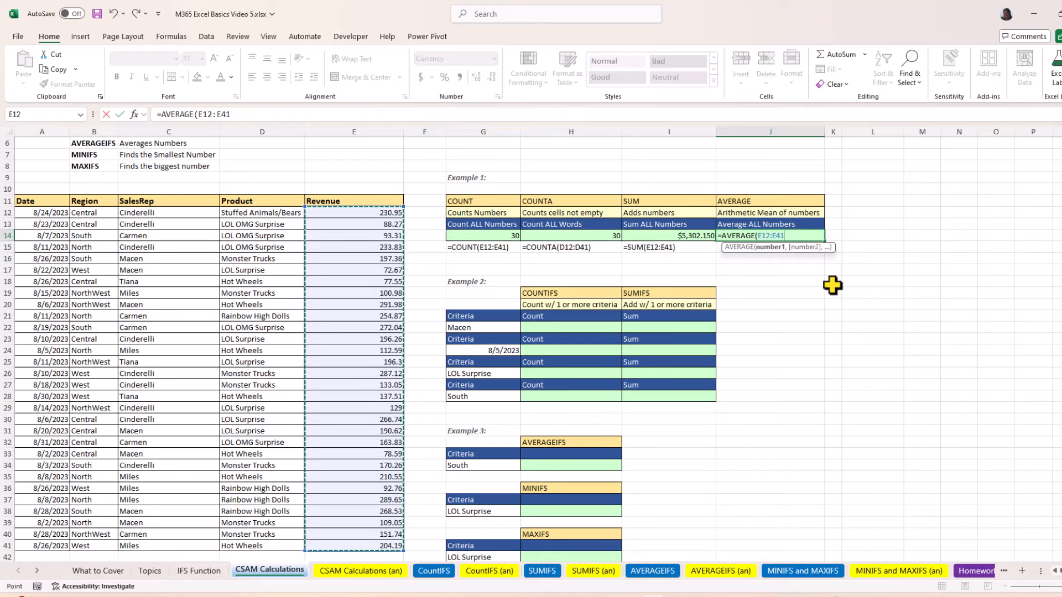
pyautogui.press('Return')
pyautogui.click(761, 237)
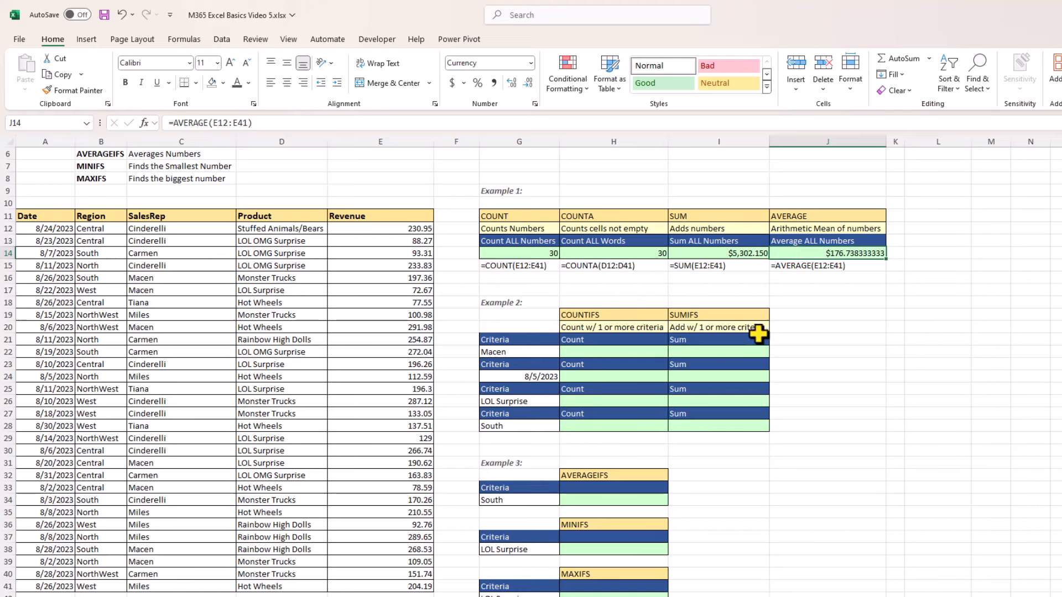
# Step: Count the sales rows for the sales rep named in G22 in cell H22 of Example 2 with =COUNTIFS(C12:C41,G22)
pyautogui.click(607, 349)
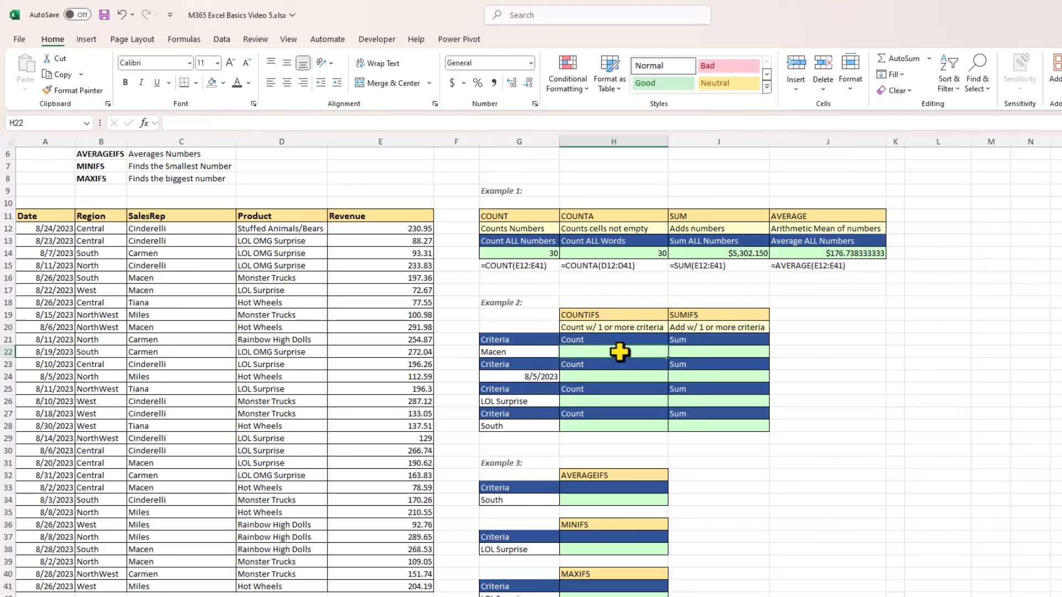
pyautogui.write('=co')
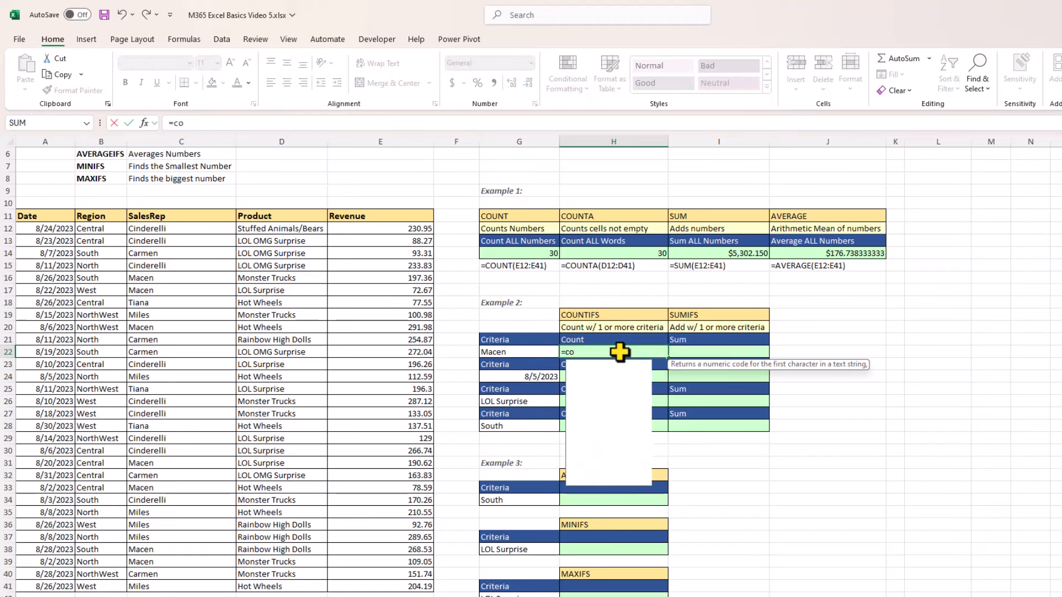
pyautogui.write('unti')
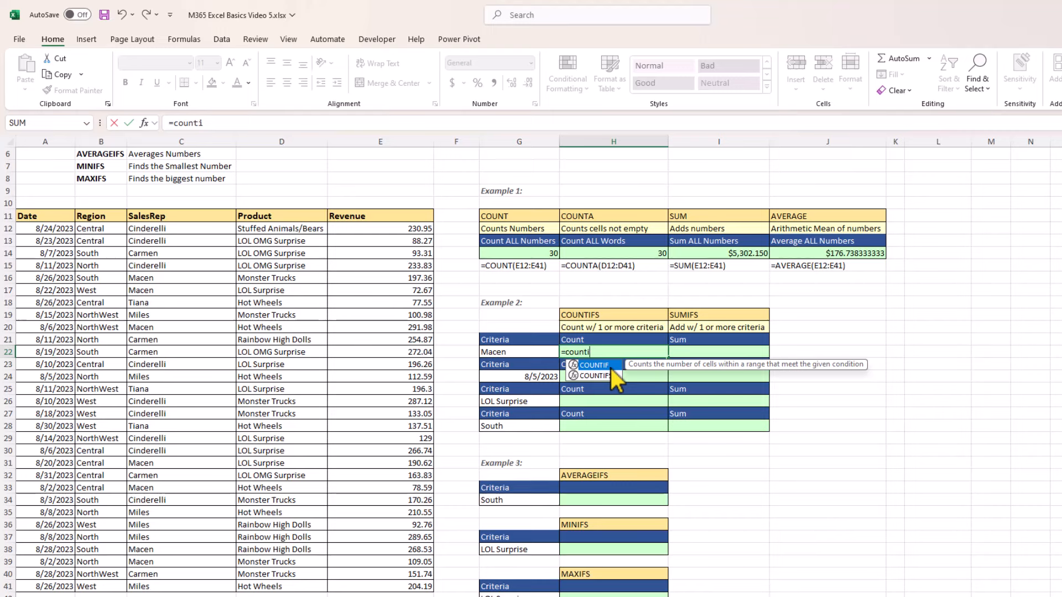
pyautogui.press('Down')
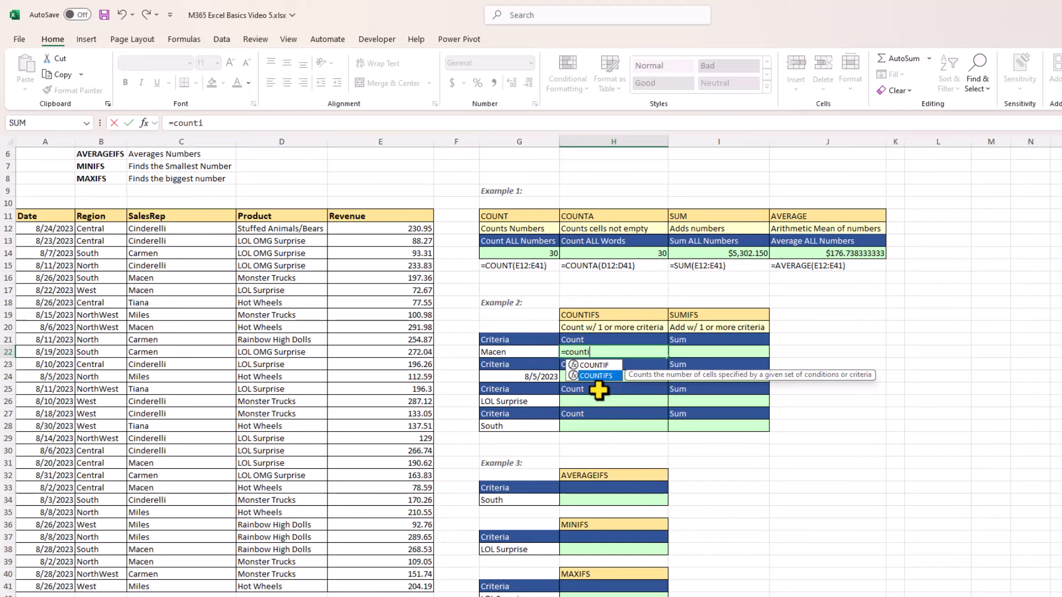
pyautogui.press('Tab')
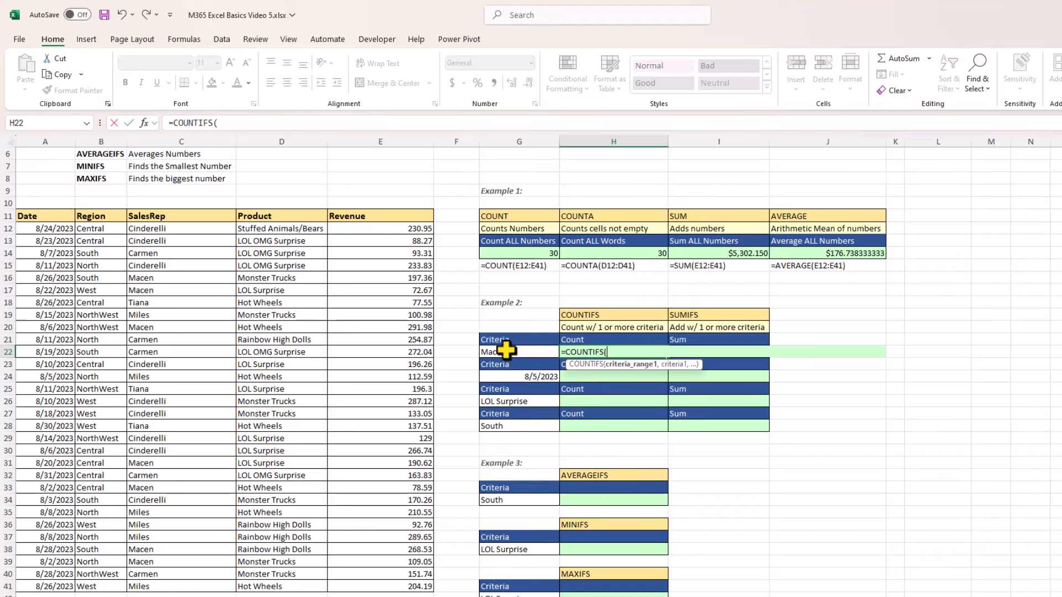
pyautogui.click(177, 228)
pyautogui.hotkey('ctrl', 'shift', 'Down')
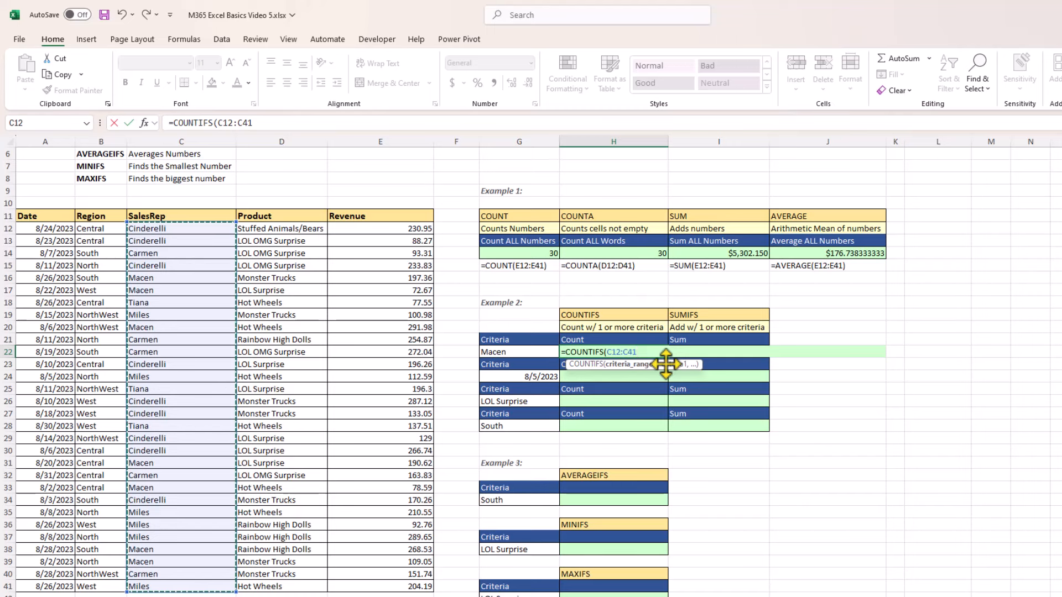
pyautogui.write(',')
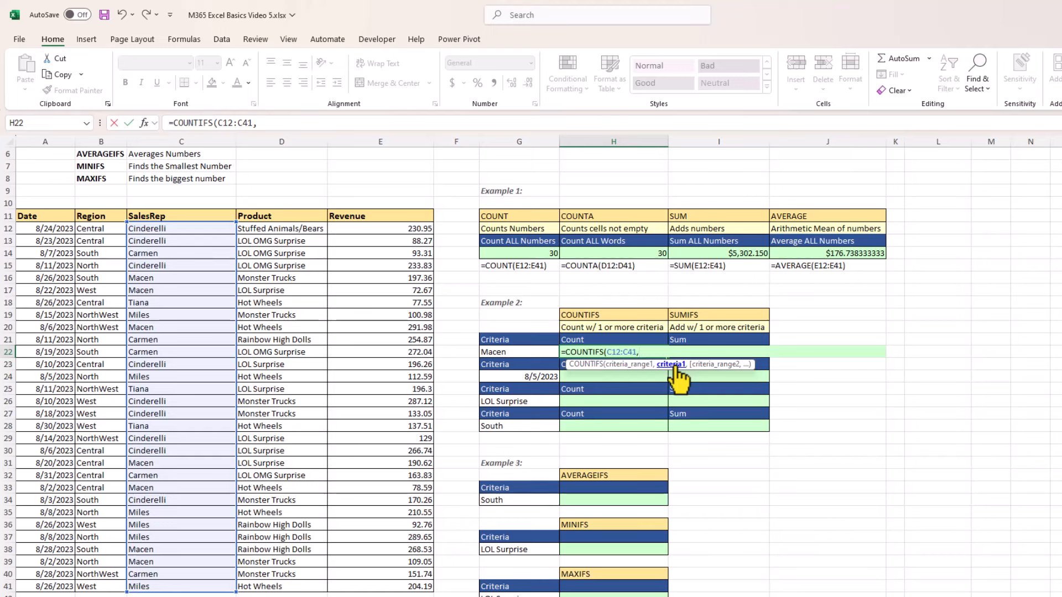
pyautogui.click(524, 353)
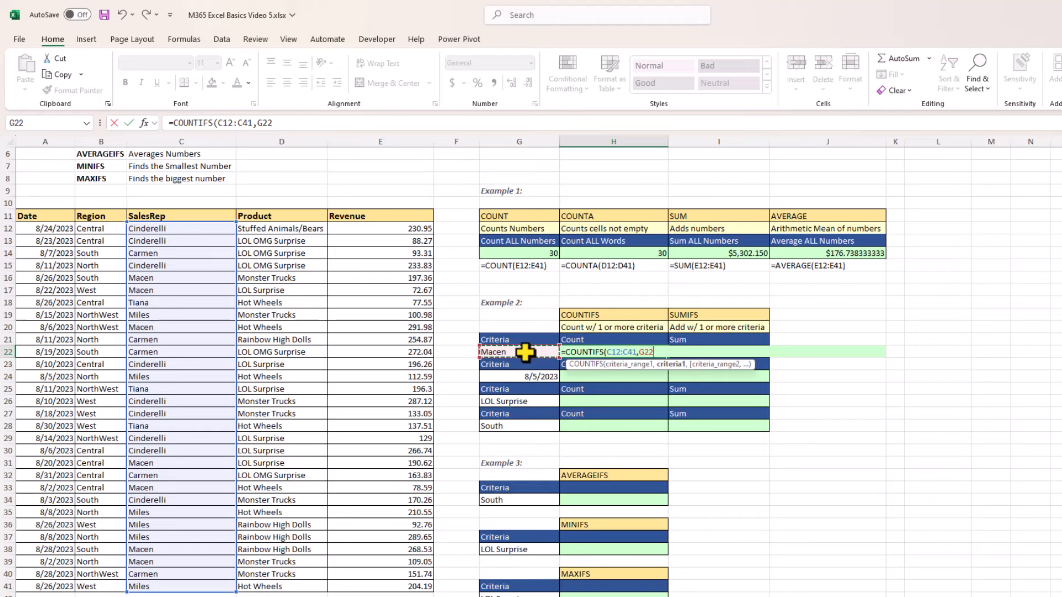
pyautogui.write(',')
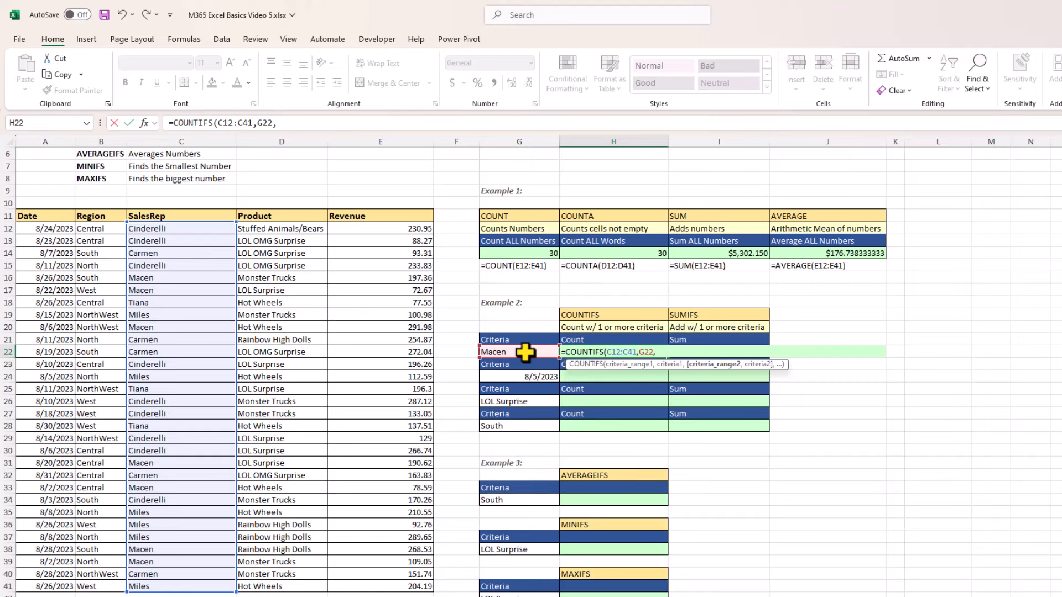
pyautogui.press('BackSpace')
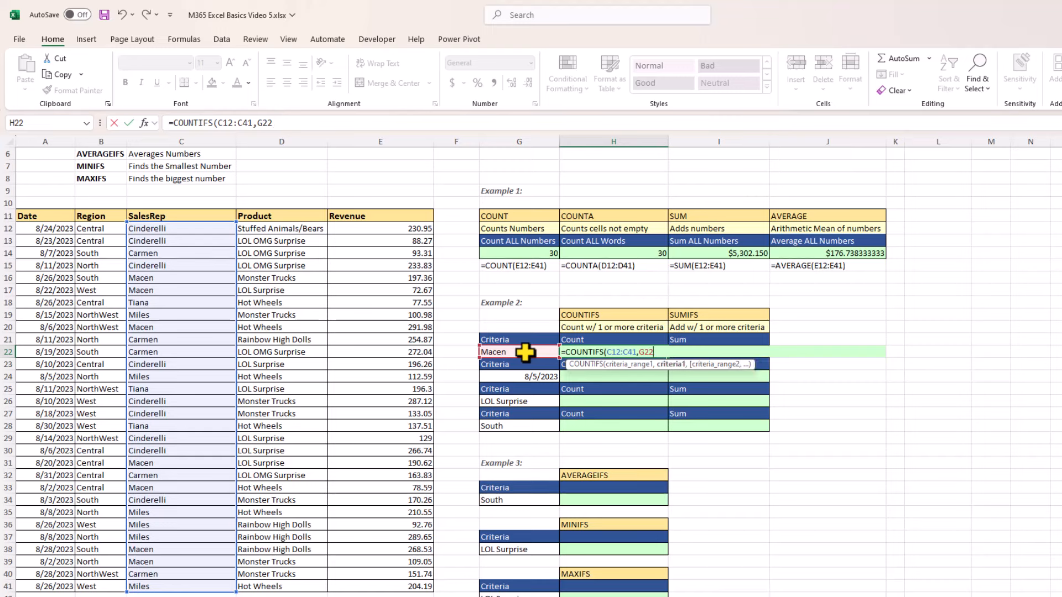
pyautogui.write(')')
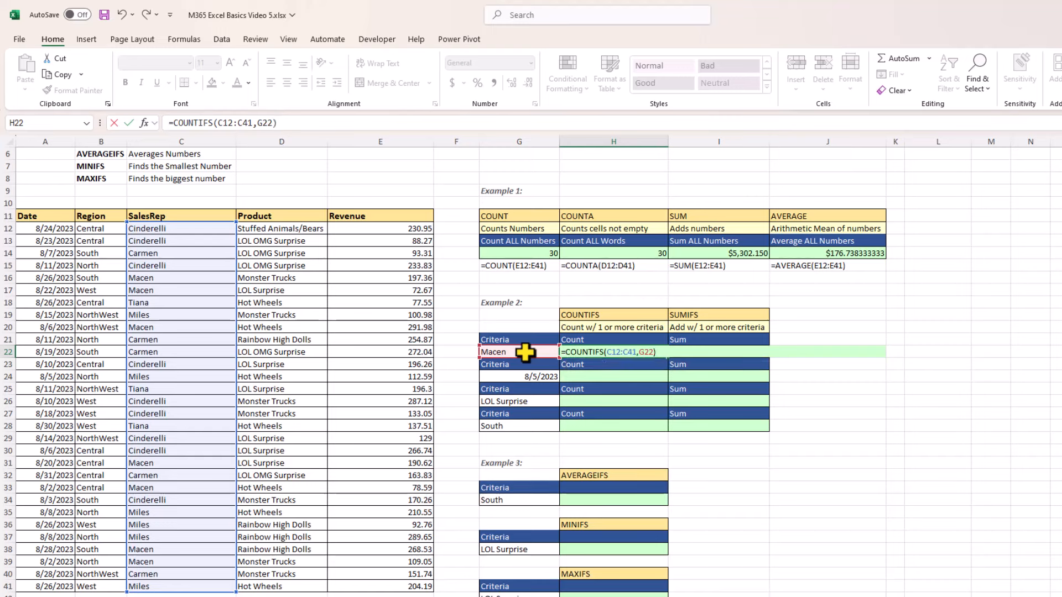
pyautogui.hotkey('ctrl', 'Return')
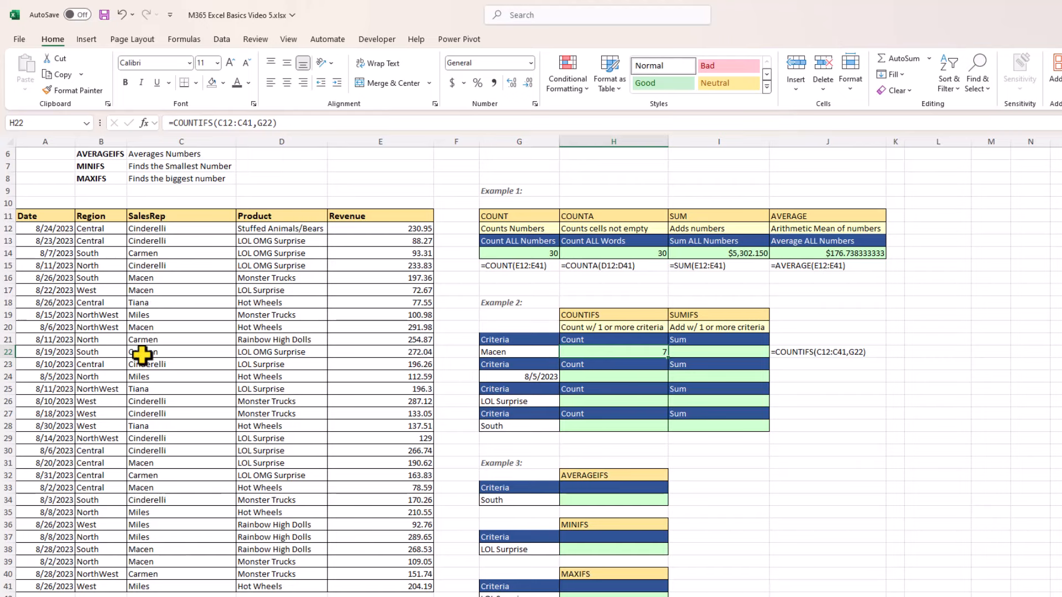
# Step: Add up the Revenue of the sales rep named in G22 in cell I22 with =SUMIFS(E12:E41,C12:C41,G22)
pyautogui.click(724, 350)
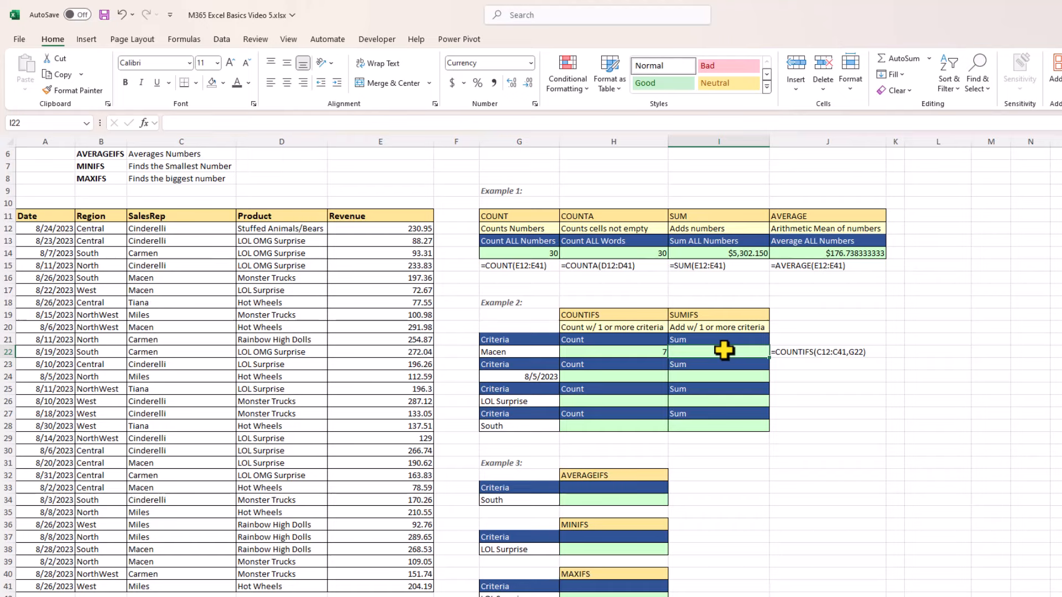
pyautogui.write('=sumi')
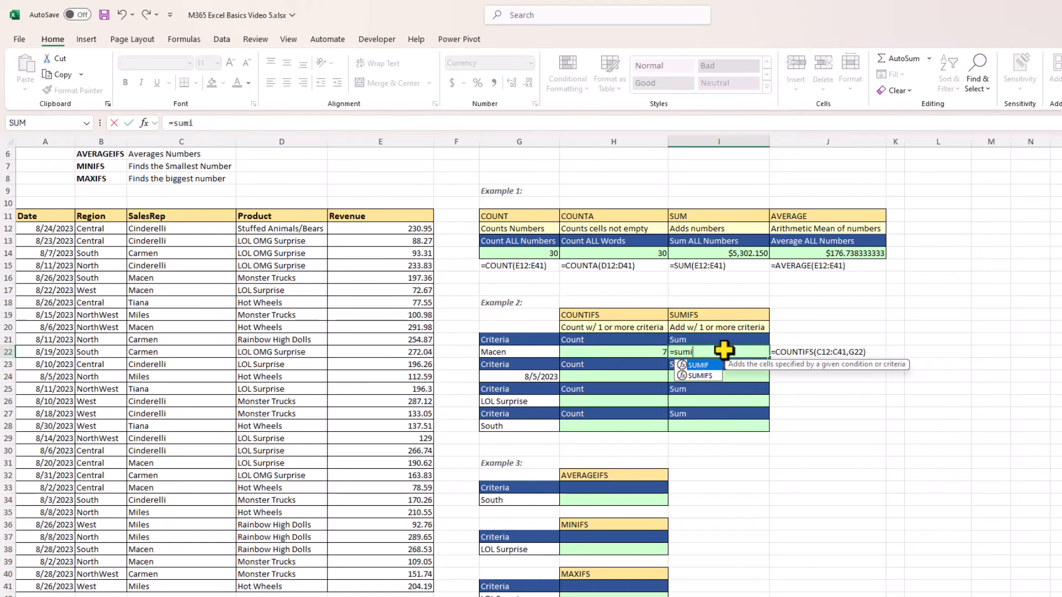
pyautogui.press('Down')
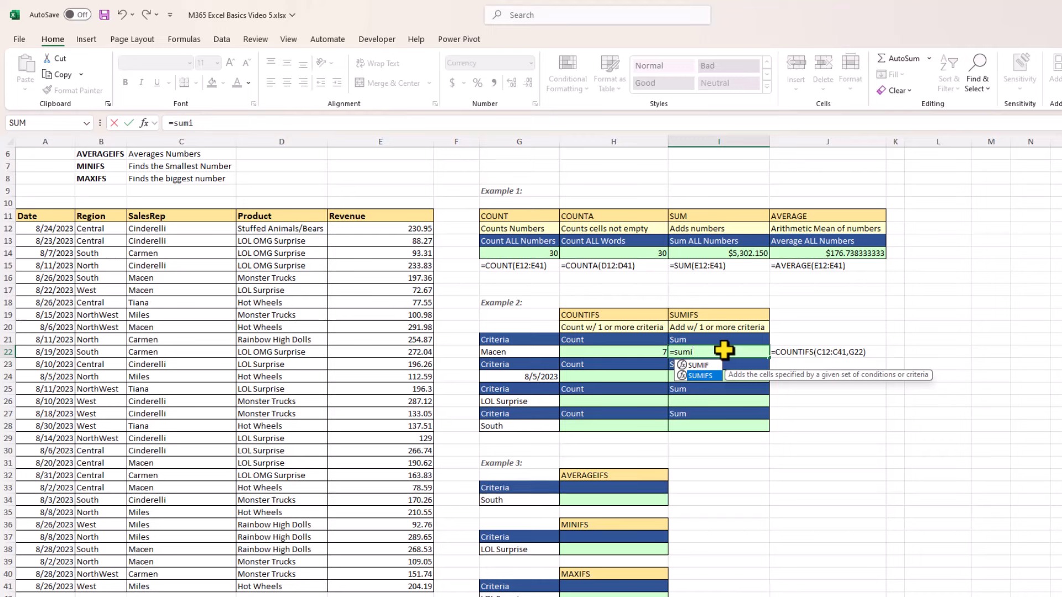
pyautogui.press('Tab')
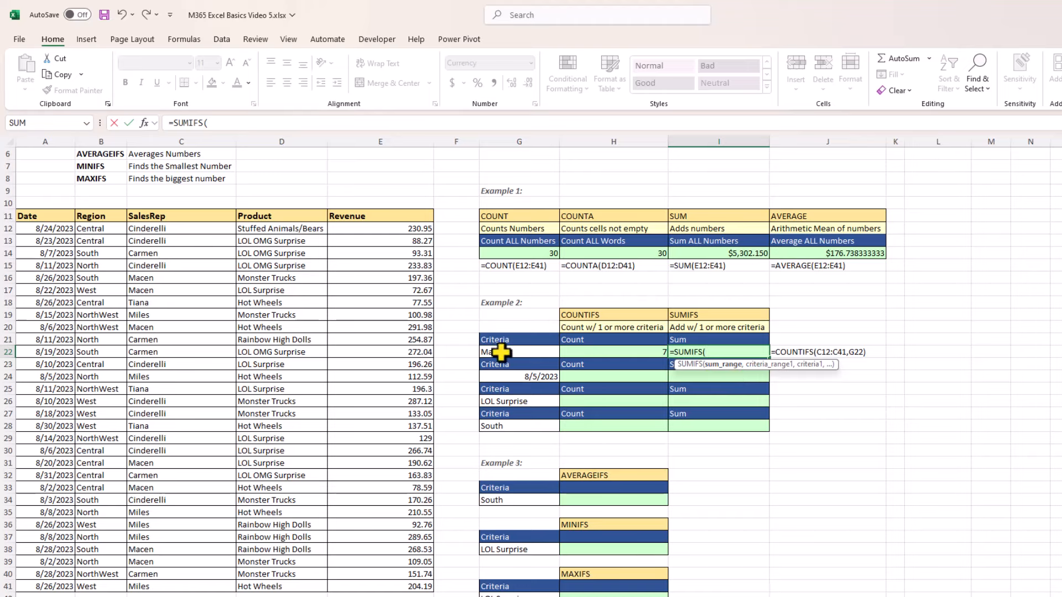
pyautogui.click(385, 226)
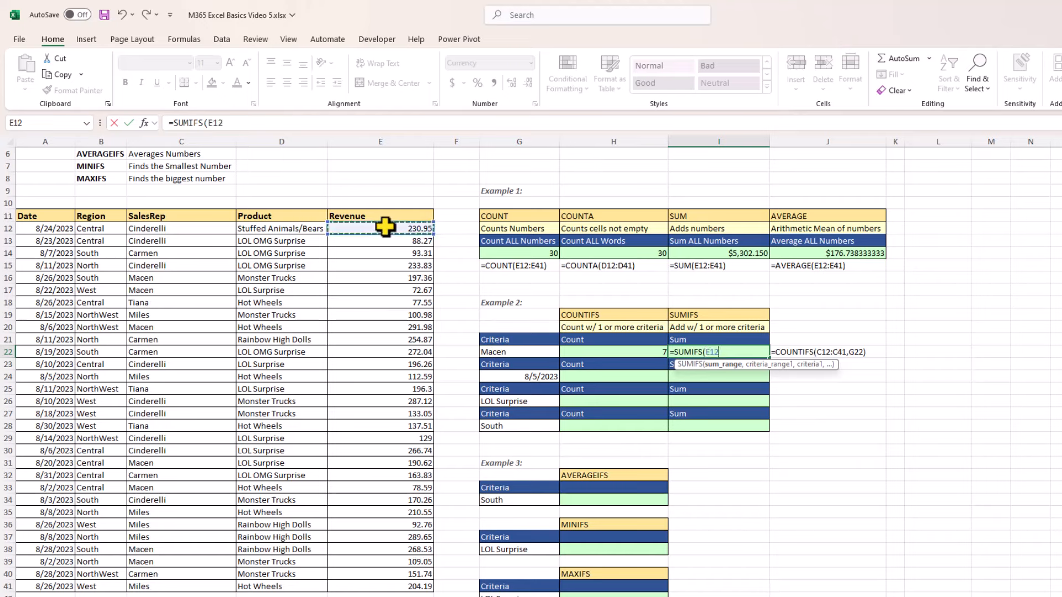
pyautogui.moveTo(385, 226); pyautogui.dragTo(430, 585)
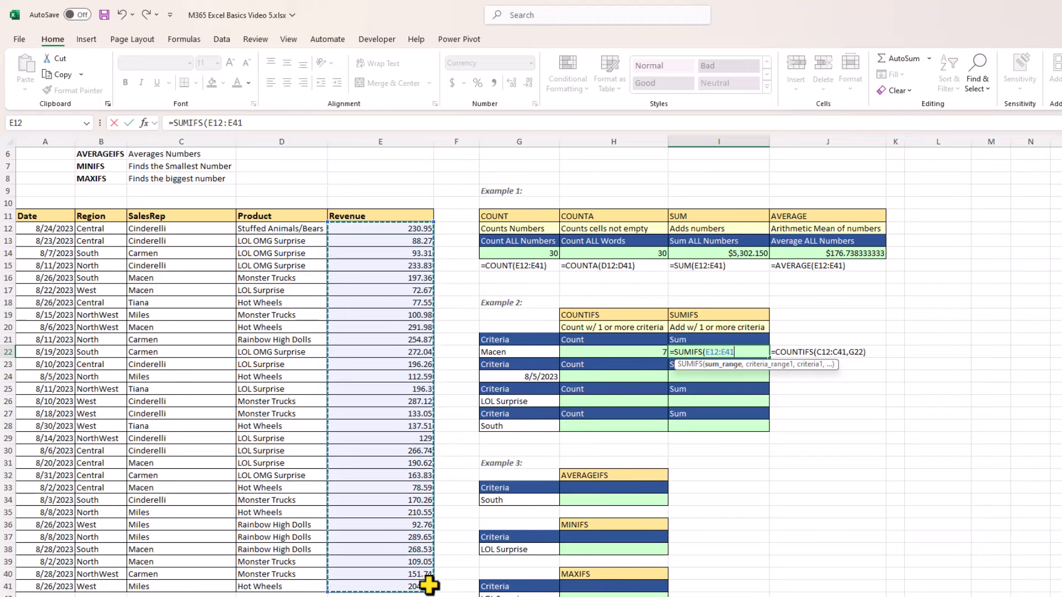
pyautogui.write(',')
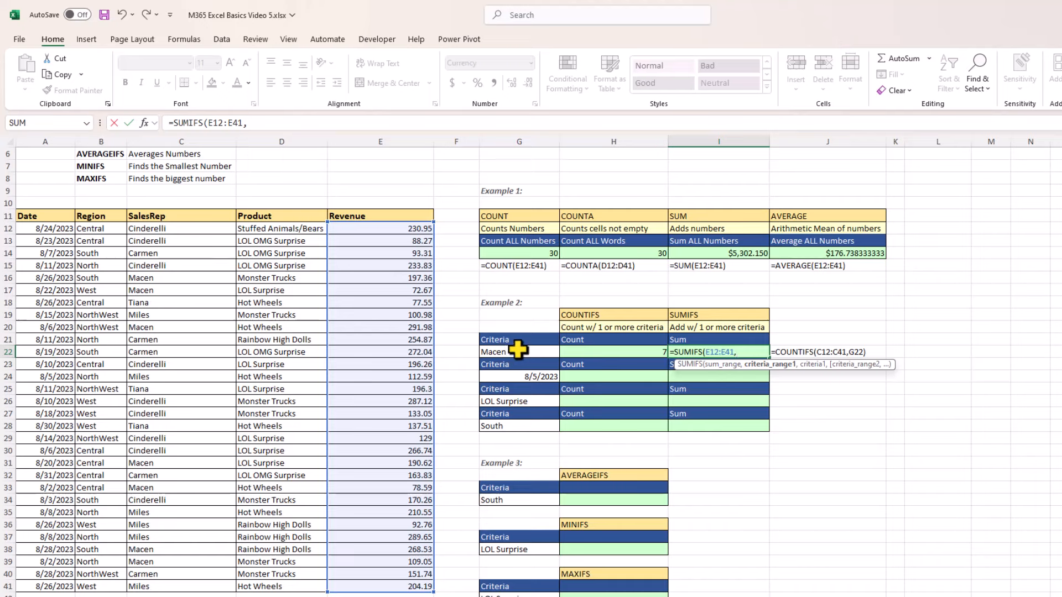
pyautogui.click(209, 230)
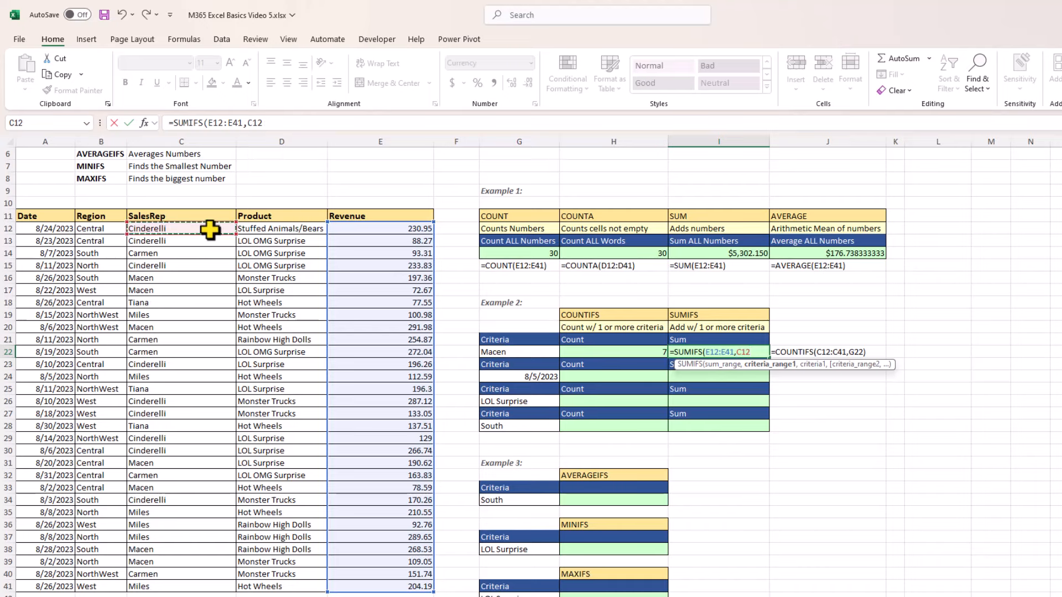
pyautogui.moveTo(209, 229); pyautogui.dragTo(210, 583)
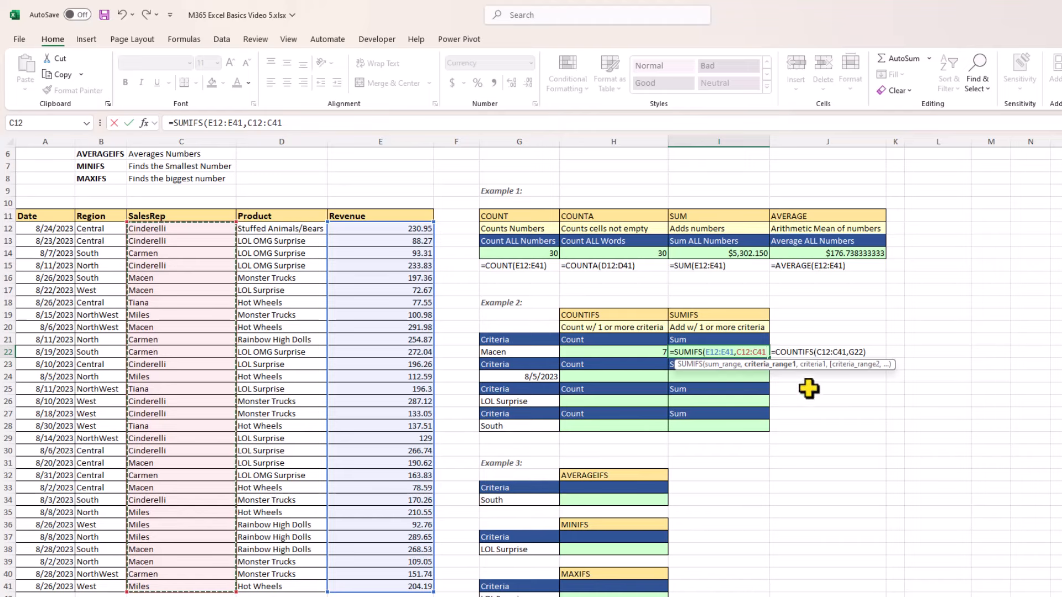
pyautogui.write(',')
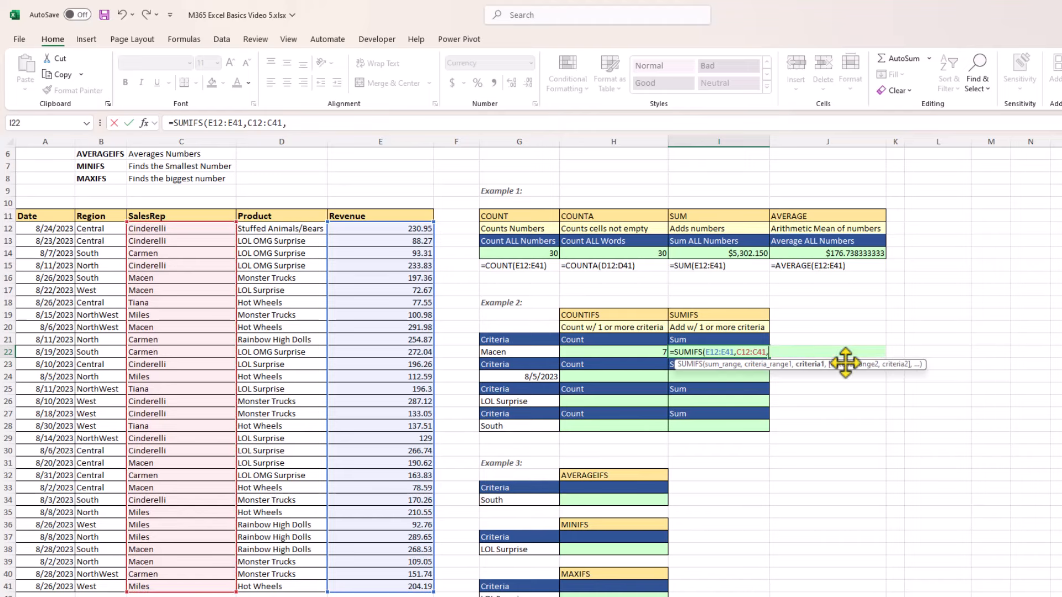
pyautogui.click(517, 352)
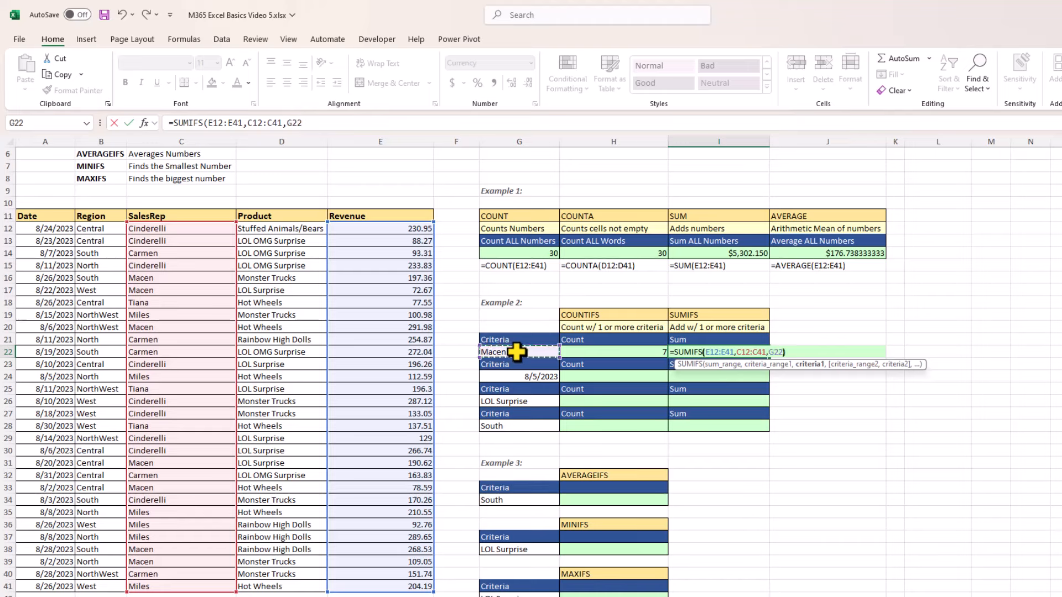
pyautogui.write(')')
pyautogui.hotkey('ctrl', 'Return')
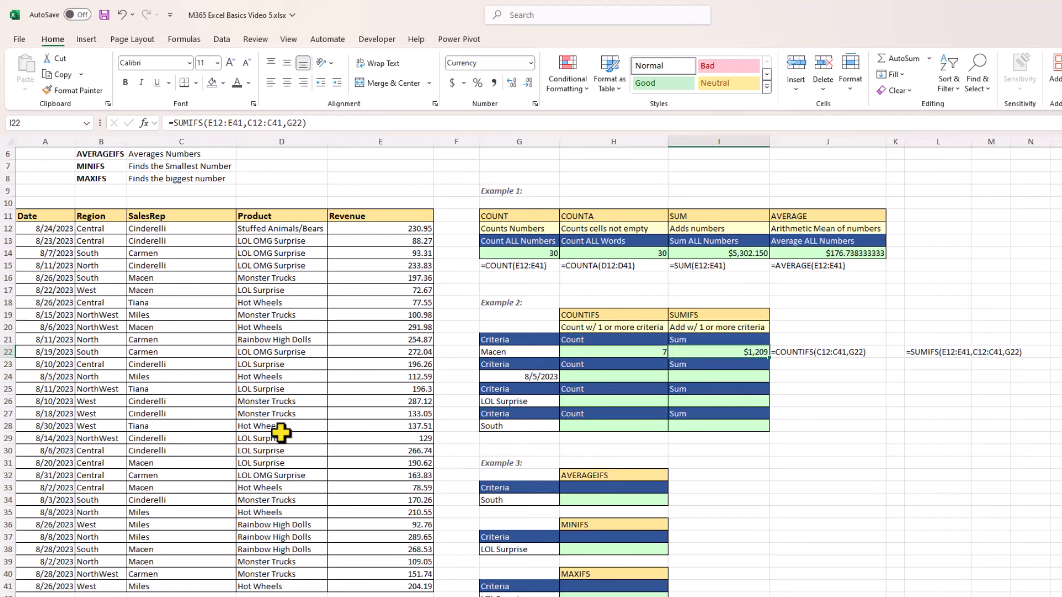
# Step: Count the sales rows matching the 8/5/2023 date criterion in cell H24 with =COUNTIFS(A12:A41,G24)
pyautogui.click(623, 377)
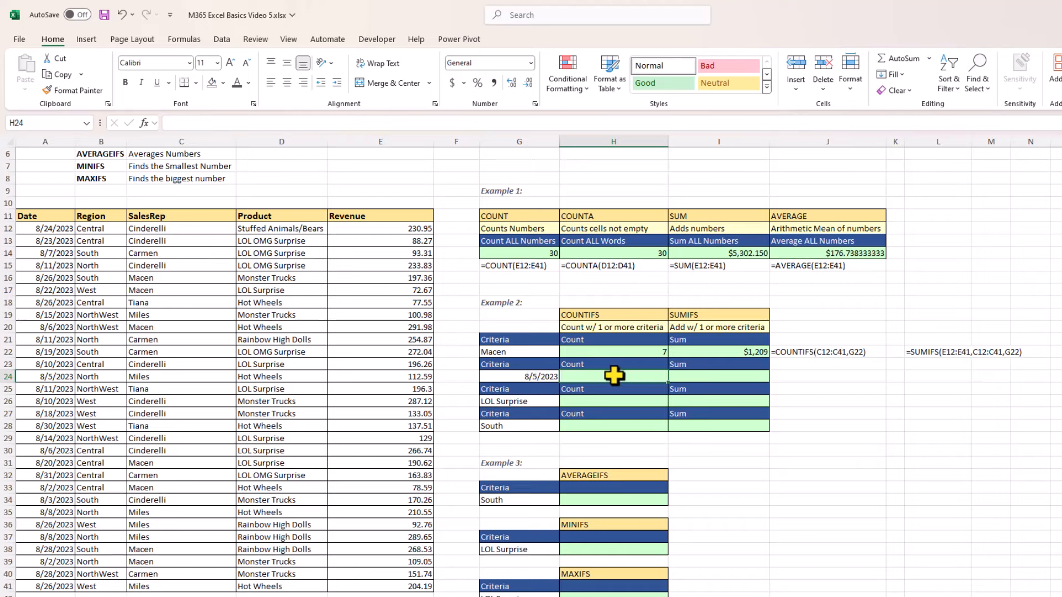
pyautogui.write('=couni')
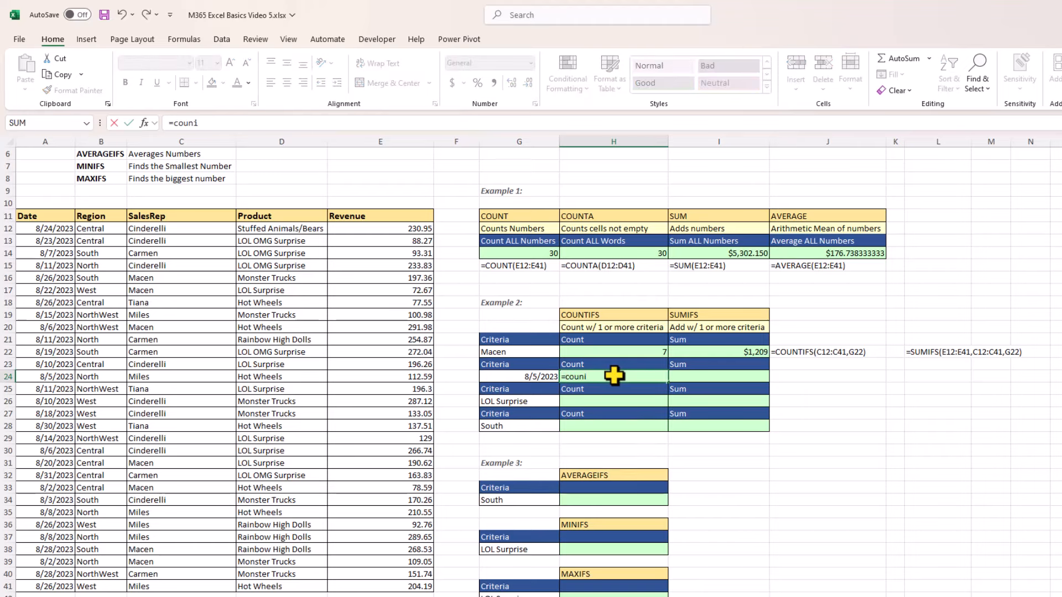
pyautogui.press('BackSpace')
pyautogui.write('TIFS(')
pyautogui.press('Tab')
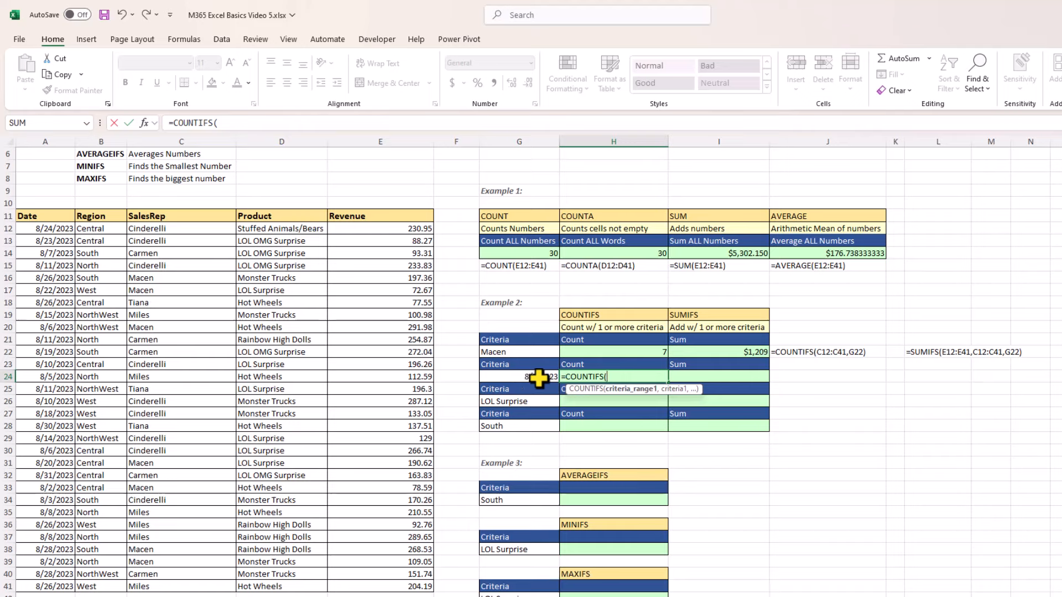
pyautogui.moveTo(41, 228); pyautogui.dragTo(53, 587)
pyautogui.write(',')
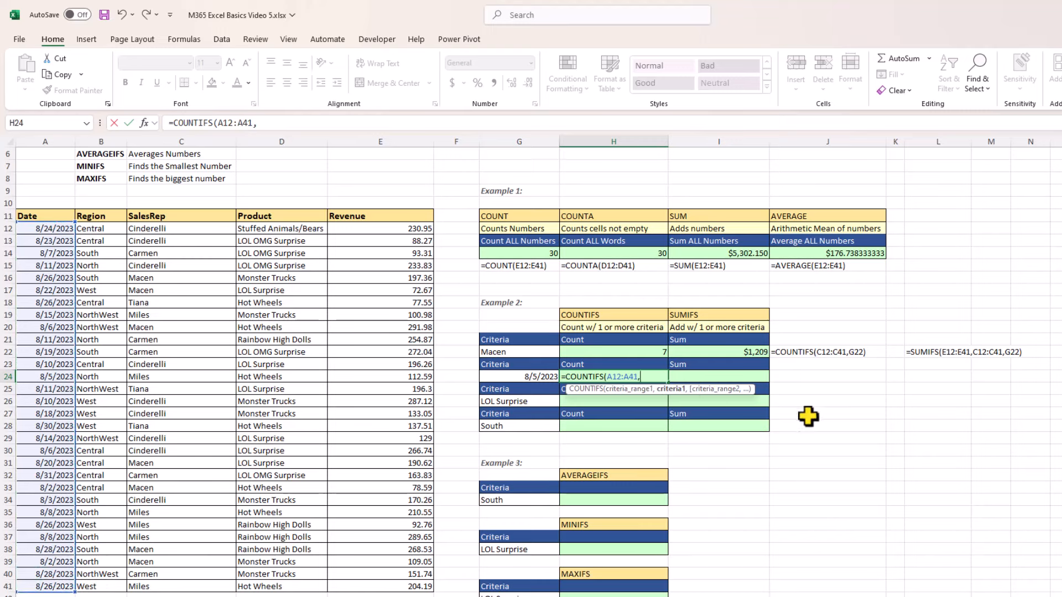
pyautogui.click(535, 376)
pyautogui.hotkey('ctrl', 'Return')
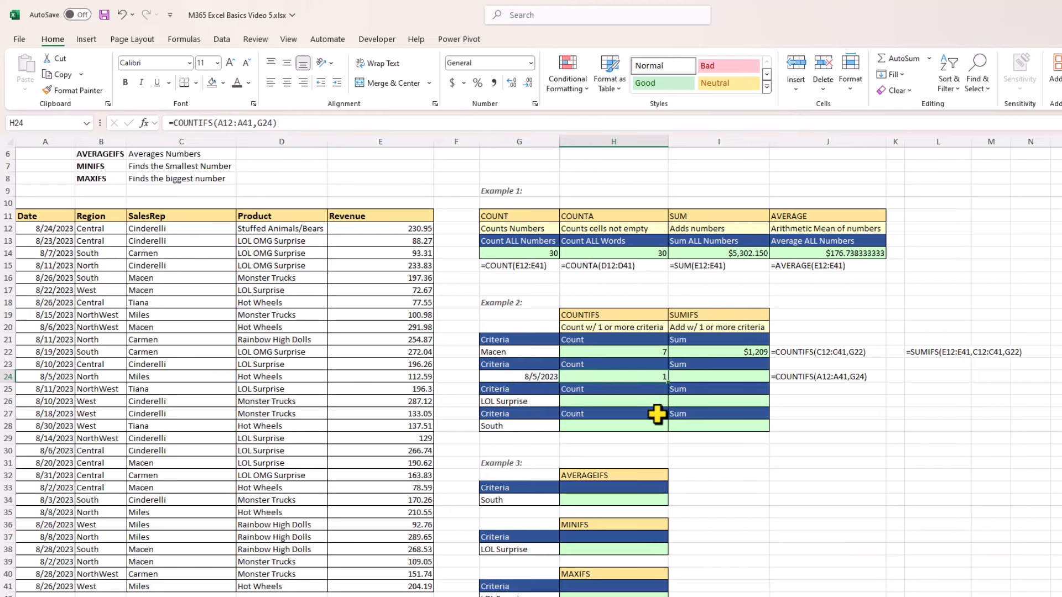
# Step: Add up the Revenue for the 8/5/2023 date criterion in cell I24 with =SUMIFS(E12:E41,A12:A41,G24)
pyautogui.click(723, 378)
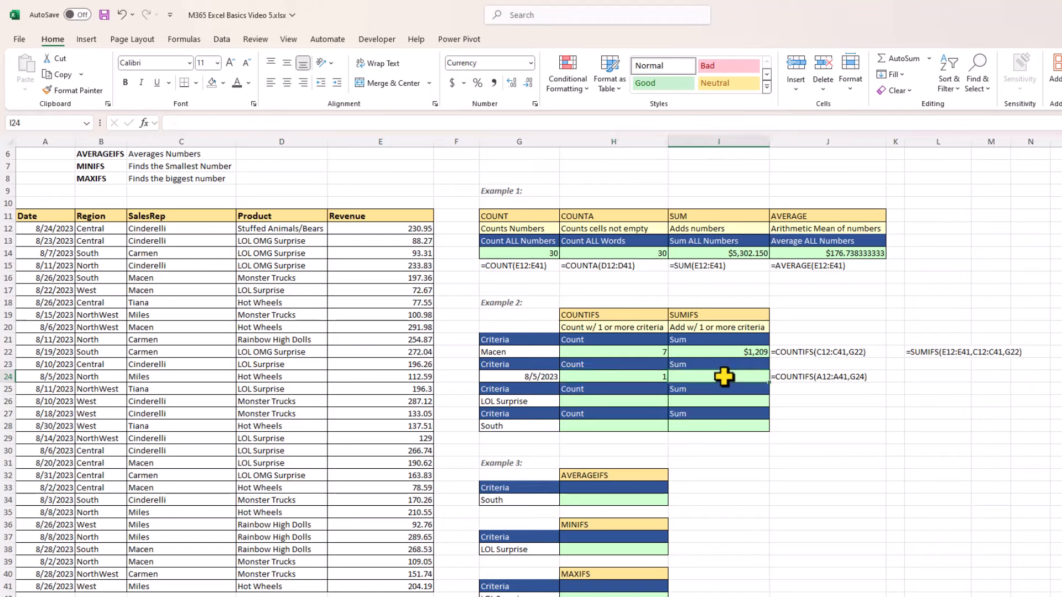
pyautogui.write('=')
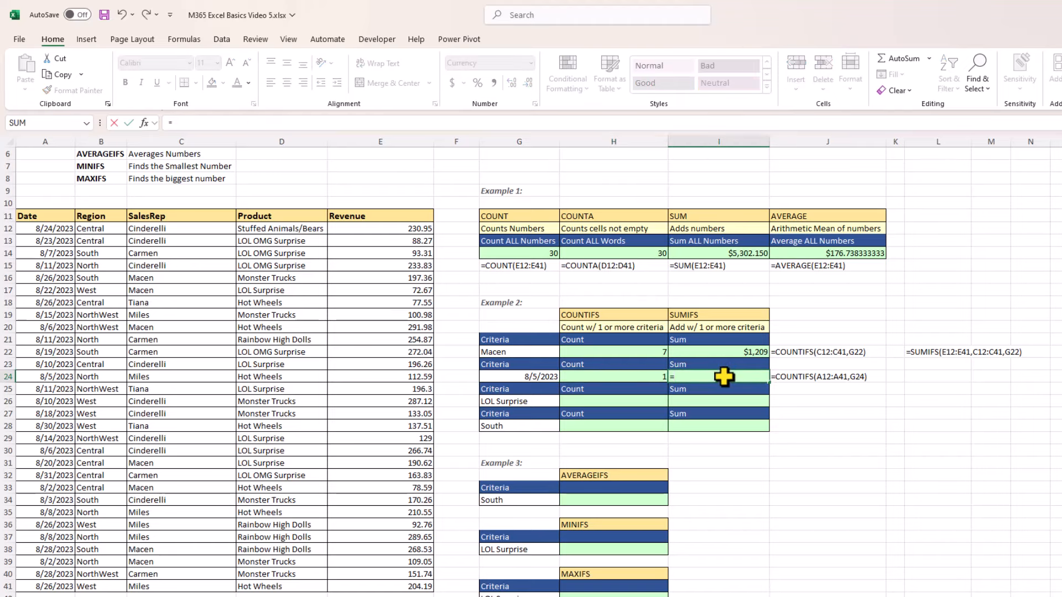
pyautogui.write('sumifs')
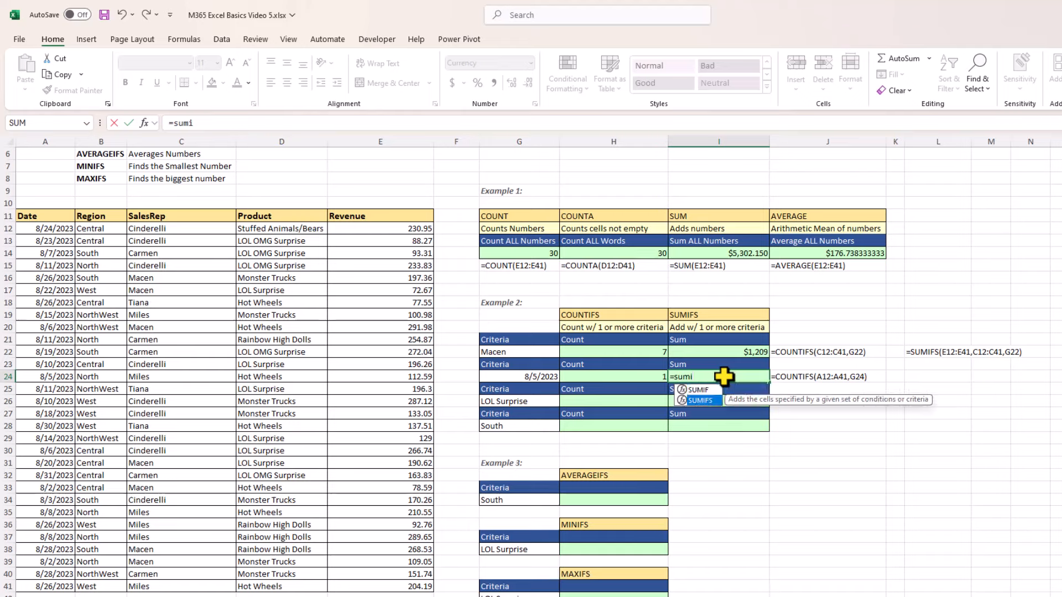
pyautogui.press('Tab')
pyautogui.moveTo(368, 228); pyautogui.dragTo(417, 581)
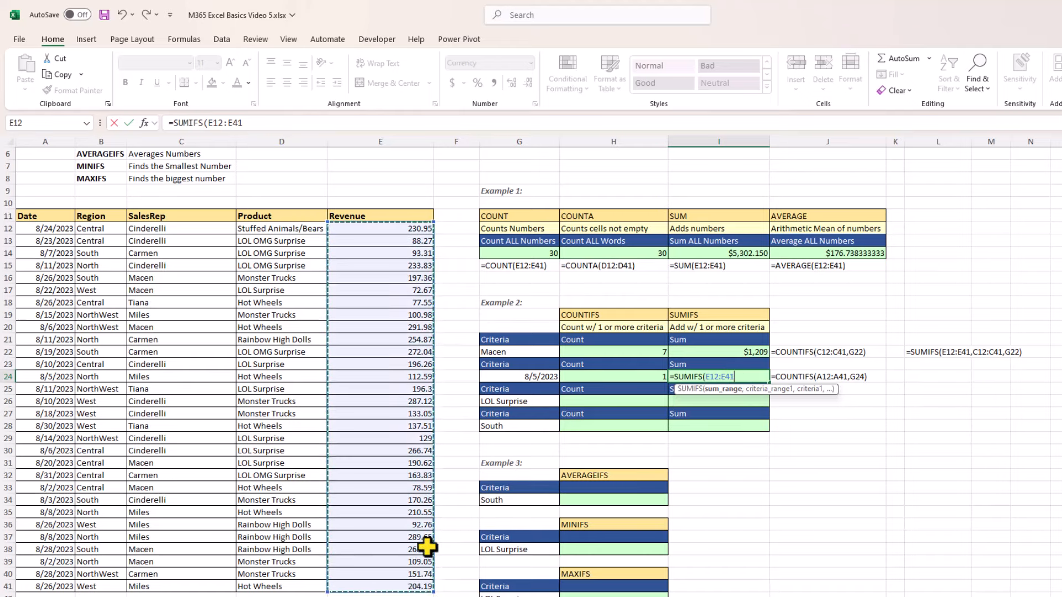
pyautogui.write(',')
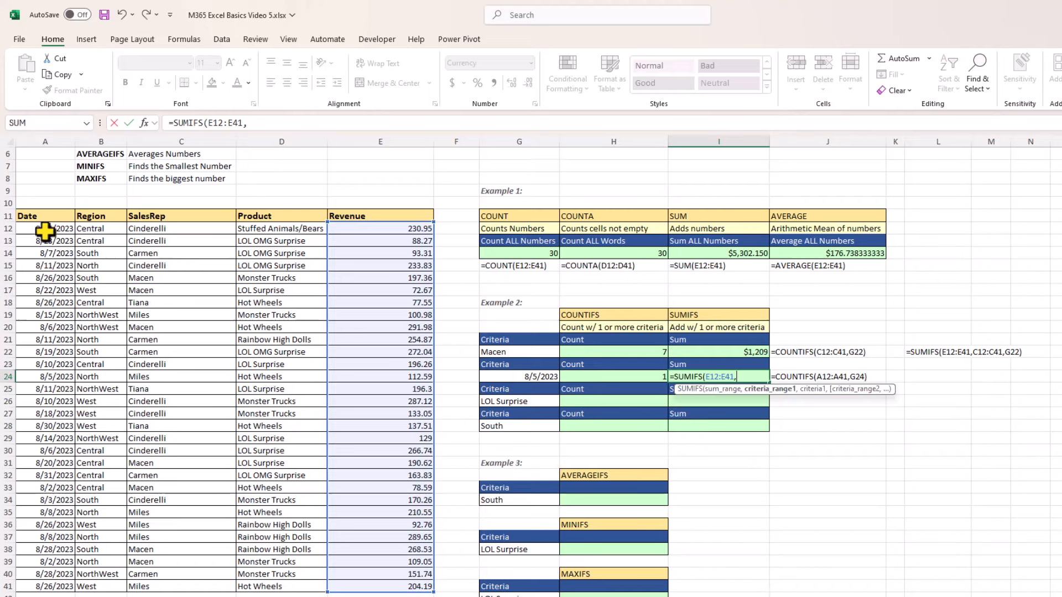
pyautogui.moveTo(47, 231); pyautogui.dragTo(46, 586)
pyautogui.write(',')
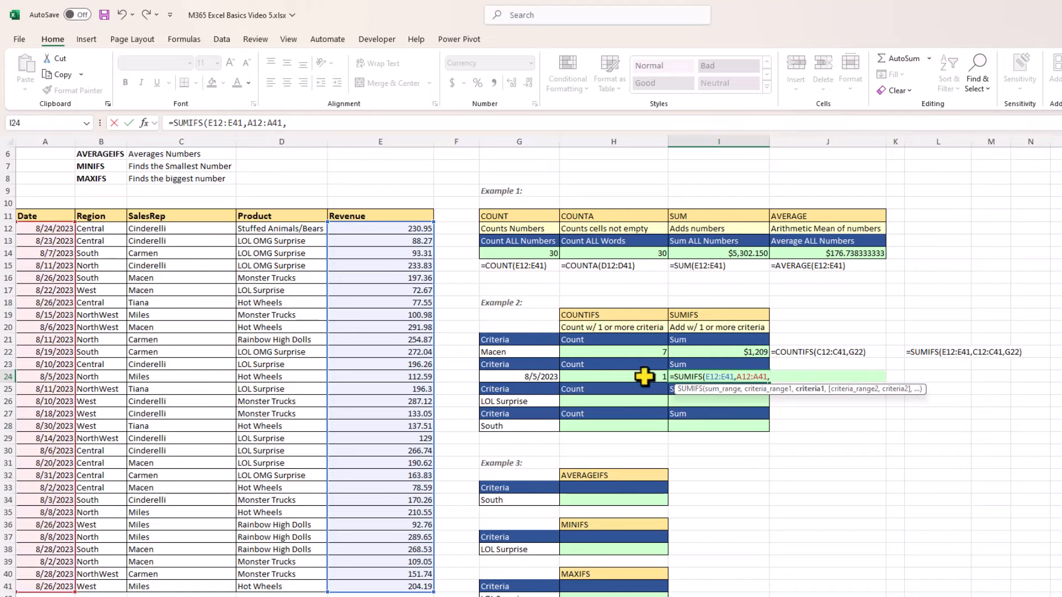
pyautogui.click(524, 374)
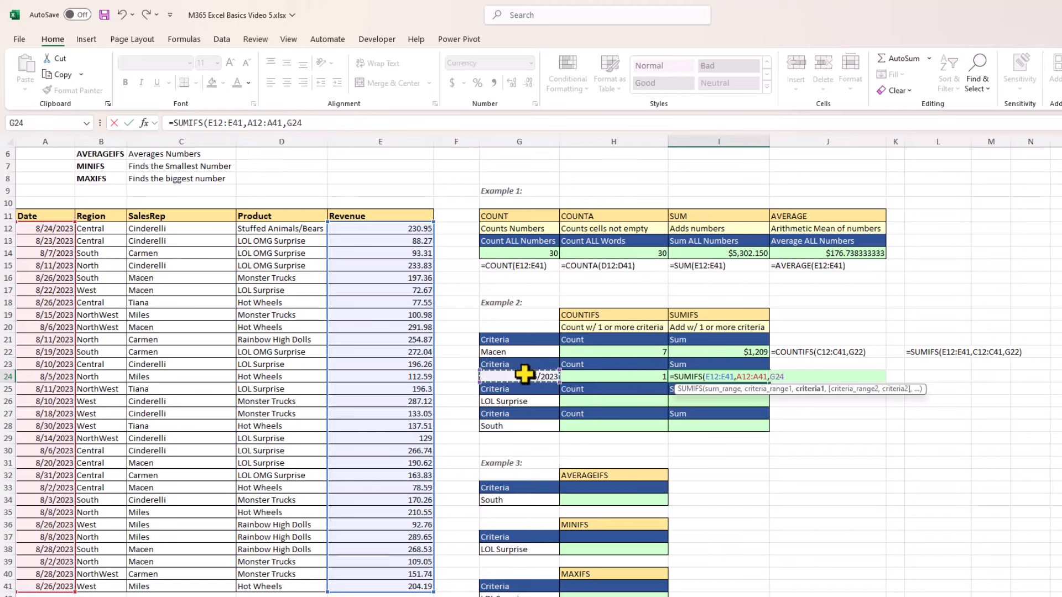
pyautogui.write(')')
pyautogui.hotkey('ctrl', 'Return')
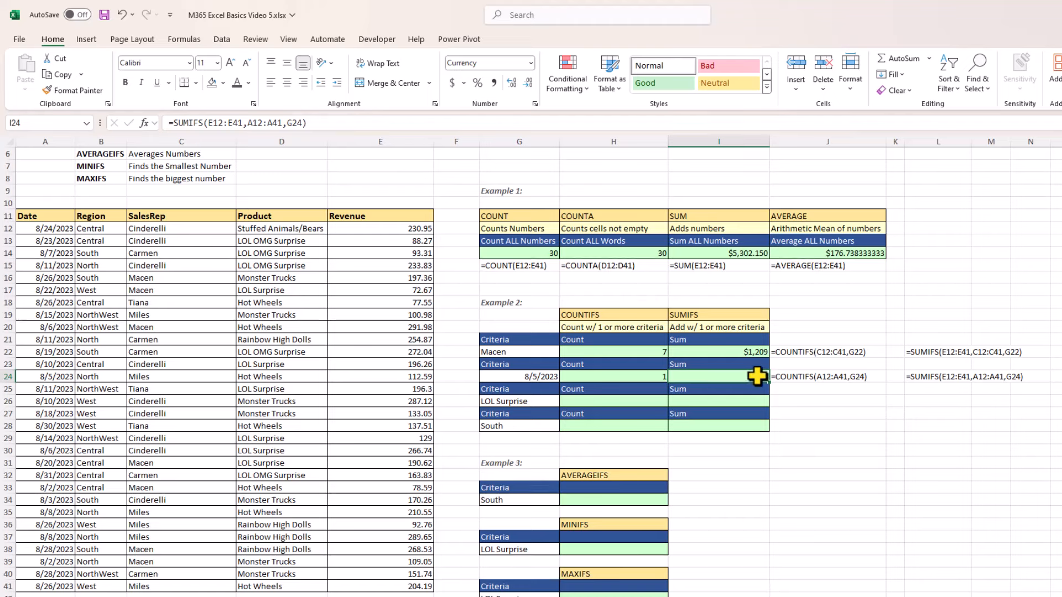
# Step: Count the sales rows for the LOL Surprise product in cell H26 with =COUNTIFS(D12:D41,G26)
pyautogui.click(619, 398)
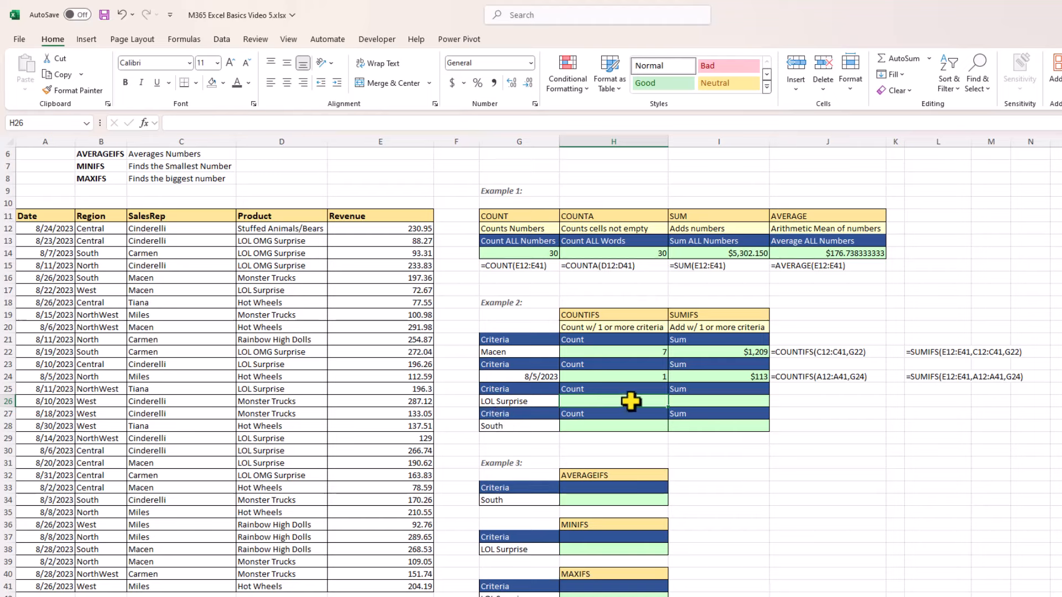
pyautogui.write('=coun')
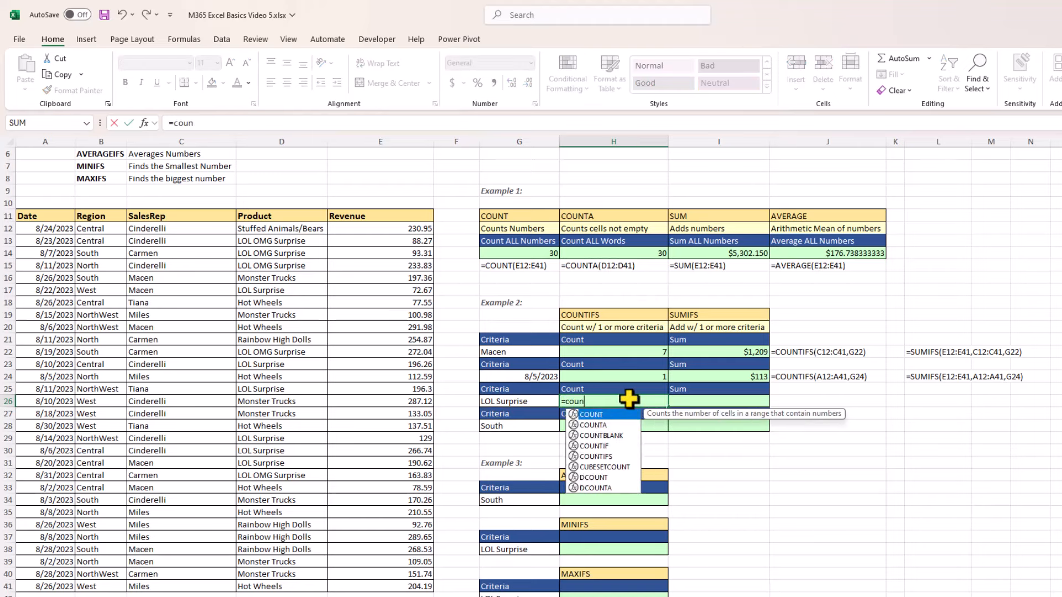
pyautogui.press('Down')
pyautogui.press('Down')
pyautogui.press('Down')
pyautogui.press('Down')
pyautogui.press('Tab')
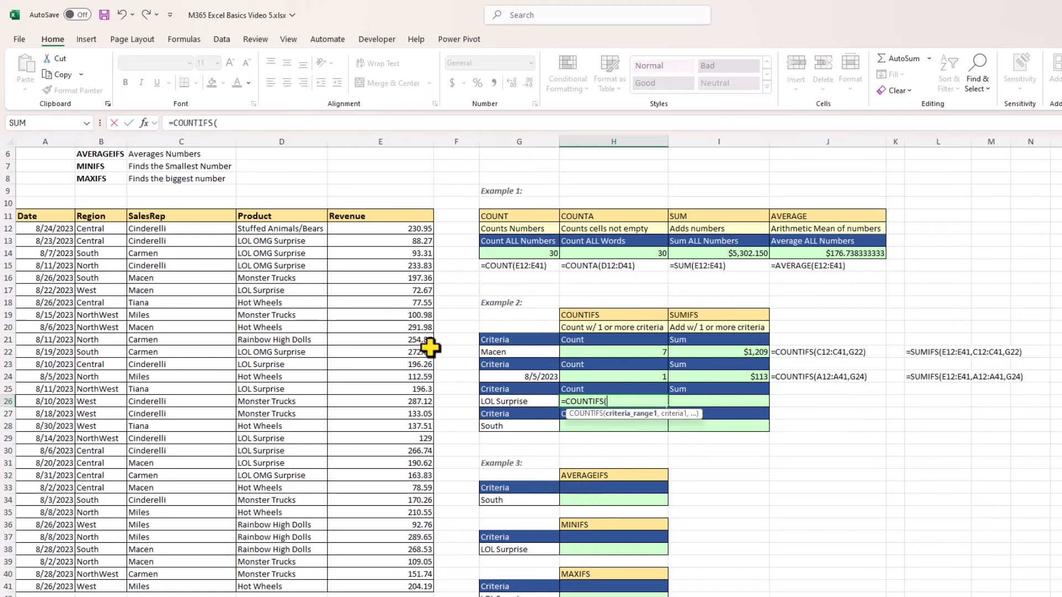
pyautogui.moveTo(289, 227); pyautogui.dragTo(283, 587)
pyautogui.write(',')
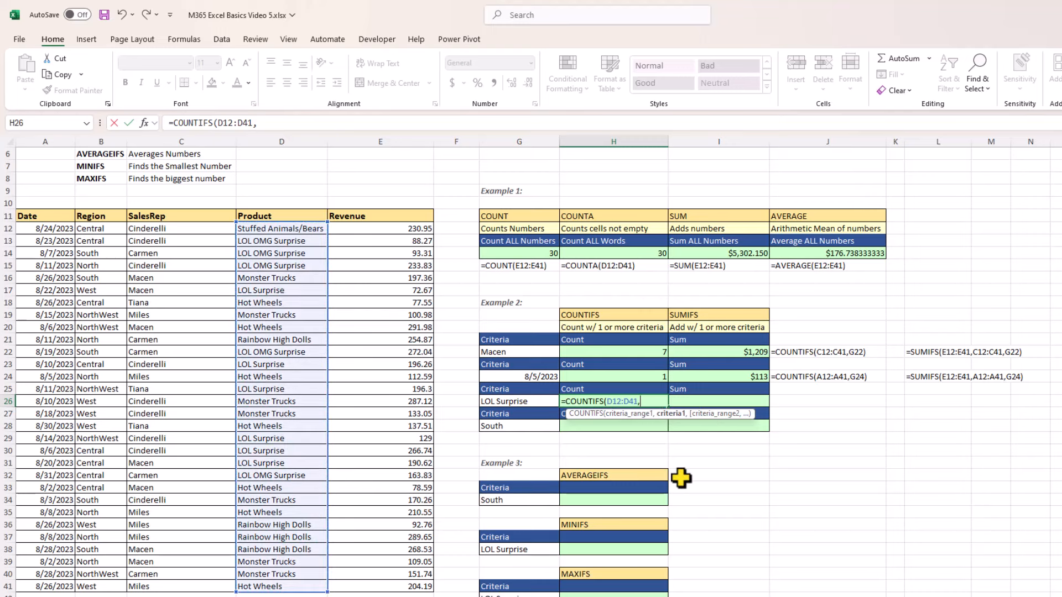
pyautogui.click(517, 402)
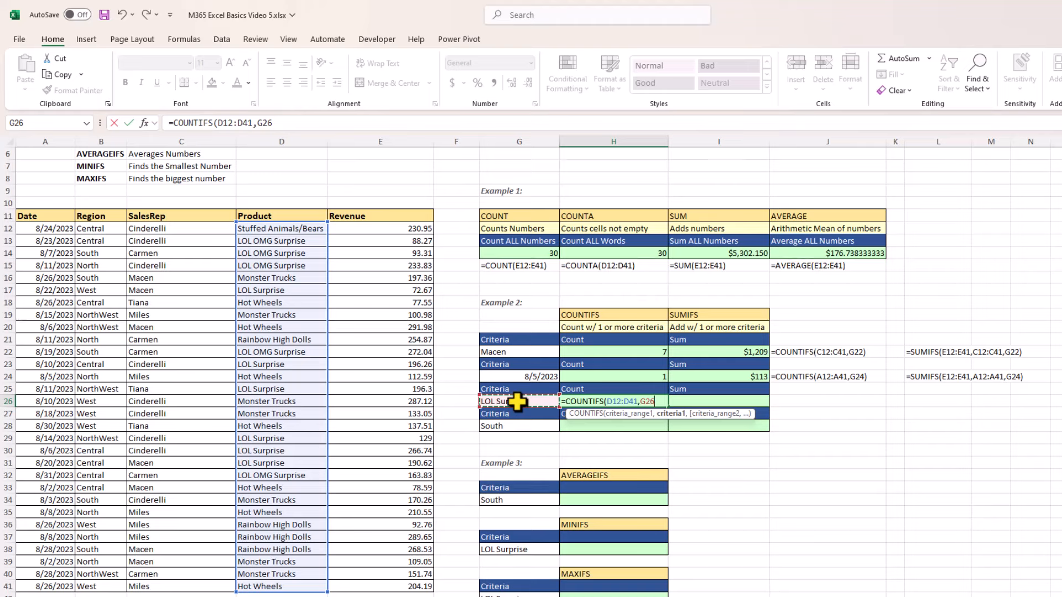
pyautogui.write(')')
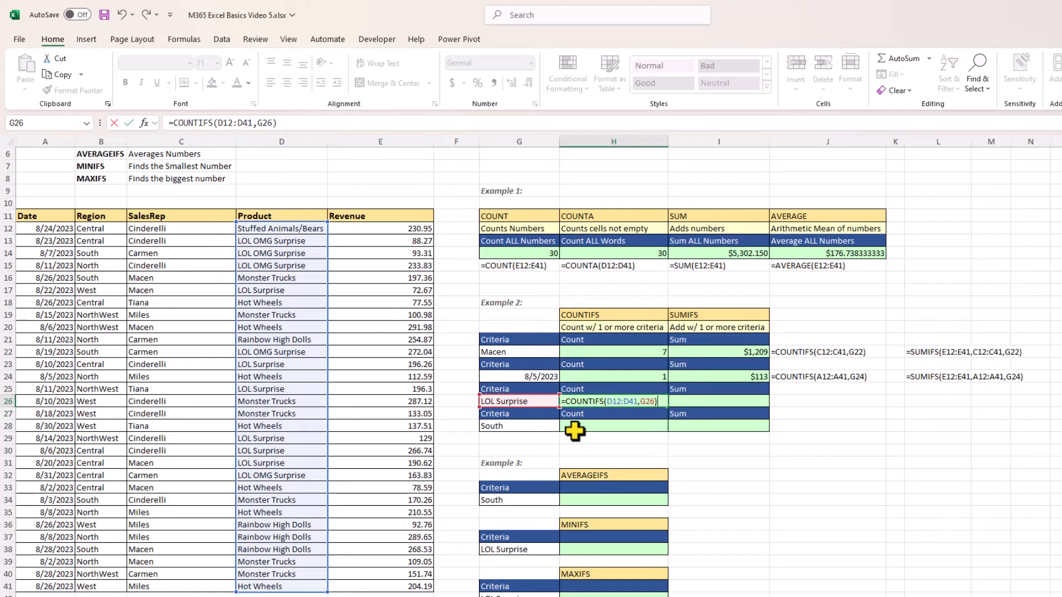
pyautogui.hotkey('ctrl', 'Return')
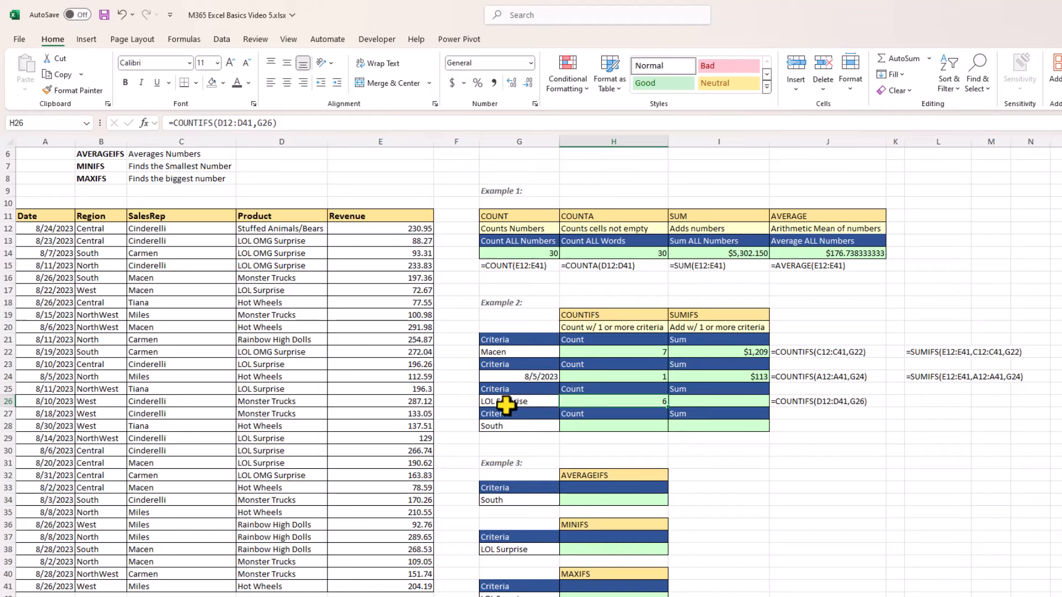
# Step: Add up the Revenue of the LOL Surprise product in cell I26 with =SUMIFS(E12:E41,D12:D41,G26)
pyautogui.click(724, 401)
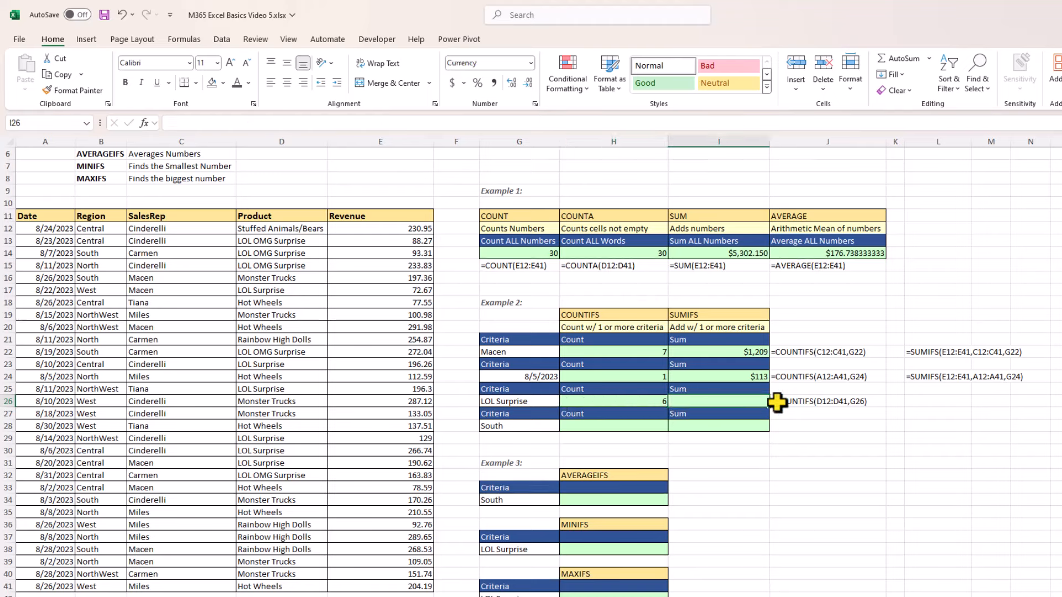
pyautogui.write('=sumi')
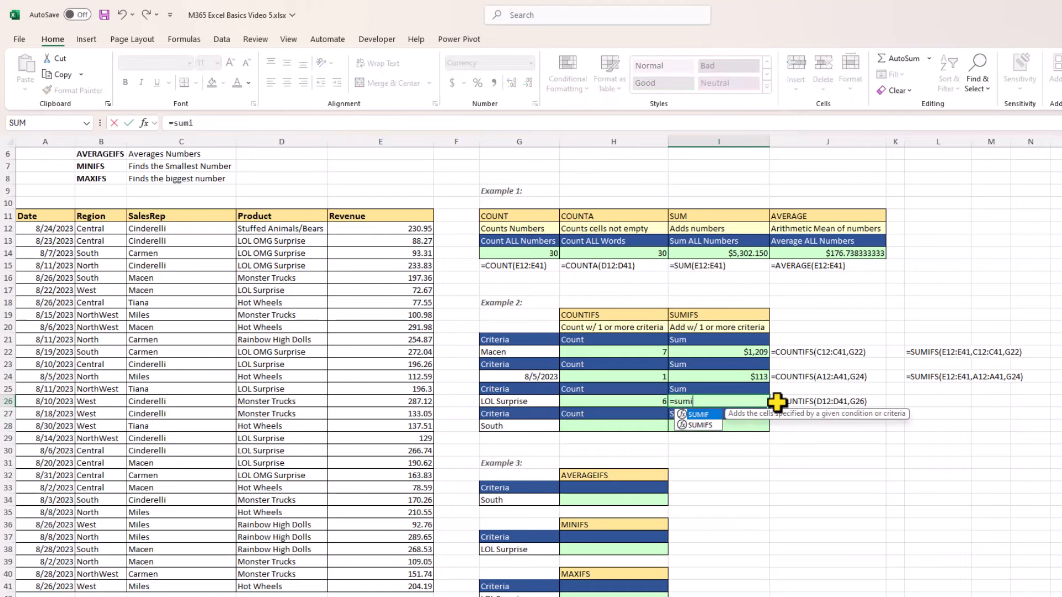
pyautogui.write('f')
pyautogui.press('Down')
pyautogui.press('Tab')
pyautogui.moveTo(380, 231); pyautogui.dragTo(394, 581)
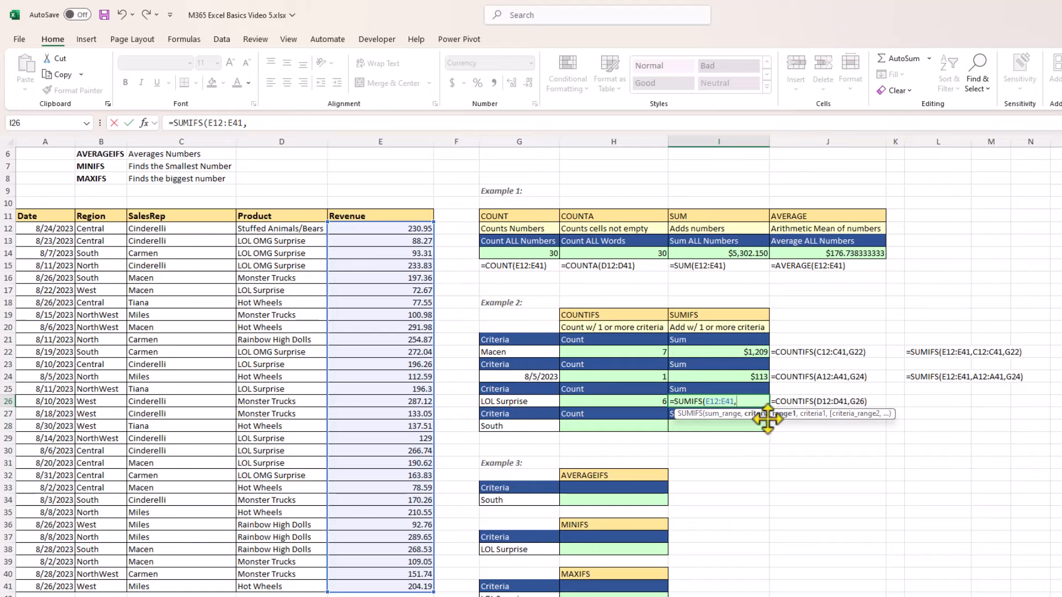
pyautogui.moveTo(273, 229); pyautogui.dragTo(254, 588)
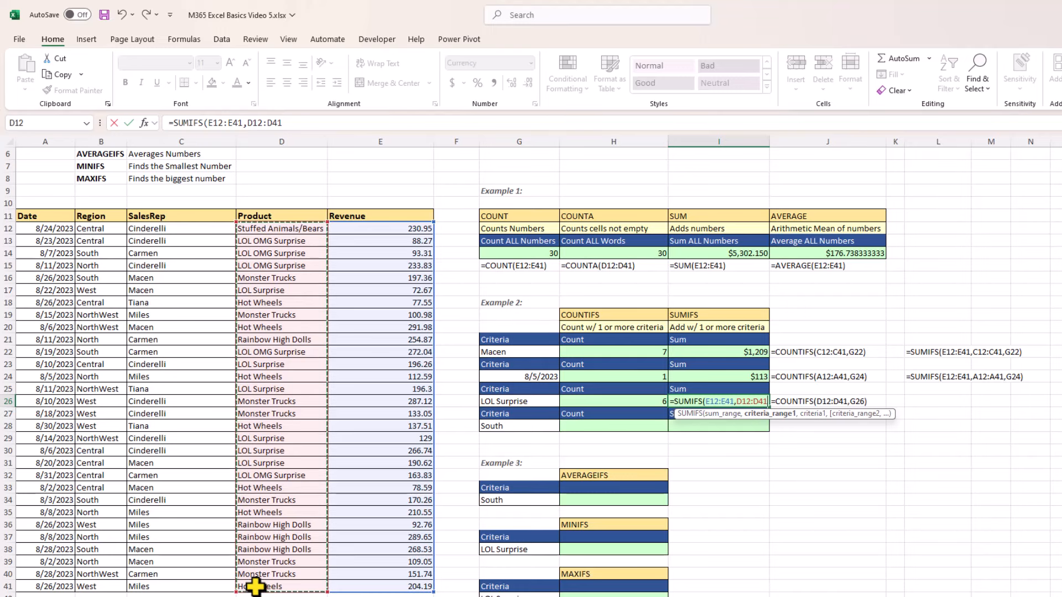
pyautogui.write(',')
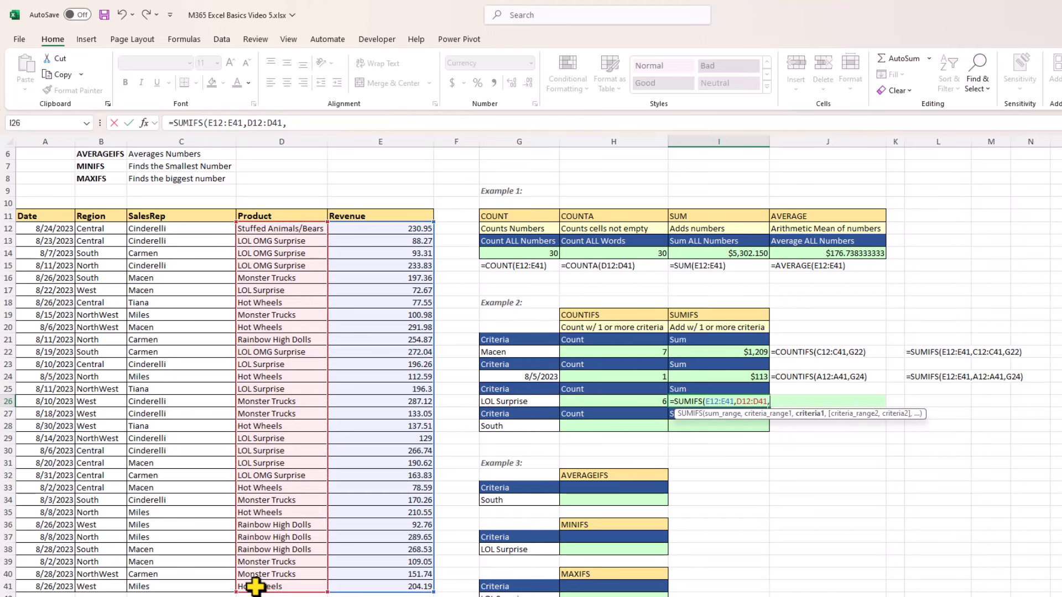
pyautogui.click(521, 402)
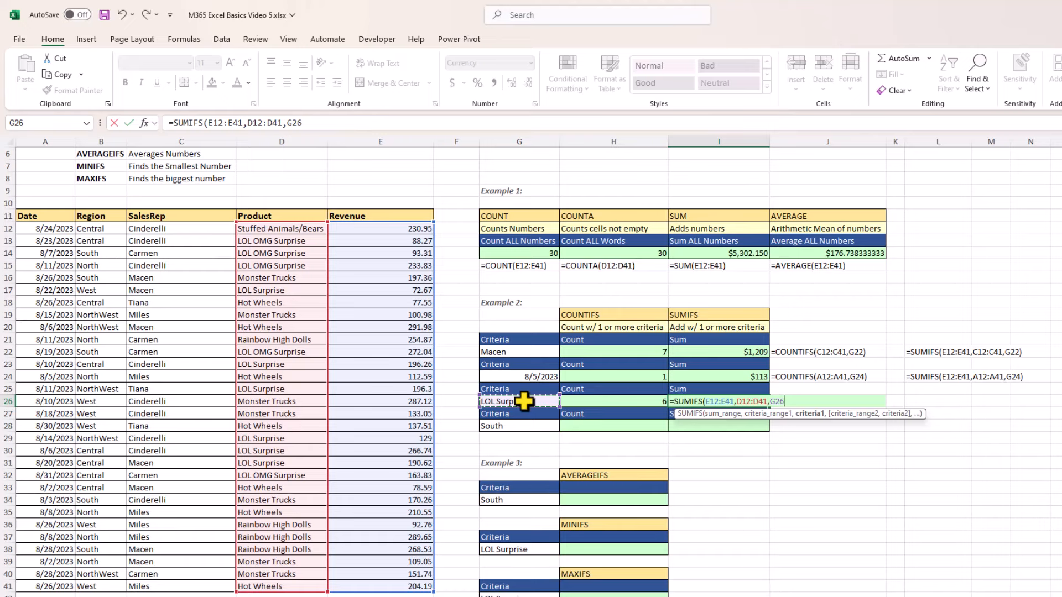
pyautogui.write(')')
pyautogui.hotkey('ctrl', 'Return')
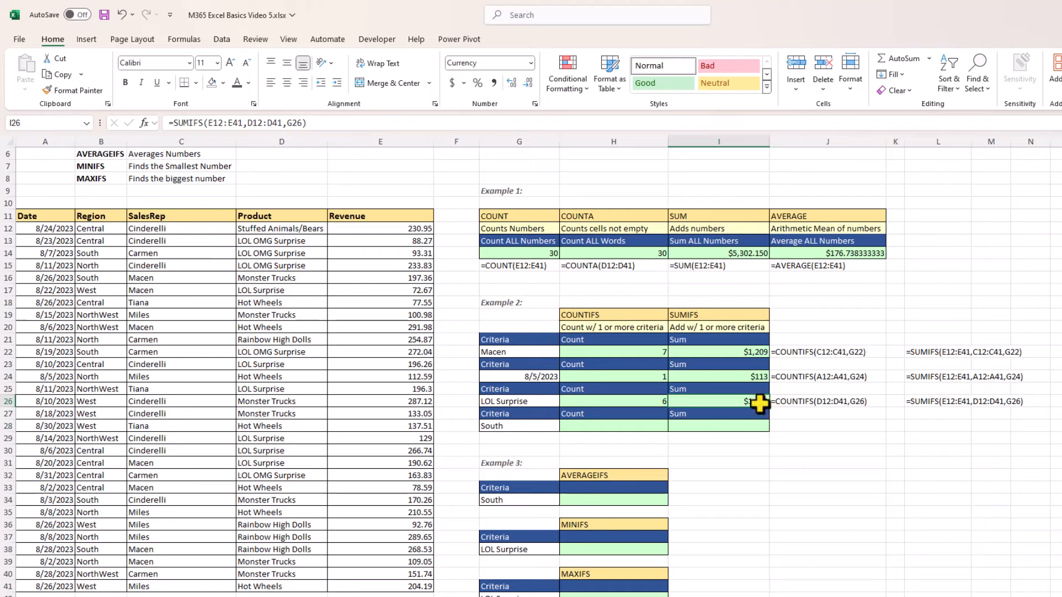
# Step: Count the sales rows for the South region in cell H28 with =COUNTIFS(B12:B41,G28)
pyautogui.click(631, 426)
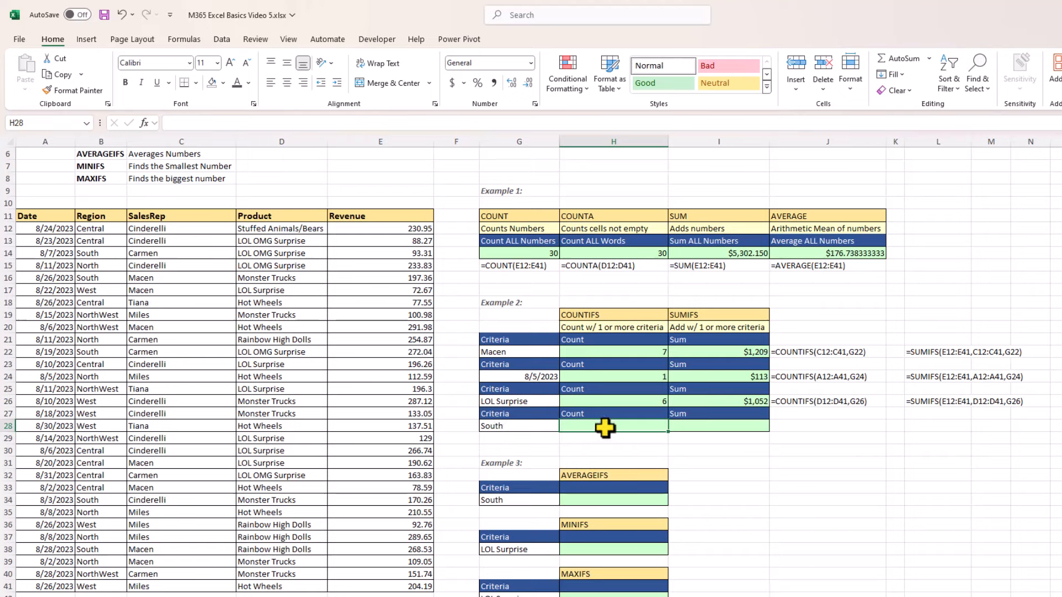
pyautogui.write('=')
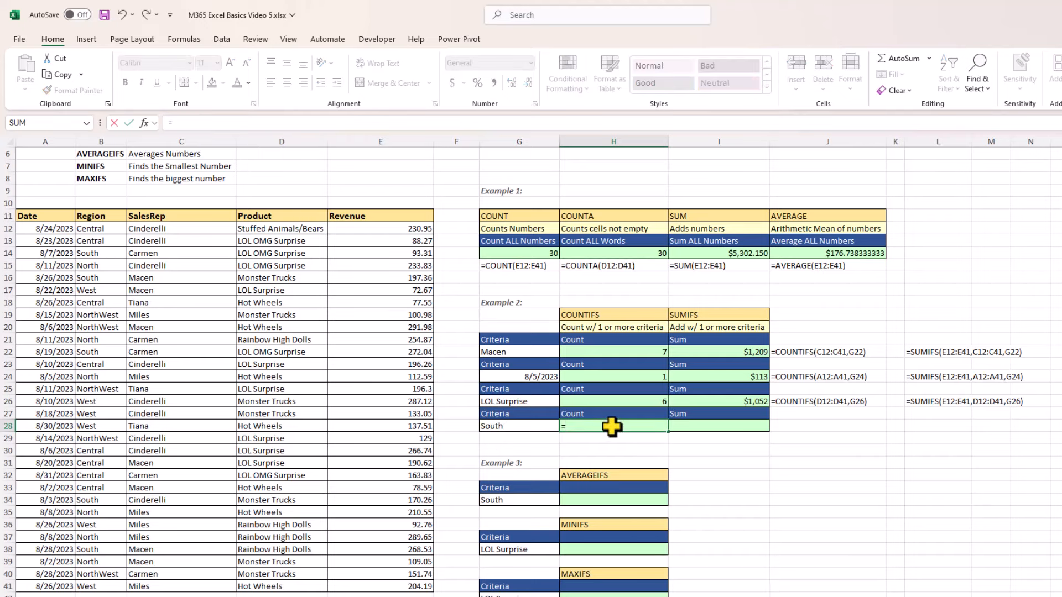
pyautogui.write('coun')
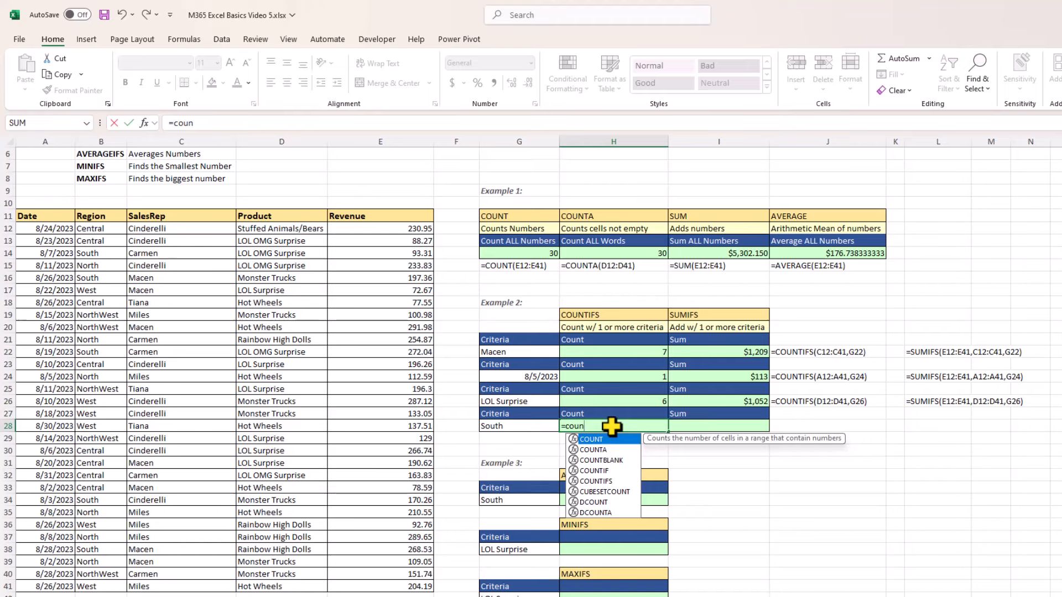
pyautogui.doubleClick(596, 481)
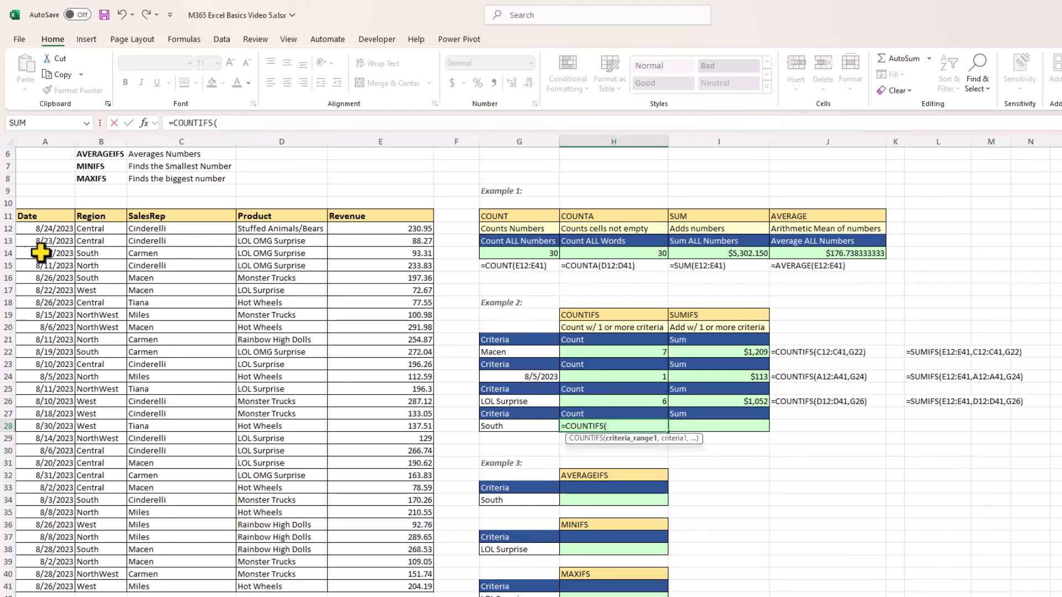
pyautogui.click(91, 228)
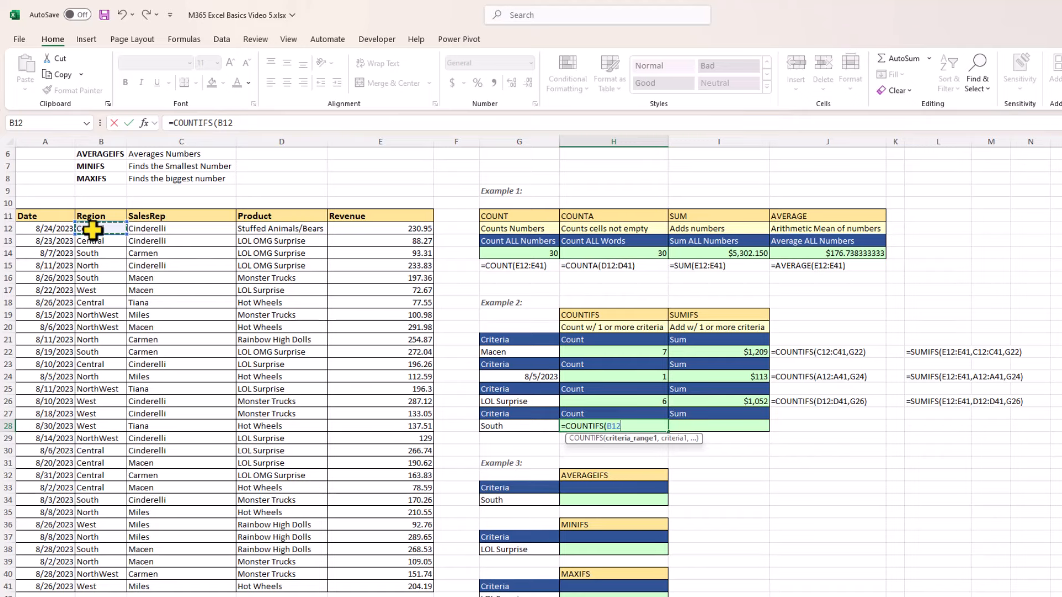
pyautogui.moveTo(91, 230); pyautogui.dragTo(111, 586)
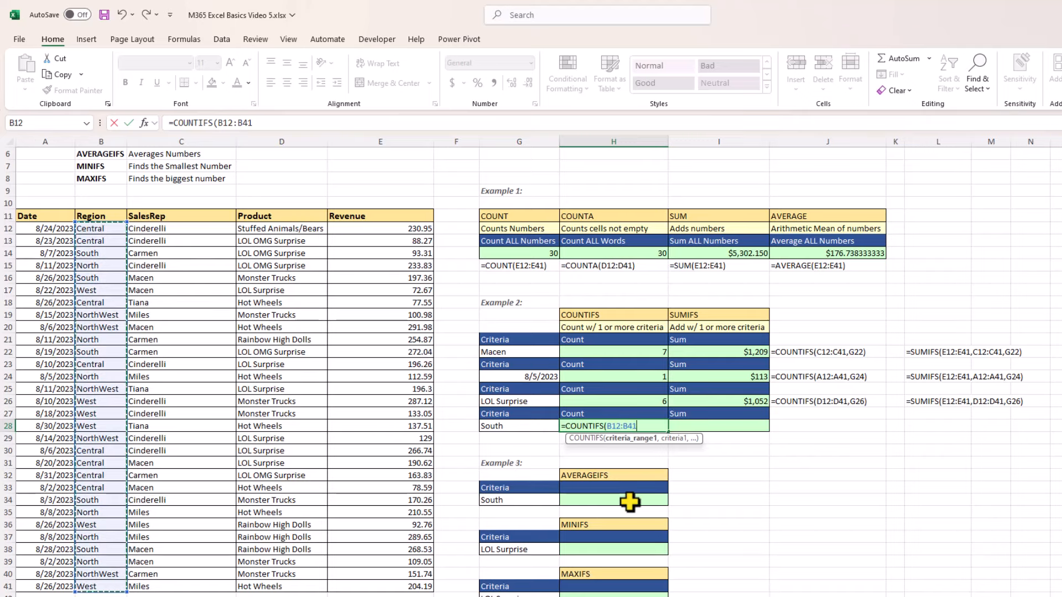
pyautogui.write(',')
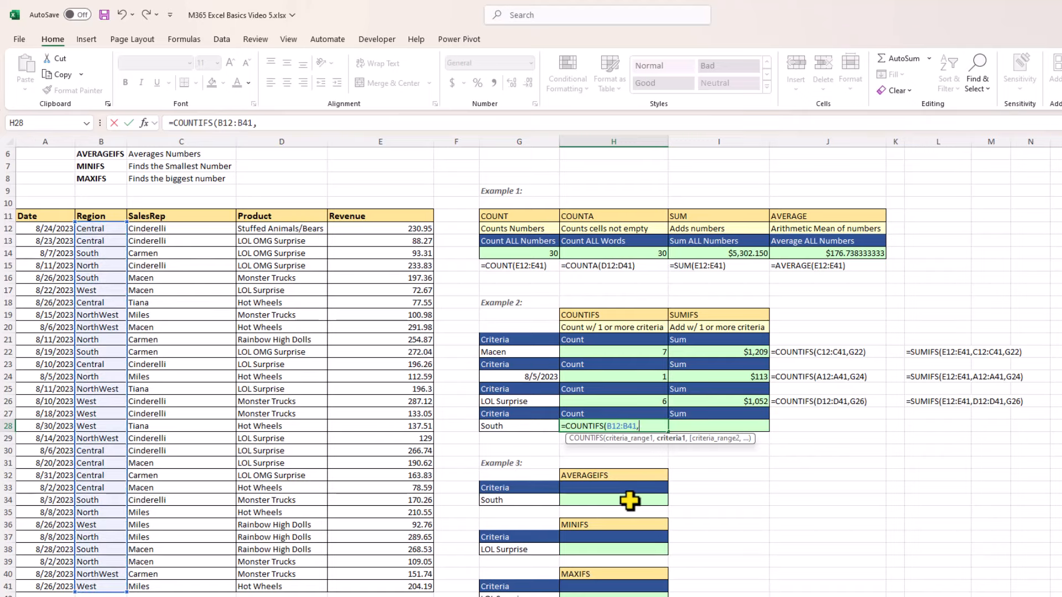
pyautogui.click(523, 426)
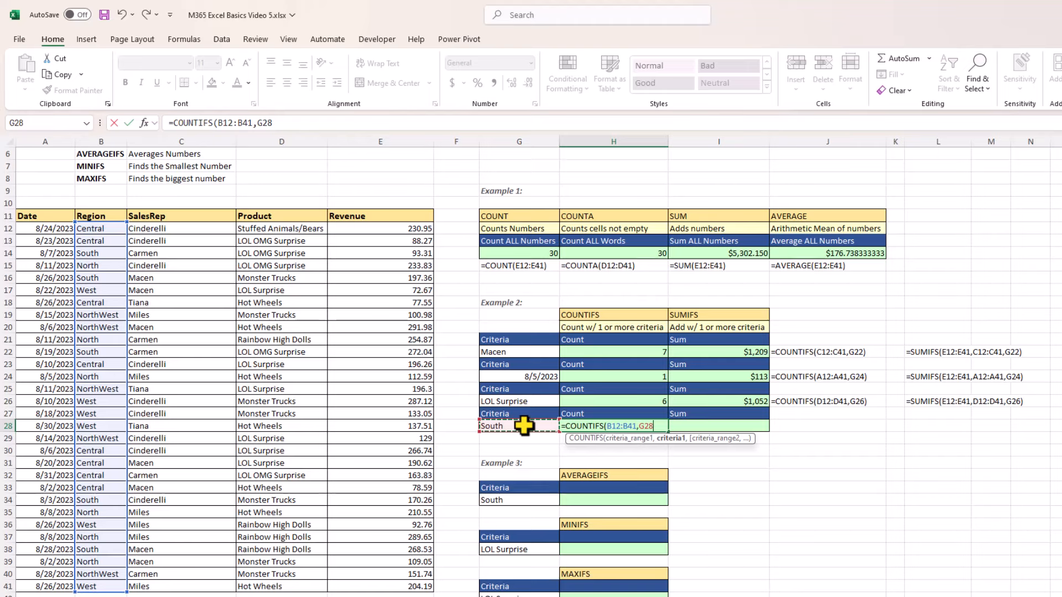
pyautogui.write(')')
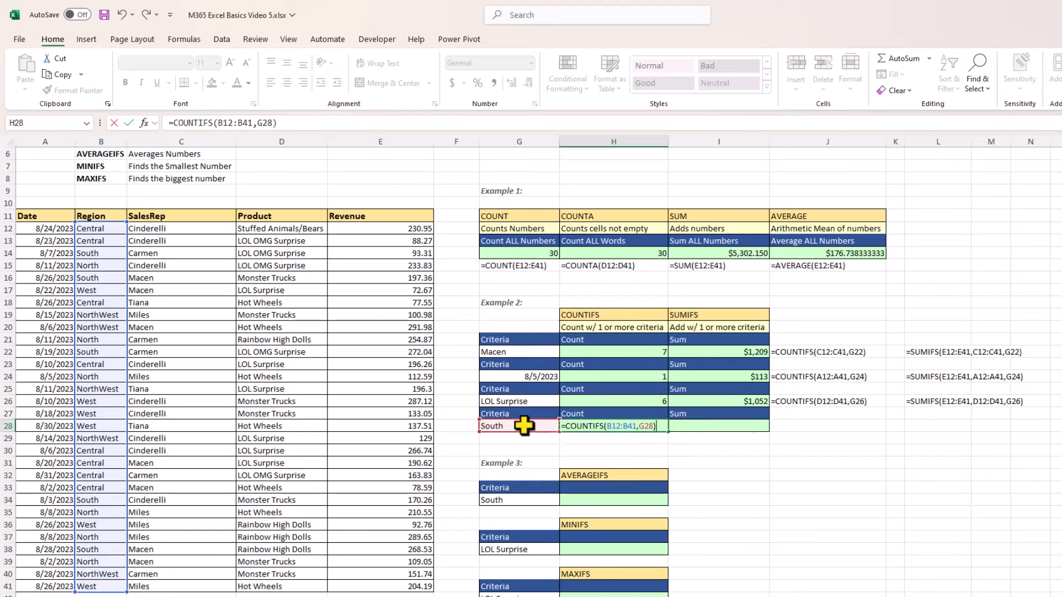
pyautogui.hotkey('ctrl', 'Return')
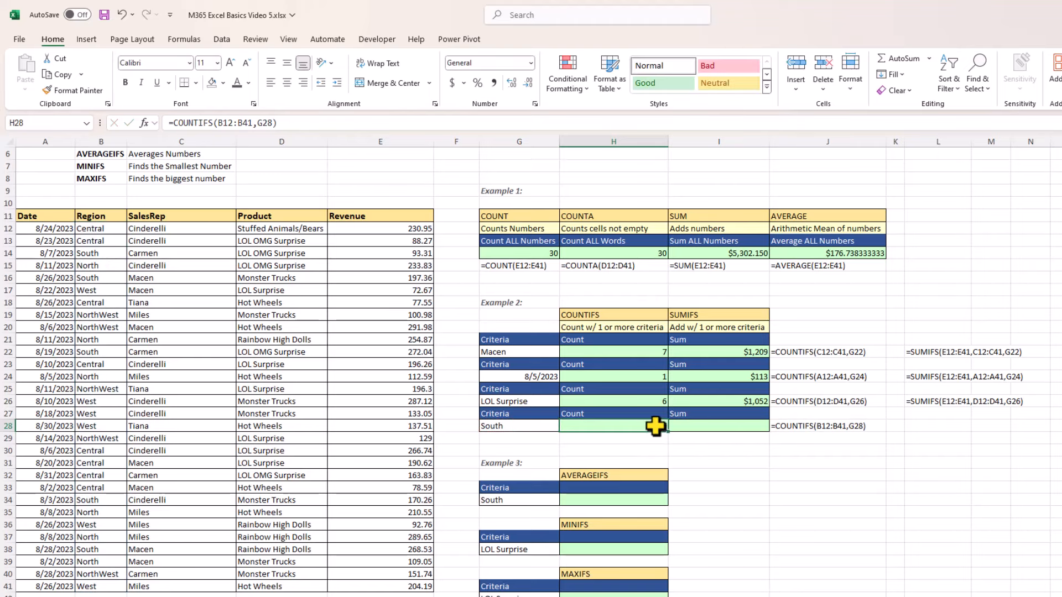
# Step: Begin a SUMIFS formula in cell I28 with the Revenue cells E12:E41 as the sum range
pyautogui.click(707, 426)
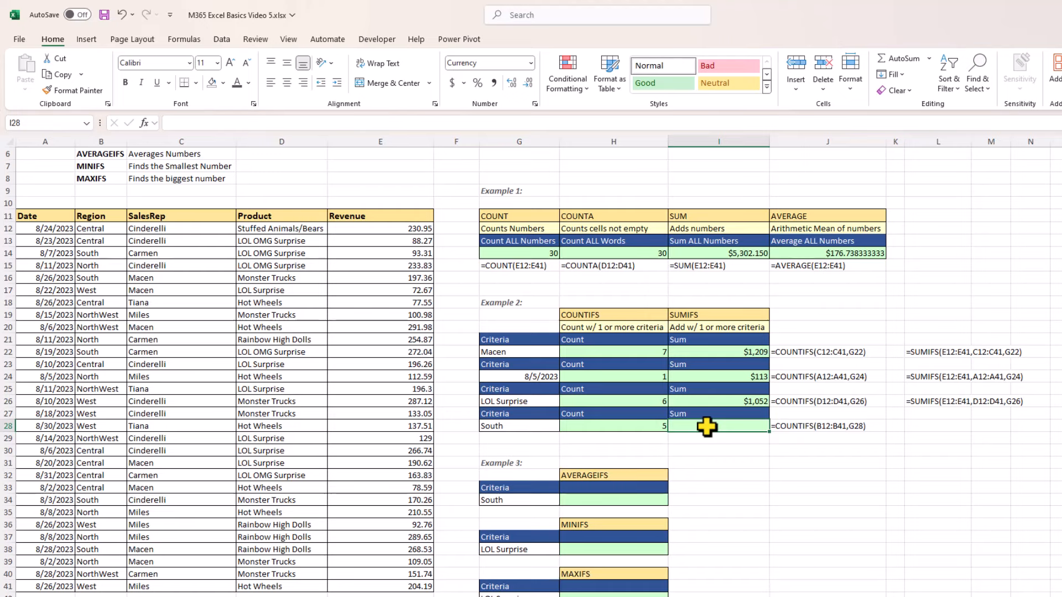
pyautogui.write('=sumifs')
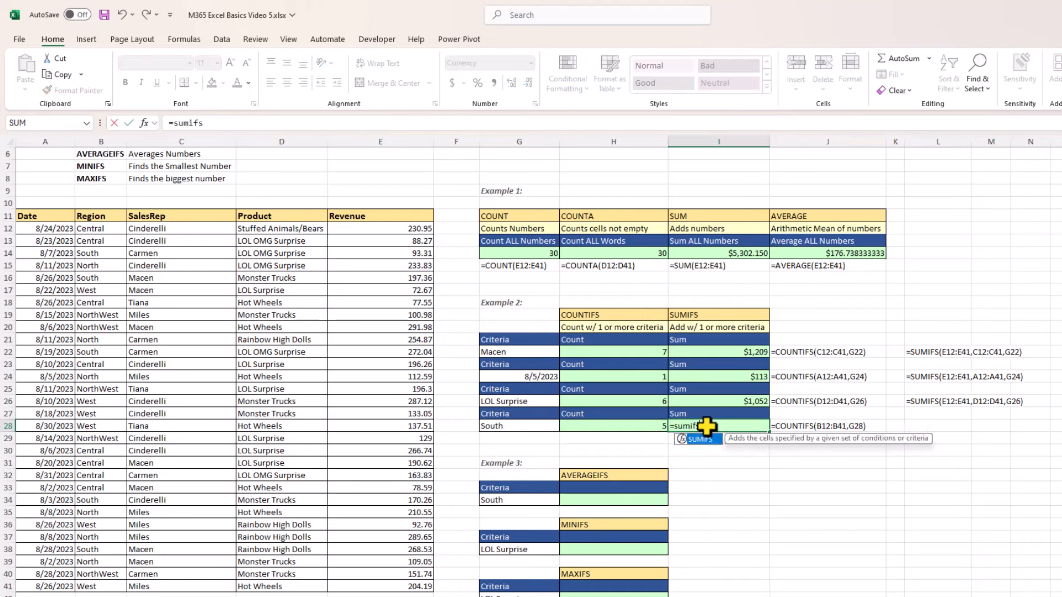
pyautogui.press('Tab')
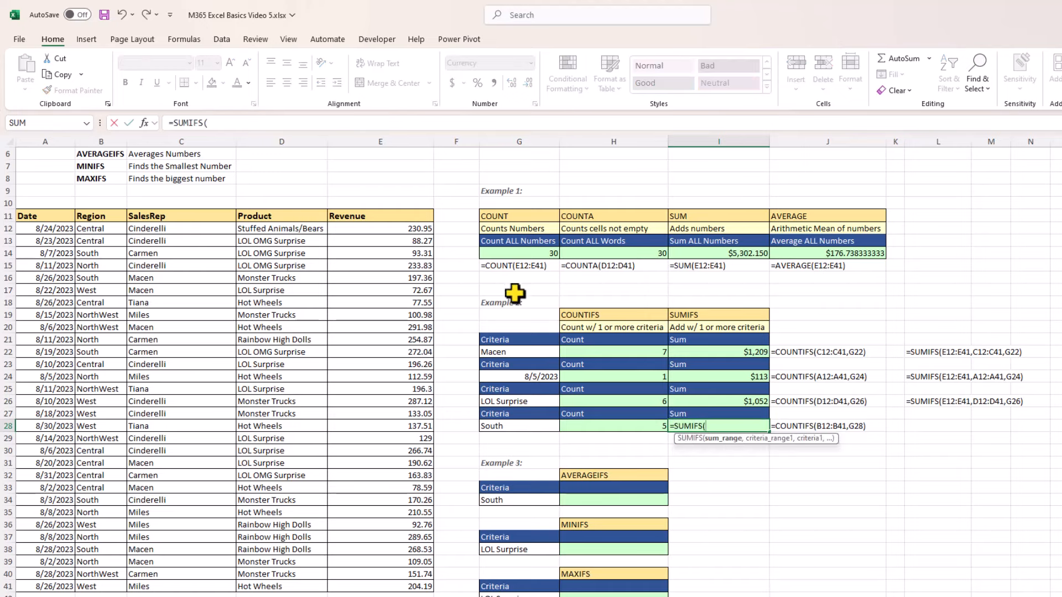
pyautogui.moveTo(399, 229); pyautogui.dragTo(391, 580)
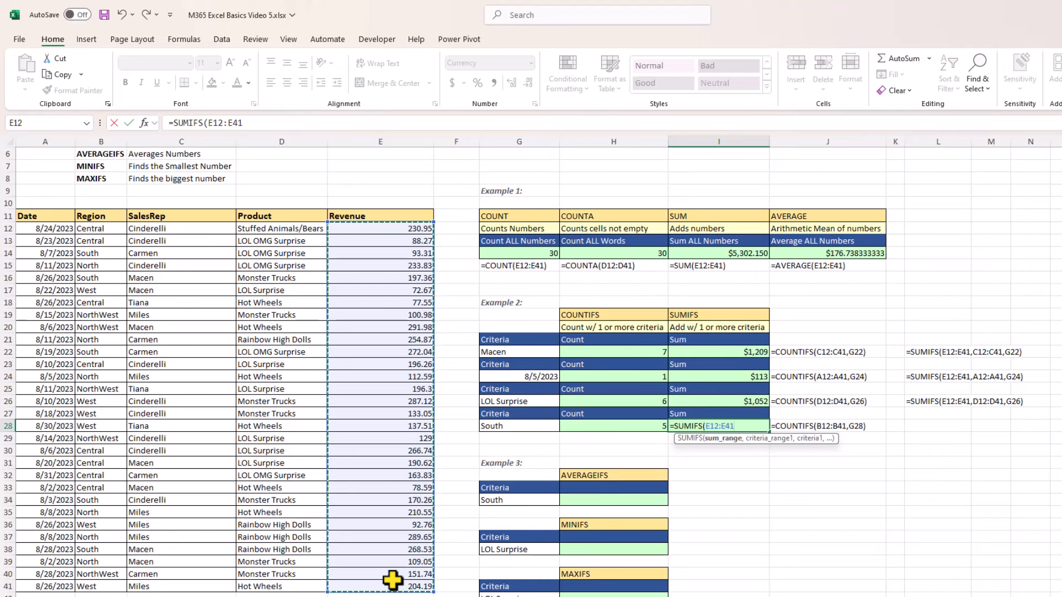
pyautogui.write(',')
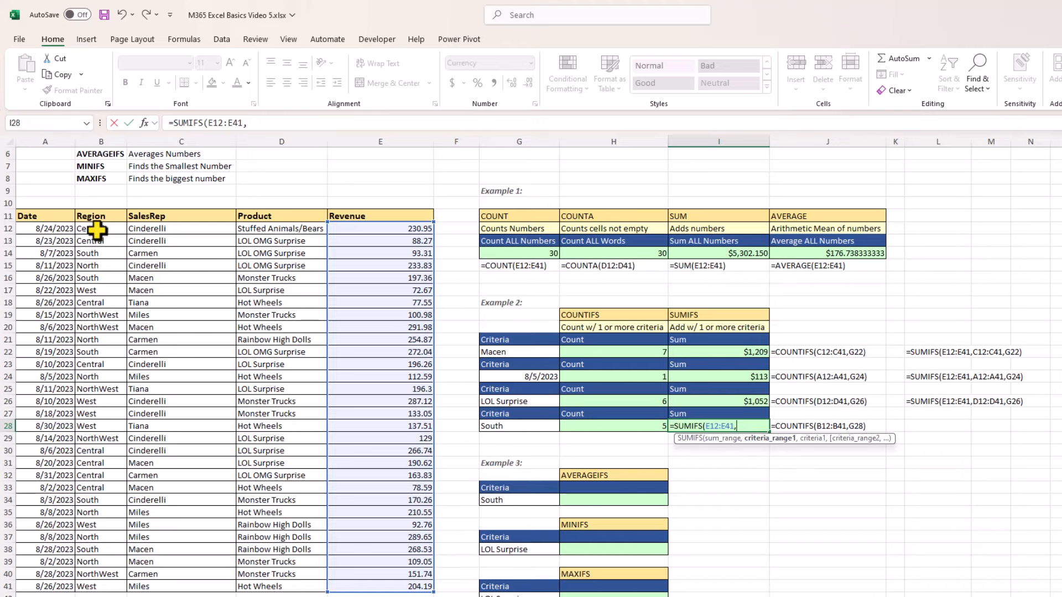
pyautogui.moveTo(96, 226); pyautogui.dragTo(113, 584)
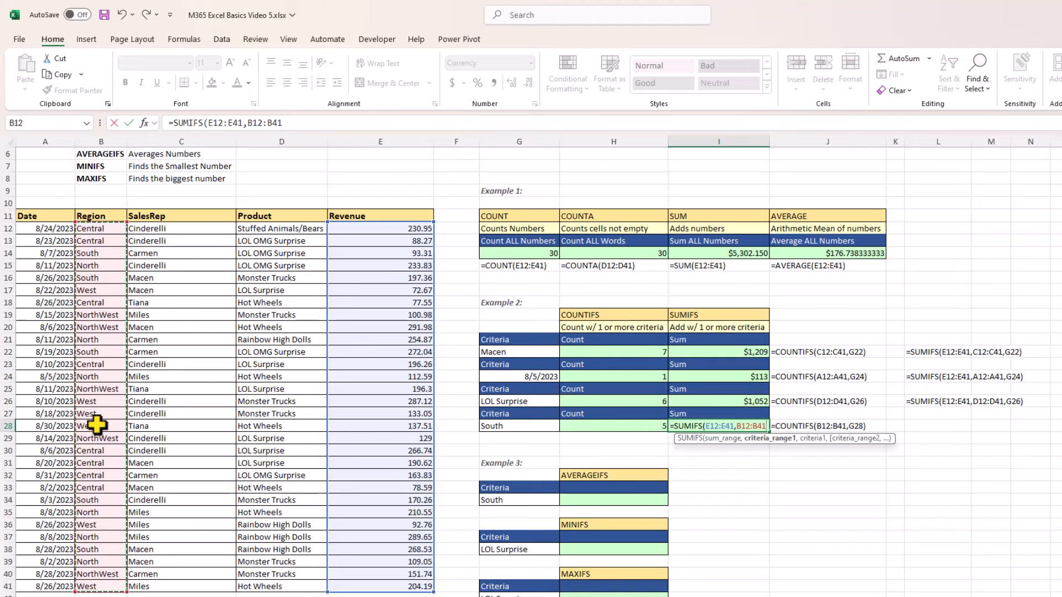
pyautogui.press('BackSpace')
pyautogui.press('BackSpace')
pyautogui.press('BackSpace')
pyautogui.press('BackSpace')
pyautogui.press('BackSpace')
pyautogui.press('BackSpace')
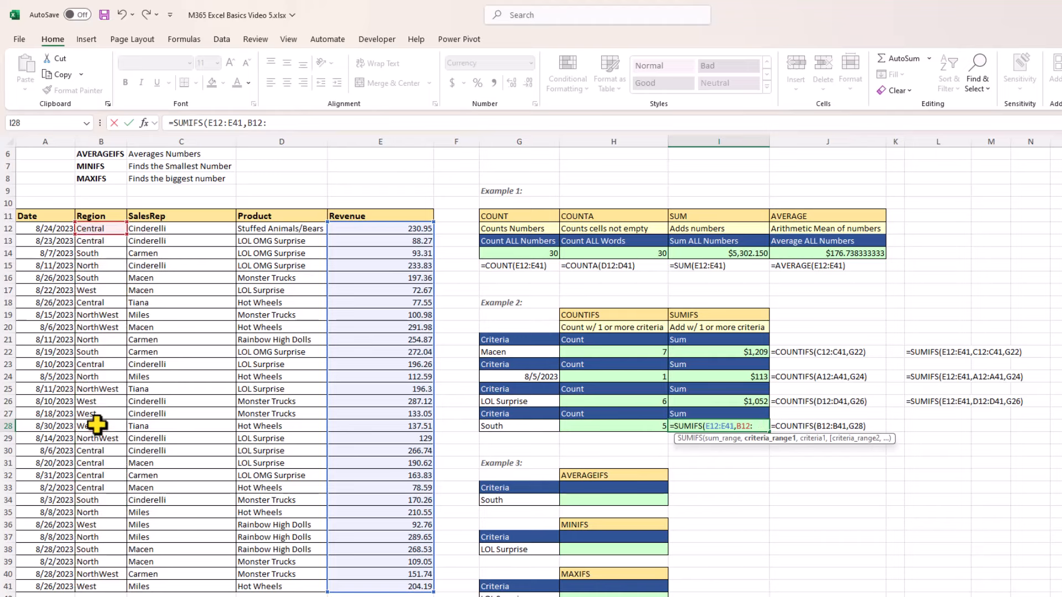
pyautogui.press('BackSpace')
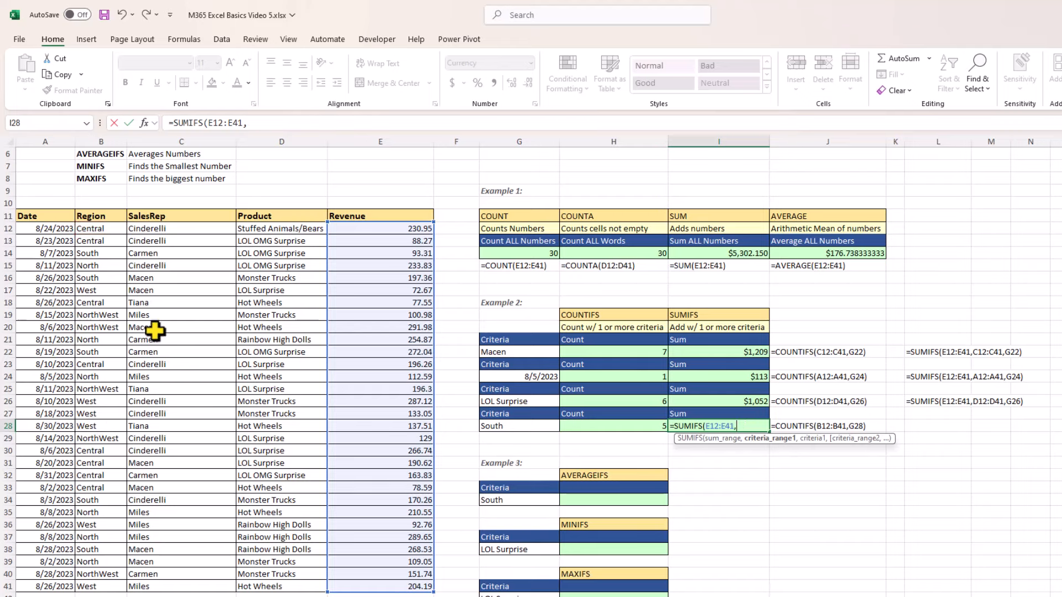
pyautogui.click(105, 135)
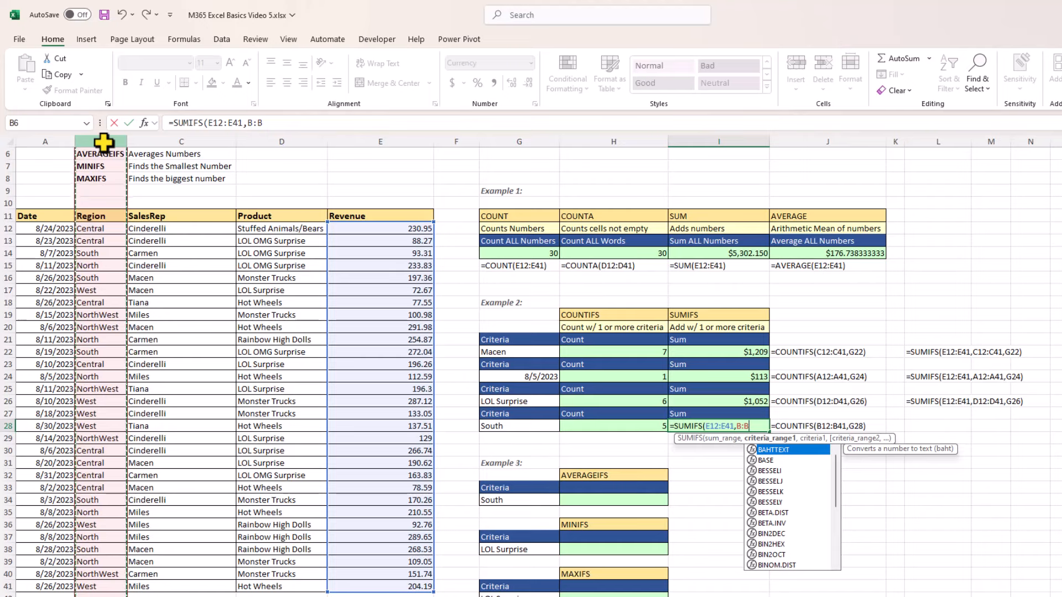
pyautogui.press('BackSpace')
pyautogui.press('BackSpace')
pyautogui.press('BackSpace')
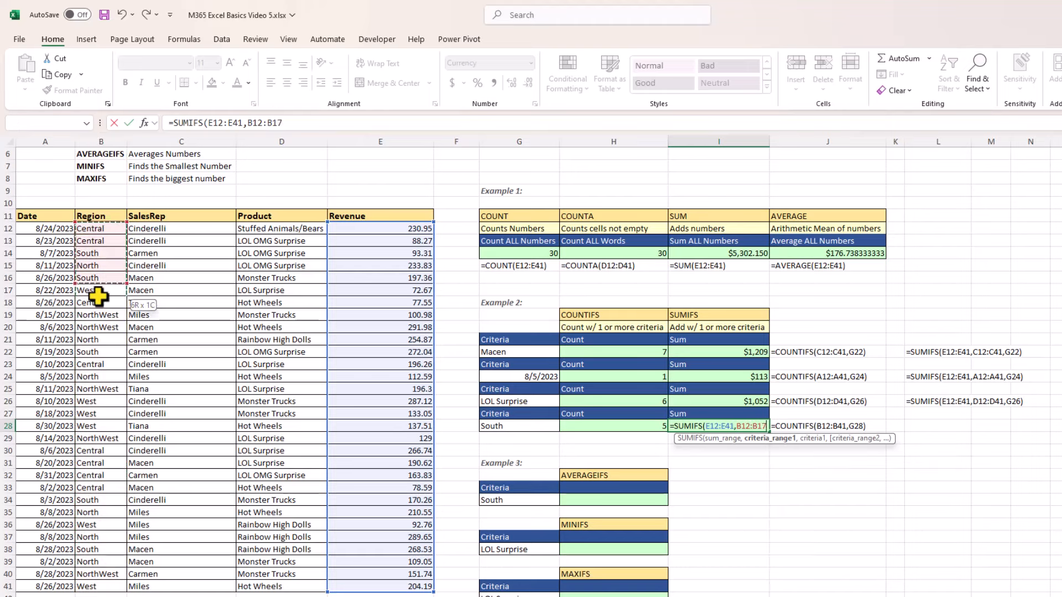
# Step: Complete the SUMIFS formula in cell I28 with the Region cells B12:B41 as criteria range and G28 as criterion
pyautogui.moveTo(116, 485); pyautogui.dragTo(119, 537)
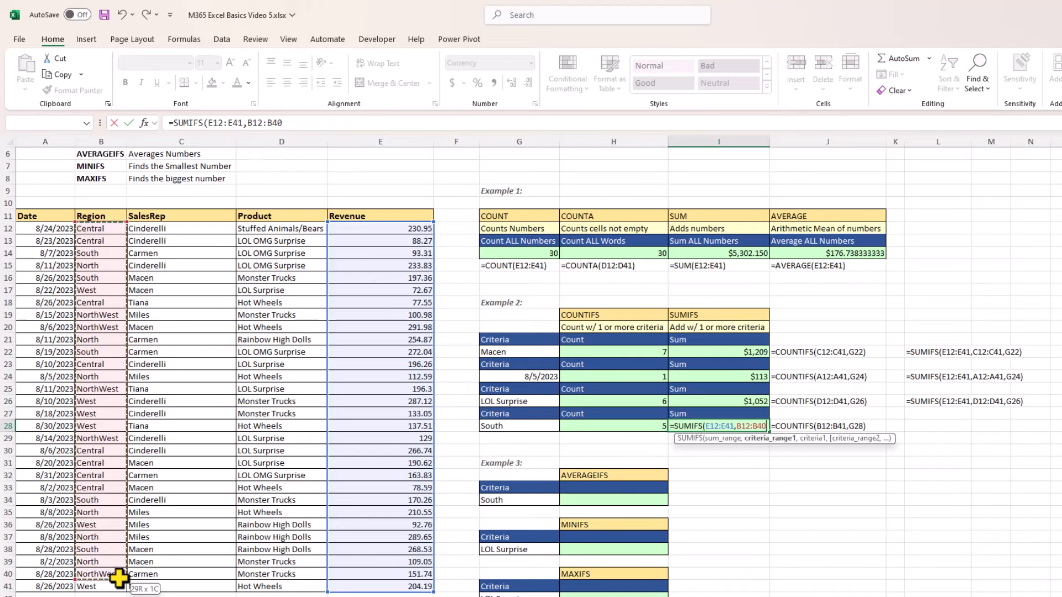
pyautogui.moveTo(119, 578); pyautogui.dragTo(119, 586)
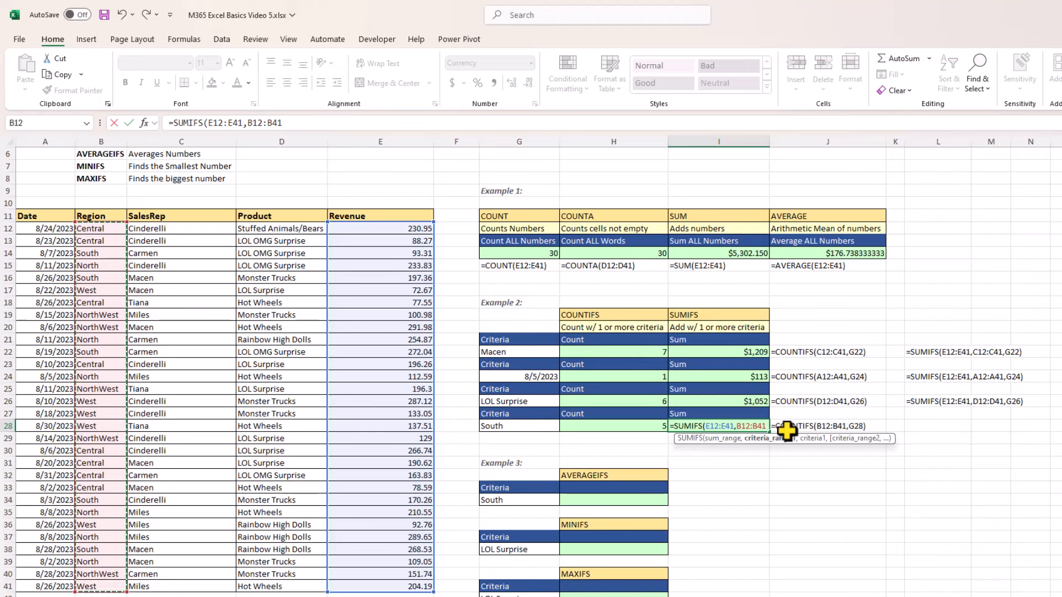
pyautogui.write(',')
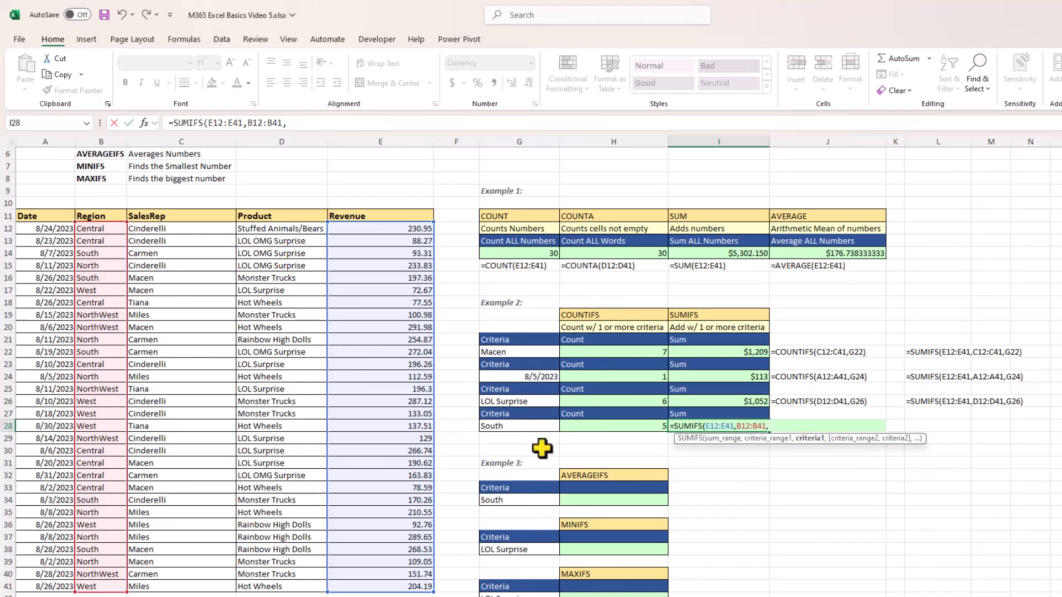
pyautogui.click(516, 426)
pyautogui.write(')')
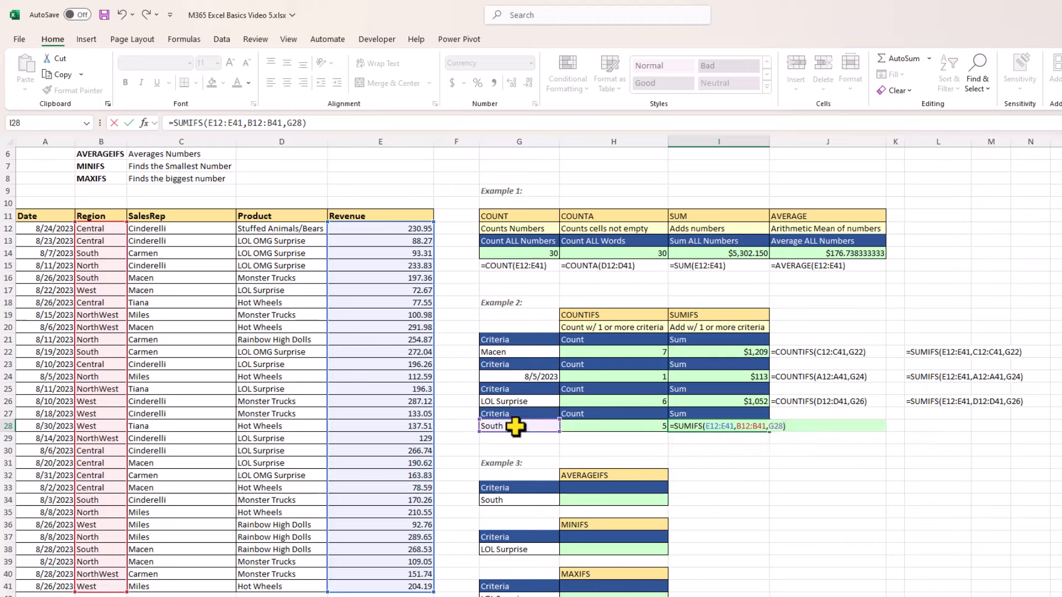
pyautogui.hotkey('ctrl', 'Return')
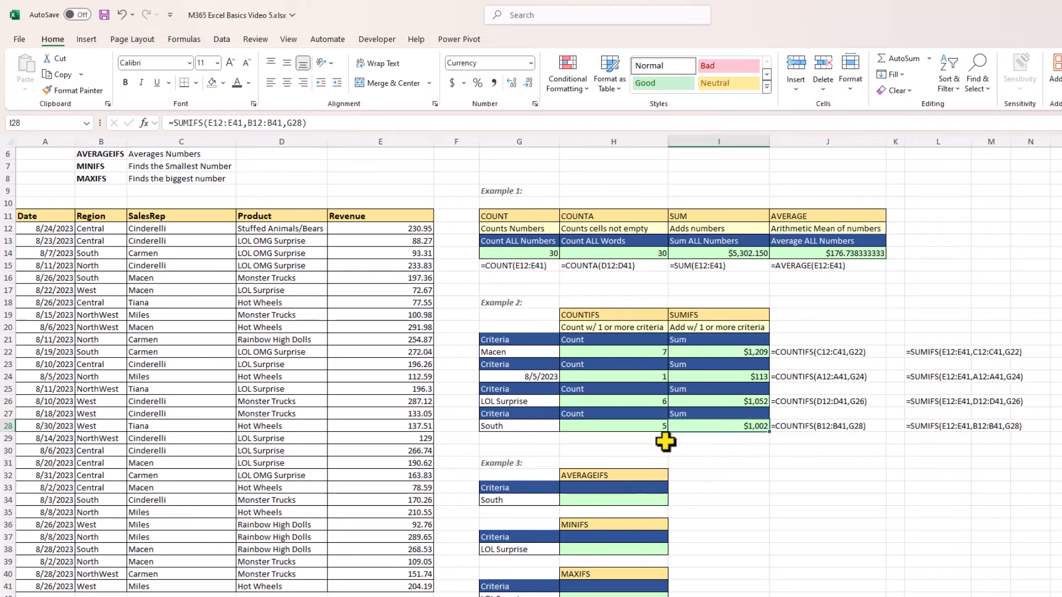
# Step: Begin an AVERAGEIFS formula in cell H34 with the Revenue cells E12:E41 as the average range
pyautogui.scroll(2, 559, 339)
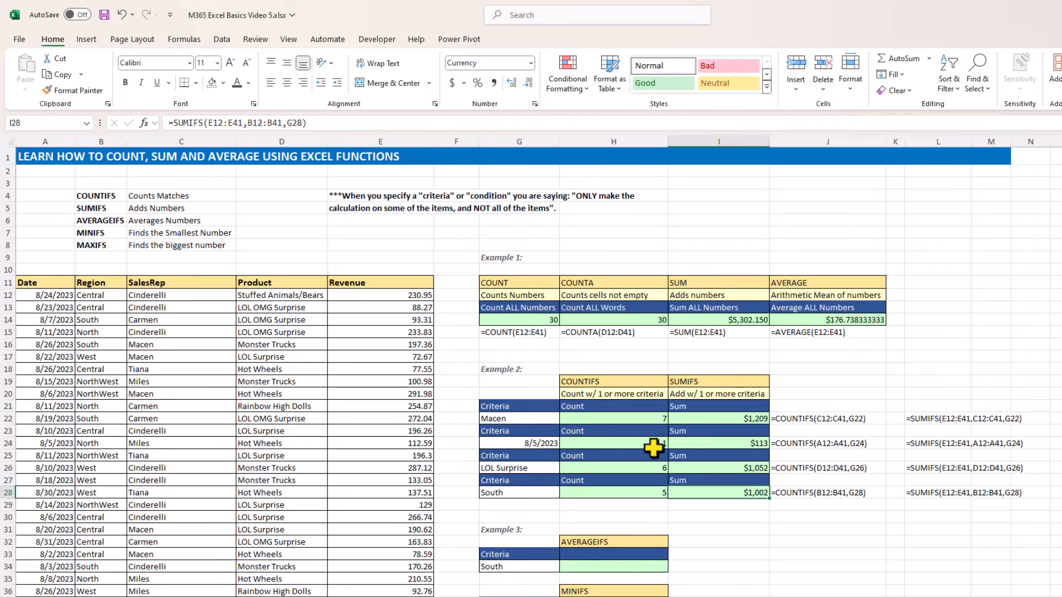
pyautogui.scroll(-5, 653, 448)
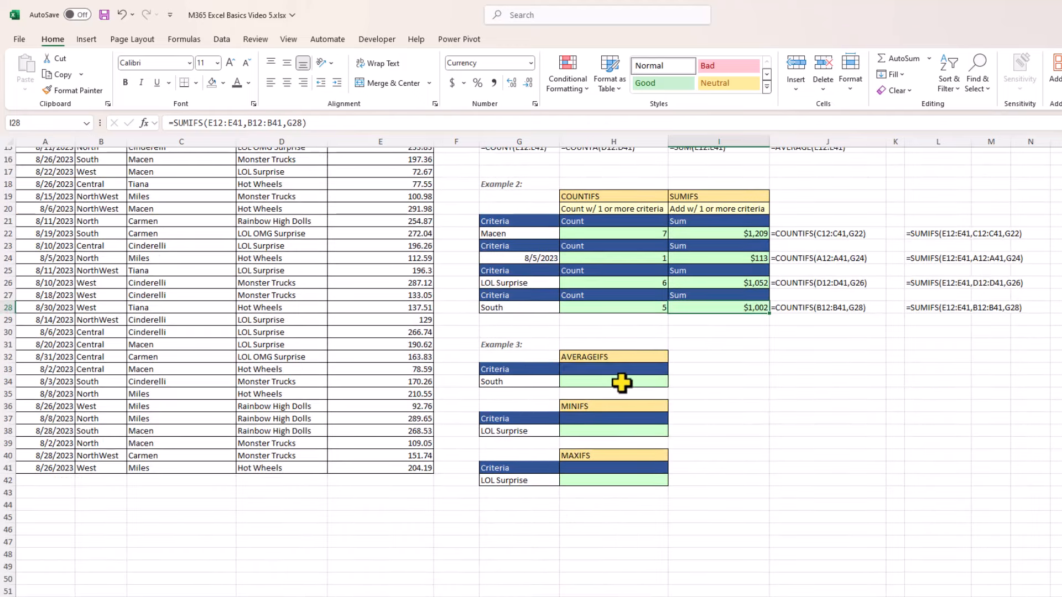
pyautogui.click(622, 383)
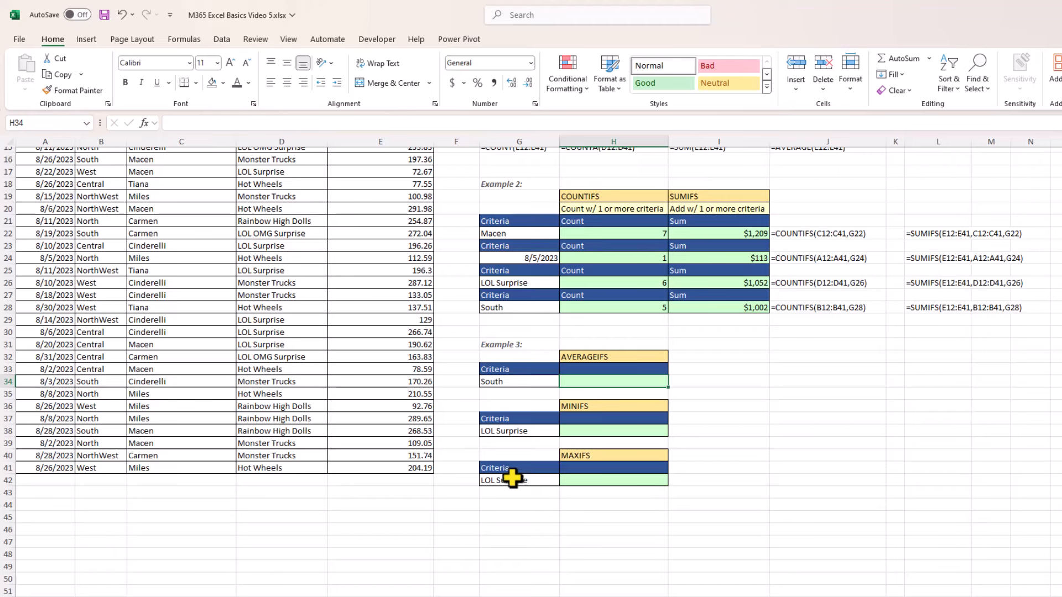
pyautogui.write('=aver')
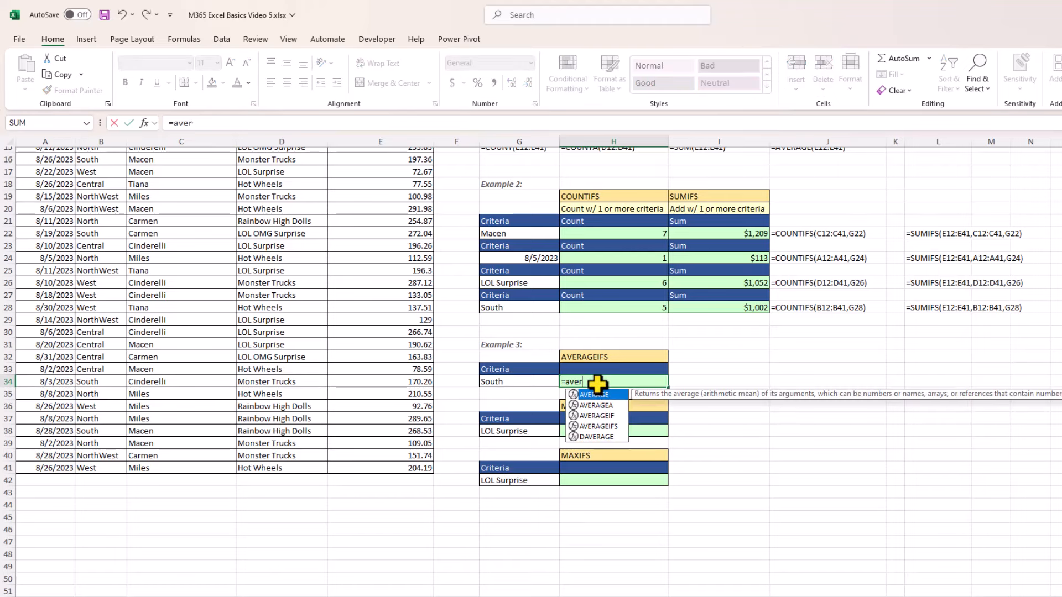
pyautogui.press('Down')
pyautogui.press('Down')
pyautogui.press('Down')
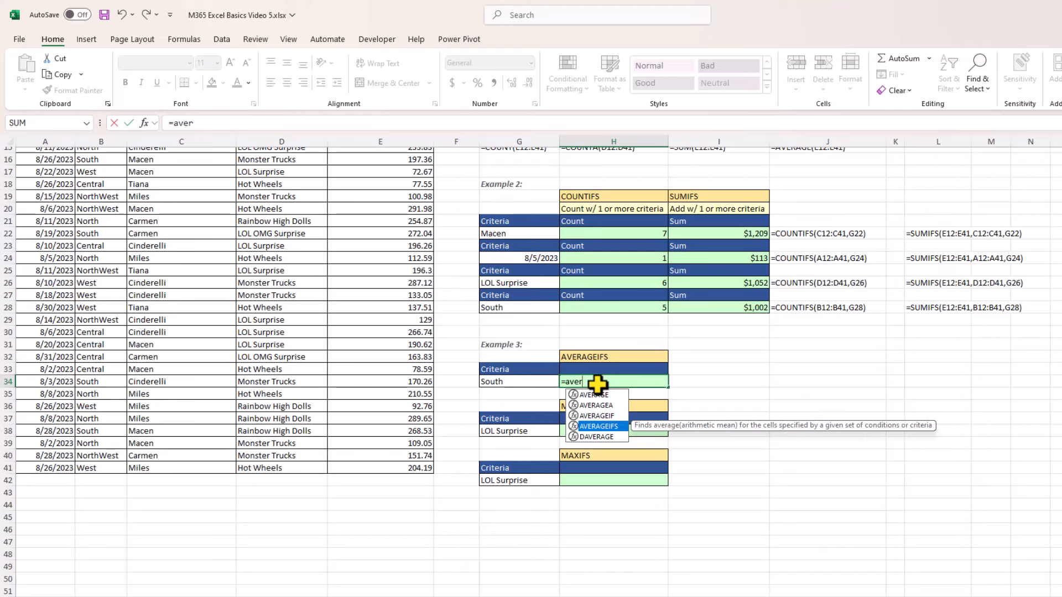
pyautogui.press('Tab')
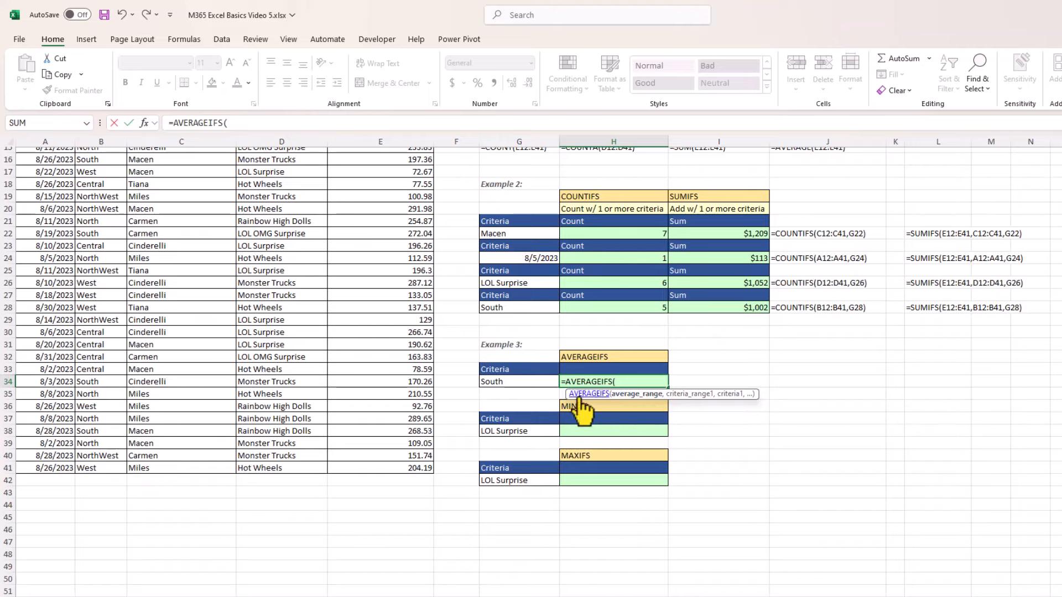
pyautogui.scroll(2, 417, 384)
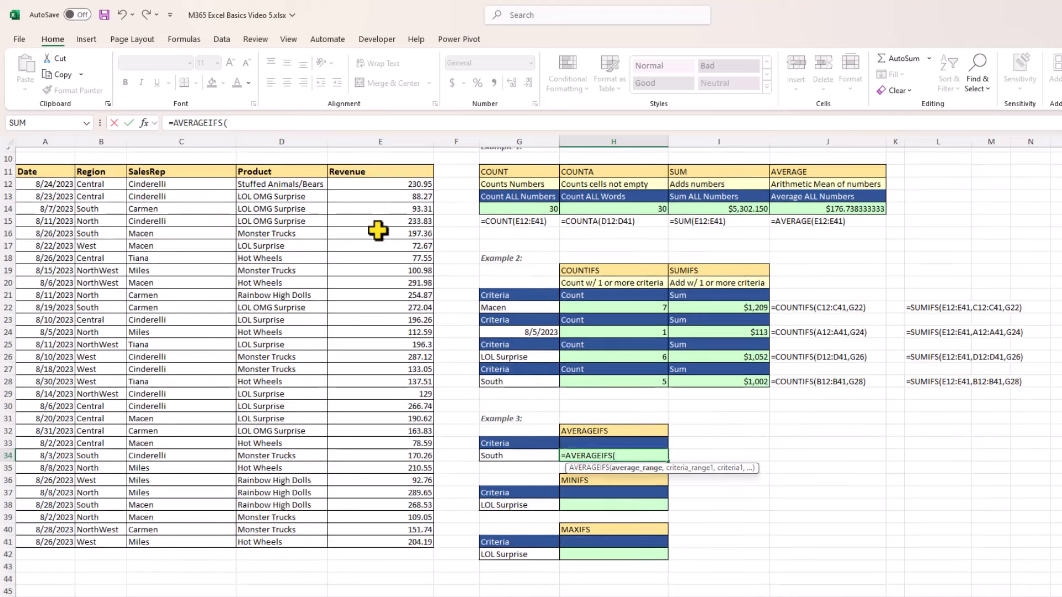
pyautogui.moveTo(384, 183); pyautogui.dragTo(389, 543)
pyautogui.write(',')
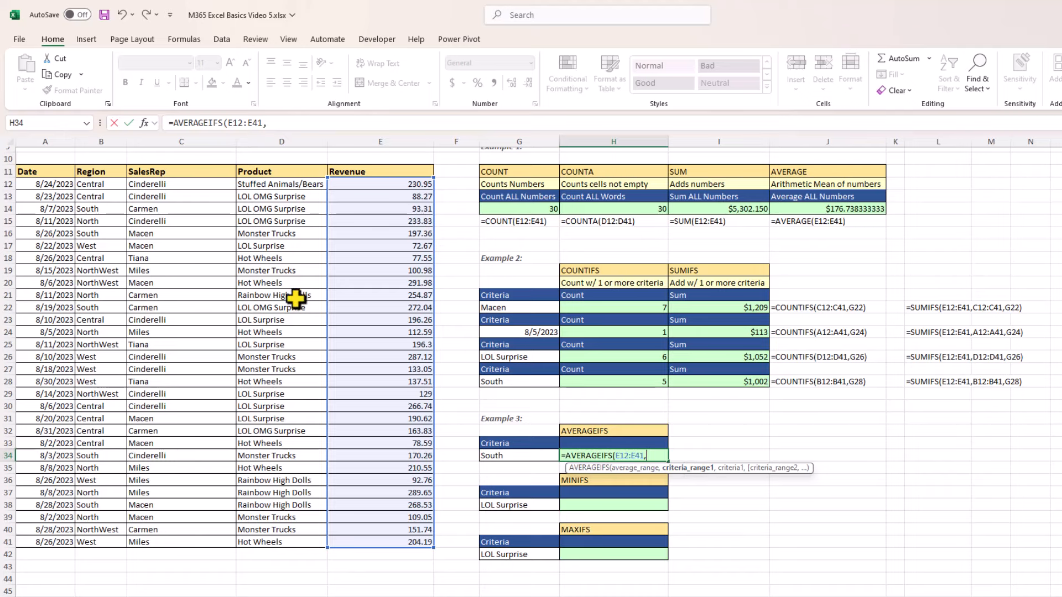
# Step: Complete the AVERAGEIFS formula in H34 with criteria range B12:B41 and criterion G34, and format the cell as Currency
pyautogui.moveTo(102, 185); pyautogui.dragTo(103, 542)
pyautogui.write(',')
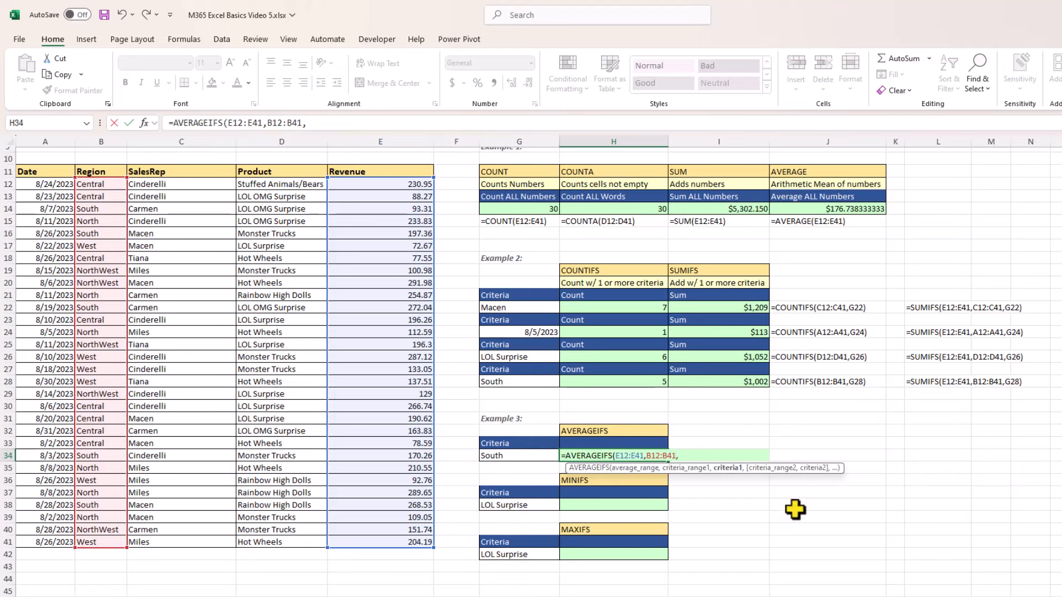
pyautogui.click(502, 457)
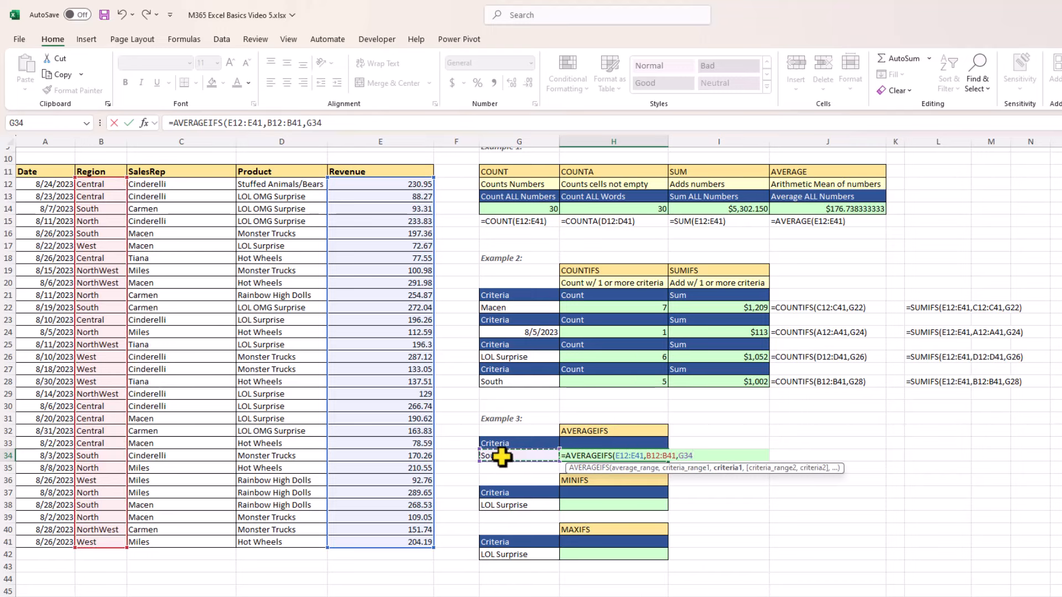
pyautogui.write(')')
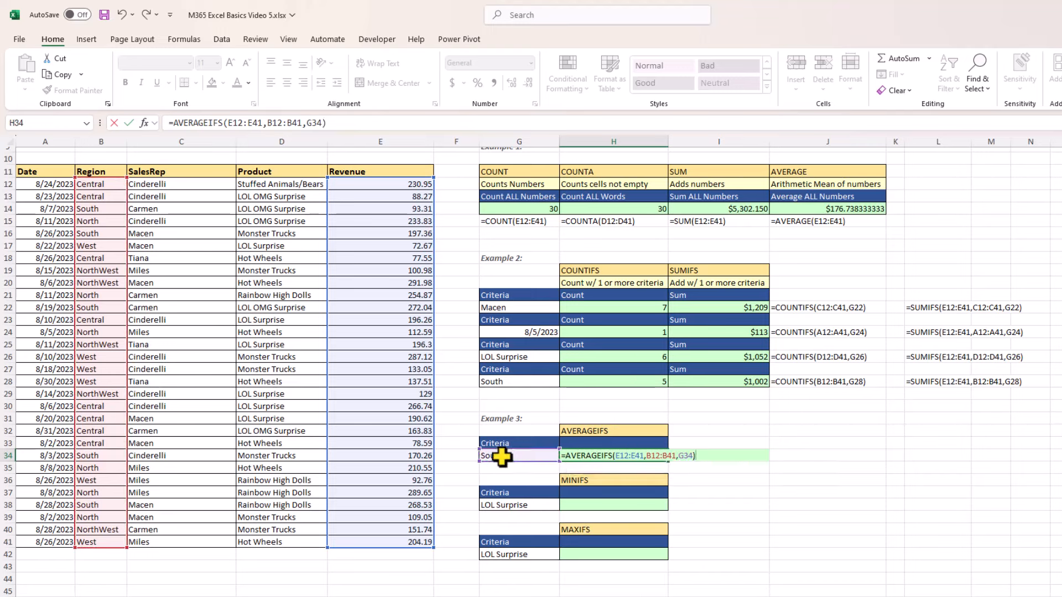
pyautogui.hotkey('ctrl', 'Return')
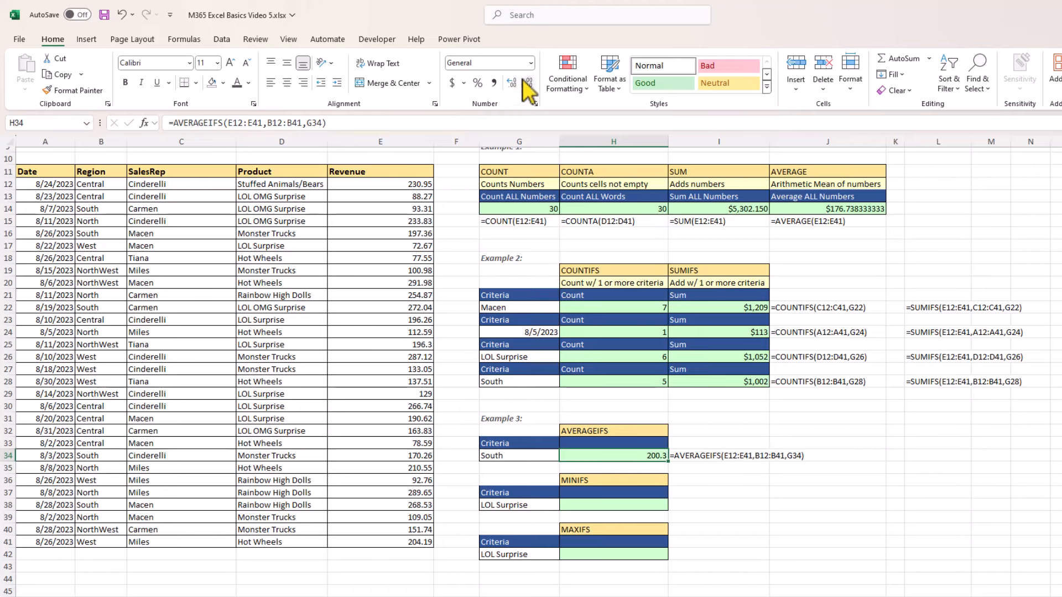
pyautogui.click(532, 61)
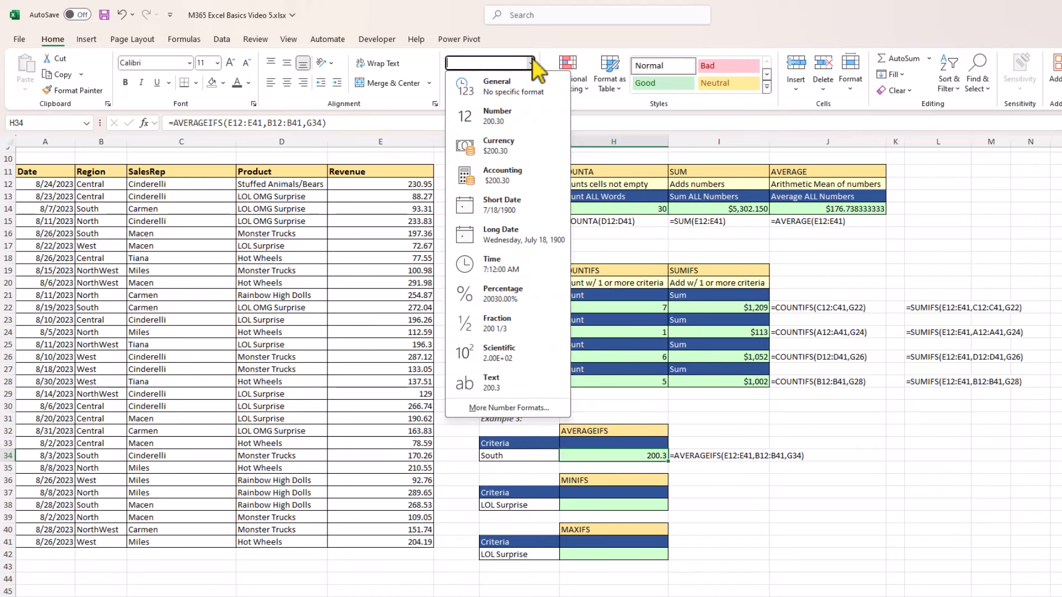
pyautogui.click(505, 151)
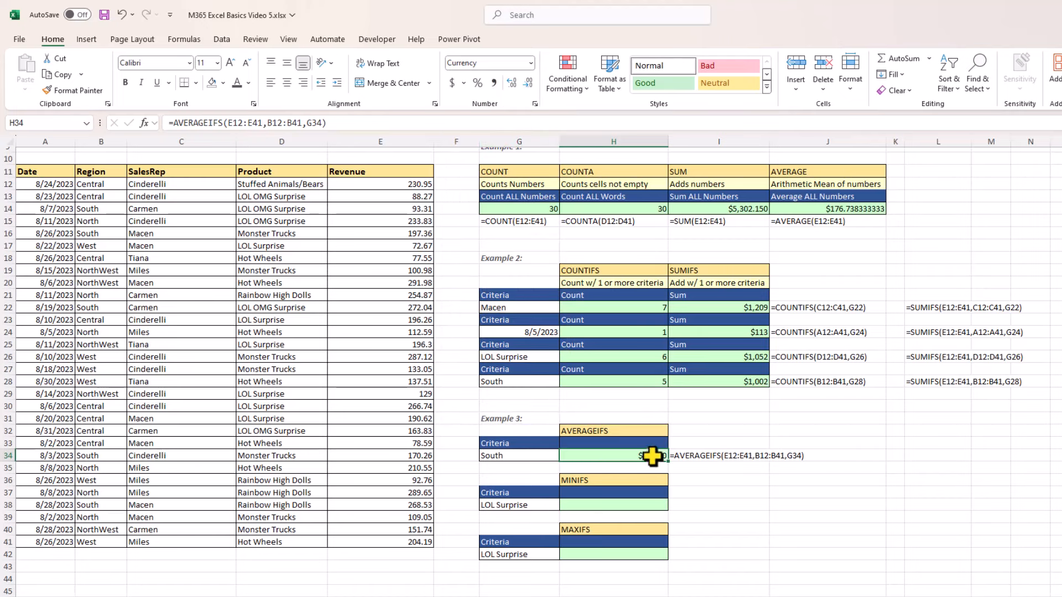
# Step: Begin a MINIFS formula in cell H38 with the Revenue cells E12:E41 as the min range
pyautogui.click(642, 504)
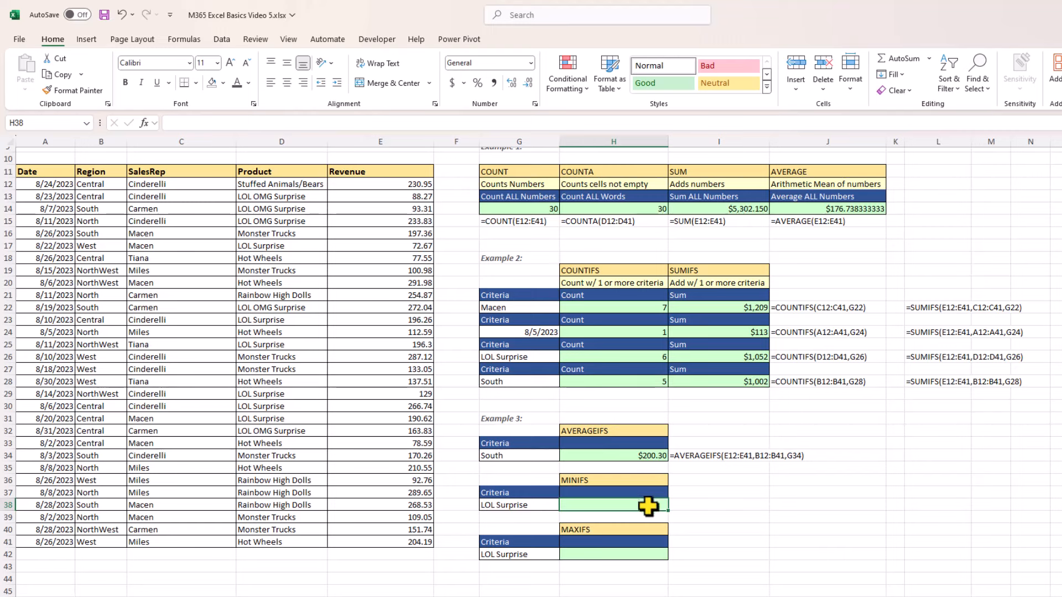
pyautogui.write('=min')
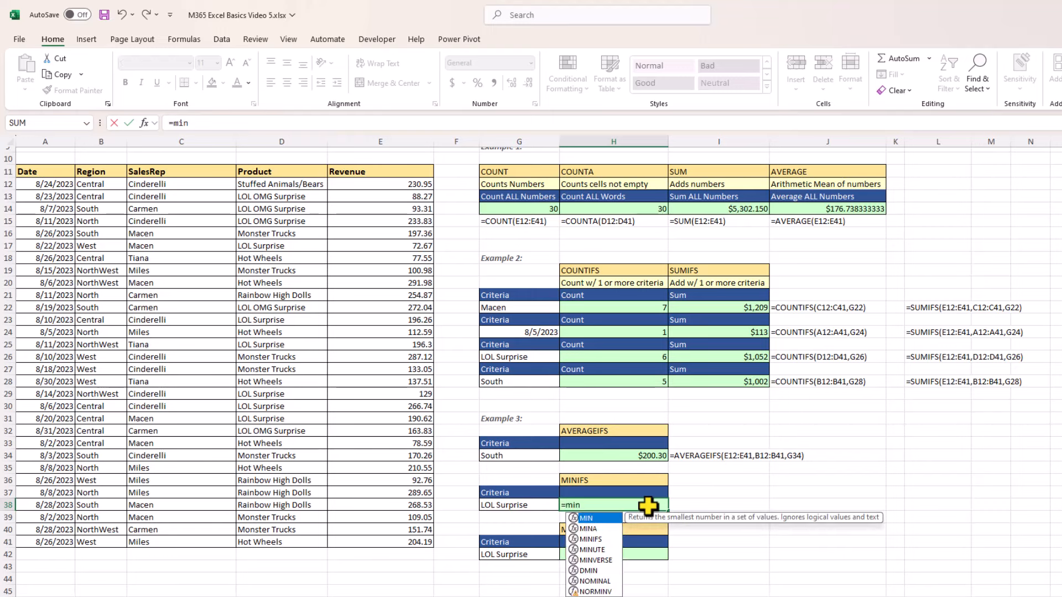
pyautogui.press('Down')
pyautogui.press('Down')
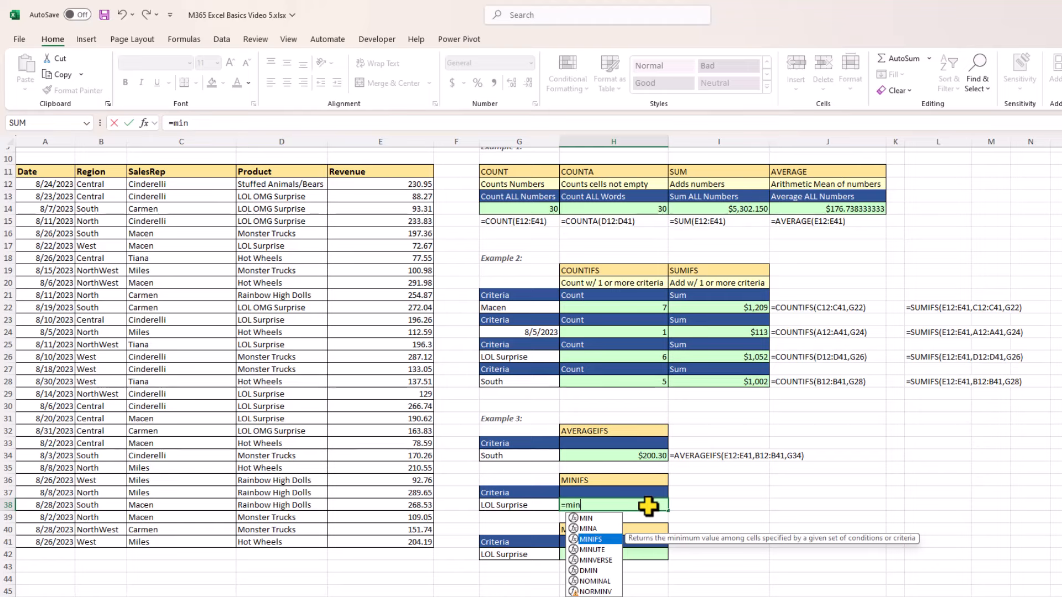
pyautogui.press('Tab')
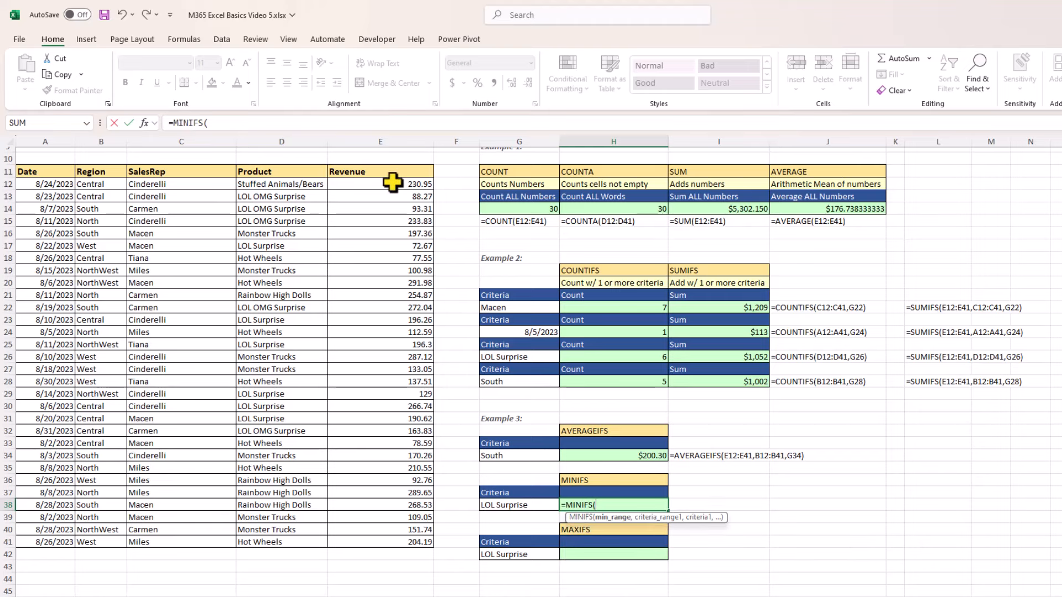
pyautogui.moveTo(392, 182); pyautogui.dragTo(384, 541)
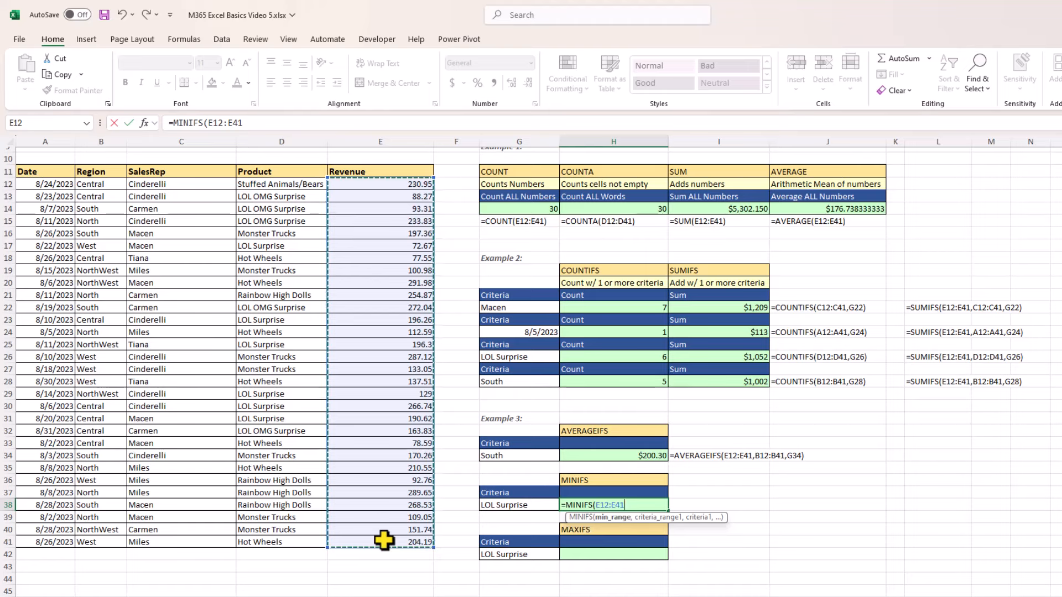
pyautogui.write(',')
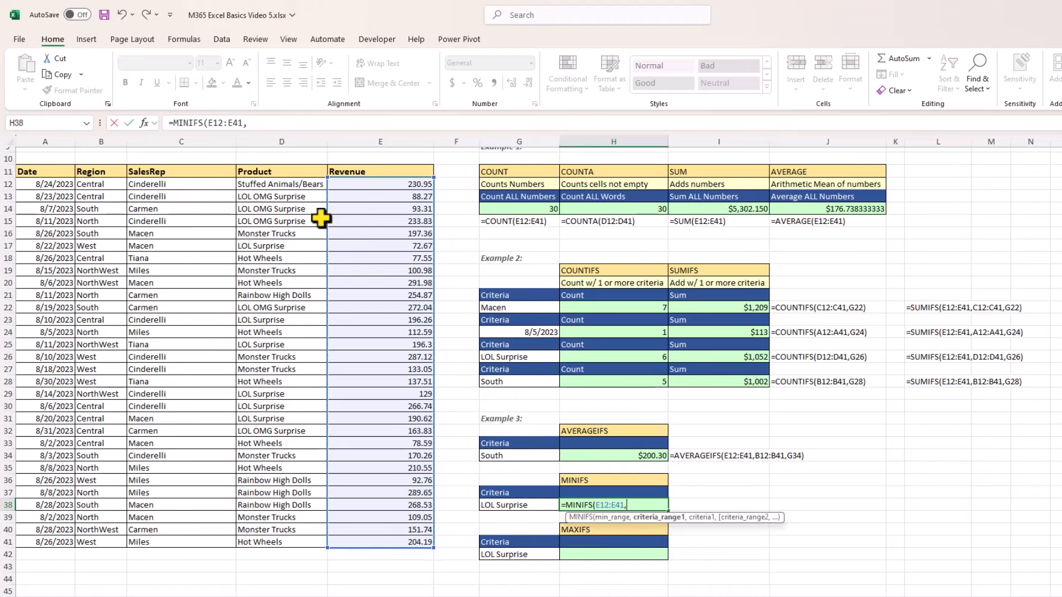
# Step: Complete the MINIFS formula in H38 with criteria range D12:D41 and criterion G38, and format the cell as Currency
pyautogui.moveTo(284, 182); pyautogui.dragTo(289, 542)
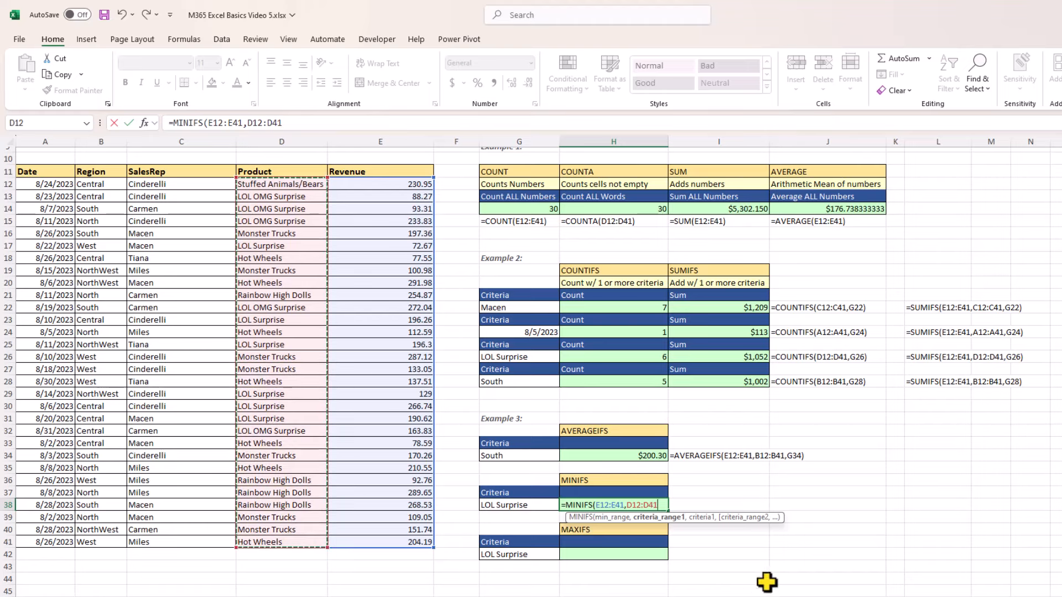
pyautogui.write(',')
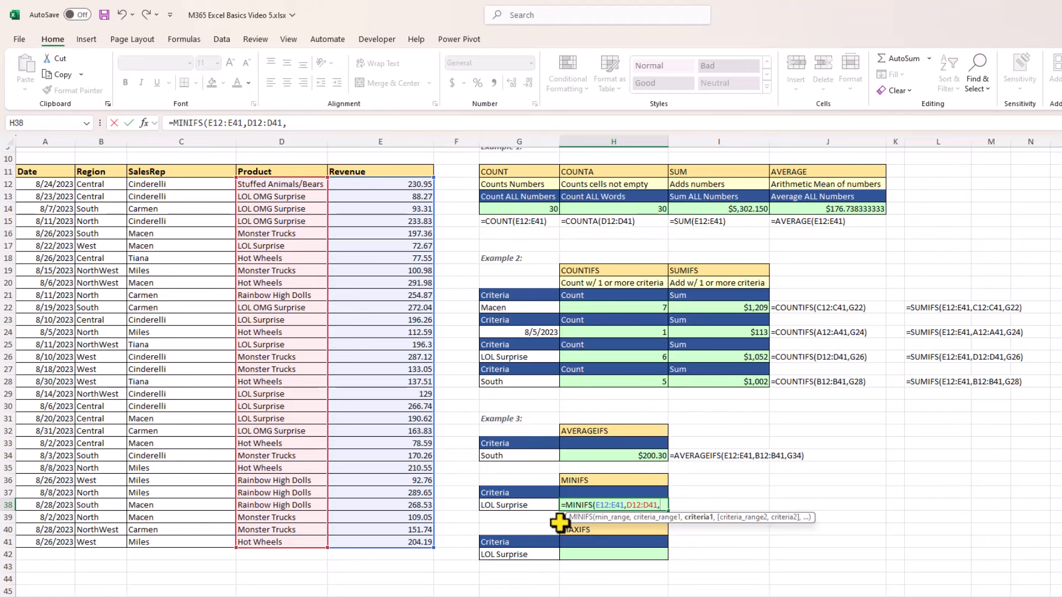
pyautogui.click(526, 505)
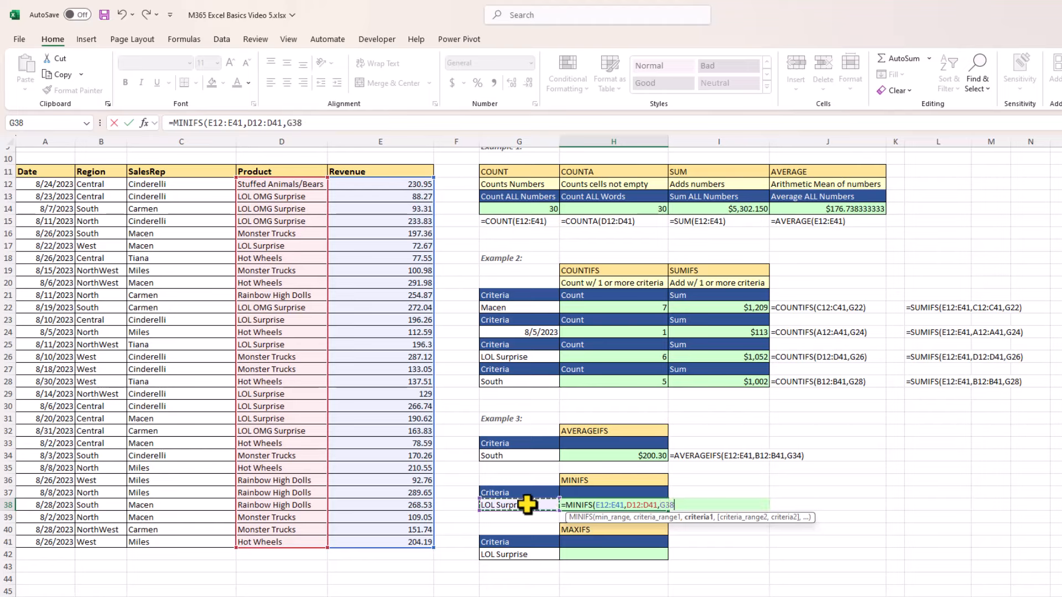
pyautogui.write(')')
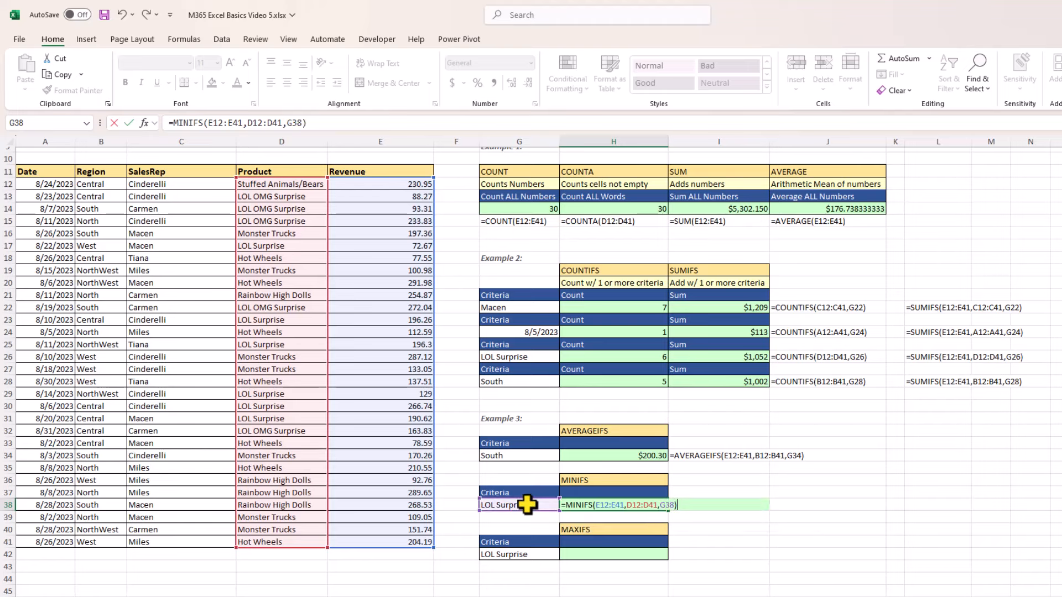
pyautogui.hotkey('ctrl', 'Return')
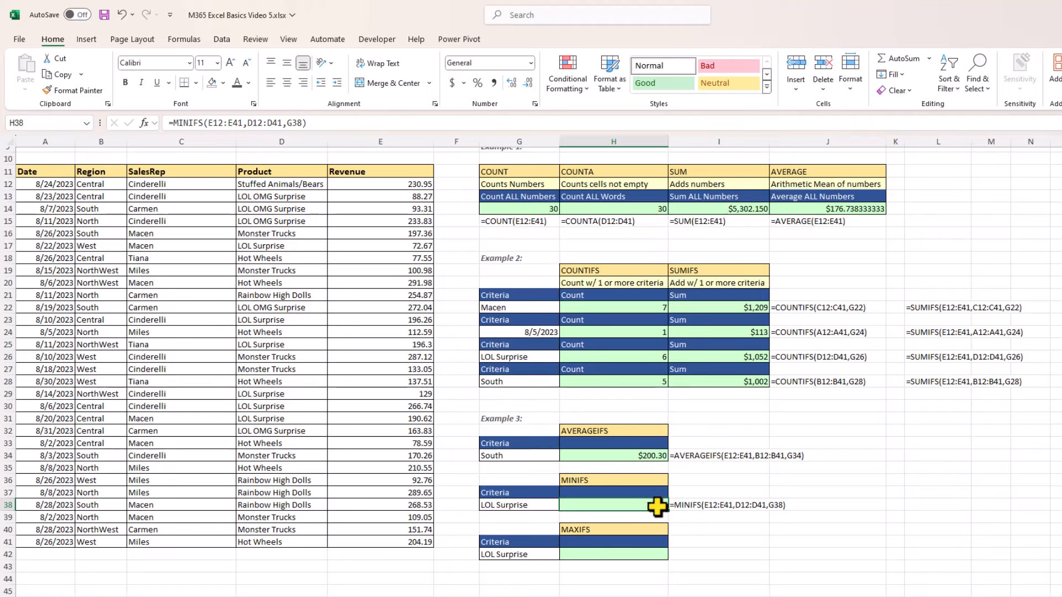
pyautogui.click(529, 63)
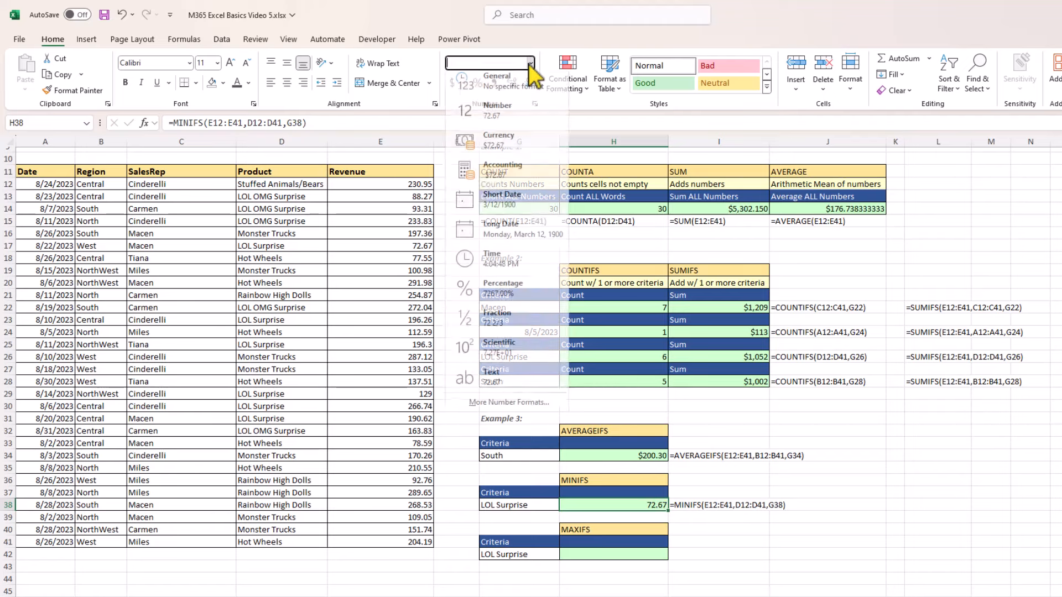
pyautogui.click(500, 145)
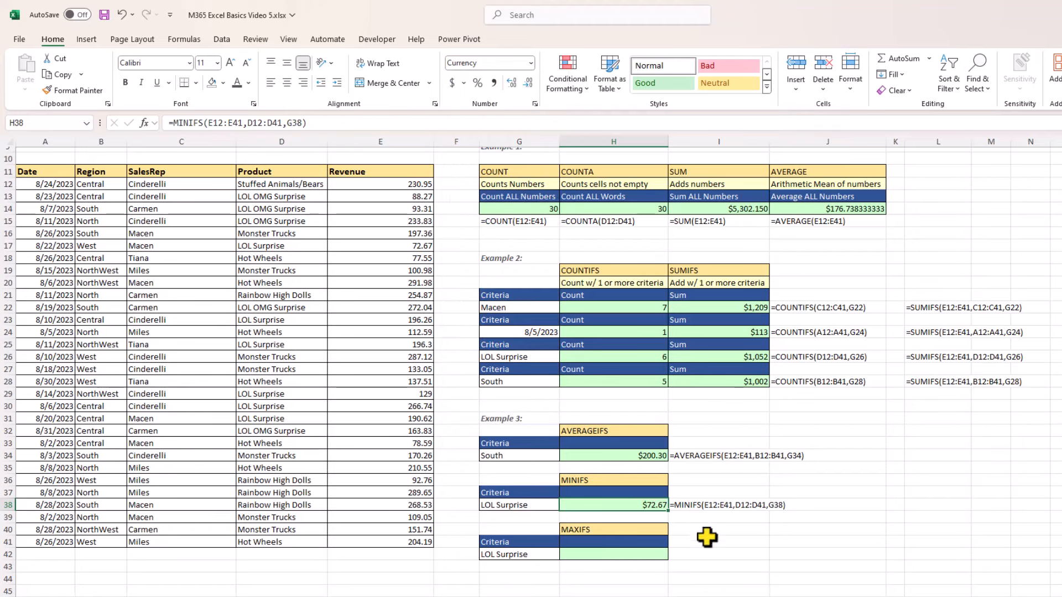
# Step: Begin a MAXIFS formula in cell H42 with the Revenue cells E12:E41 as the max range
pyautogui.click(641, 551)
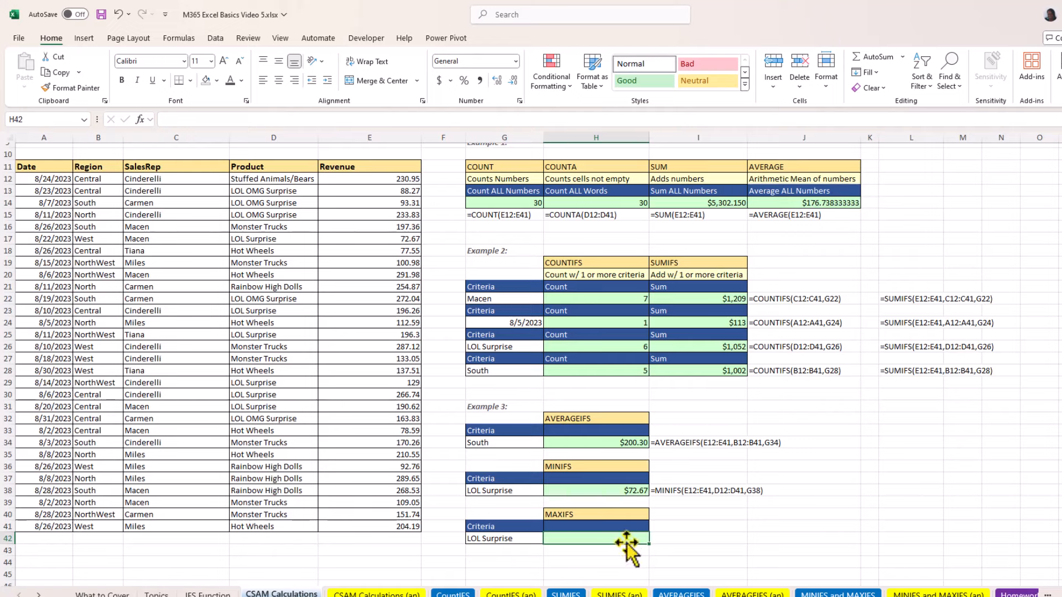
pyautogui.write('=max')
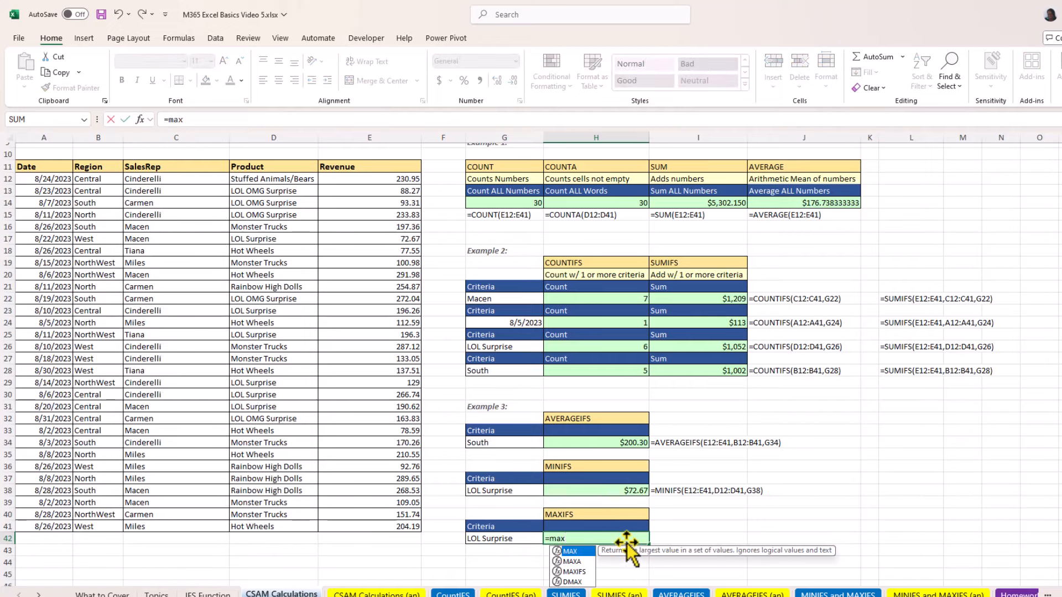
pyautogui.press('Down')
pyautogui.press('Down')
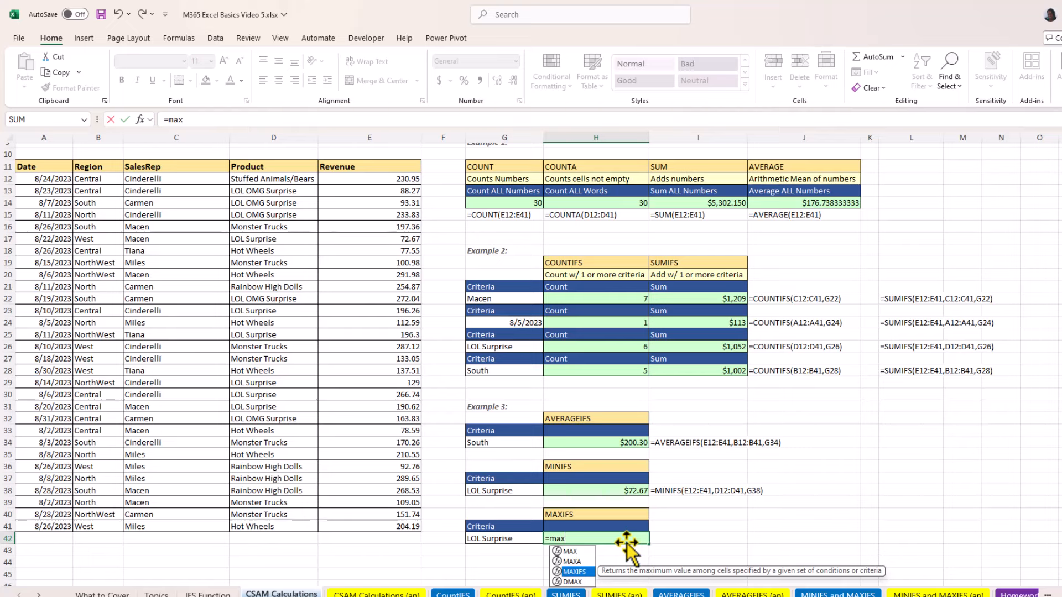
pyautogui.press('Tab')
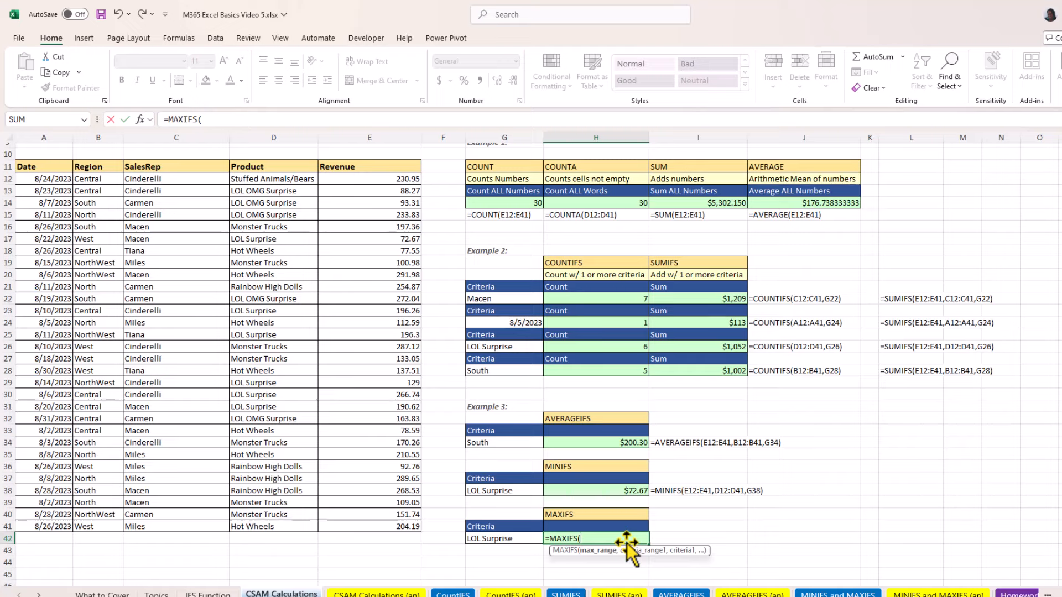
pyautogui.moveTo(370, 178); pyautogui.dragTo(383, 521)
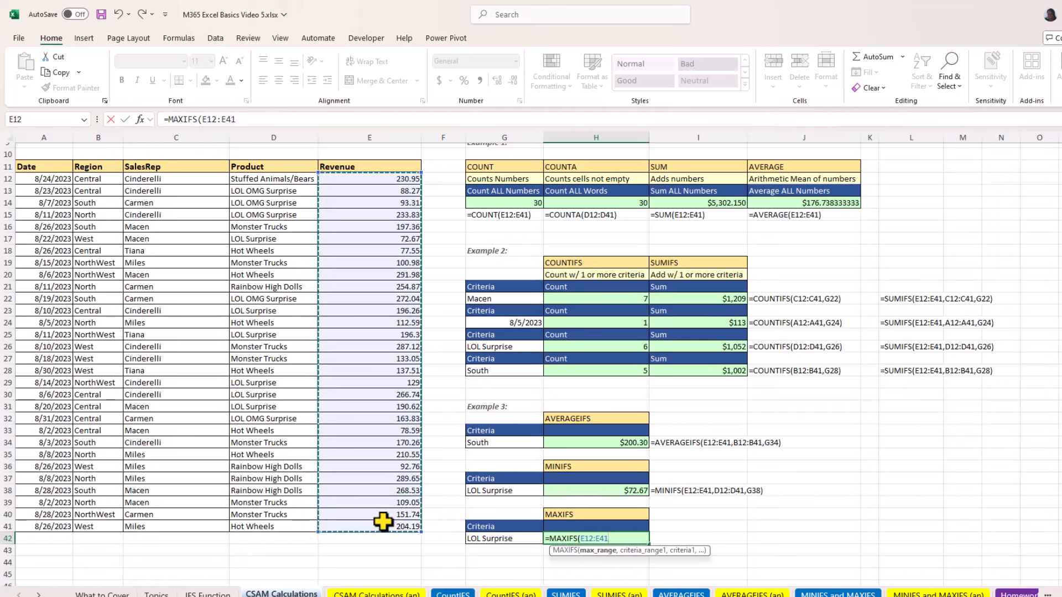
pyautogui.write(',')
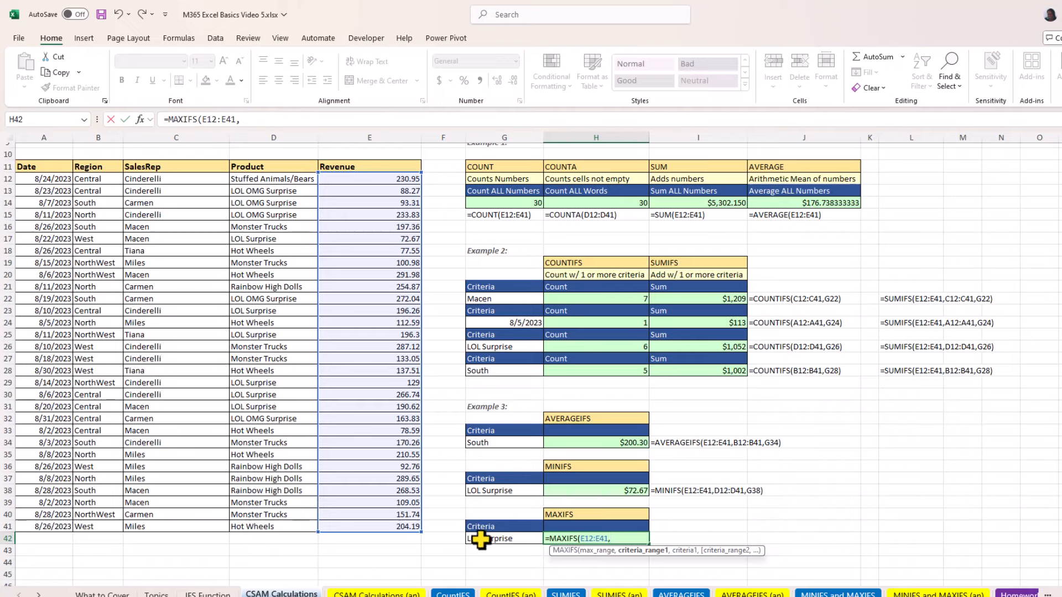
# Step: Complete the MAXIFS formula in H42 with criteria range D12:D41 and criterion G42, and format the cell as Currency
pyautogui.moveTo(258, 178); pyautogui.dragTo(266, 498)
pyautogui.write(',')
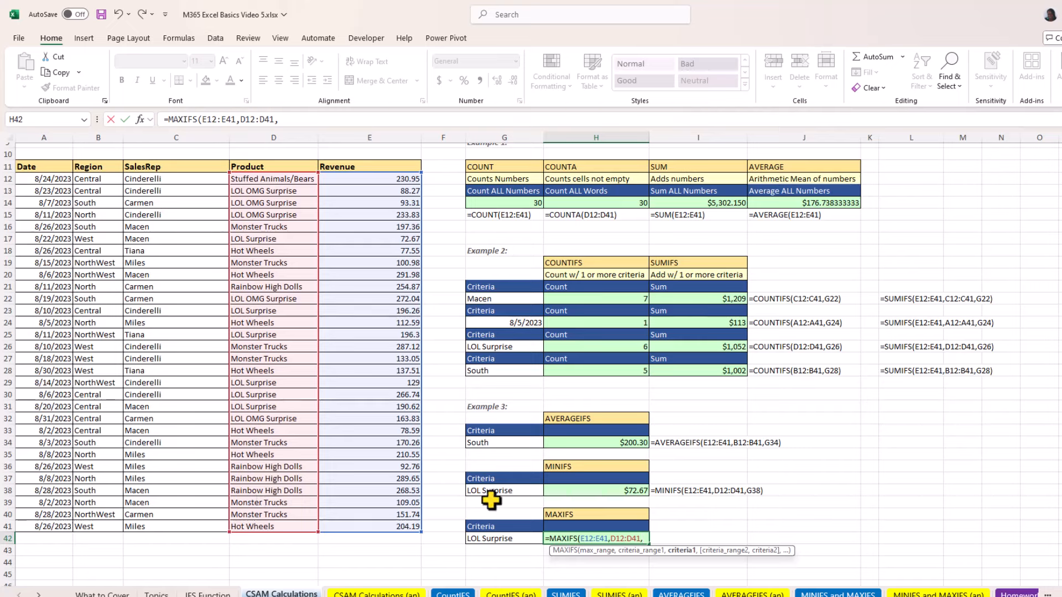
pyautogui.click(505, 537)
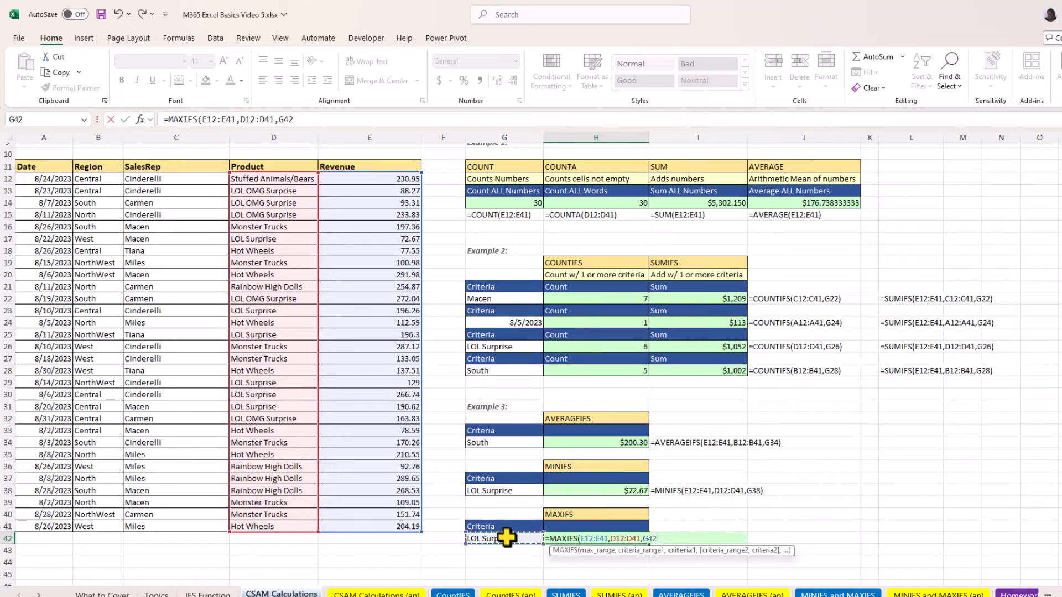
pyautogui.write(')')
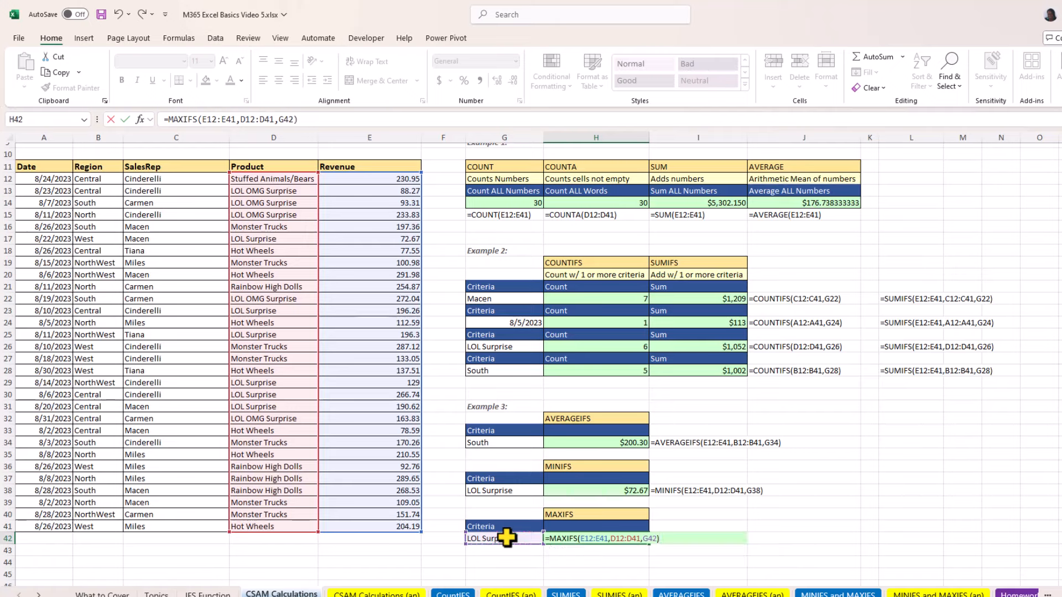
pyautogui.hotkey('ctrl', 'Return')
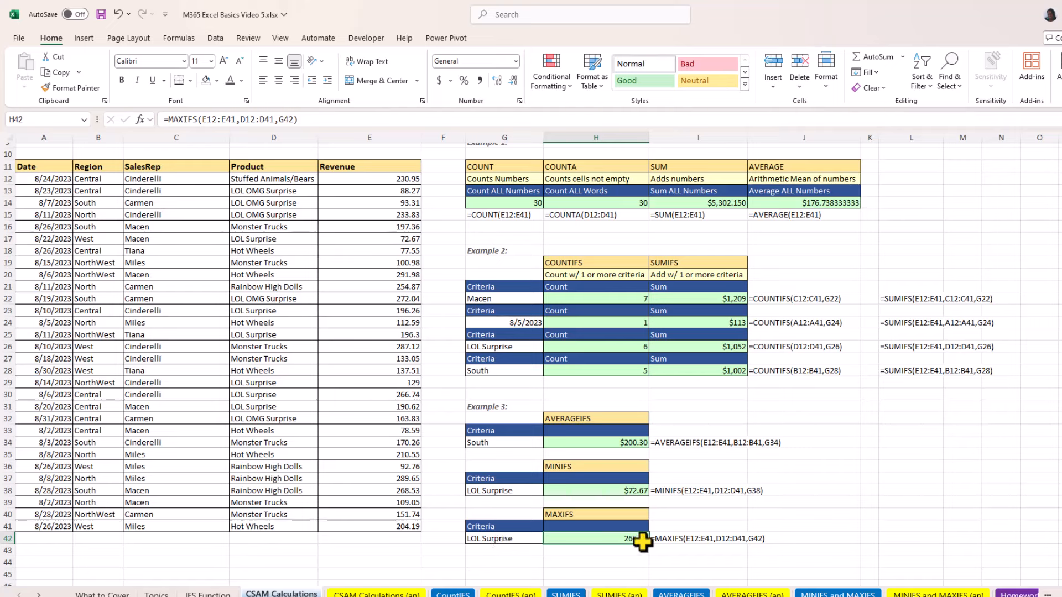
pyautogui.click(515, 61)
pyautogui.click(490, 142)
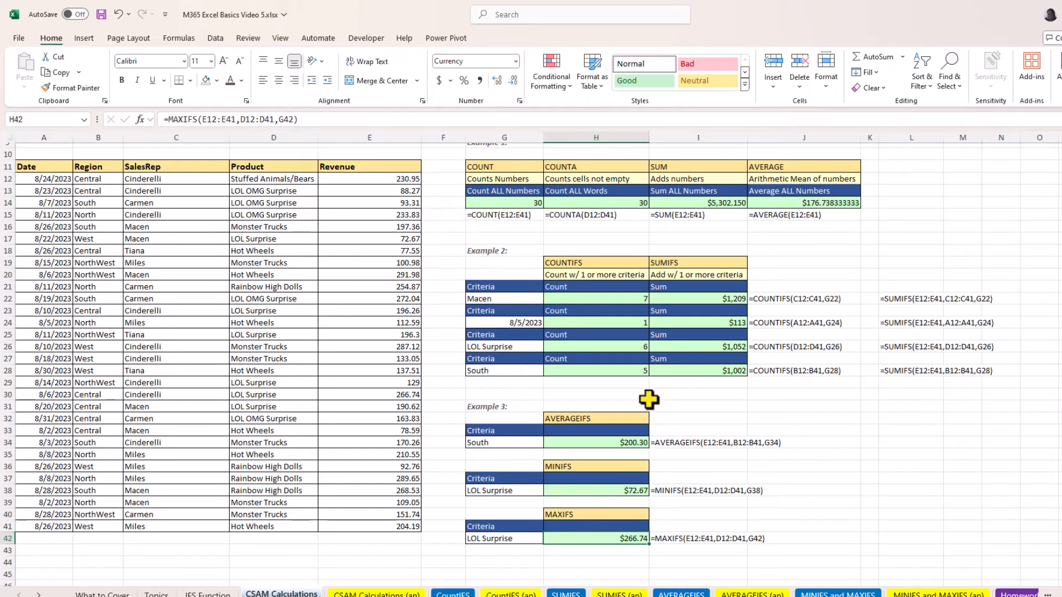
# Step: On the CountIFS sheet, begin a COUNTIFS formula in H13 with the Product cells as absolute criteria range $D$12:$D$300
pyautogui.scroll(1, 694, 471)
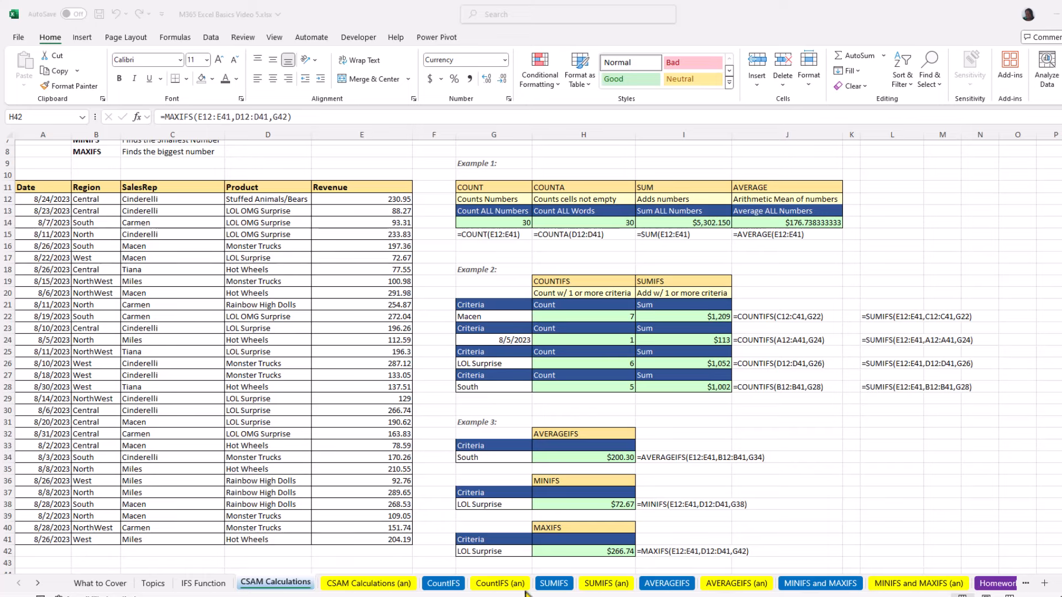
pyautogui.click(445, 583)
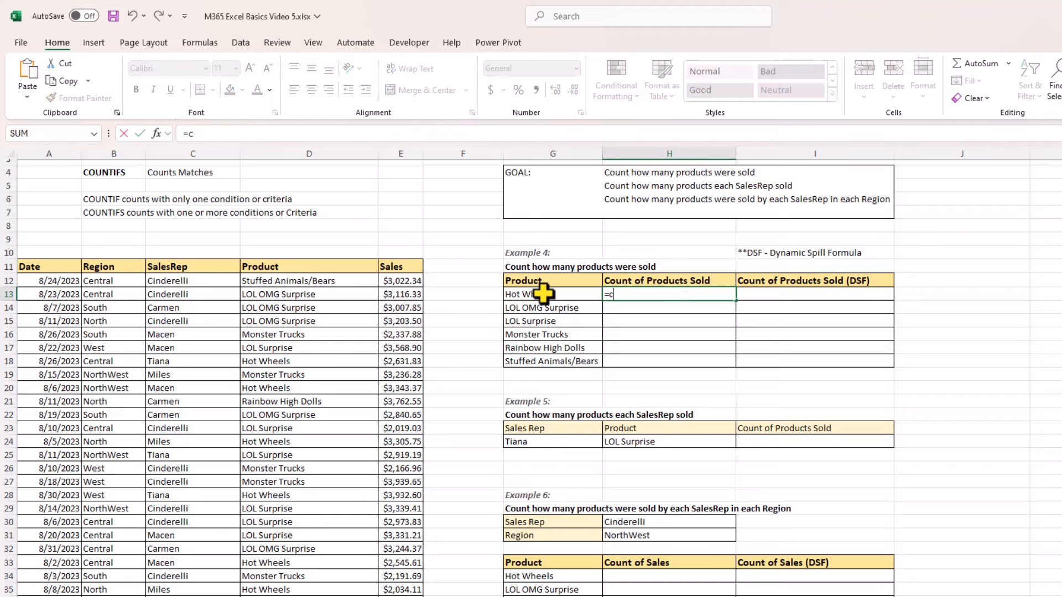
pyautogui.write('ountifs')
pyautogui.press('Tab')
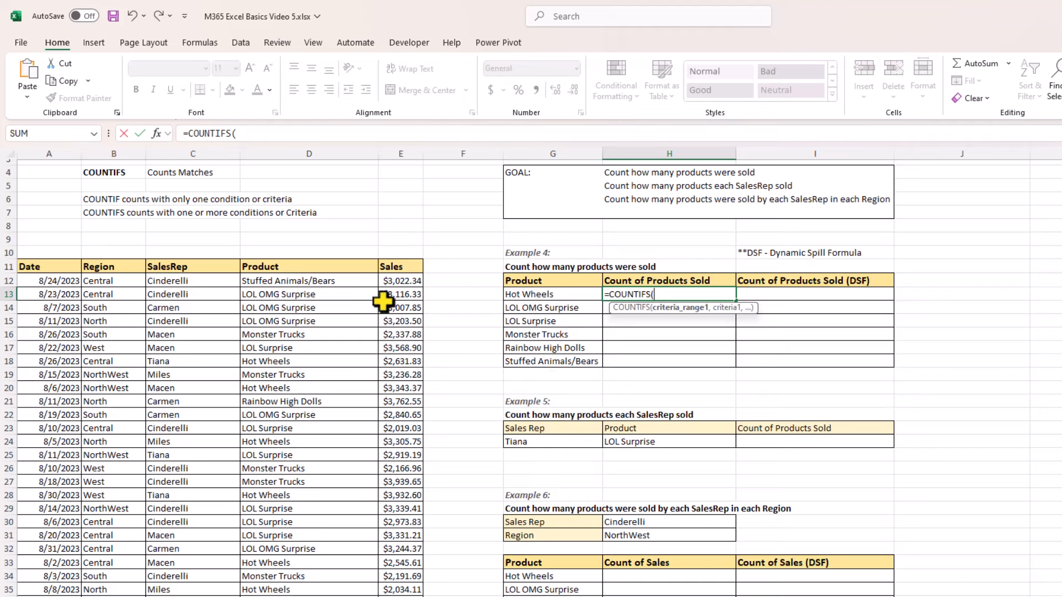
pyautogui.click(299, 280)
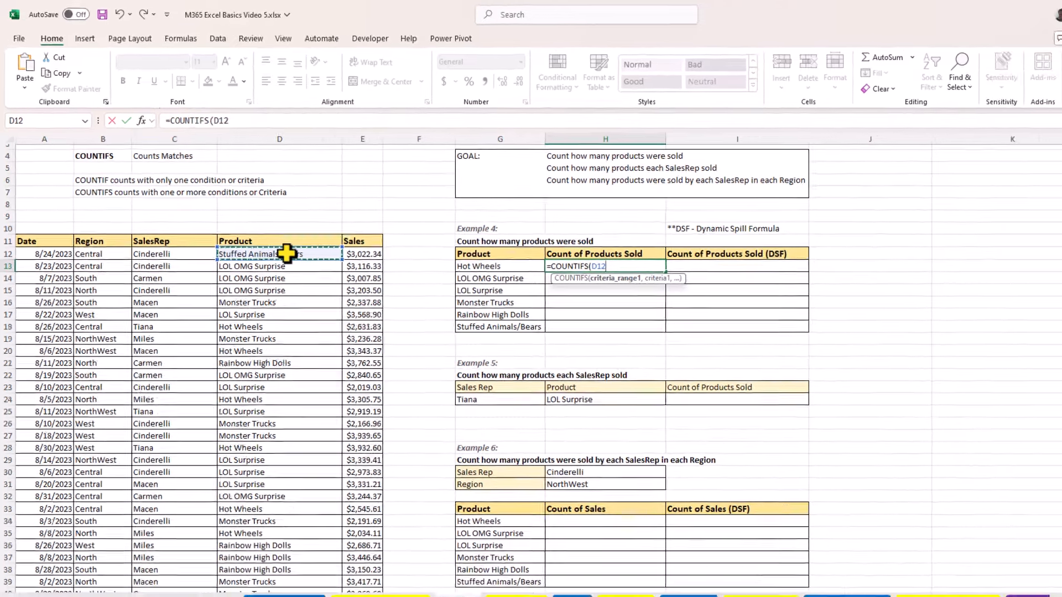
pyautogui.hotkey('ctrl', 'shift', 'Down')
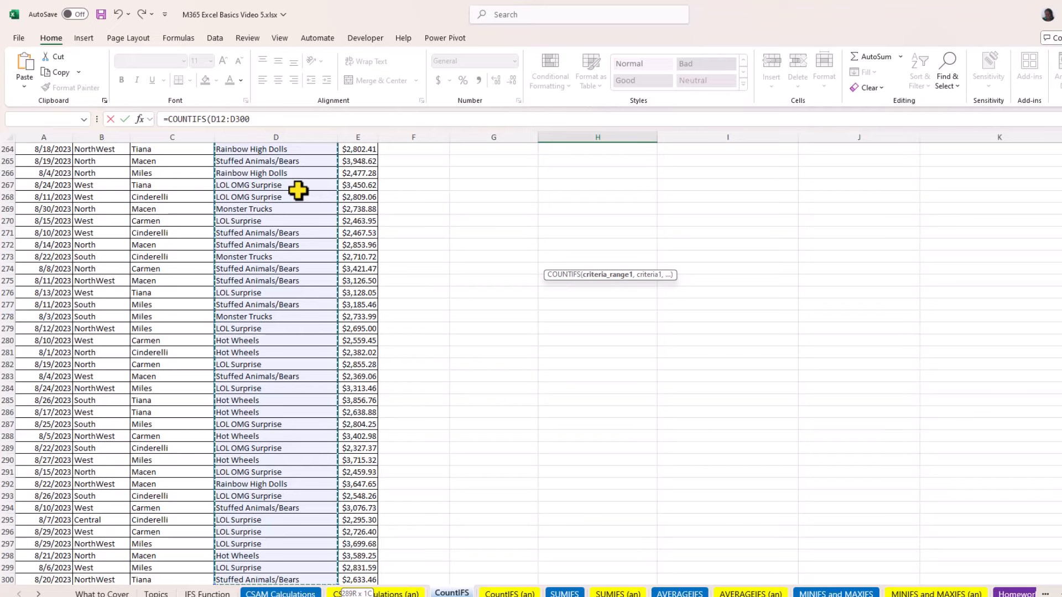
pyautogui.press('F4')
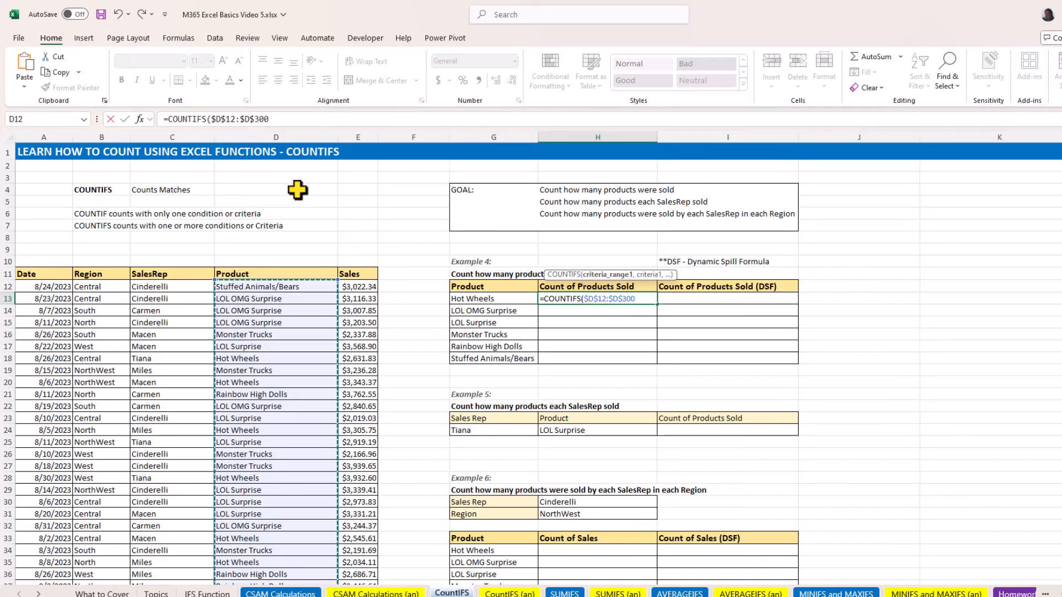
pyautogui.write(',')
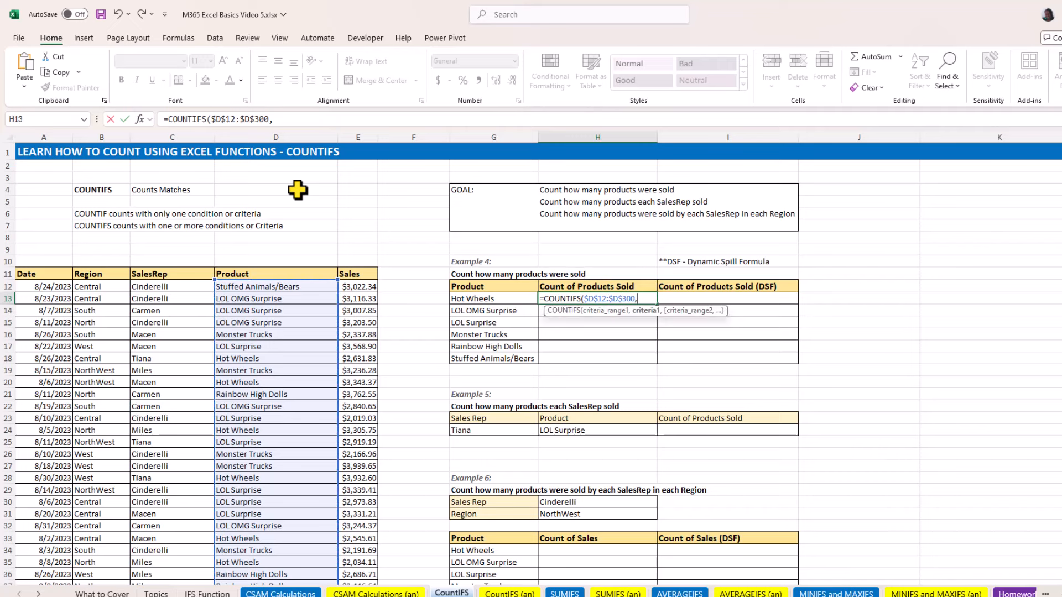
# Step: Complete the COUNTIFS formula in H13 with the product in G13 as a relative criterion, keeping the cell selected
pyautogui.click(493, 298)
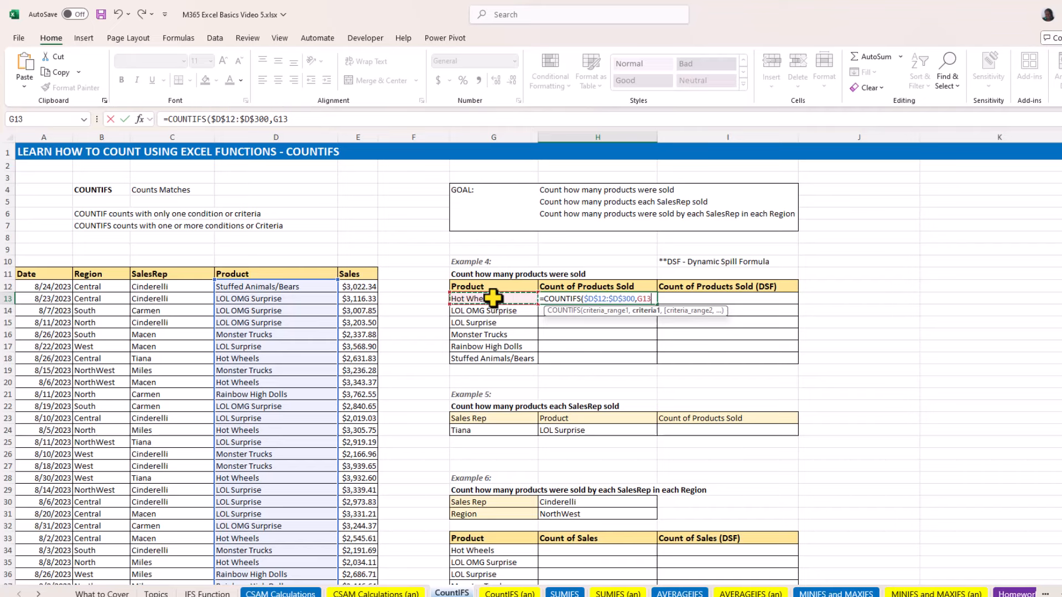
pyautogui.write(')')
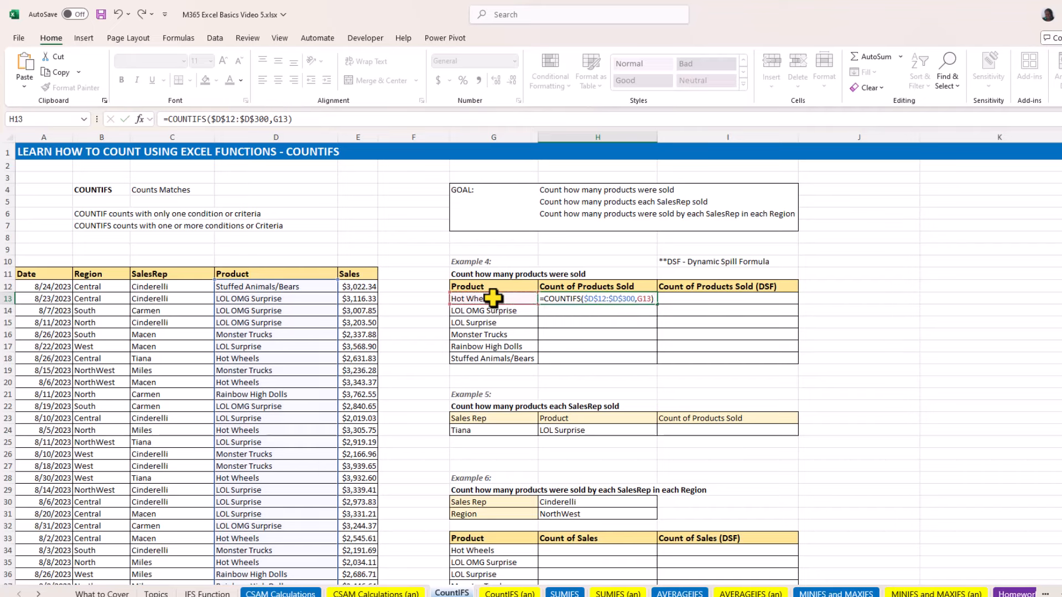
pyautogui.hotkey('ctrl', 'Return')
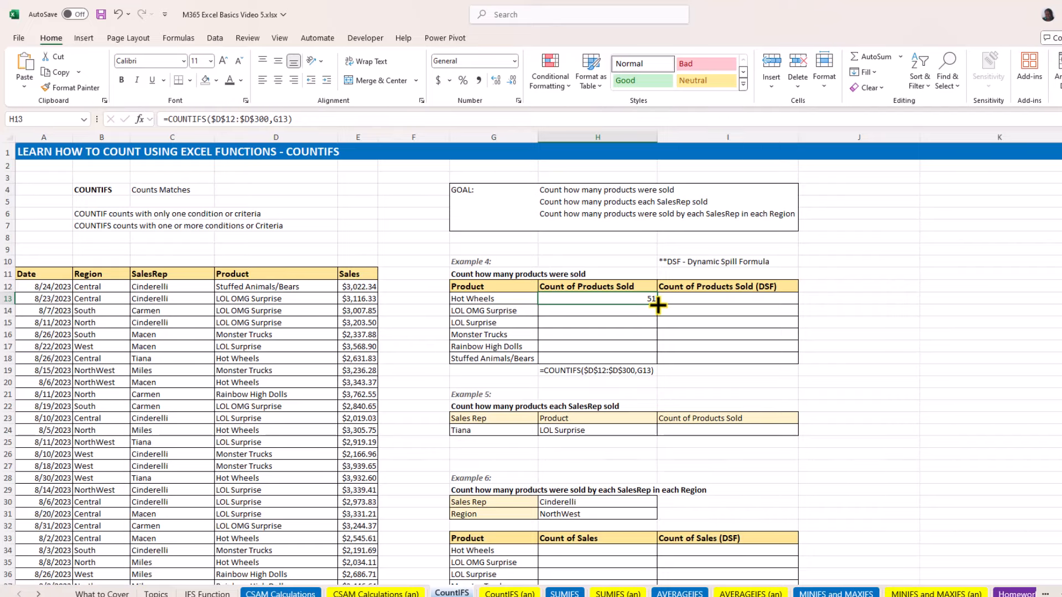
# Step: Fill the COUNTIFS formula down from H13 through H18 and open the formula in H18 to check its references
pyautogui.moveTo(658, 304); pyautogui.dragTo(656, 361)
pyautogui.click(641, 357)
pyautogui.press('F2')
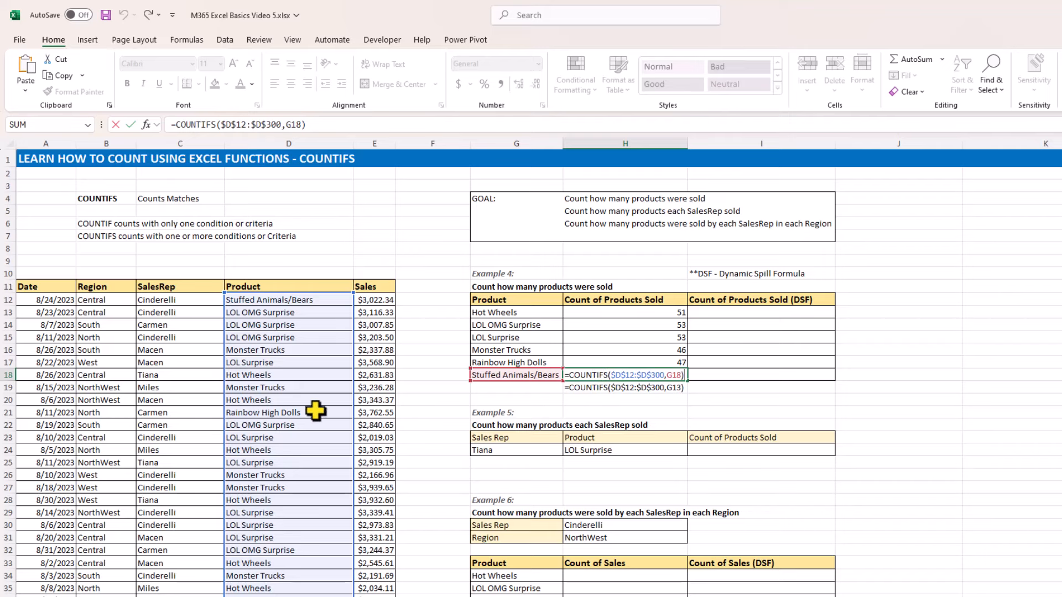
# Step: Begin a COUNTIFS formula in I13 with the Product cells D12:D300 as a relative criteria range
pyautogui.click(764, 313)
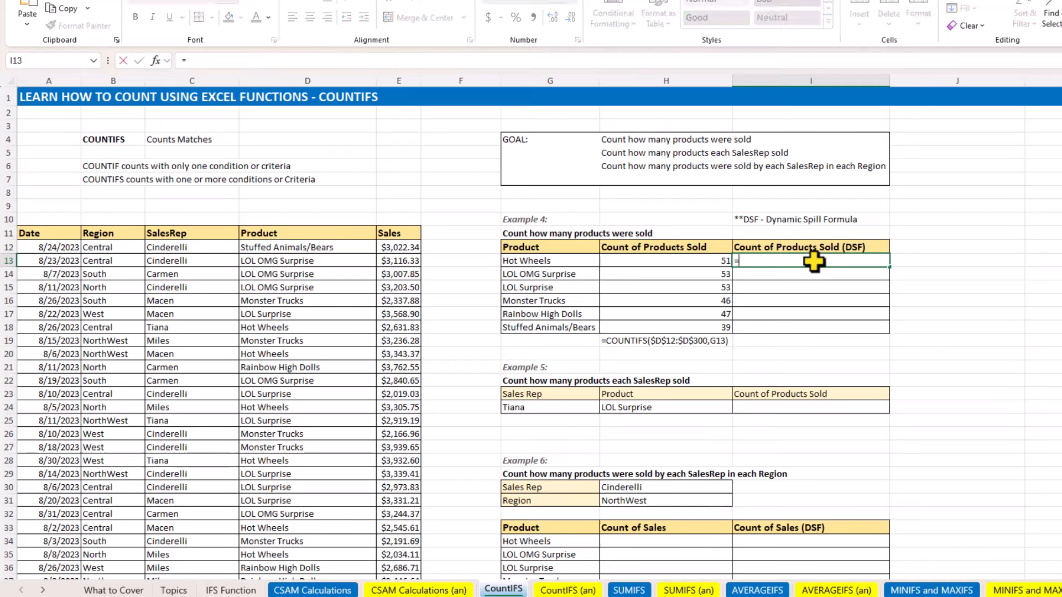
pyautogui.write('=coun')
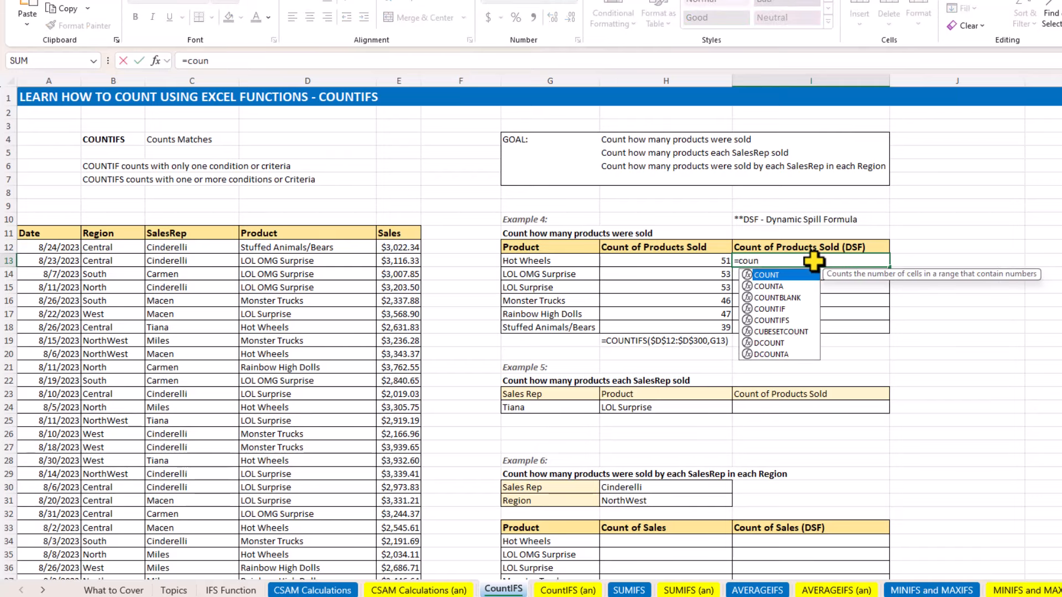
pyautogui.write('ti')
pyautogui.press('Down')
pyautogui.press('Tab')
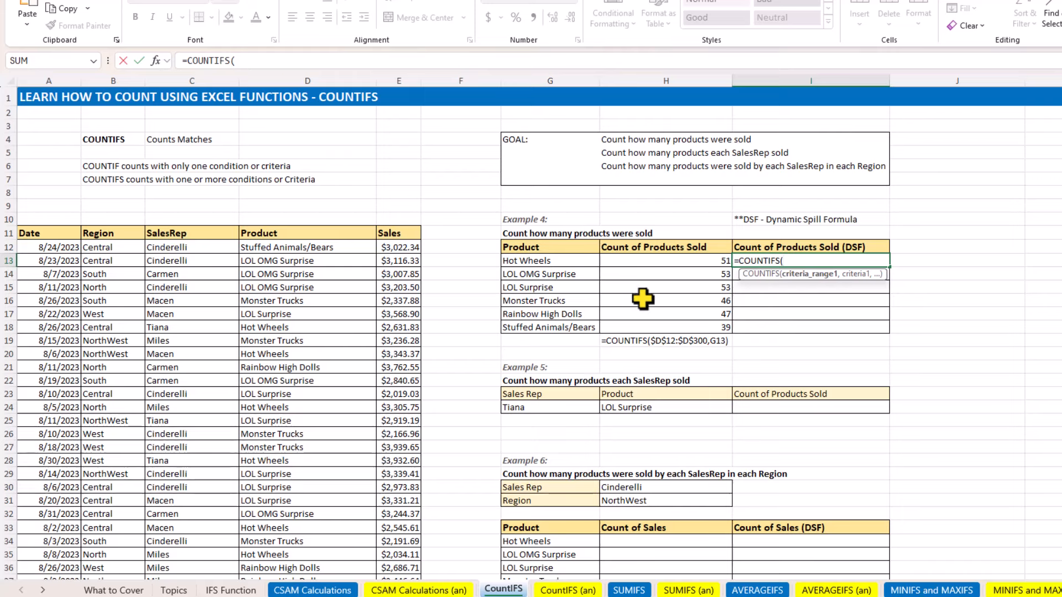
pyautogui.click(323, 248)
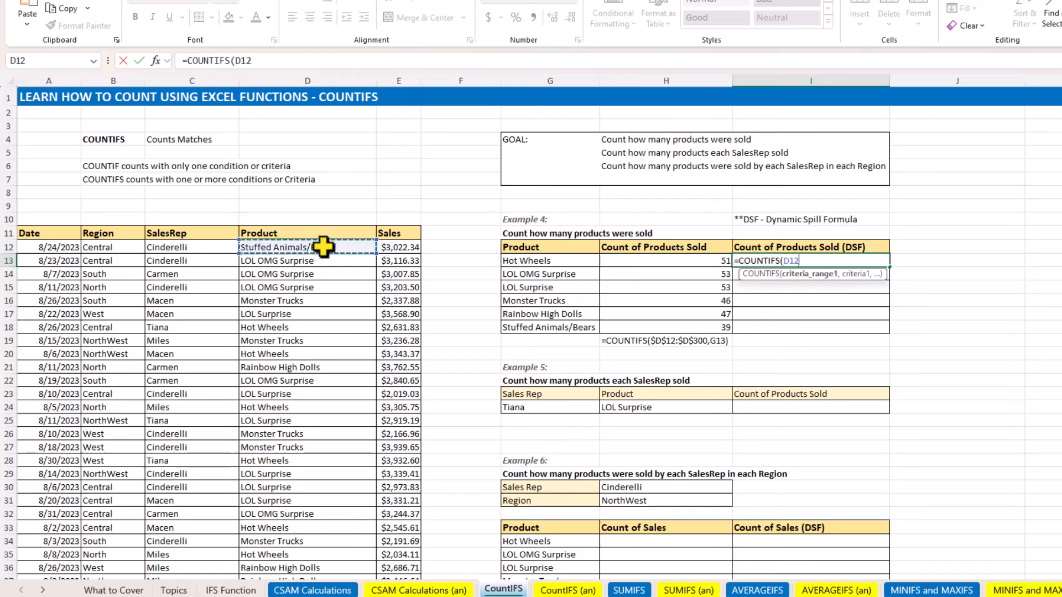
pyautogui.hotkey('ctrl', 'shift', 'Down')
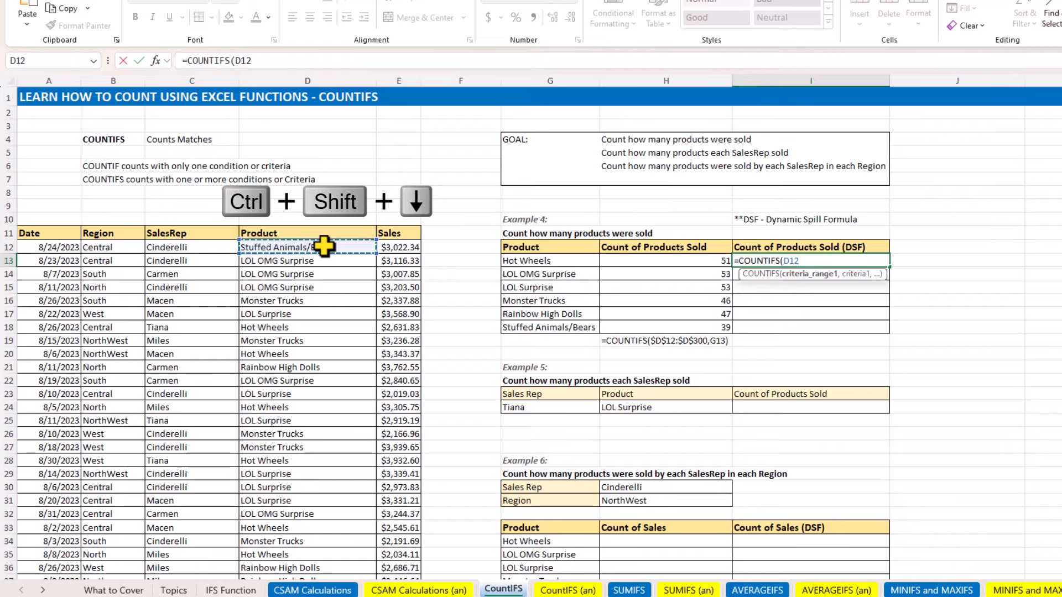
pyautogui.hotkey('ctrl', 'shift', 'Down')
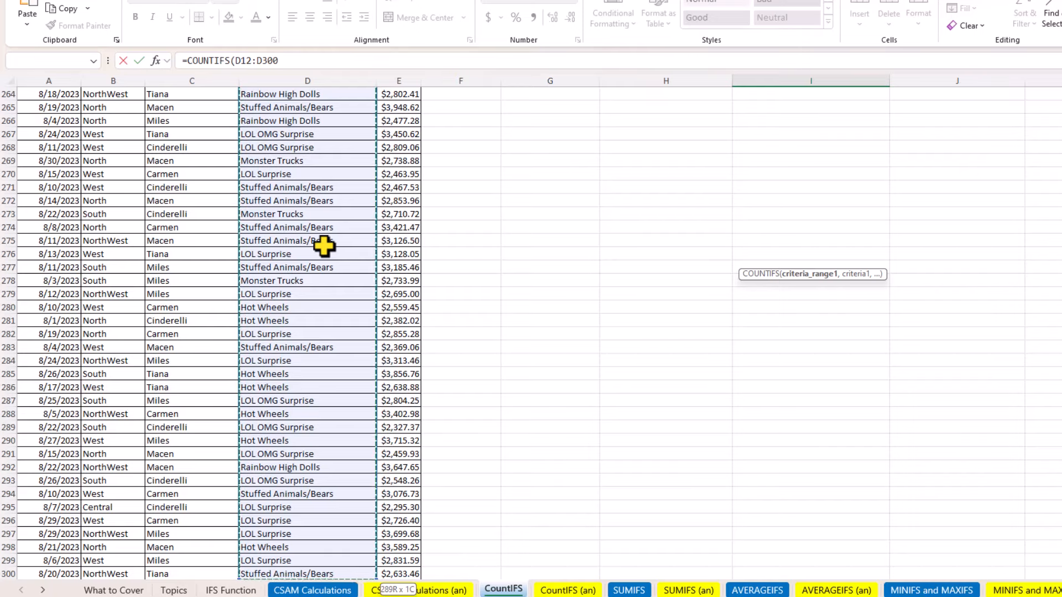
pyautogui.hotkey('ctrl', 'BackSpace')
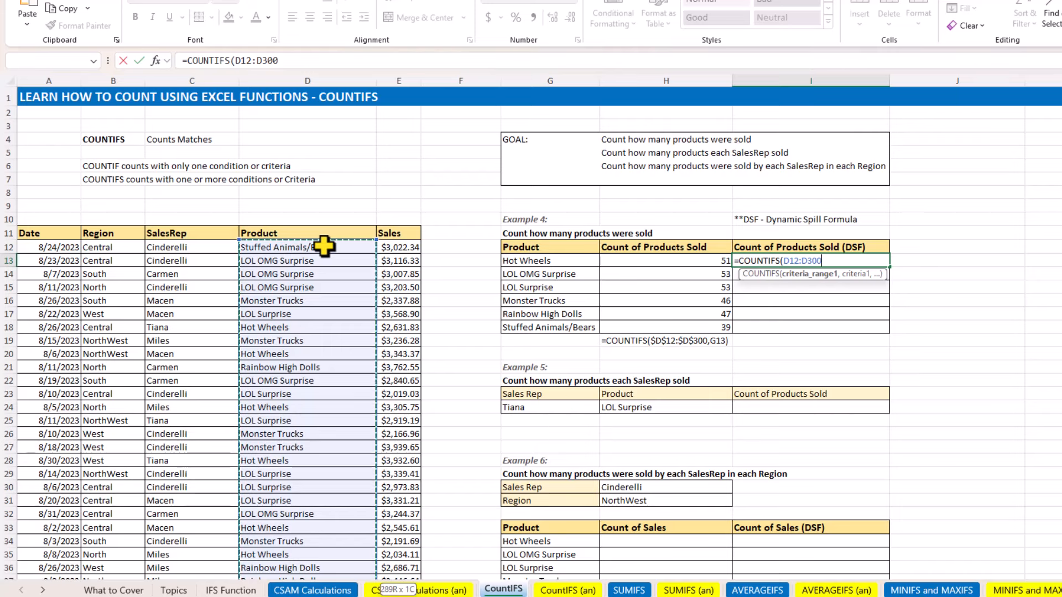
pyautogui.write(',')
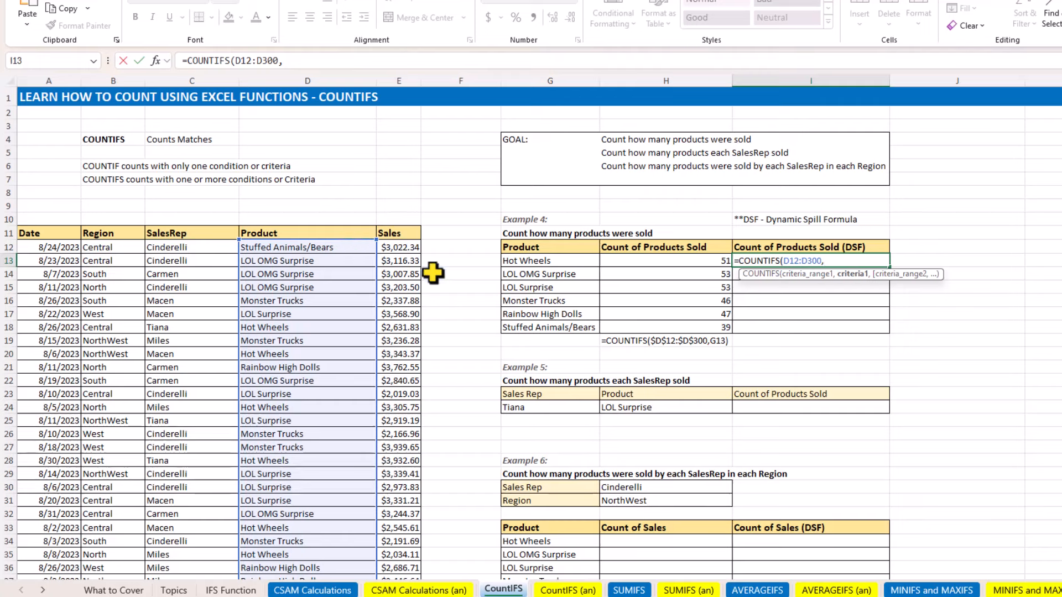
# Step: Complete the dynamic spill COUNTIFS formula in I13 with the product list G13:G18 as criteria and inspect the spilled cells
pyautogui.click(562, 260)
pyautogui.moveTo(561, 260); pyautogui.dragTo(564, 325)
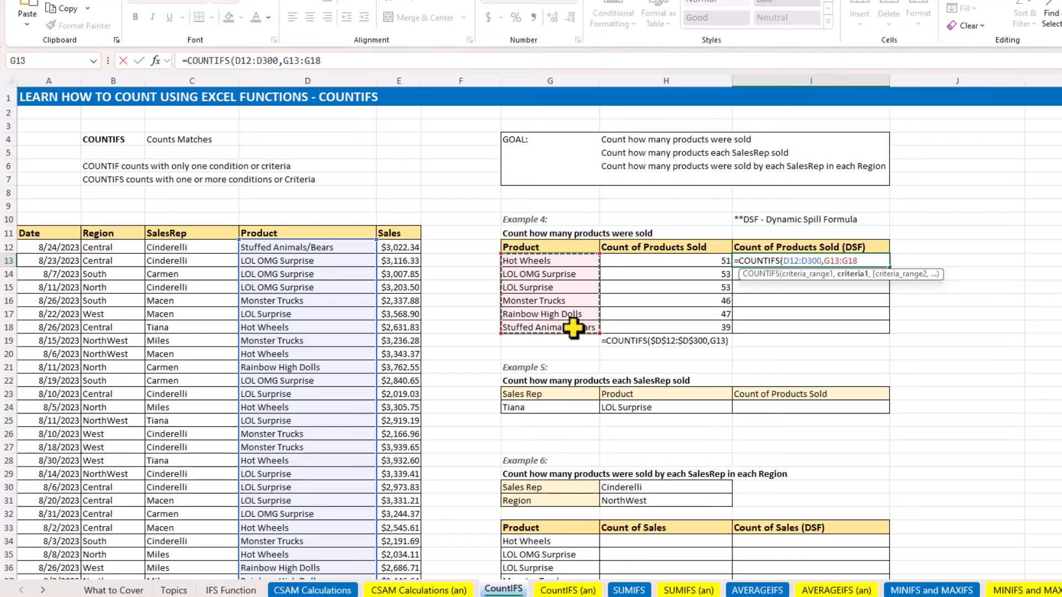
pyautogui.write(')')
pyautogui.press('Return')
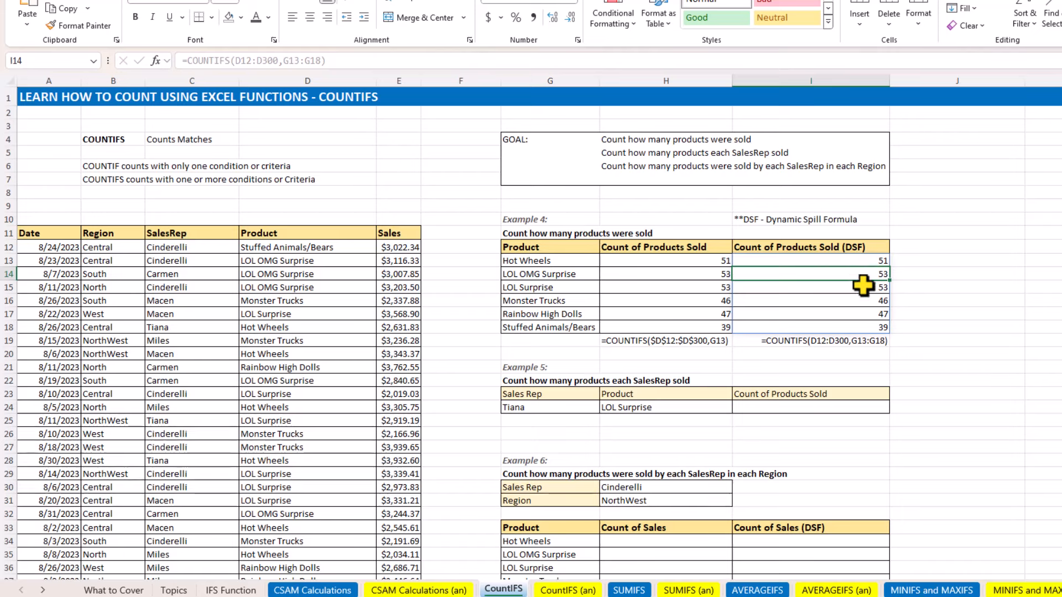
pyautogui.click(830, 327)
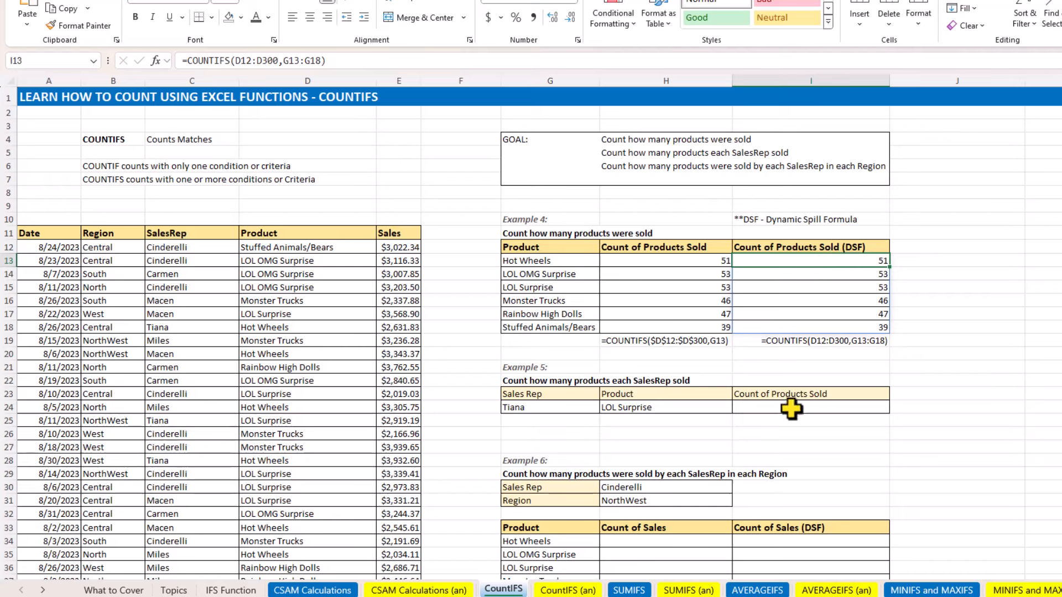
# Step: Begin a COUNTIFS formula in I24 with the SalesRep cells C12:C300 as first criteria range and G24 as its criterion
pyautogui.click(825, 408)
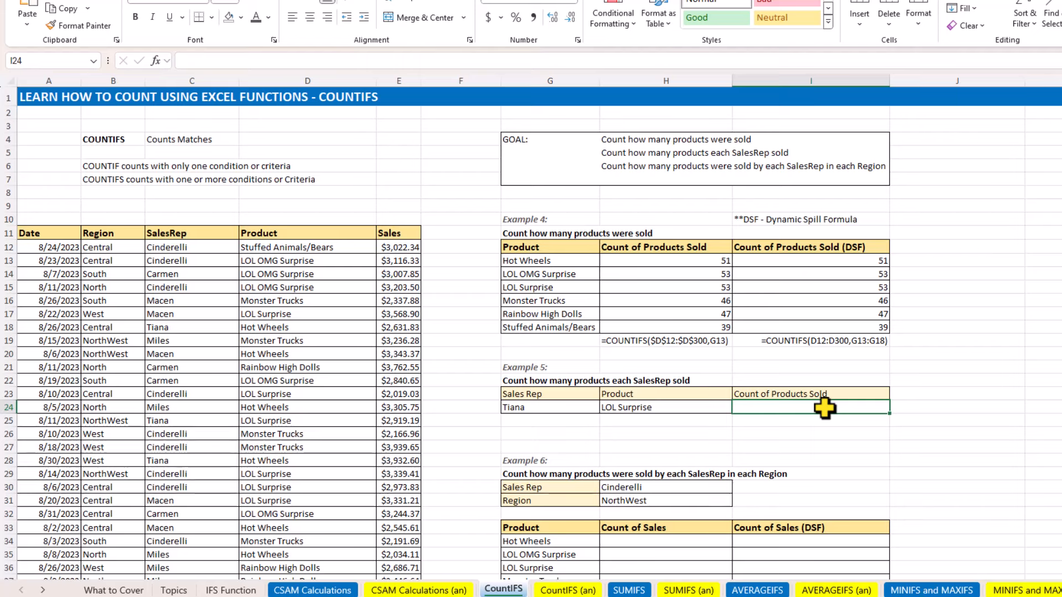
pyautogui.write('=counti')
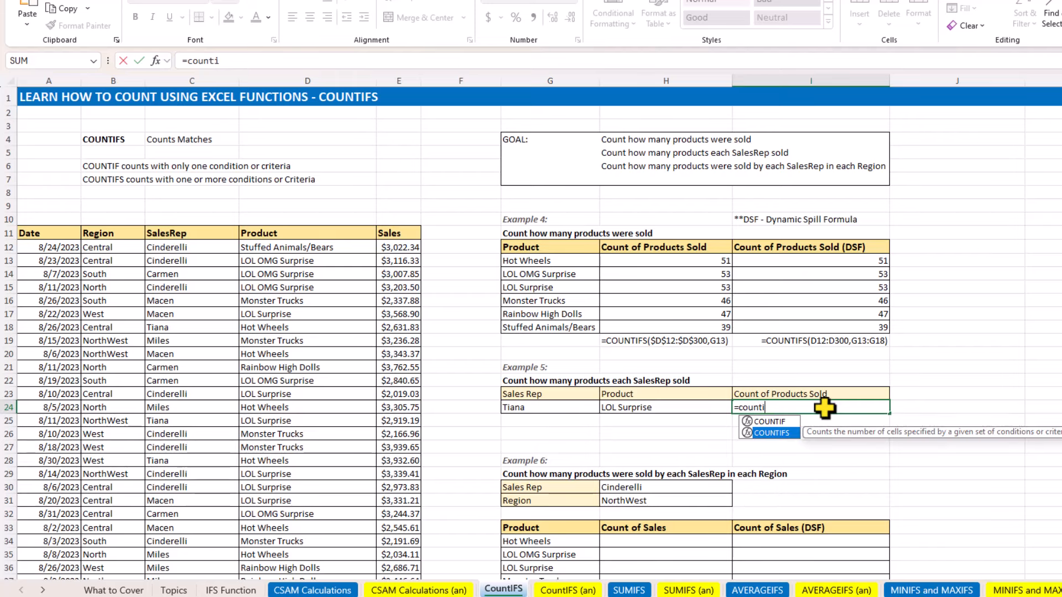
pyautogui.press('Tab')
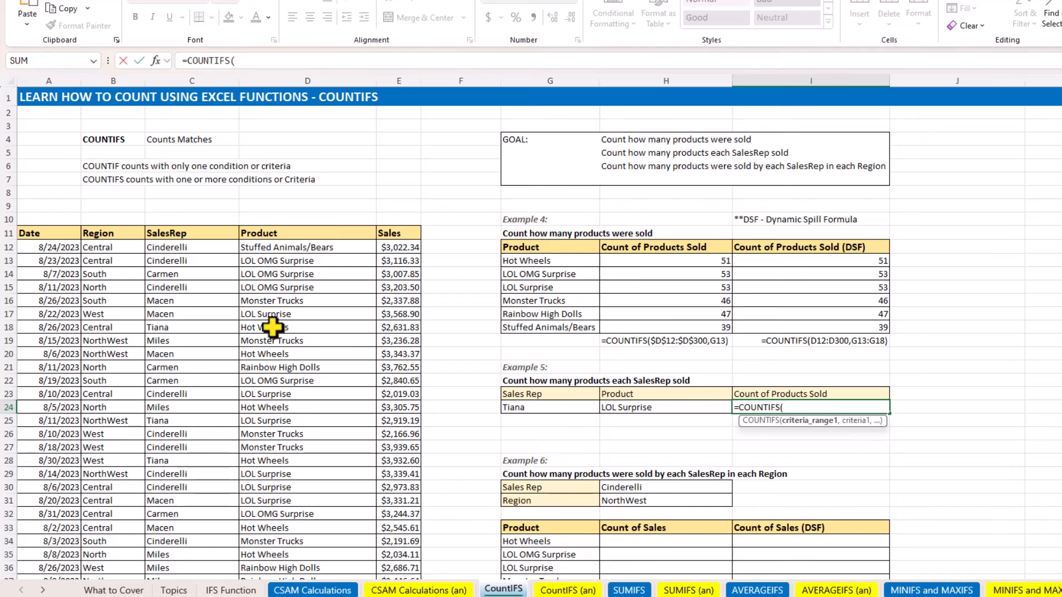
pyautogui.click(188, 249)
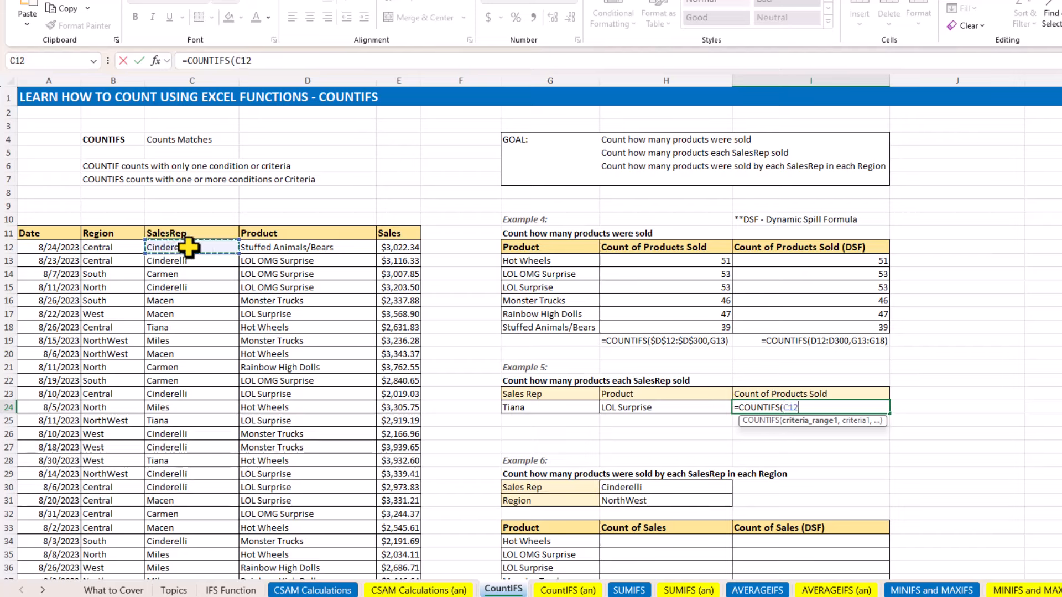
pyautogui.hotkey('ctrl', 'shift', 'Down')
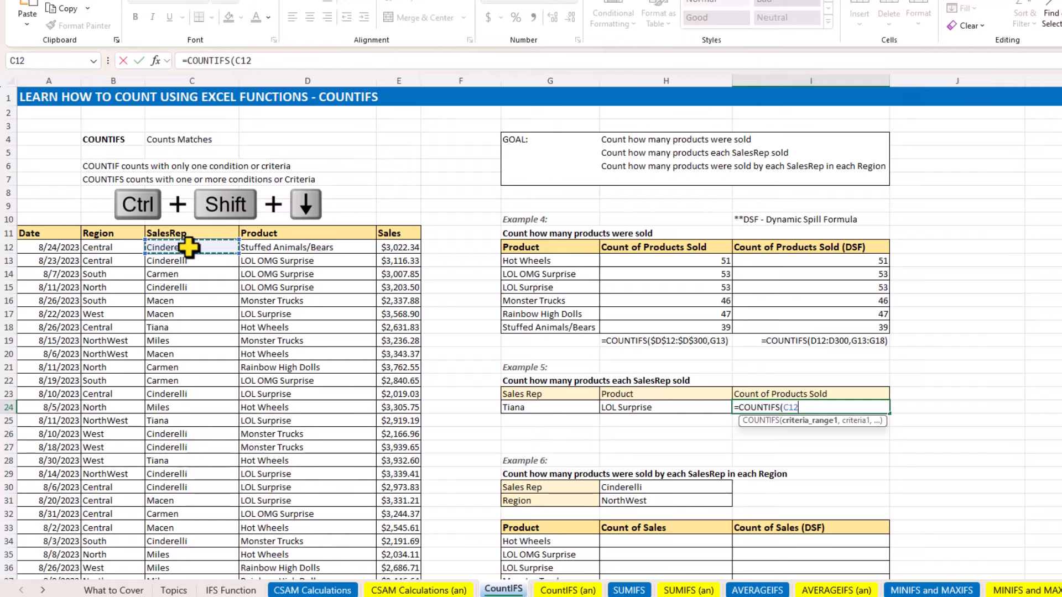
pyautogui.hotkey('ctrl', 'BackSpace')
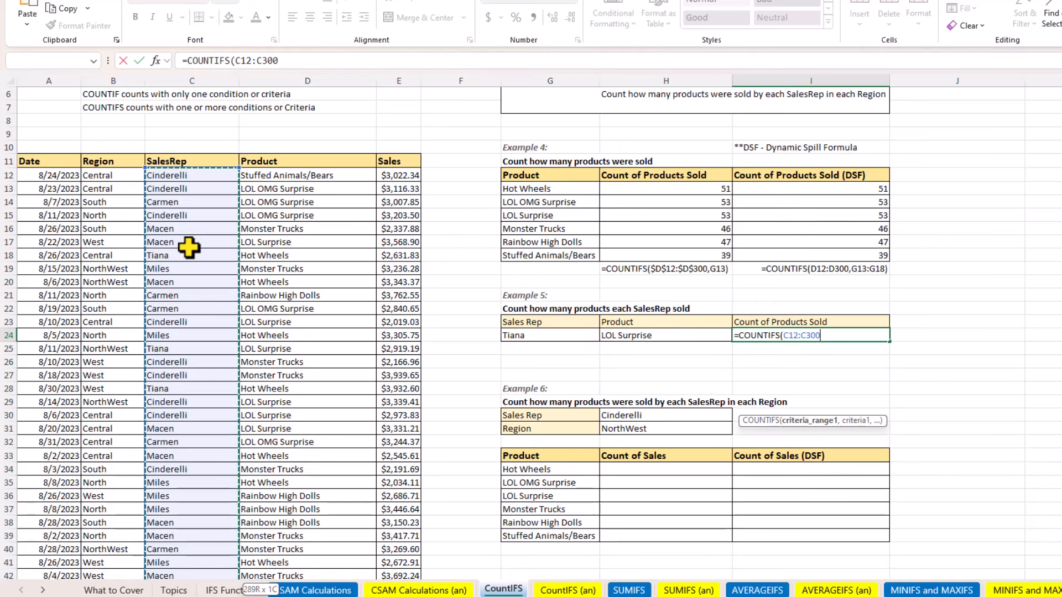
pyautogui.write(',')
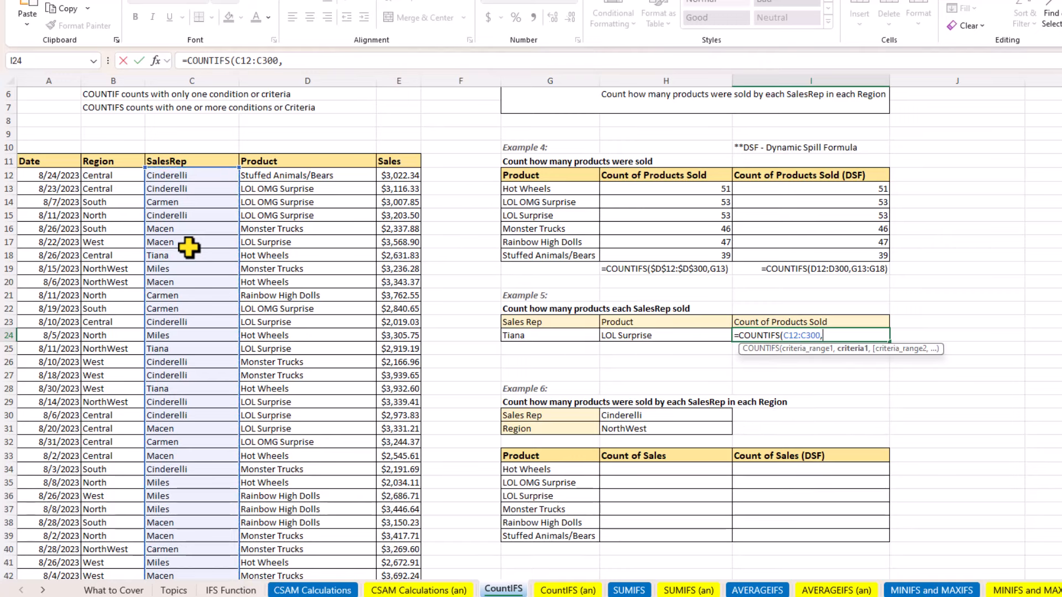
pyautogui.click(542, 333)
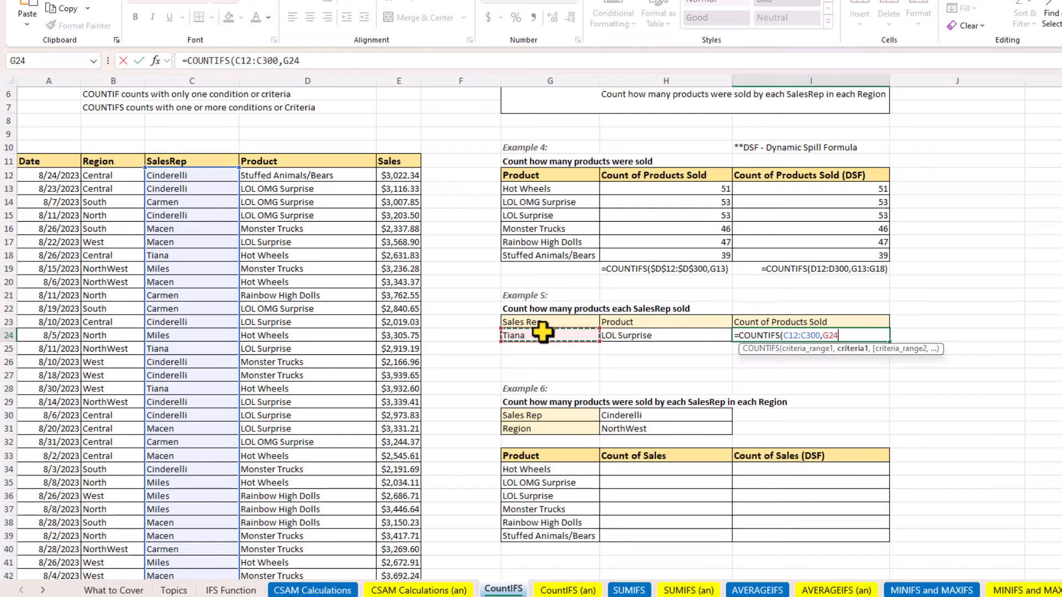
pyautogui.write(',')
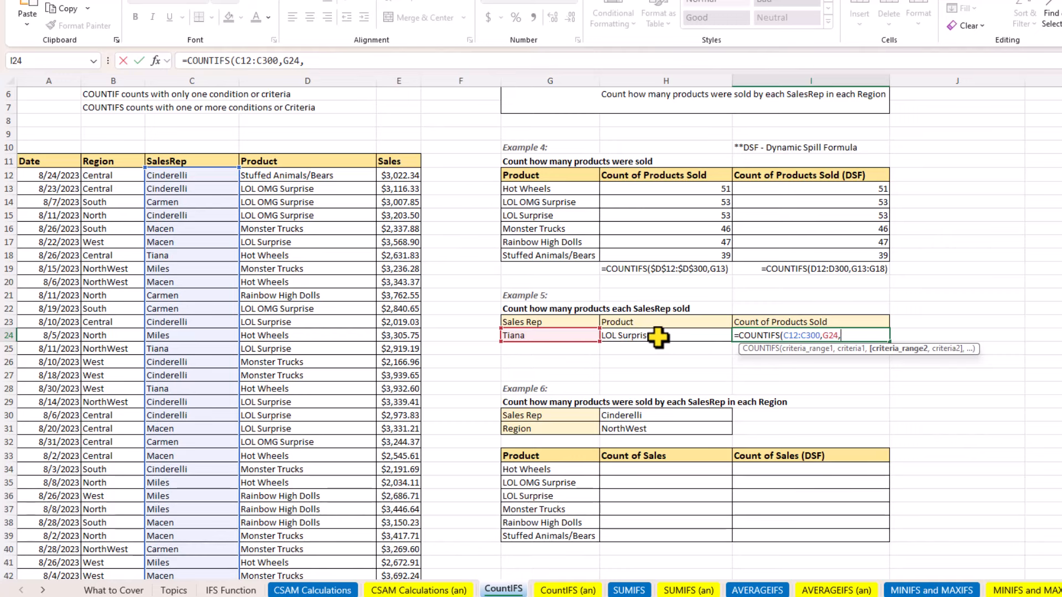
# Step: Complete the COUNTIFS formula in I24 with second criteria range D12:D300 and criterion H24, keeping the cell selected
pyautogui.click(315, 175)
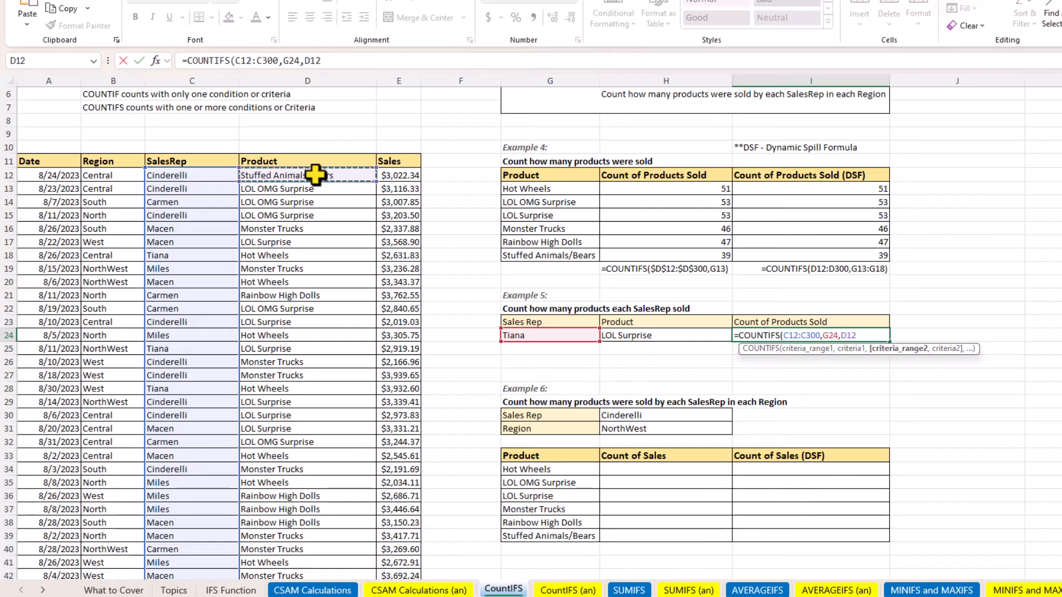
pyautogui.hotkey('ctrl', 'shift', 'Down')
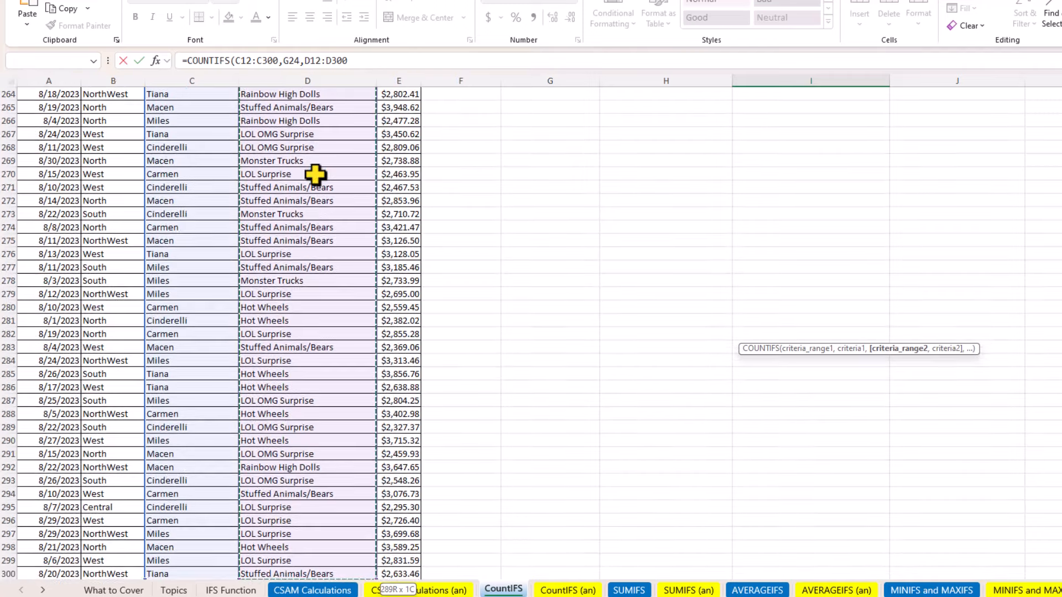
pyautogui.hotkey('ctrl', 'BackSpace')
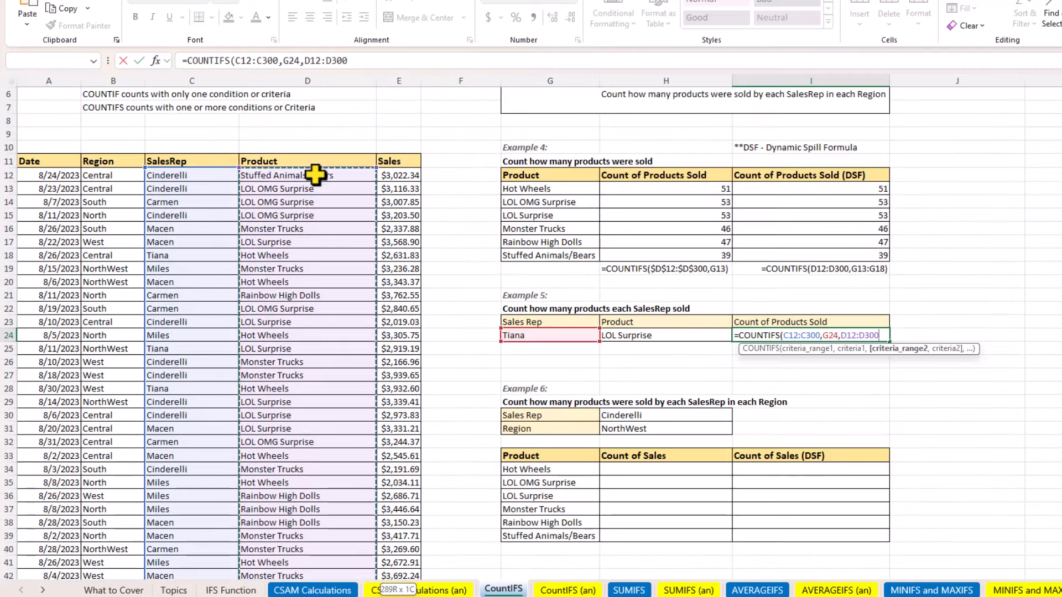
pyautogui.write(',')
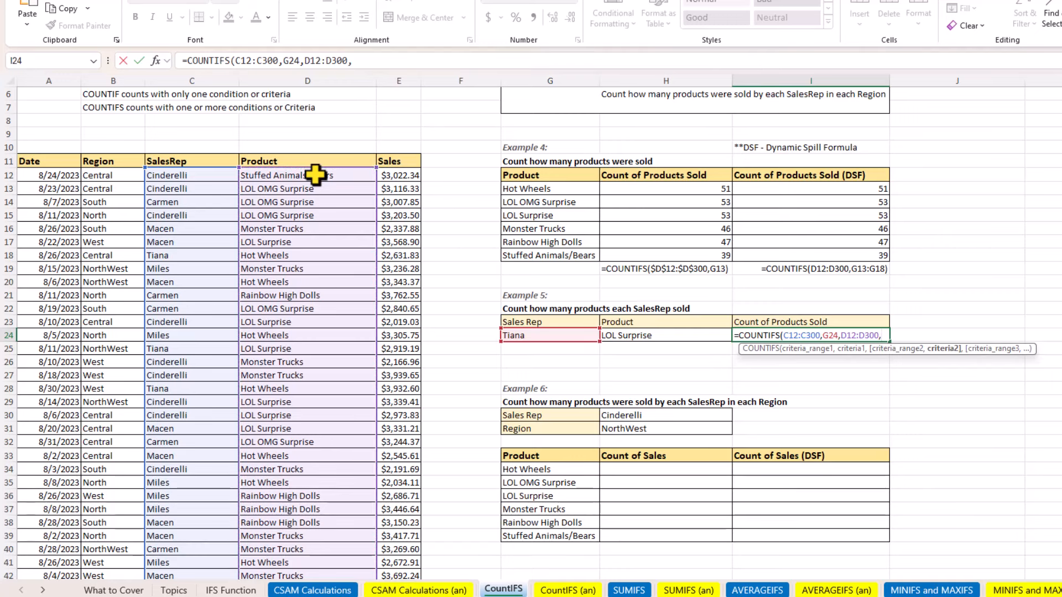
pyautogui.click(672, 336)
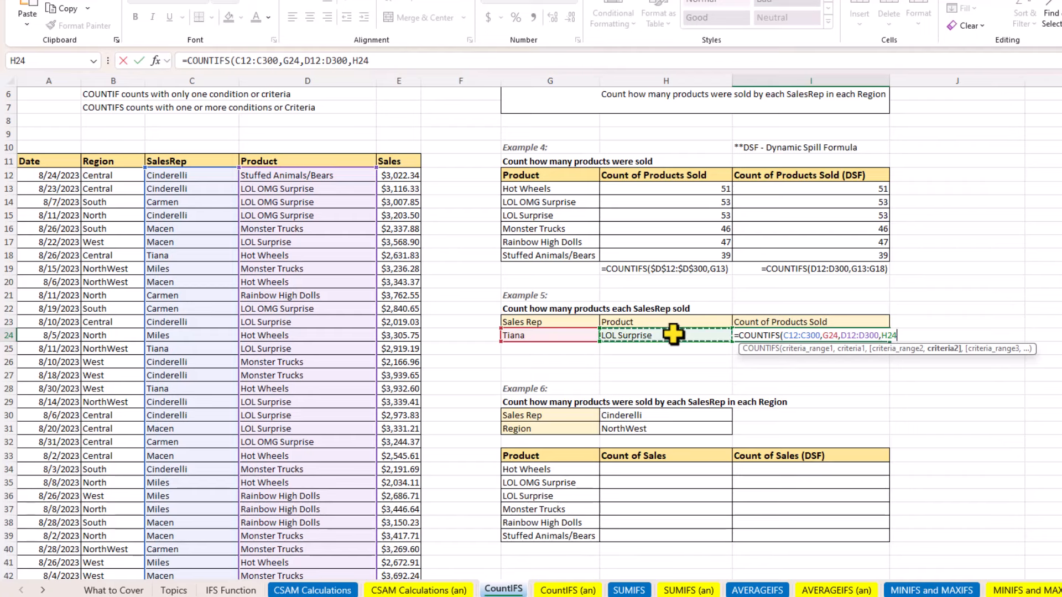
pyautogui.write(')')
pyautogui.hotkey('ctrl', 'Return')
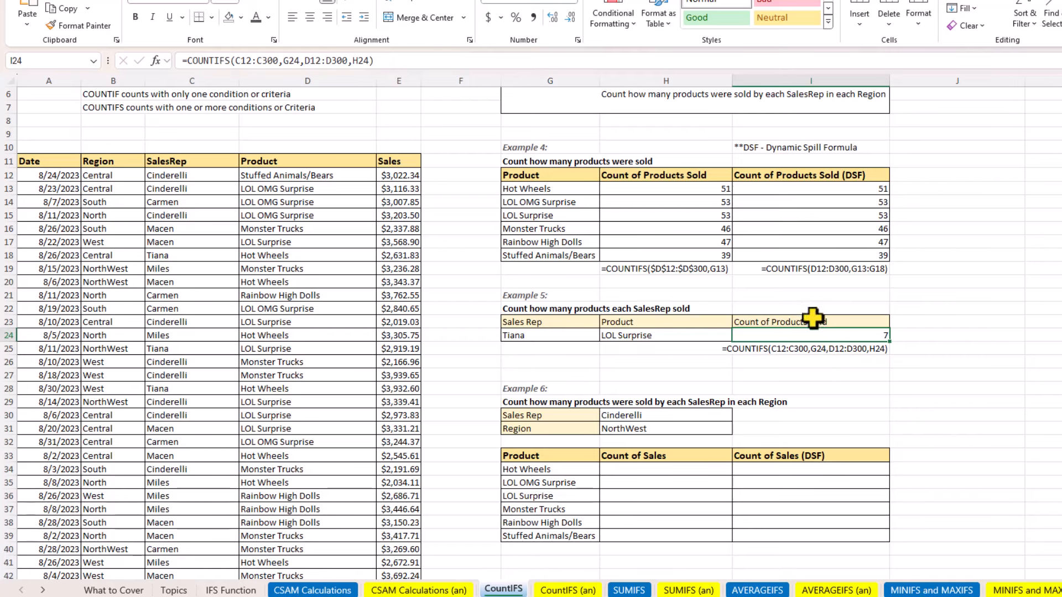
# Step: Begin a COUNTIFS formula in H34 with the Region cells as absolute criteria range $B$12:$B$300 and H31 as its criterion
pyautogui.click(689, 470)
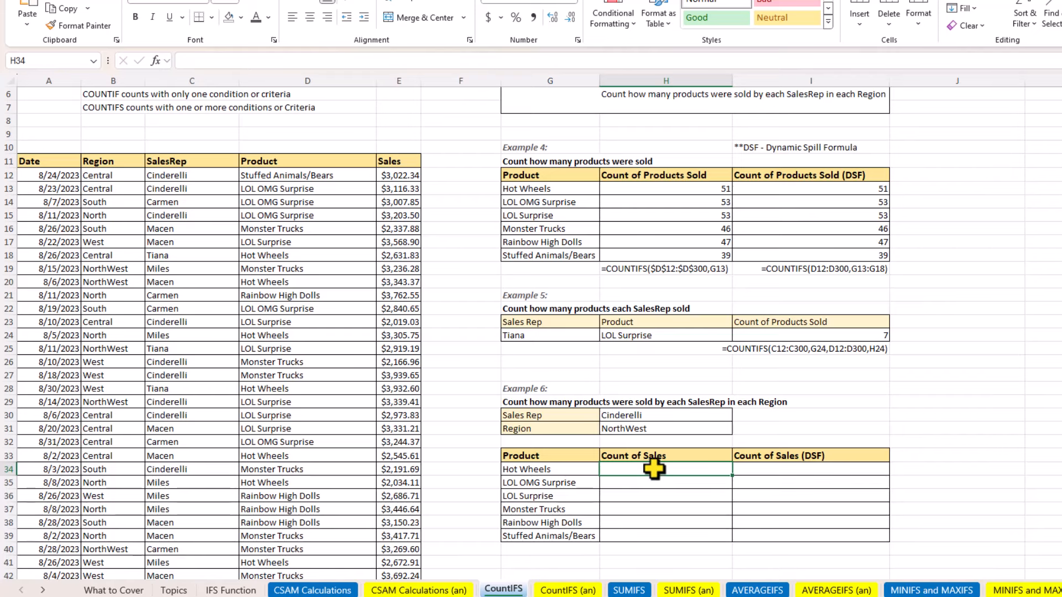
pyautogui.write('=cou')
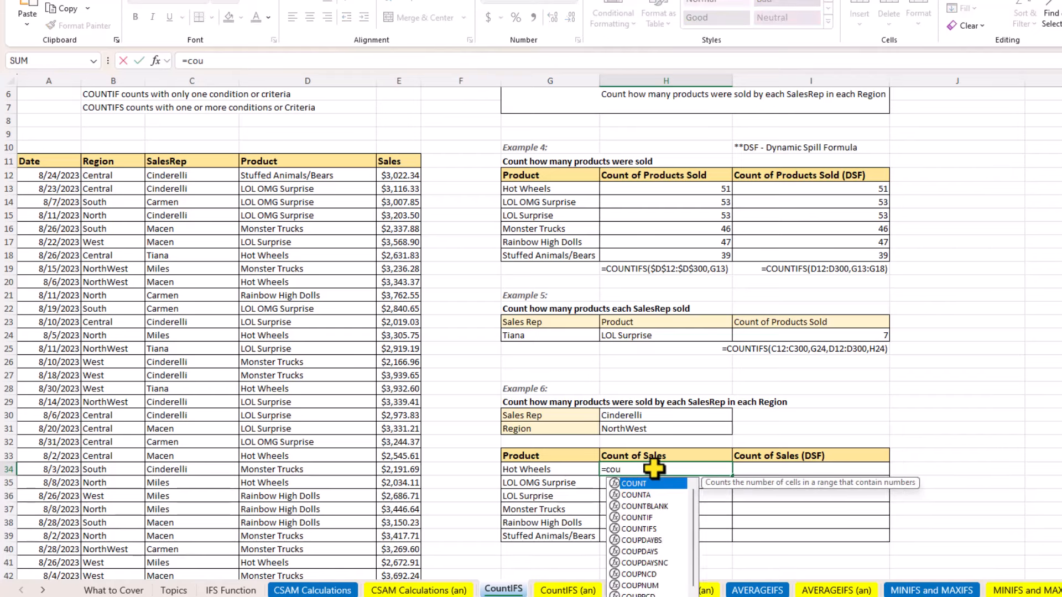
pyautogui.write('nti')
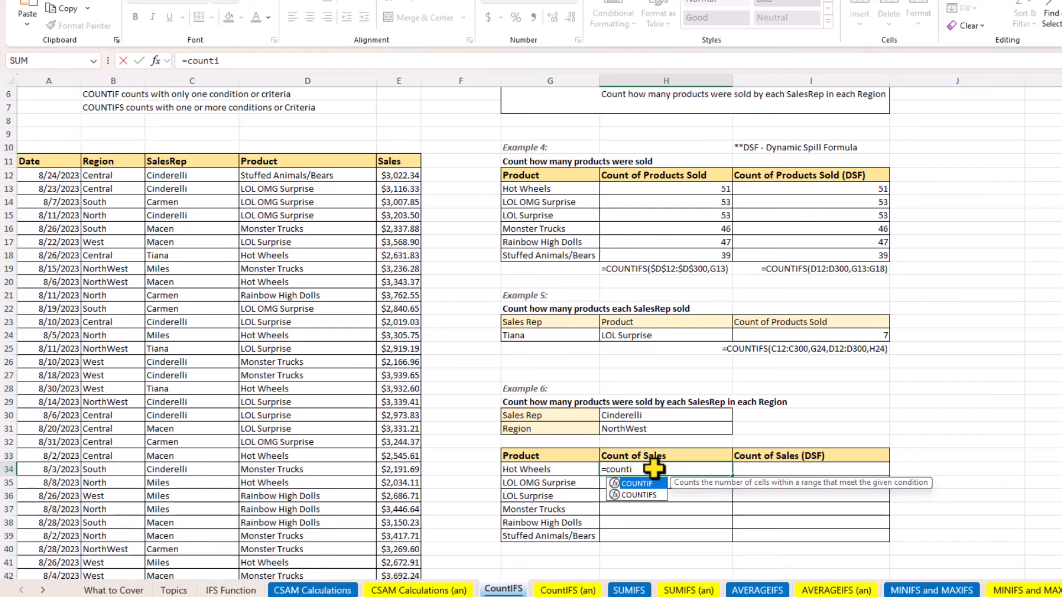
pyautogui.press('Down')
pyautogui.press('Tab')
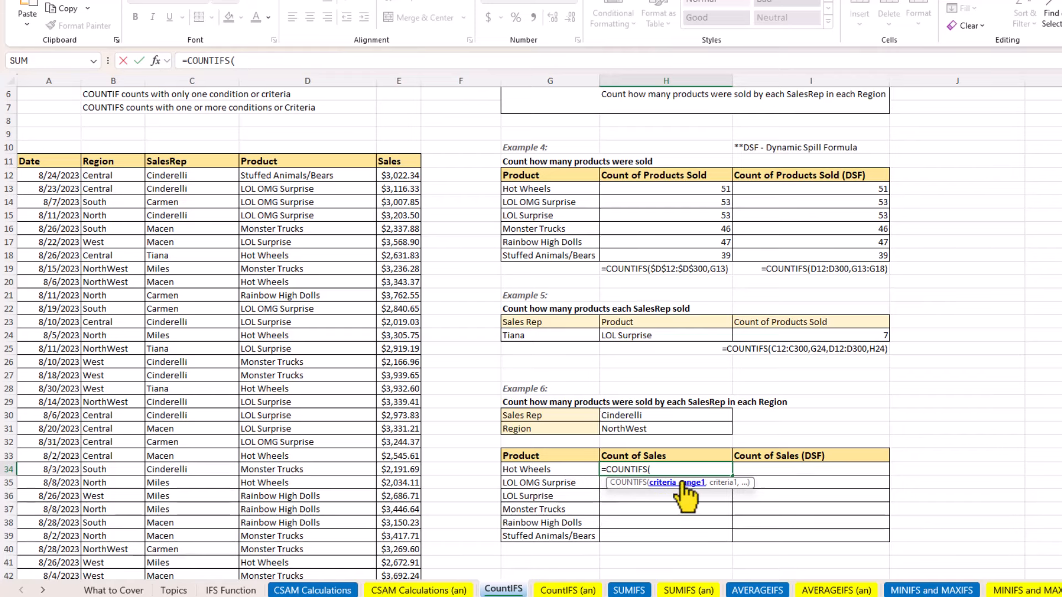
pyautogui.click(112, 175)
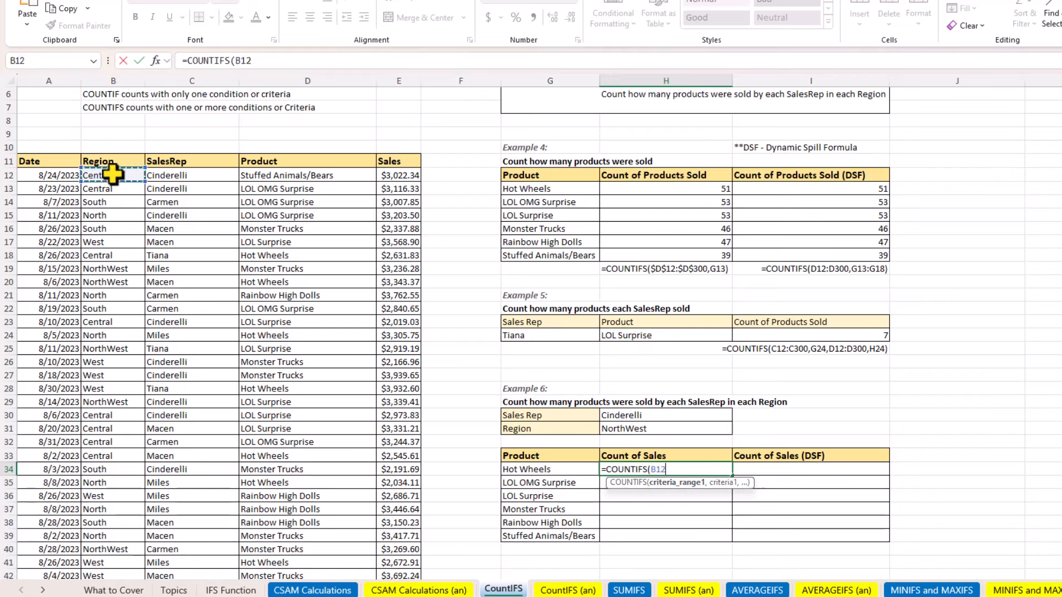
pyautogui.hotkey('ctrl', 'shift', 'Down')
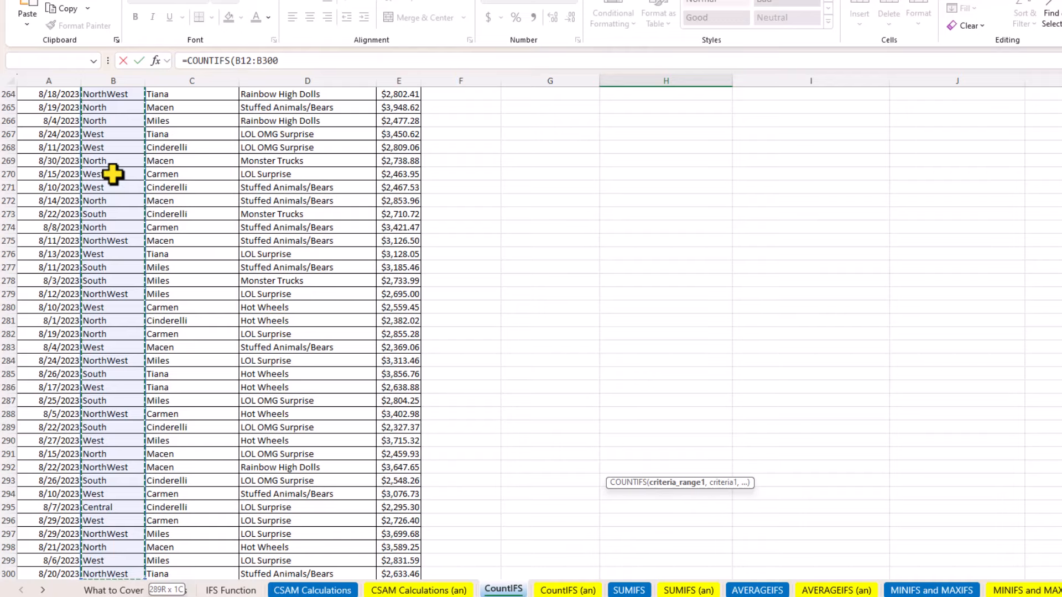
pyautogui.press('F4')
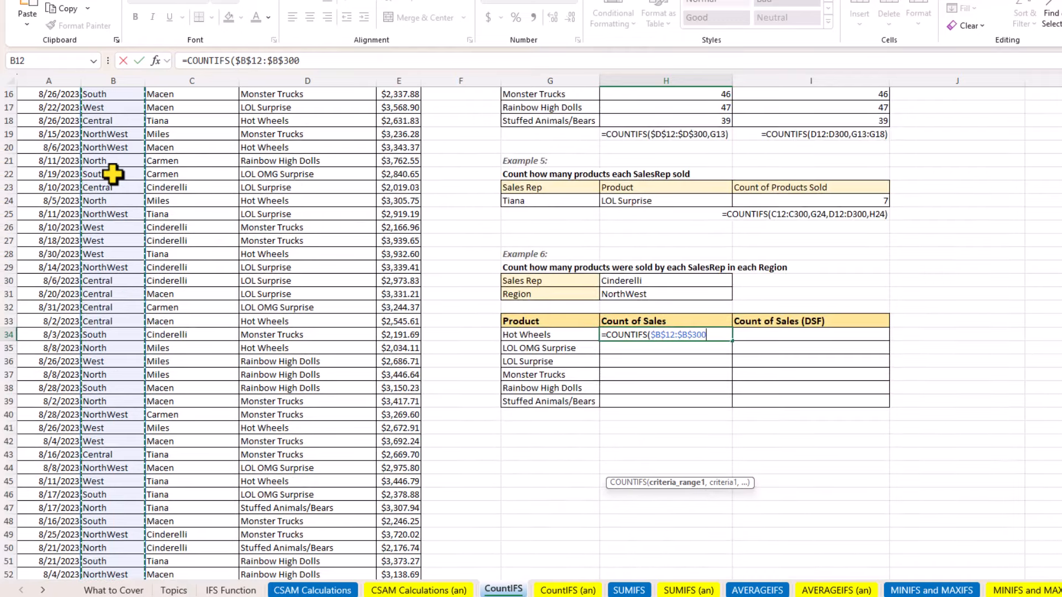
pyautogui.write(',')
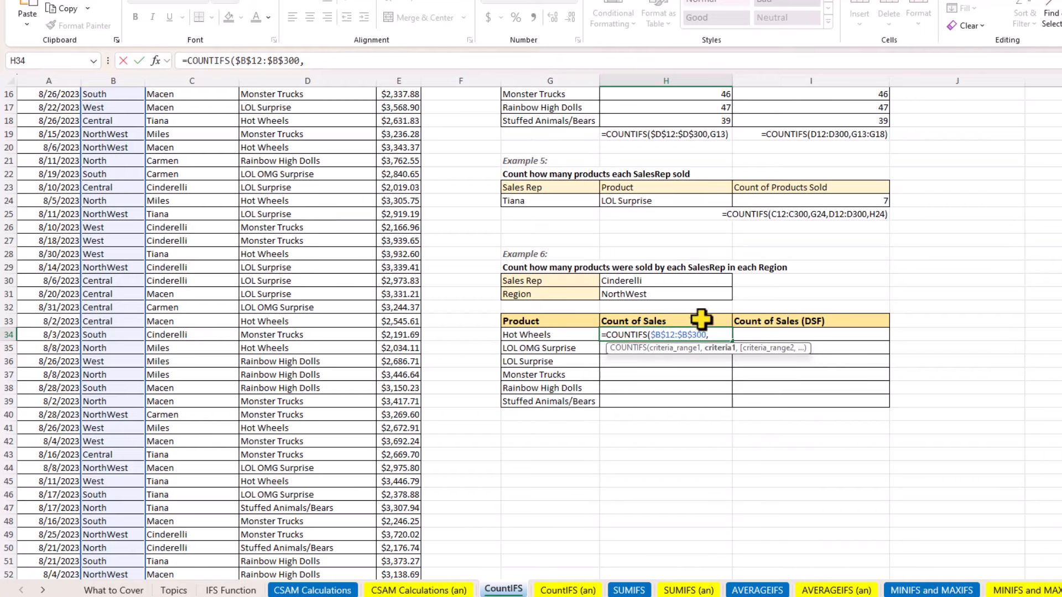
pyautogui.click(646, 294)
pyautogui.write(',')
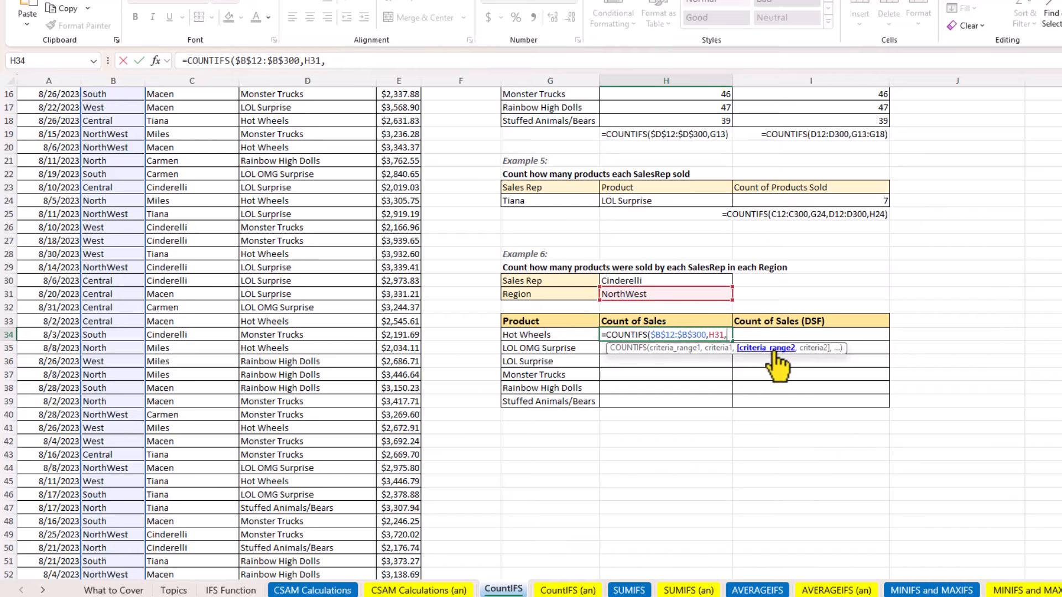
# Step: Add the SalesRep cells as absolute second criteria range $C$12:$C$300 with criterion H30 to the COUNTIFS formula in H34
pyautogui.scroll(2, 498, 321)
pyautogui.click(189, 121)
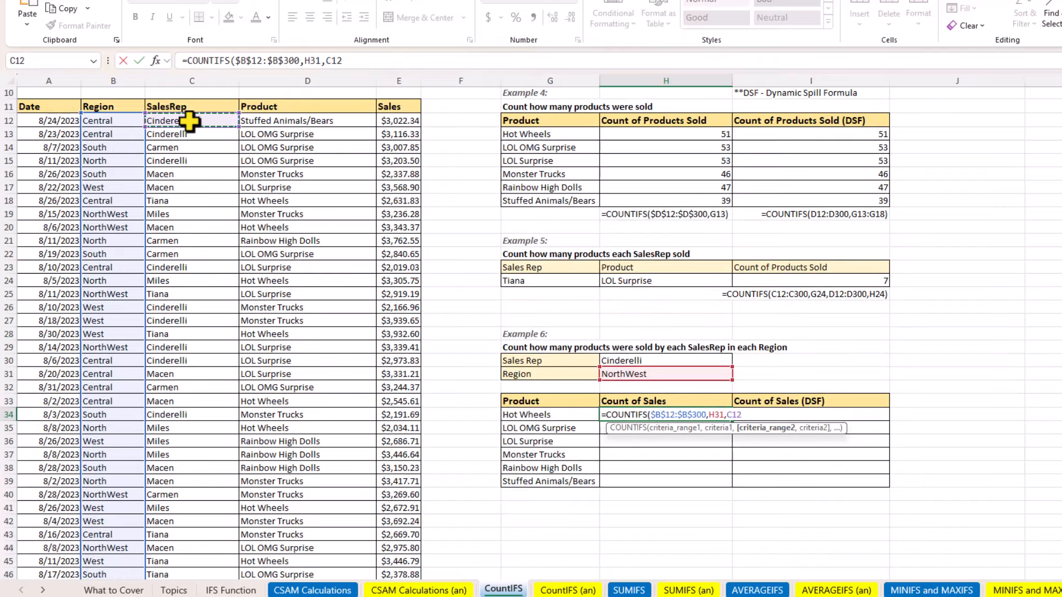
pyautogui.hotkey('ctrl', 'shift', 'Down')
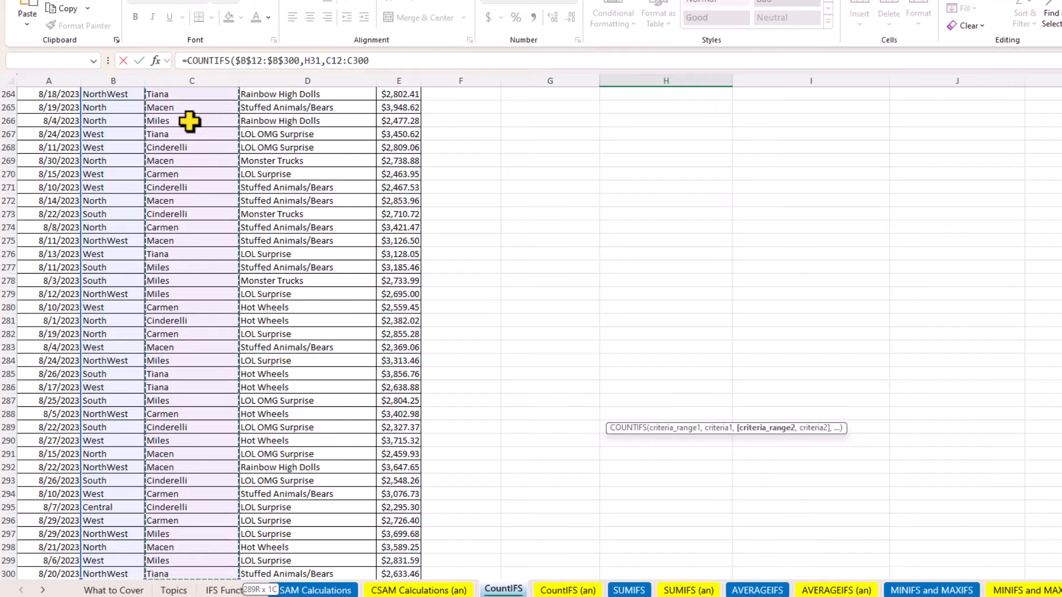
pyautogui.press('F4')
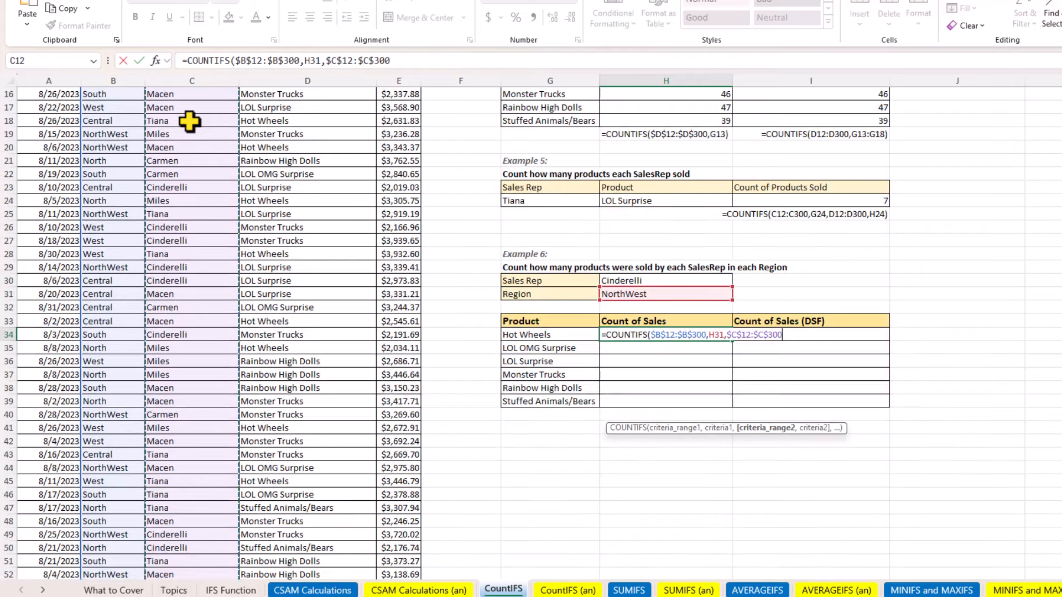
pyautogui.write(',')
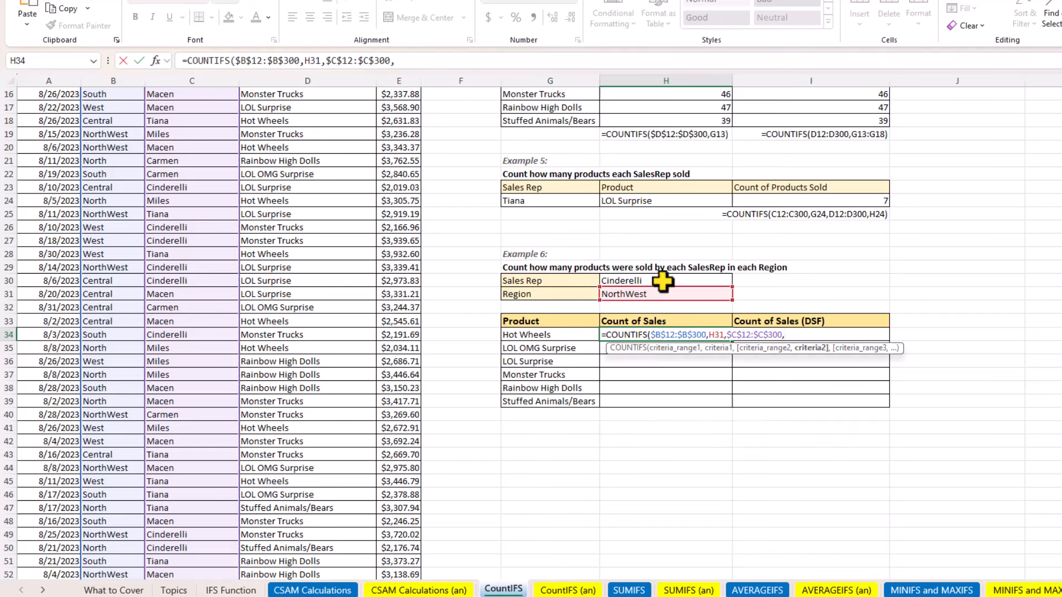
pyautogui.click(664, 281)
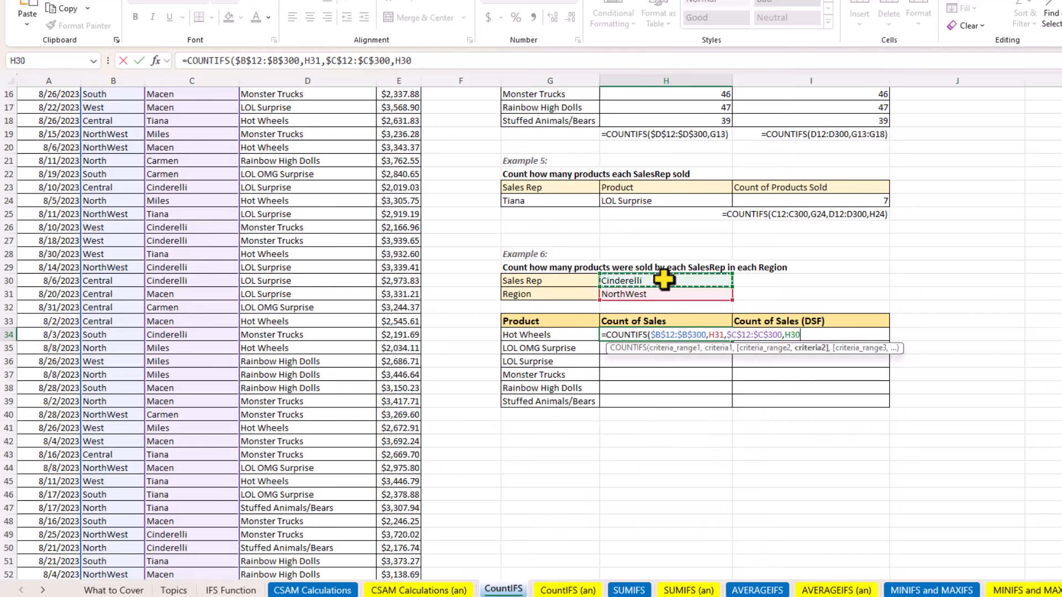
pyautogui.write(',')
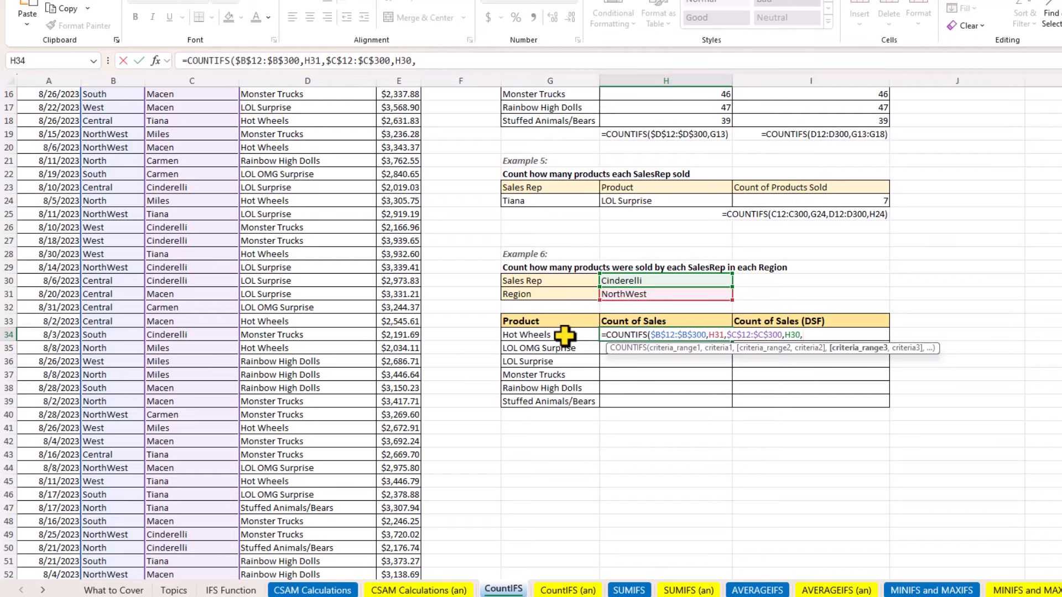
# Step: Complete the H34 formula with absolute third criteria range $D$12:$D$300 and criterion G34, and fill it down to H39
pyautogui.scroll(2, 564, 334)
pyautogui.click(315, 121)
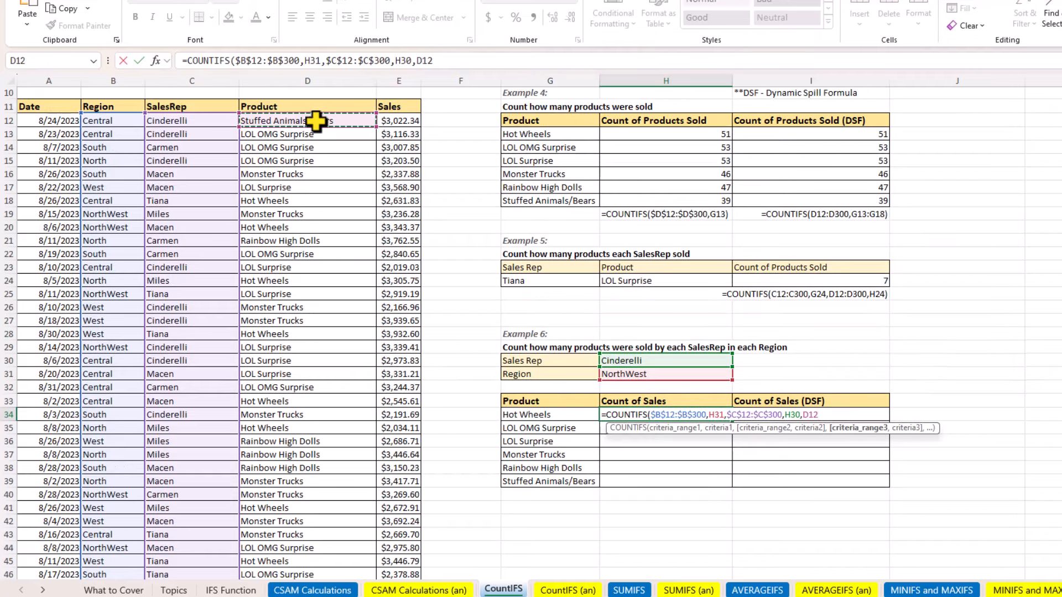
pyautogui.hotkey('ctrl', 'shift', 'Down')
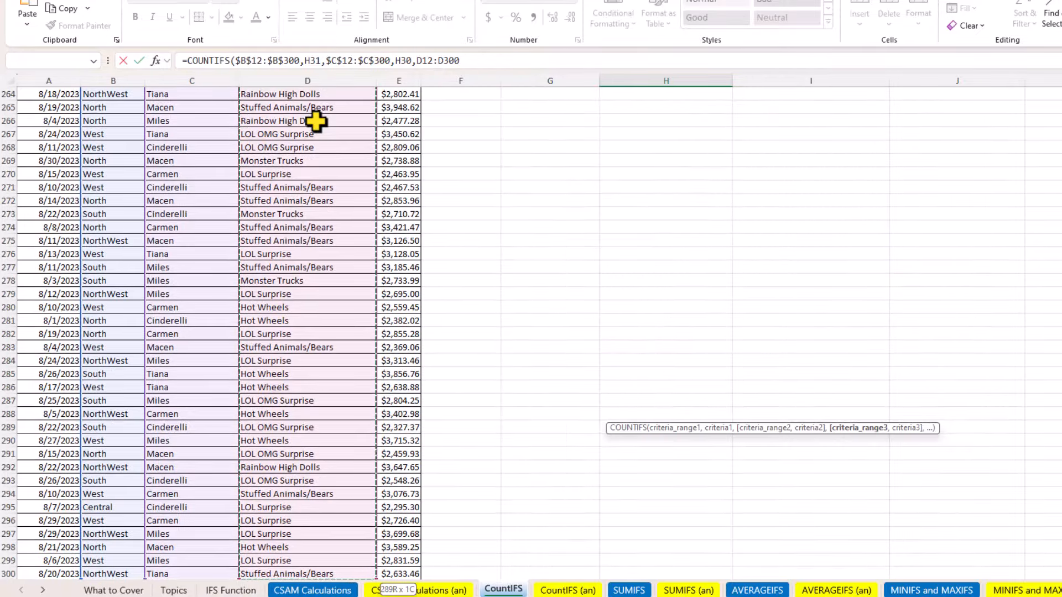
pyautogui.press('F4')
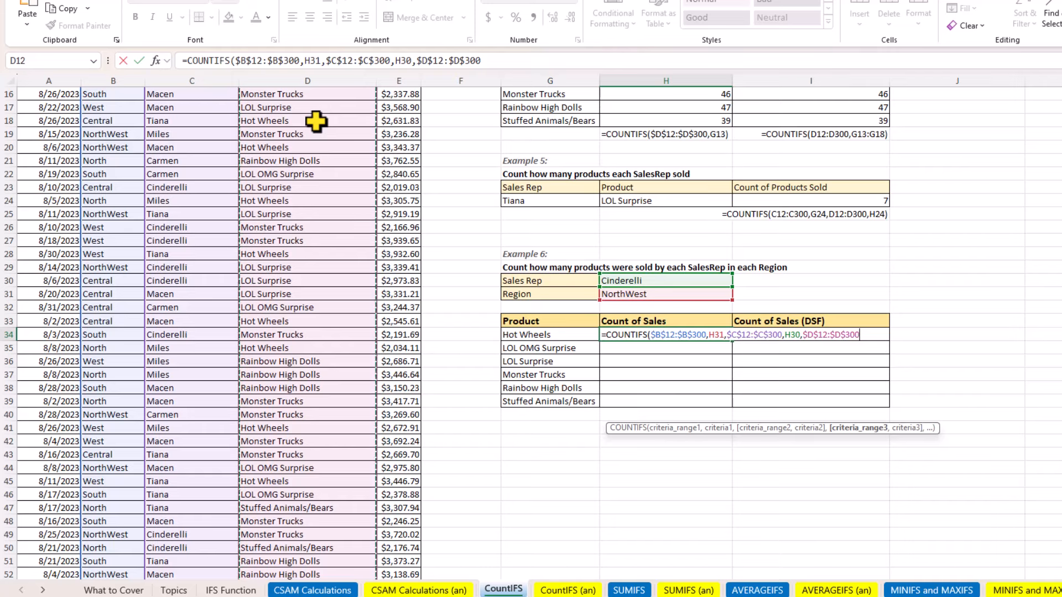
pyautogui.write(',')
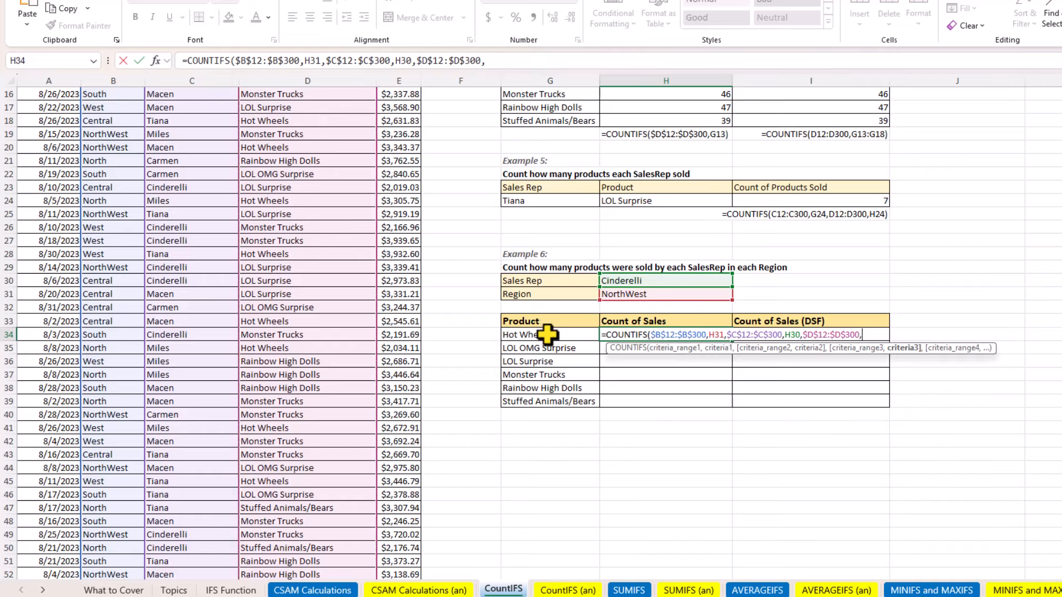
pyautogui.click(548, 334)
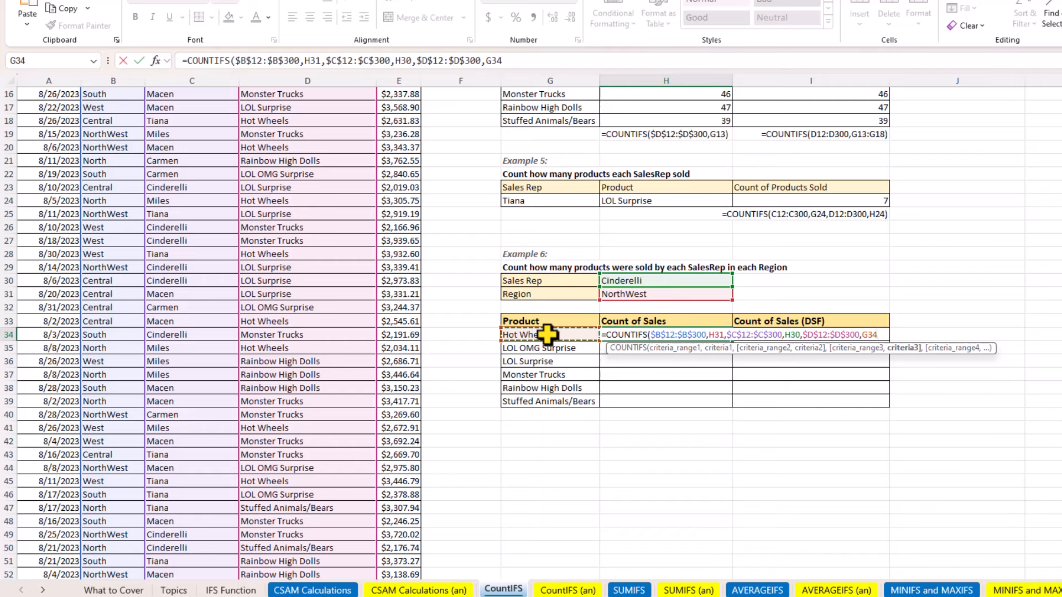
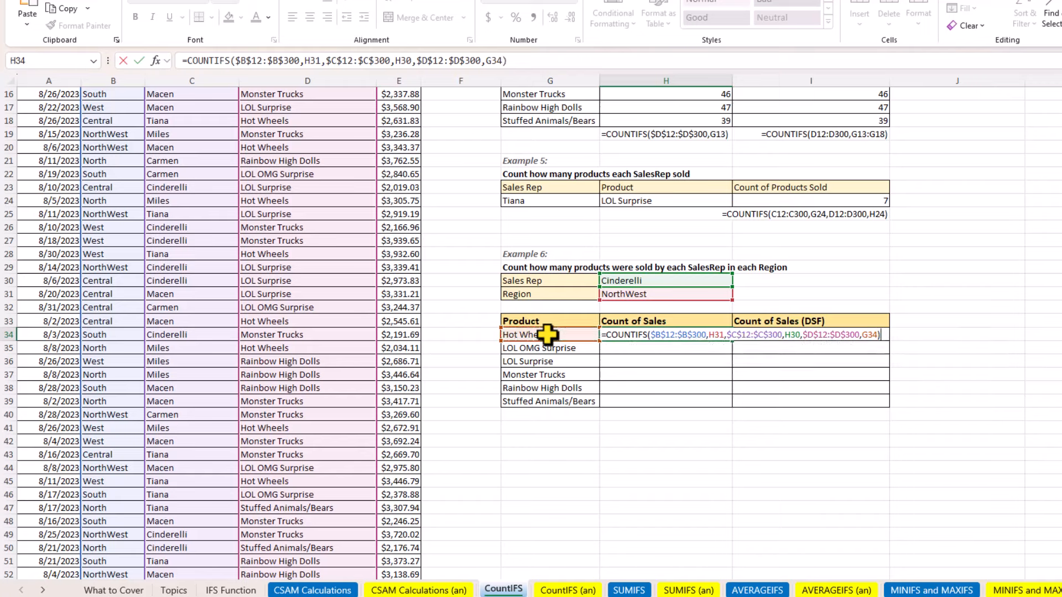
pyautogui.hotkey('ctrl', 'Return')
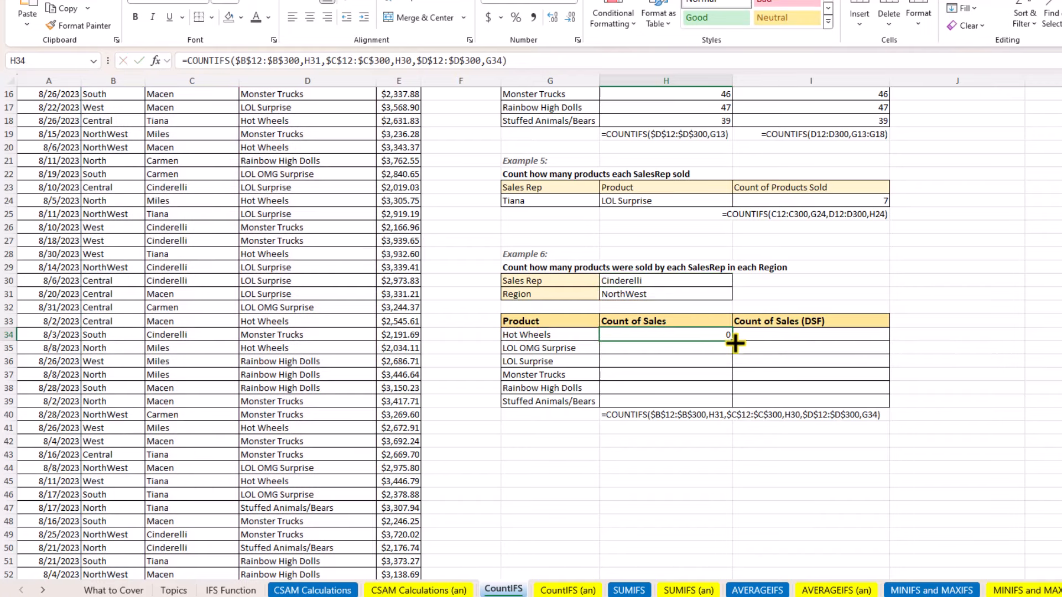
pyautogui.doubleClick(735, 342)
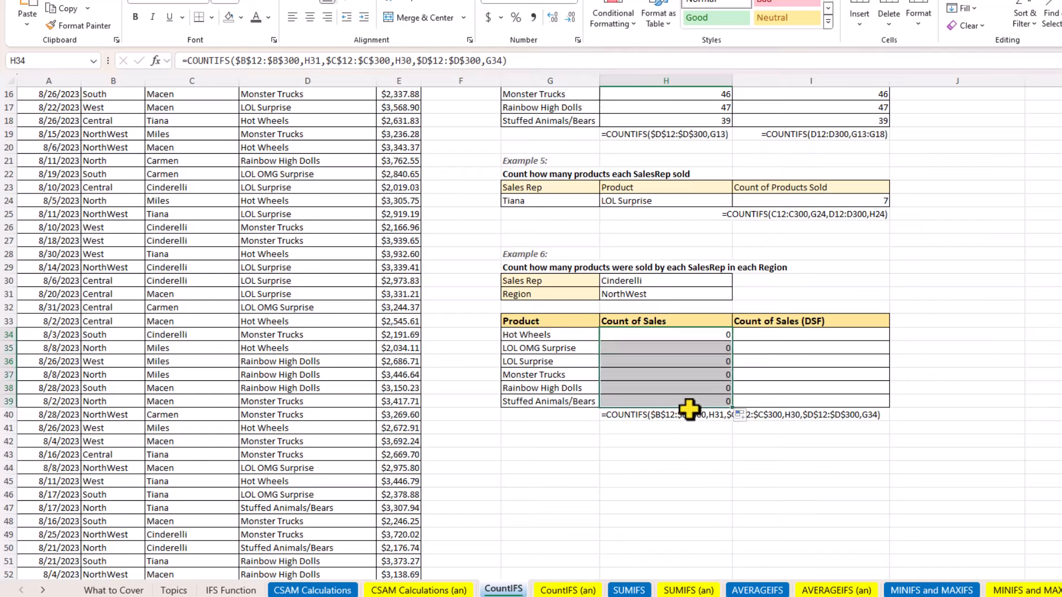
# Step: Examine each criteria range and criterion of the copied COUNTIFS formula in H36, leaving the formula unedited
pyautogui.click(688, 359)
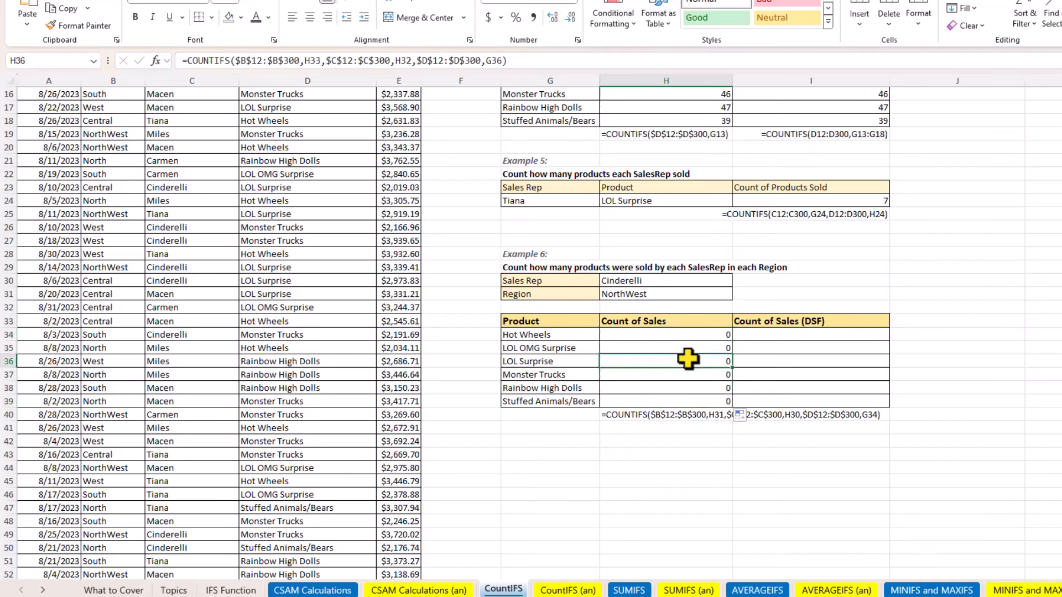
pyautogui.doubleClick(688, 359)
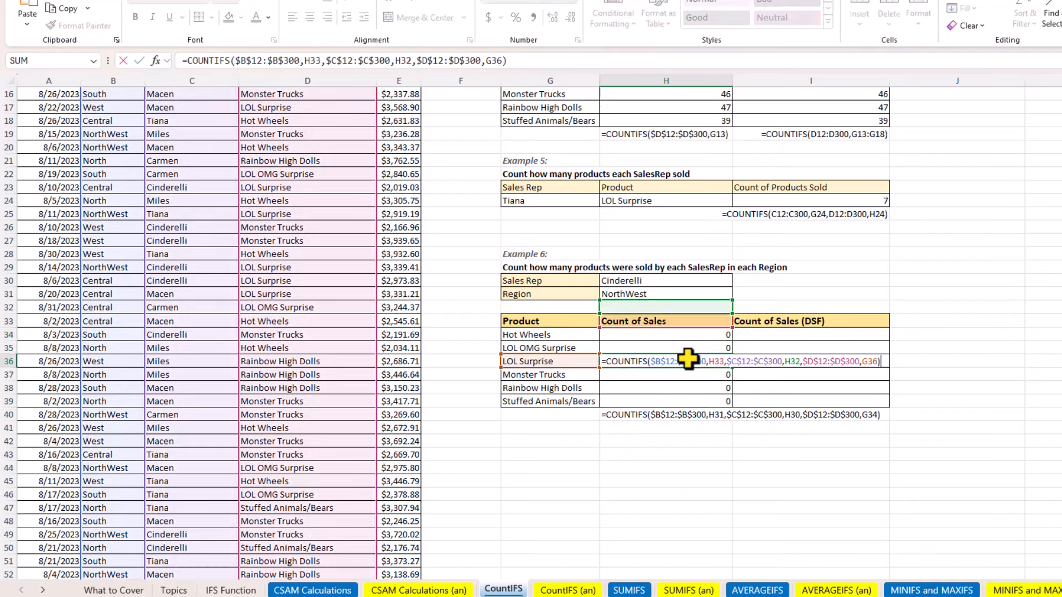
pyautogui.click(659, 363)
pyautogui.click(667, 375)
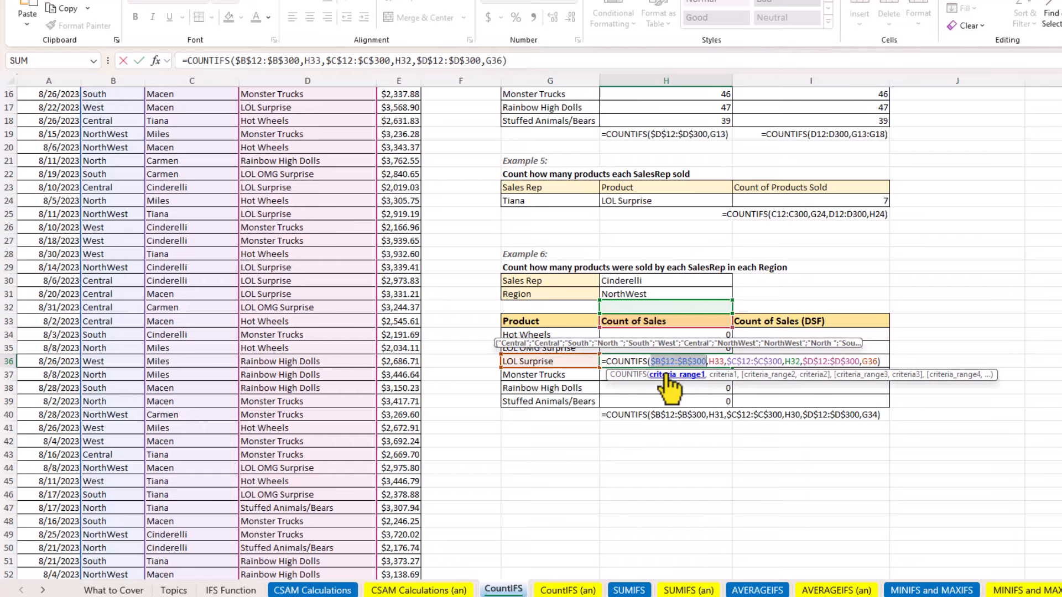
pyautogui.click(720, 375)
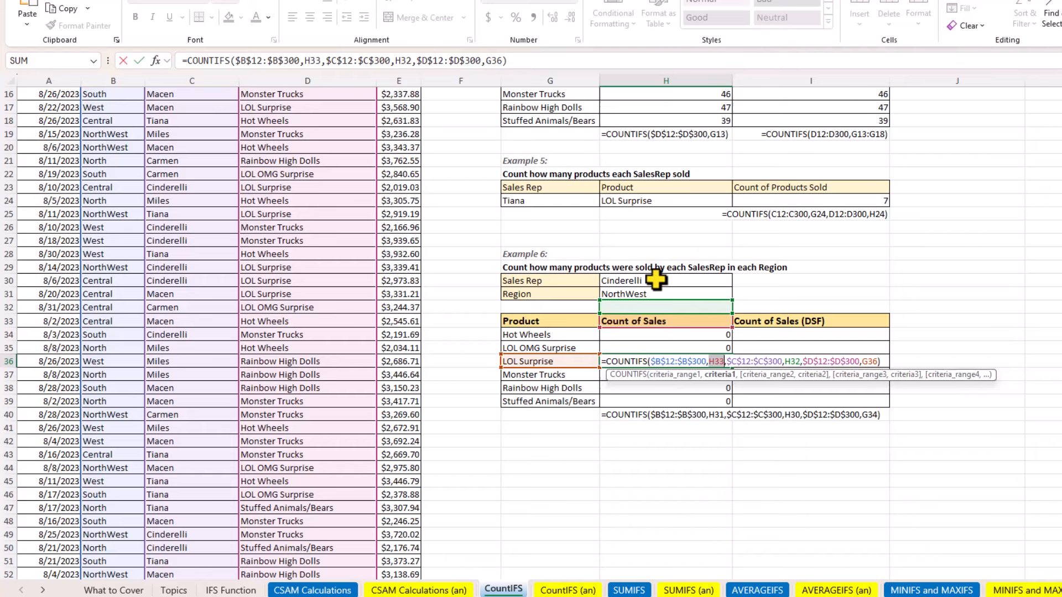
pyautogui.click(763, 375)
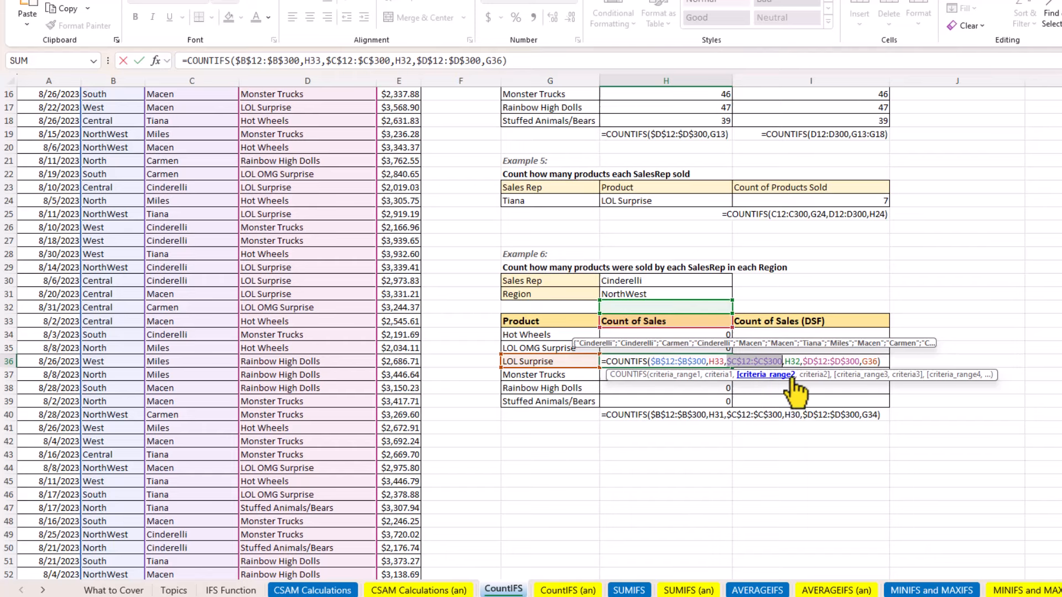
pyautogui.click(811, 375)
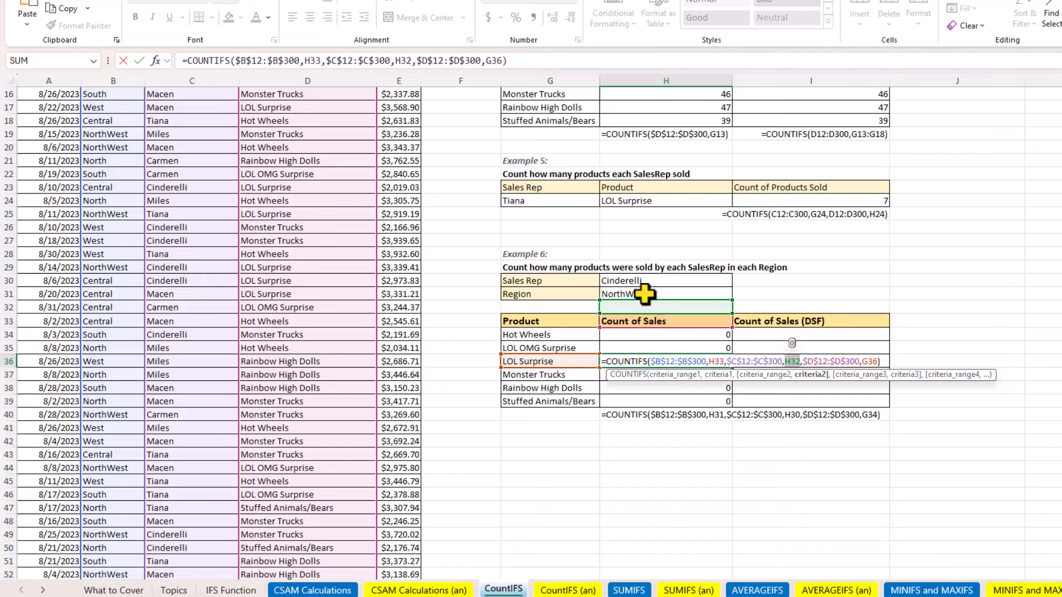
pyautogui.click(858, 376)
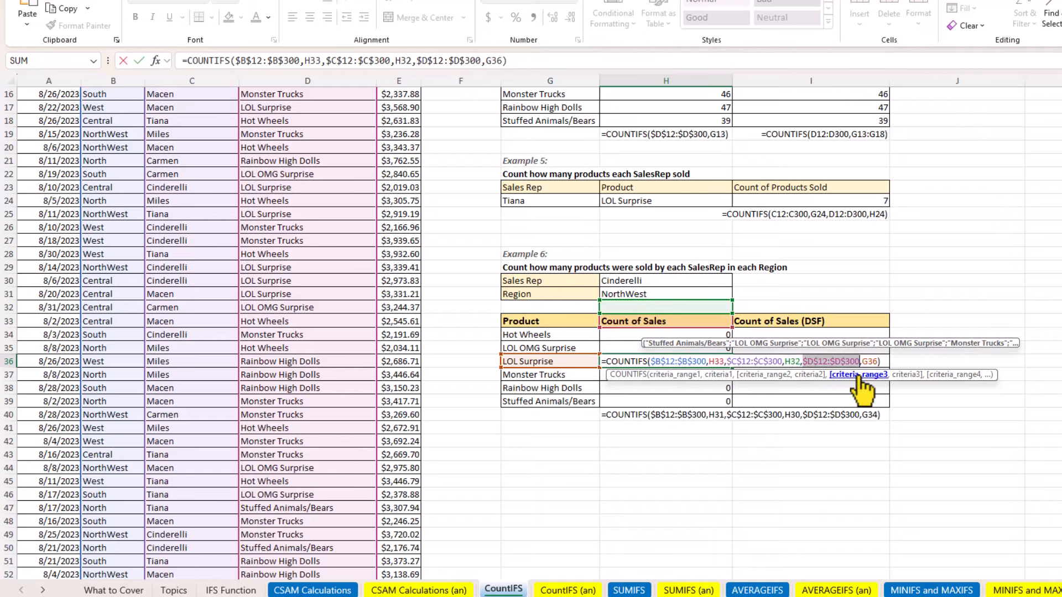
pyautogui.click(904, 375)
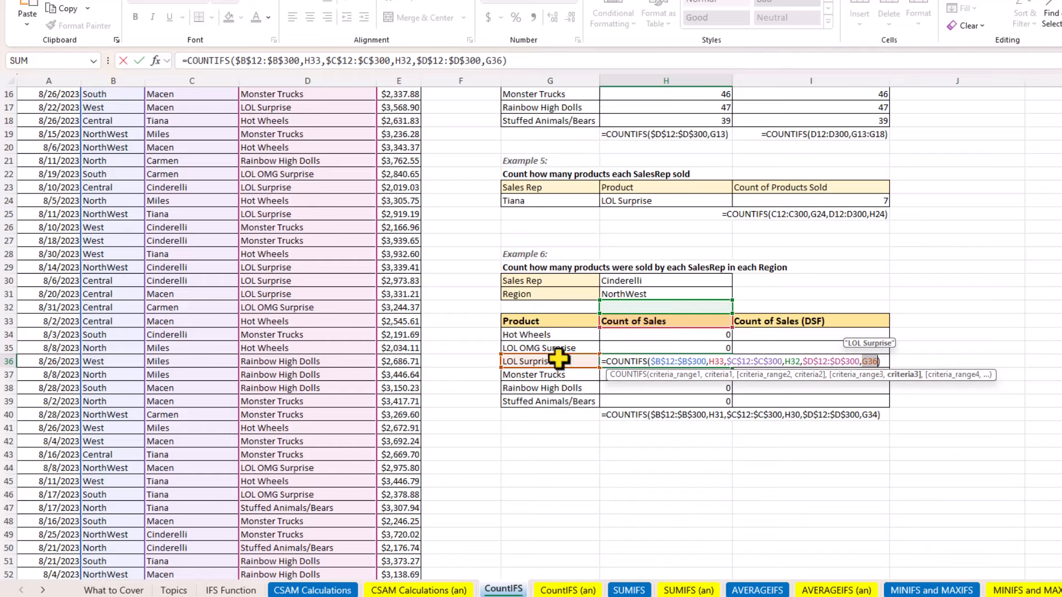
pyautogui.press('Escape')
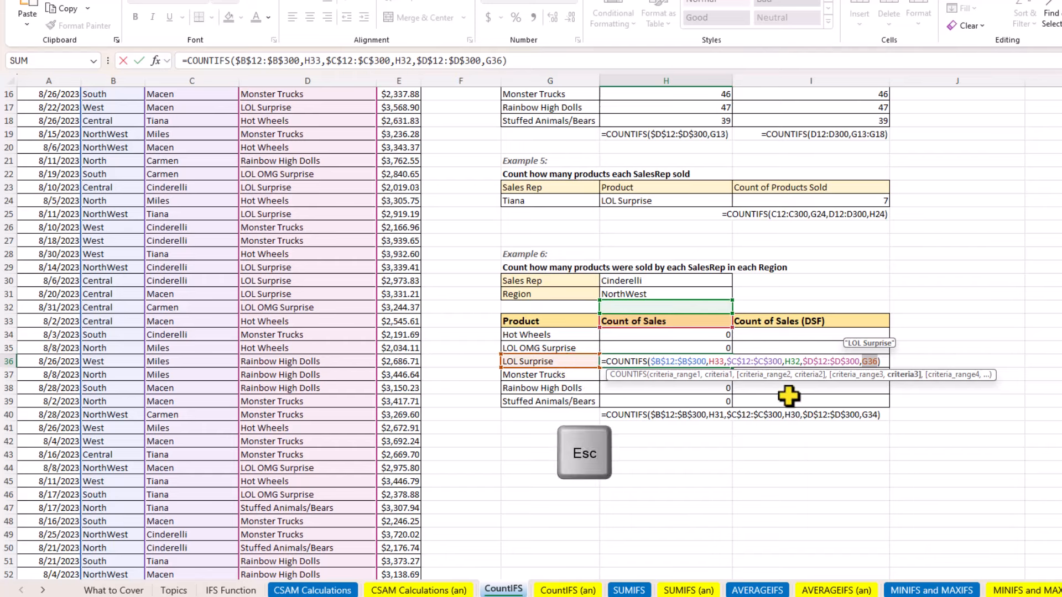
# Step: Make the region and sales rep criteria in the H34 formula absolute as $H$31 and $H$30, keeping the cell selected
pyautogui.click(705, 334)
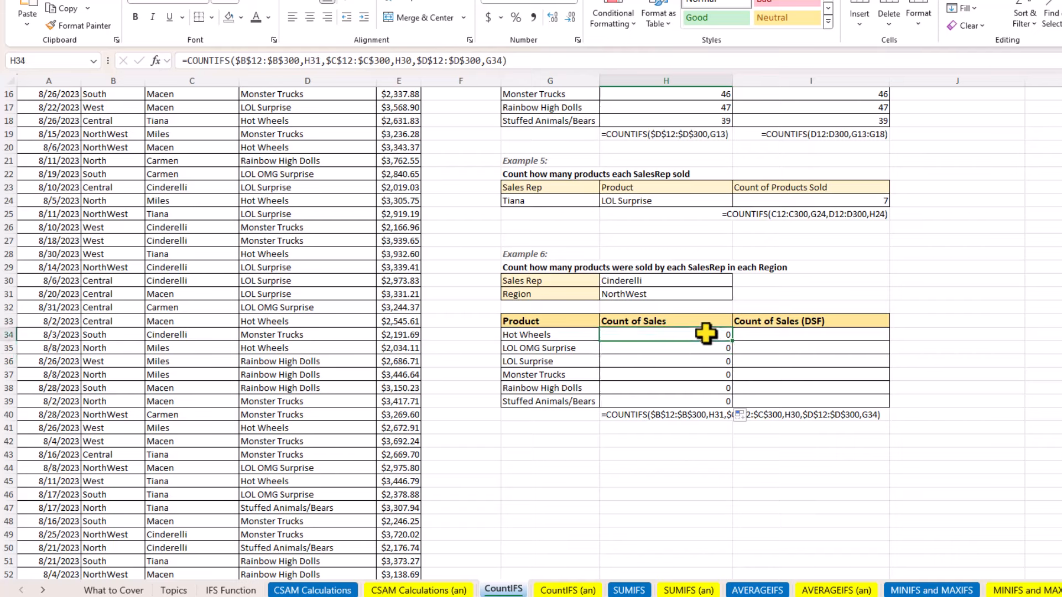
pyautogui.press('F2')
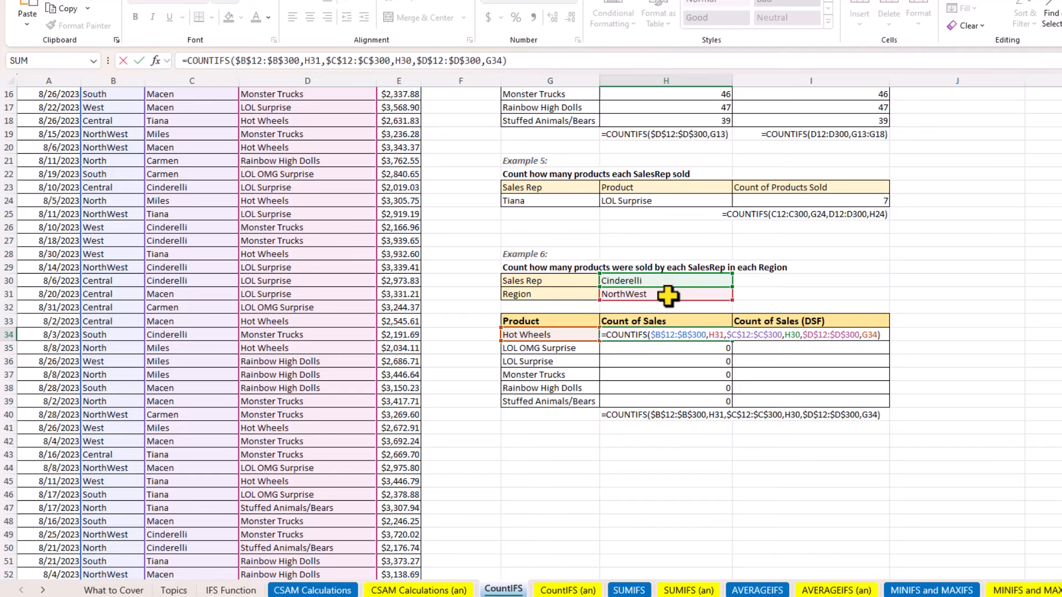
pyautogui.doubleClick(716, 334)
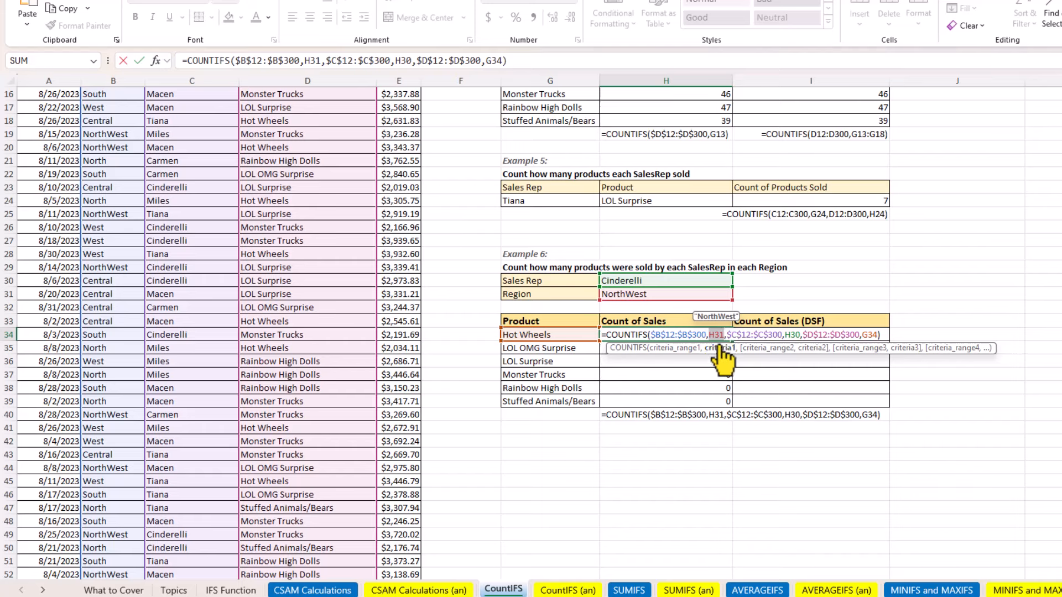
pyautogui.press('F4')
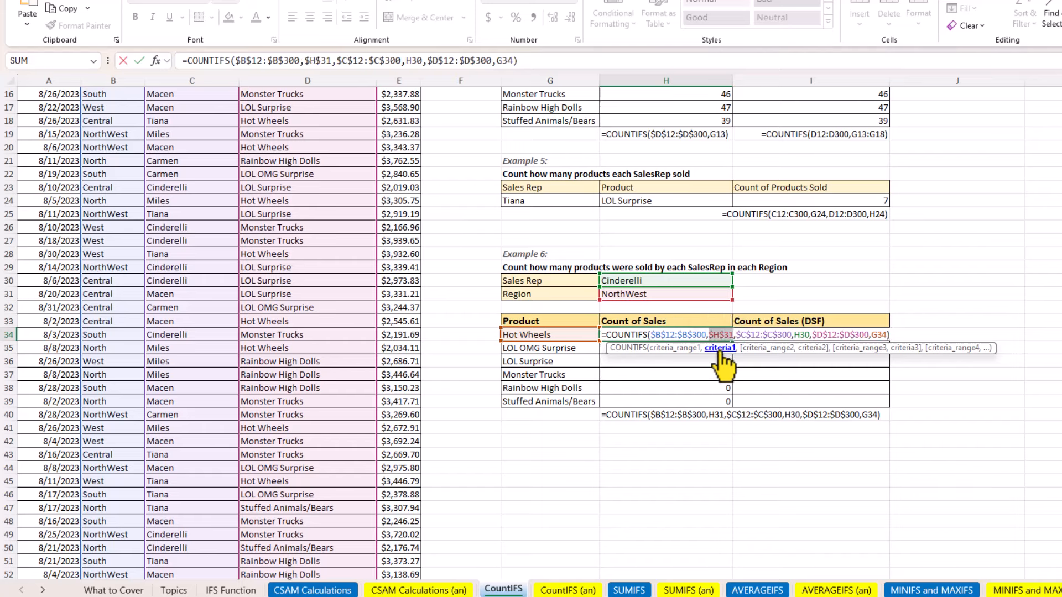
pyautogui.click(811, 348)
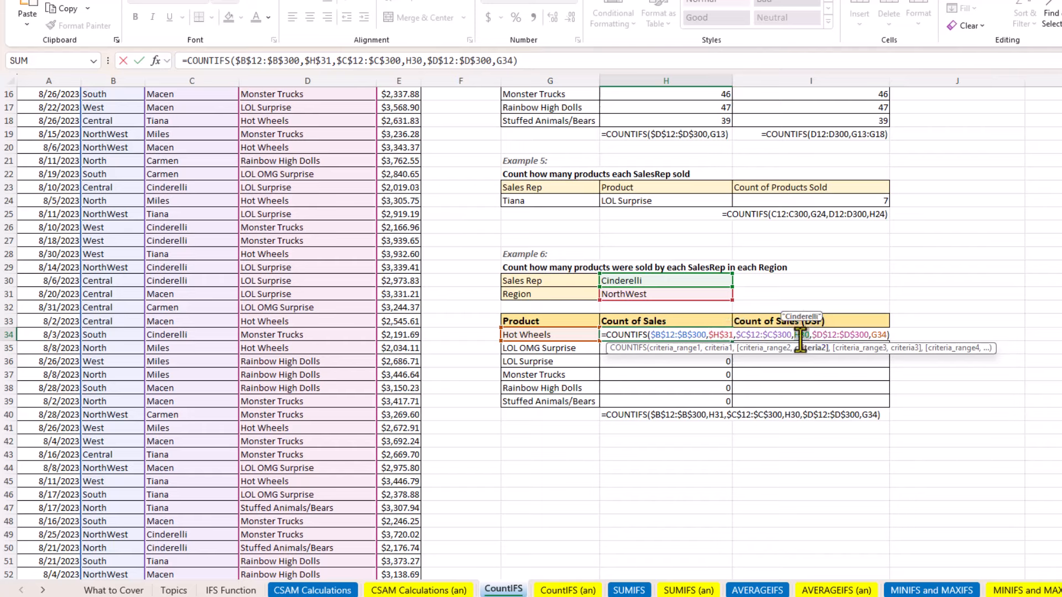
pyautogui.press('F4')
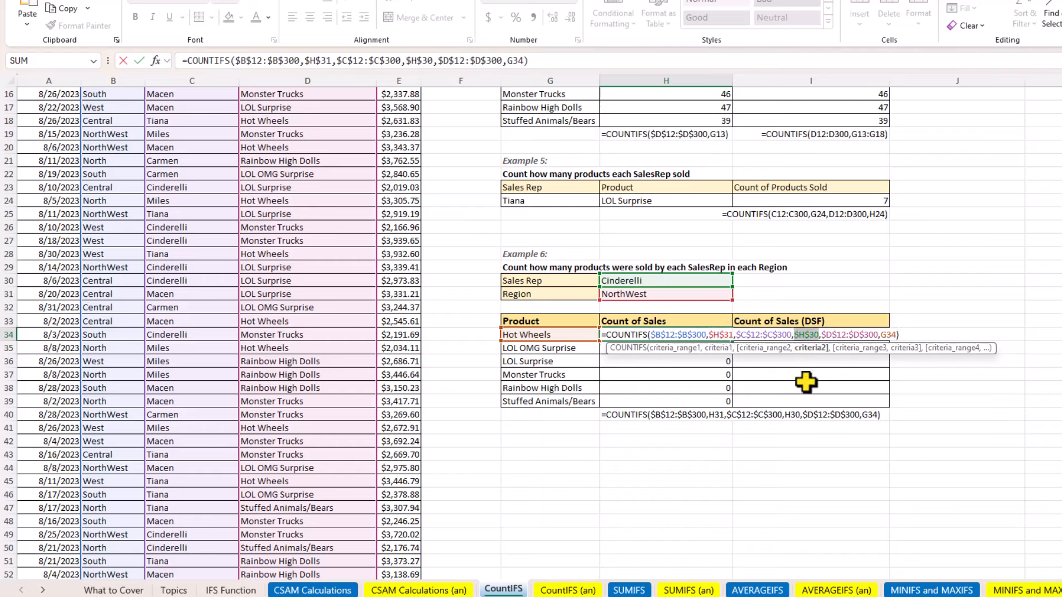
pyautogui.press('End')
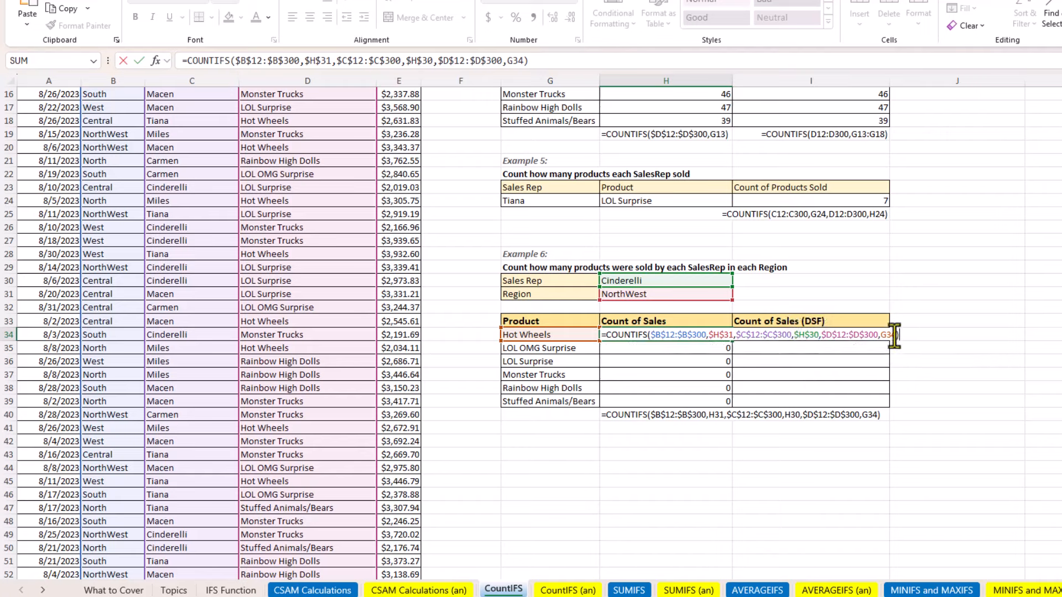
pyautogui.hotkey('ctrl', 'Return')
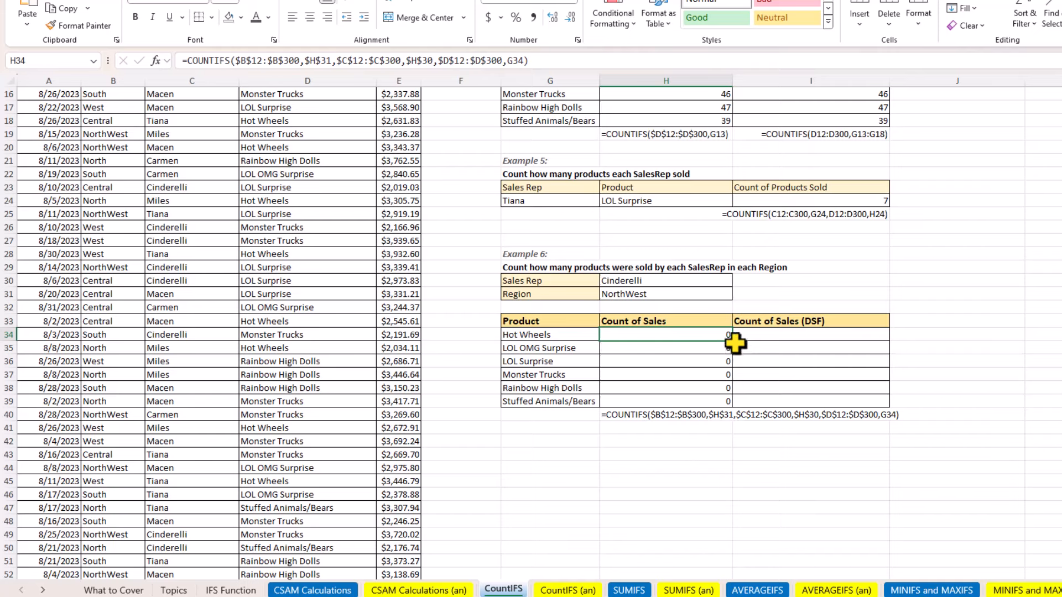
# Step: Fill the corrected COUNTIFS formula from H34 down to H39 and check the cell references in H39
pyautogui.moveTo(732, 340); pyautogui.dragTo(736, 402)
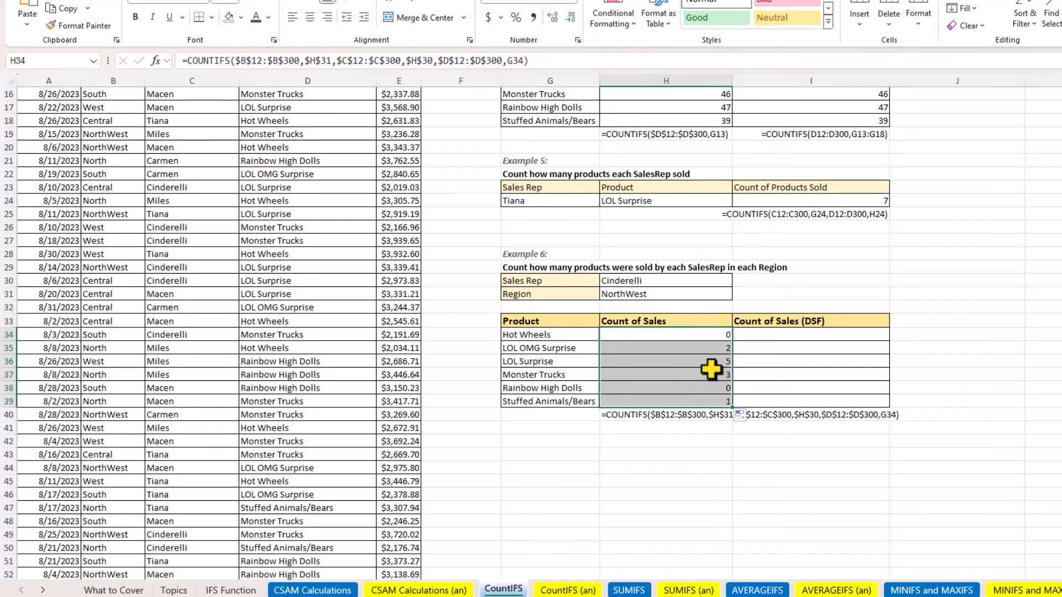
pyautogui.click(712, 362)
pyautogui.click(712, 402)
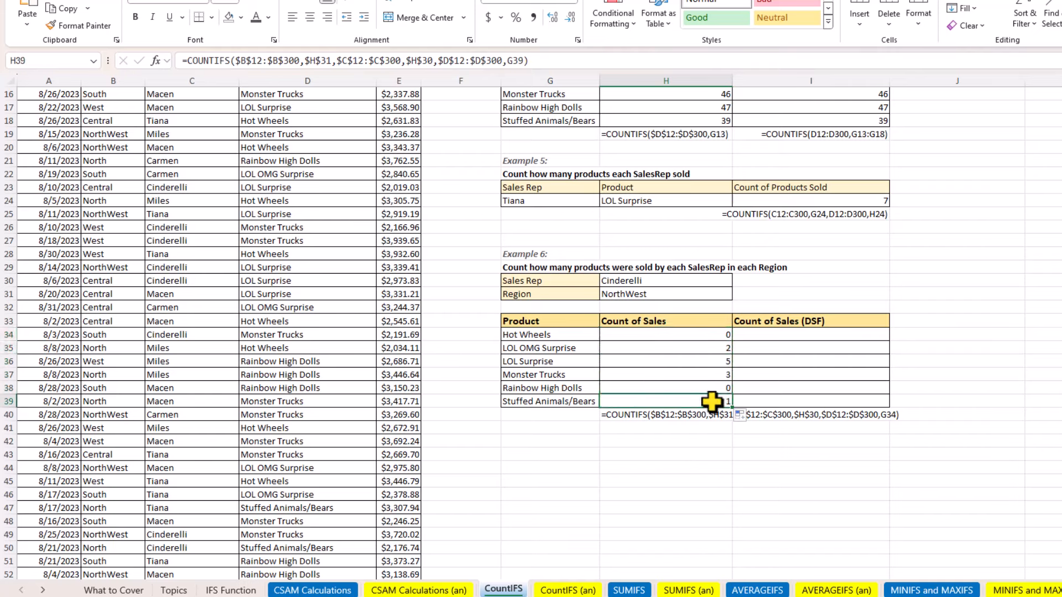
pyautogui.doubleClick(712, 402)
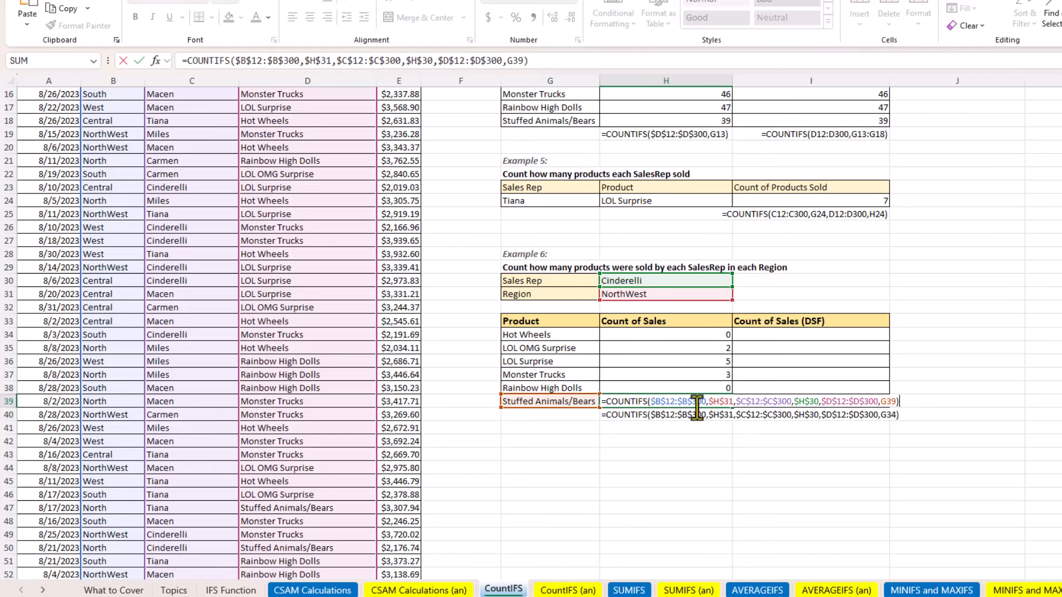
pyautogui.hotkey('ctrl', 'Return')
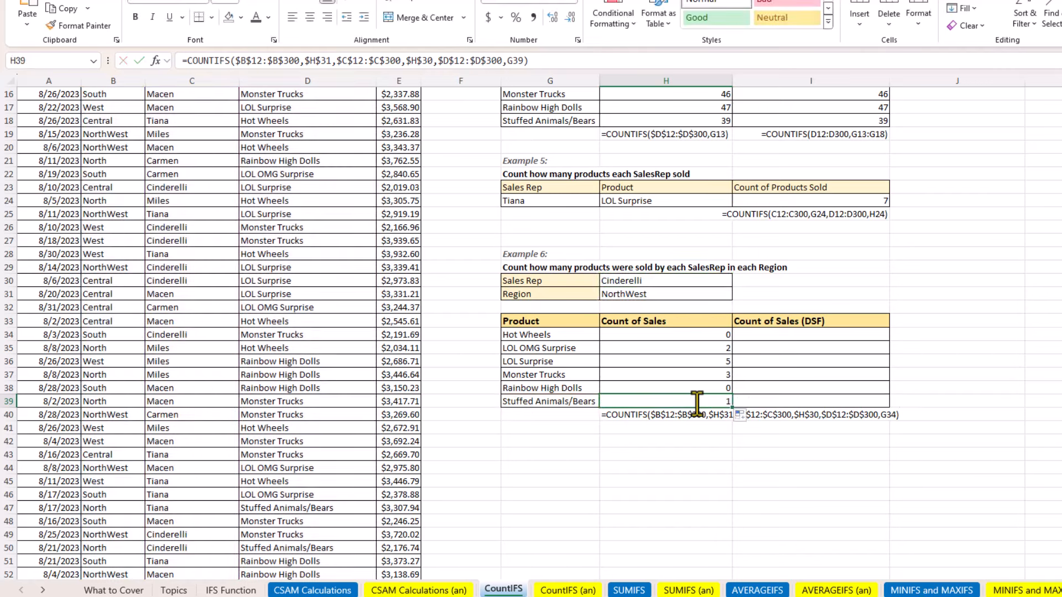
# Step: Start a COUNTIFS formula in I34 with the sales rep range C12:C300 and criterion H30 as its first pair
pyautogui.click(823, 335)
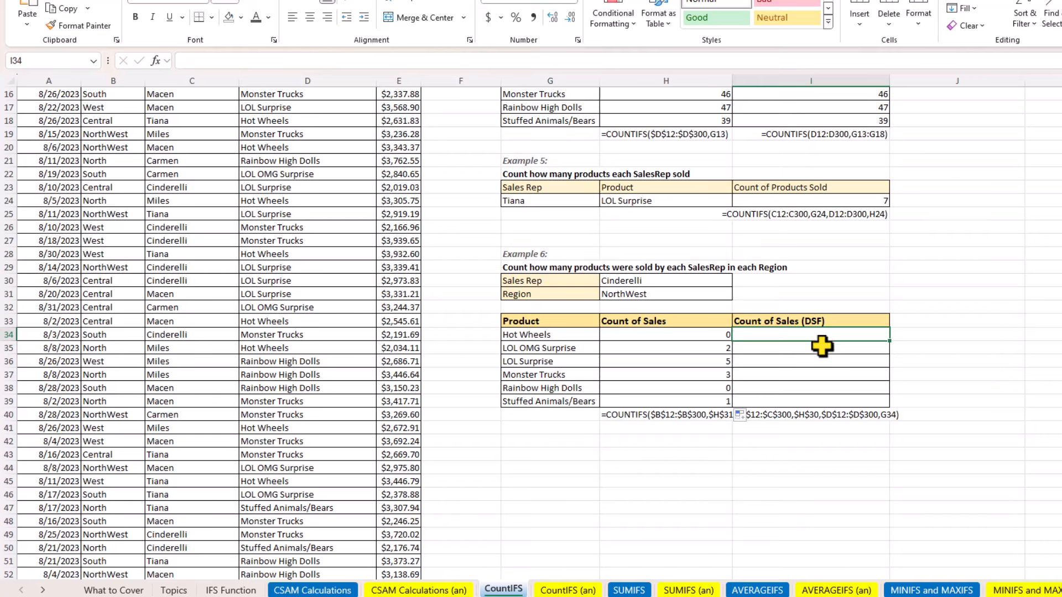
pyautogui.write('=coun')
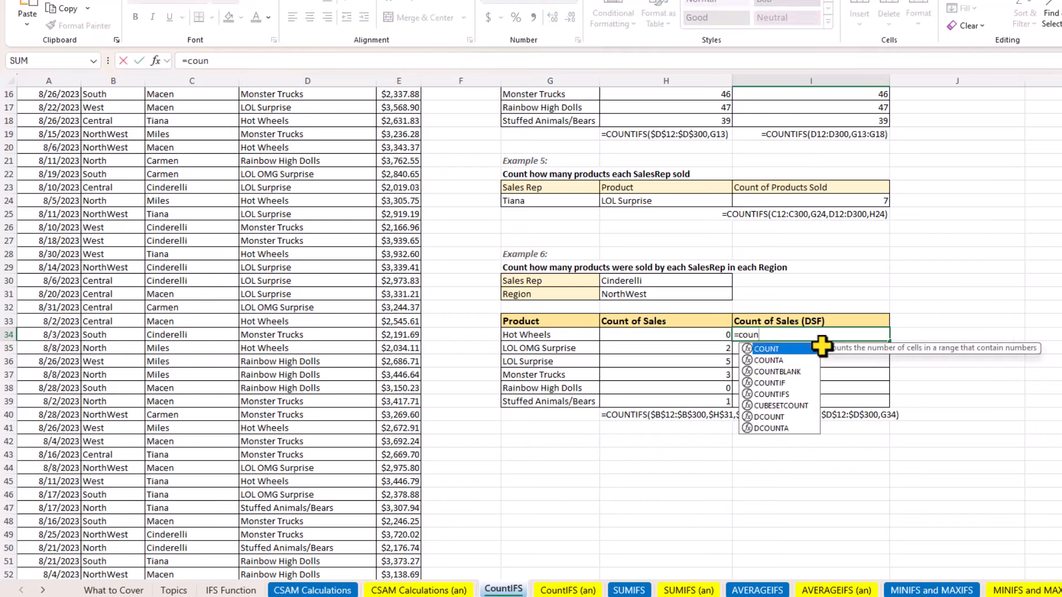
pyautogui.write('ti')
pyautogui.press('Down')
pyautogui.press('Tab')
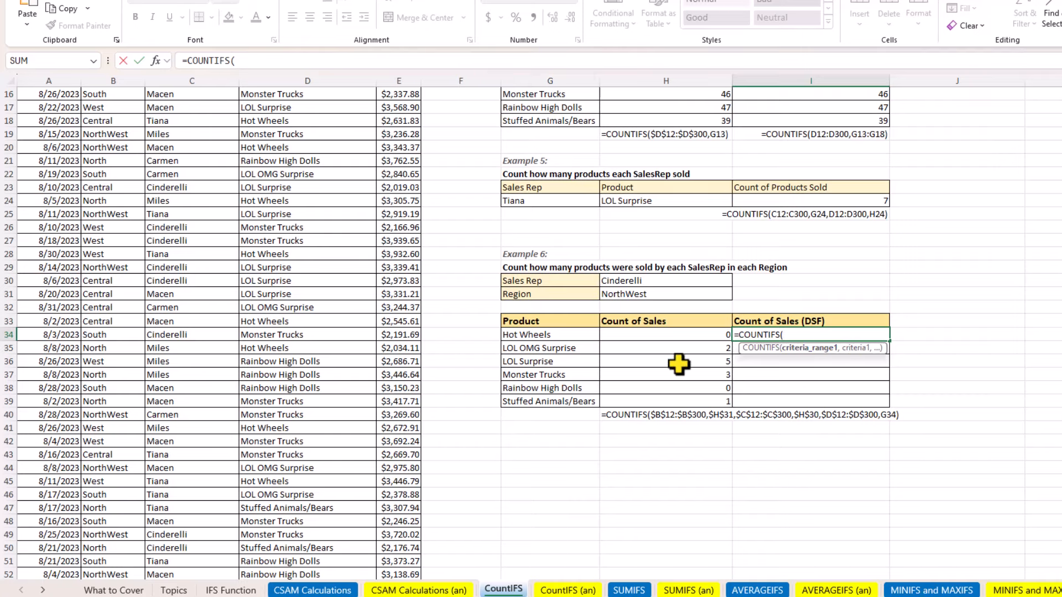
pyautogui.scroll(3, 681, 360)
pyautogui.click(172, 161)
pyautogui.hotkey('ctrl', 'shift', 'Down')
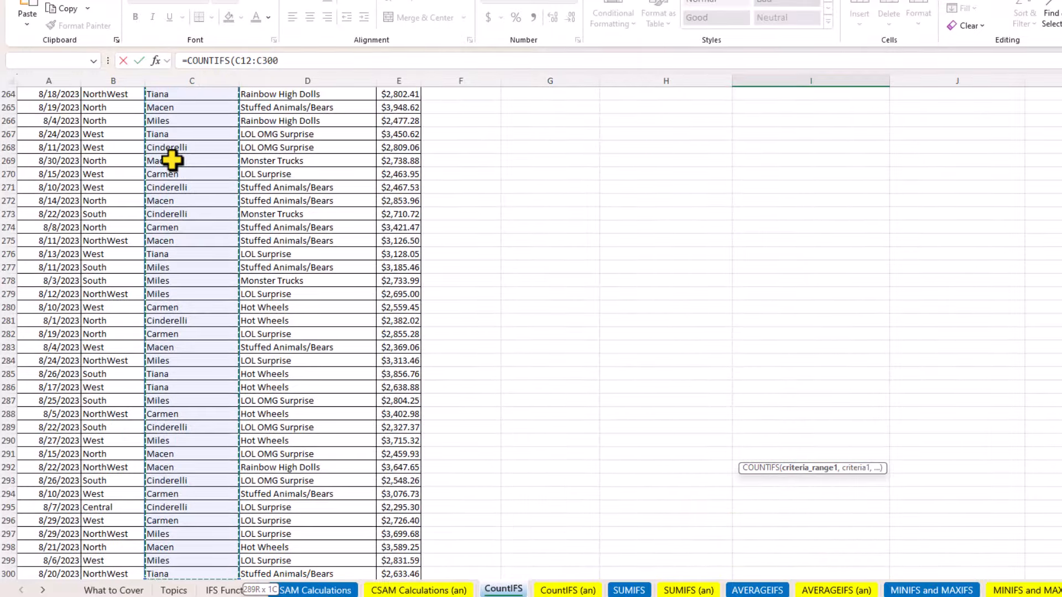
pyautogui.hotkey('ctrl', 'BackSpace')
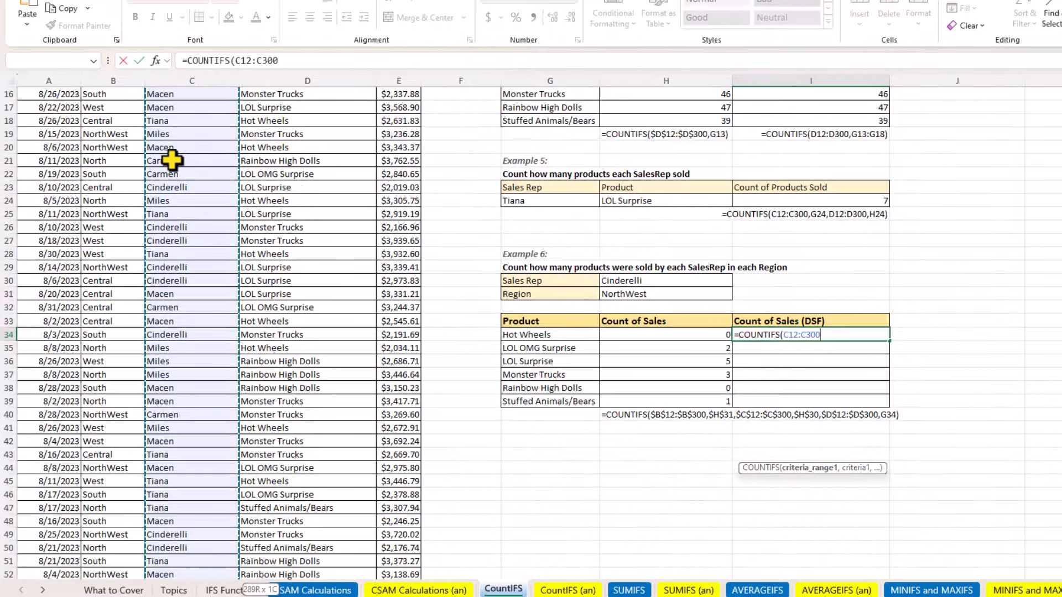
pyautogui.write(',')
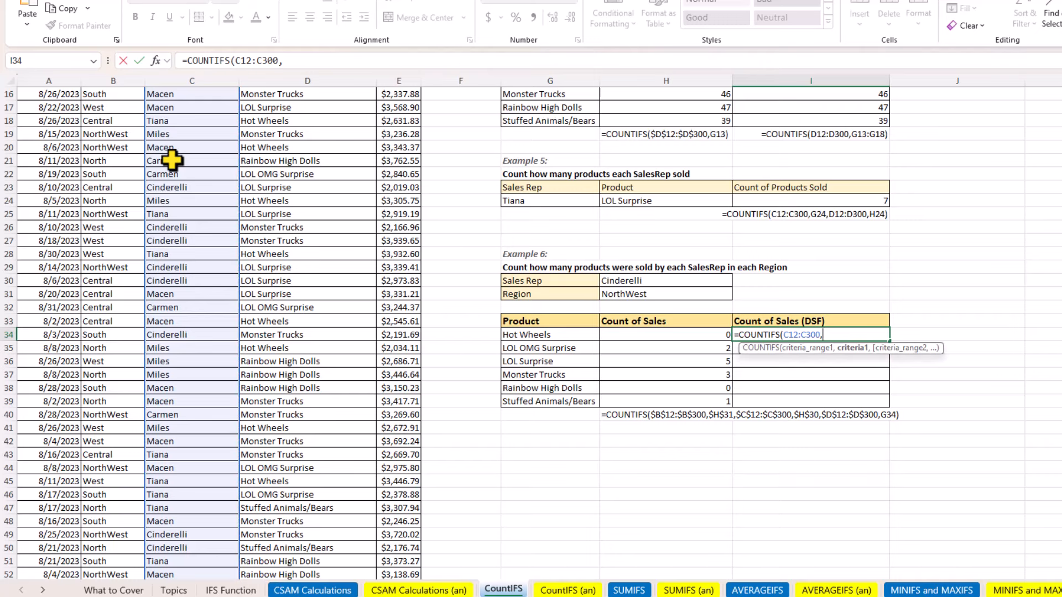
pyautogui.click(659, 281)
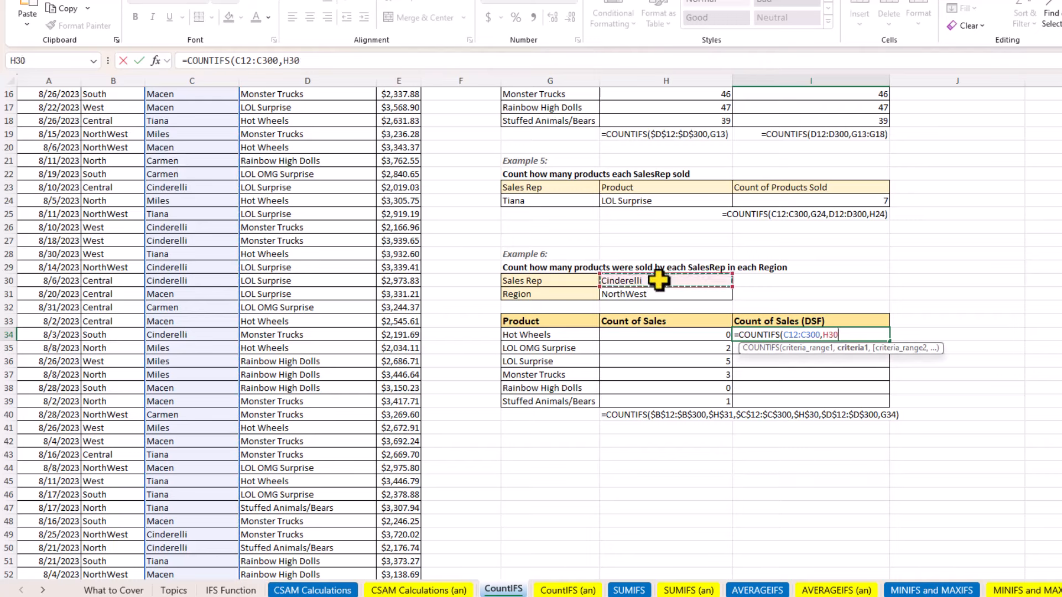
pyautogui.write(',')
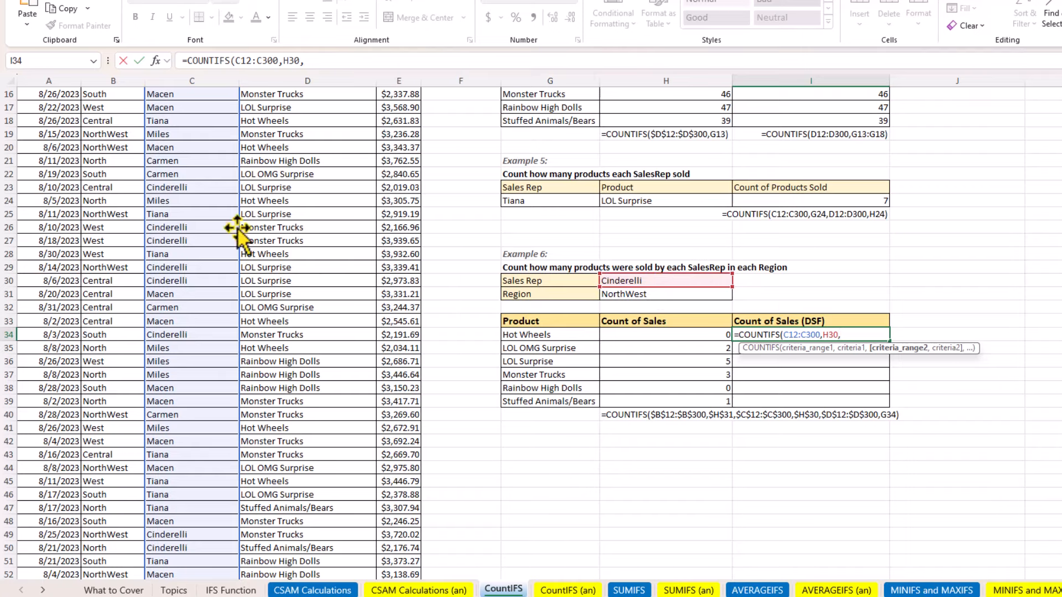
# Step: Add the region range B12:B300 with criterion H31 as the second pair in the I34 formula
pyautogui.scroll(3, 113, 162)
pyautogui.click(113, 163)
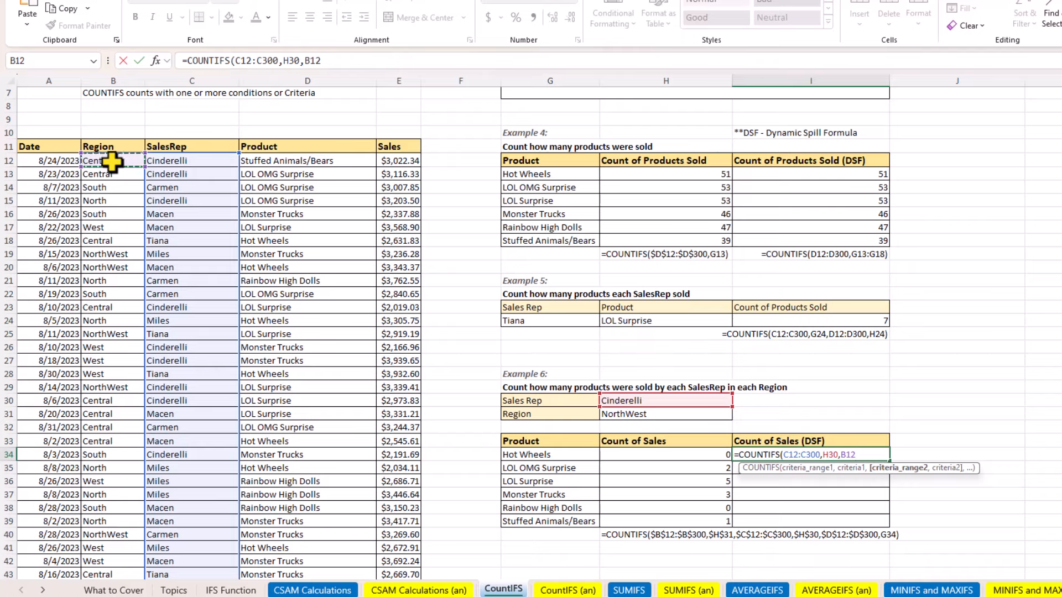
pyautogui.hotkey('ctrl', 'shift', 'Down')
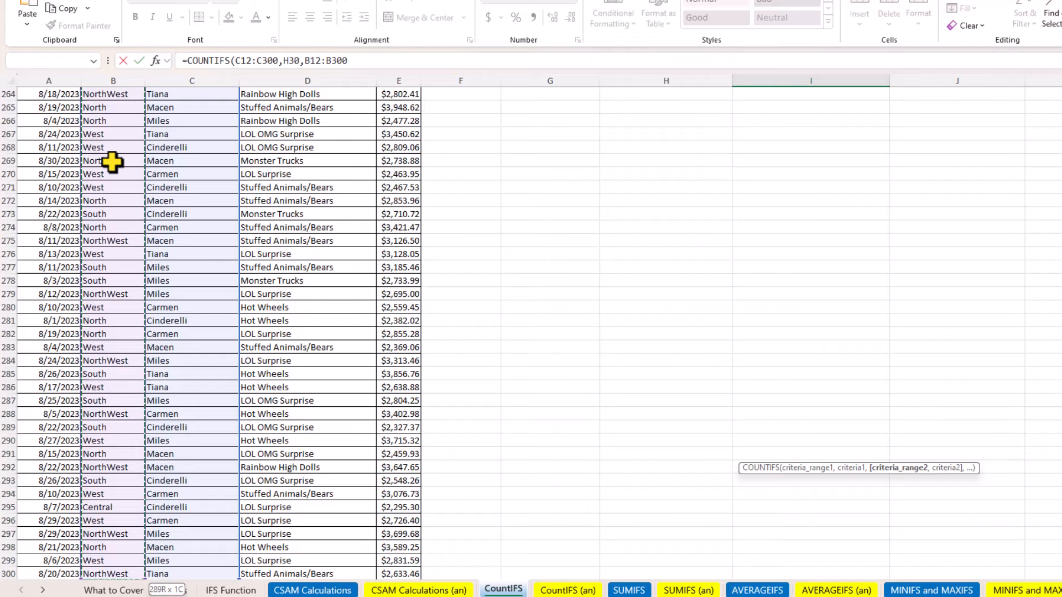
pyautogui.hotkey('ctrl', 'BackSpace')
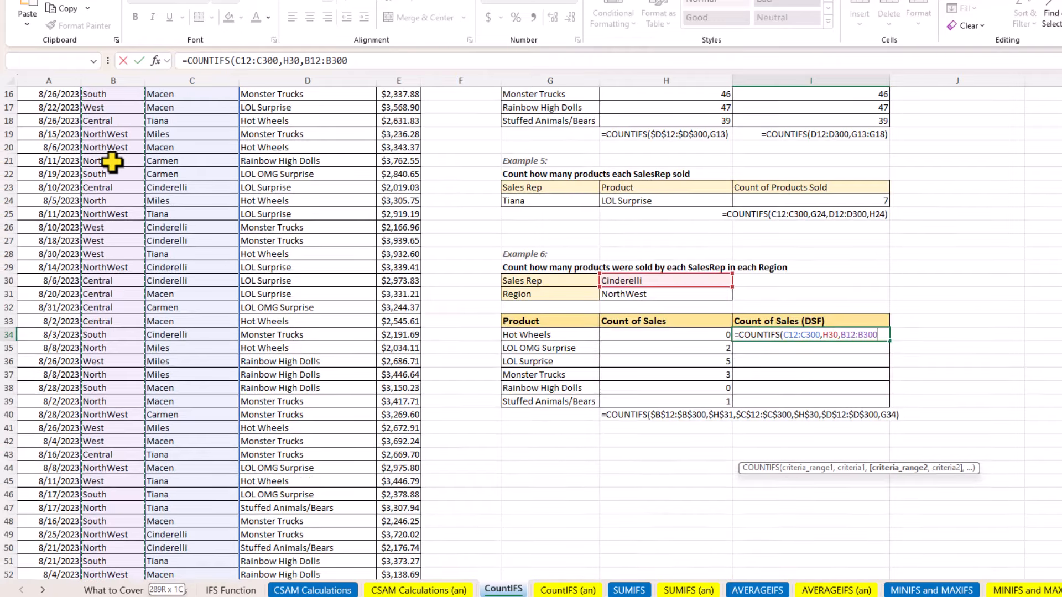
pyautogui.write(',')
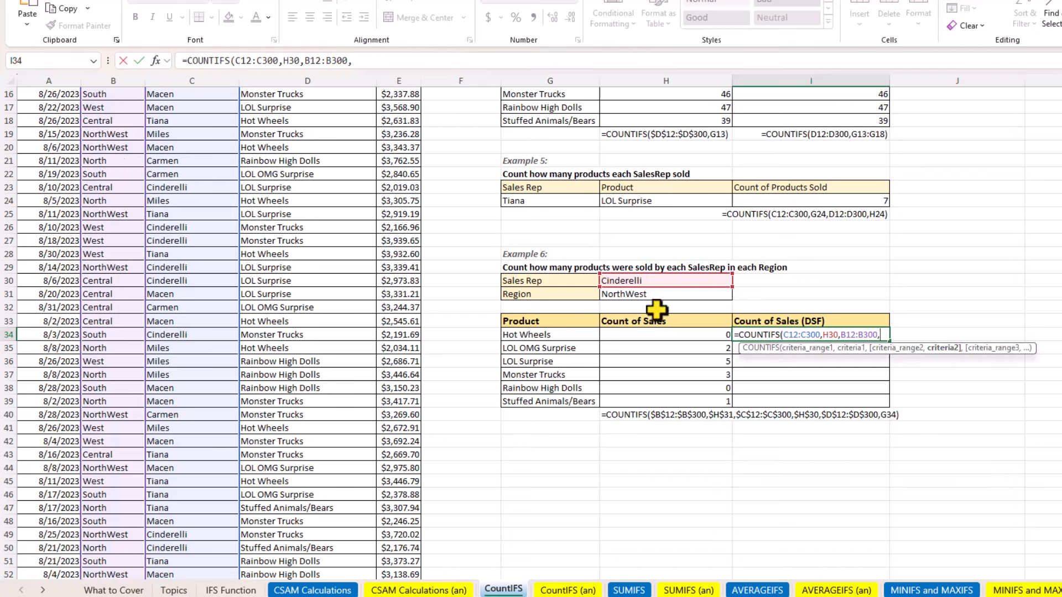
pyautogui.click(692, 293)
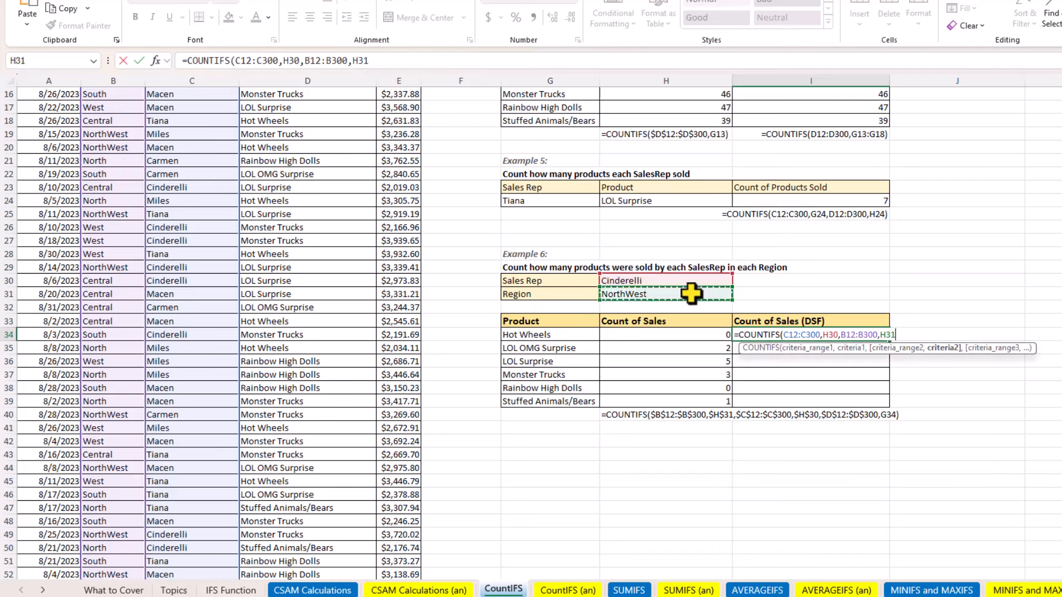
pyautogui.write(',')
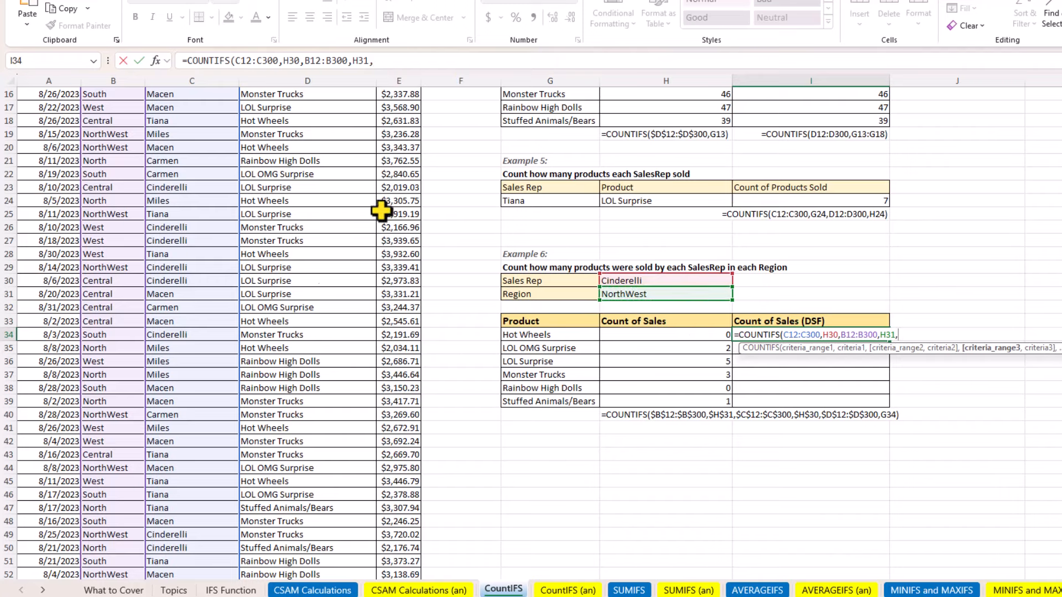
# Step: Complete the I34 COUNTIFS formula with the product range D12:D300 and the spilling criteria G34:G39, and enter it
pyautogui.scroll(3, 381, 213)
pyautogui.click(295, 162)
pyautogui.hotkey('ctrl', 'shift', 'Down')
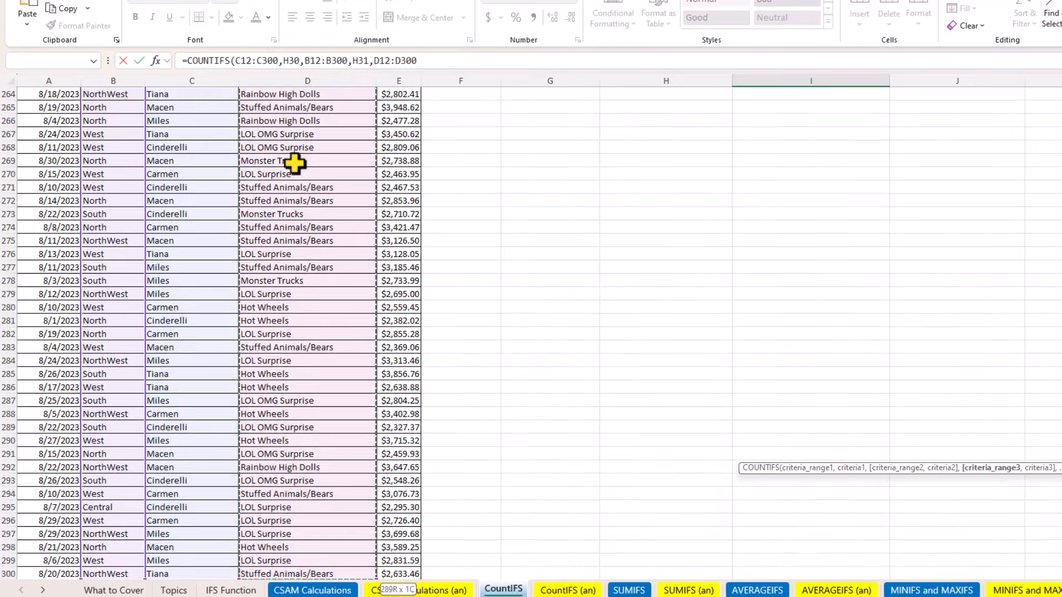
pyautogui.hotkey('ctrl', 'BackSpace')
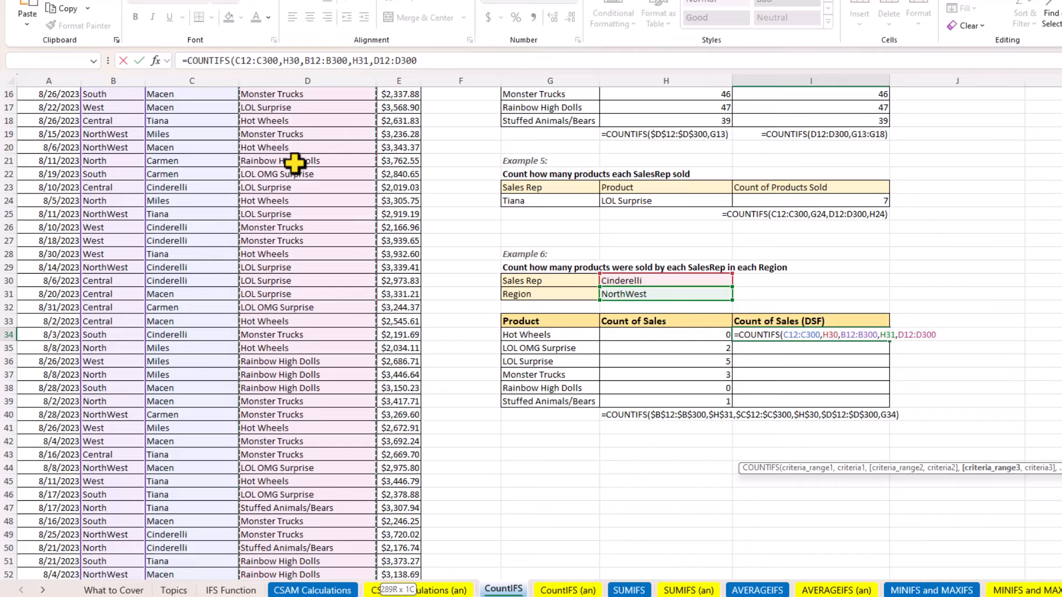
pyautogui.write(',')
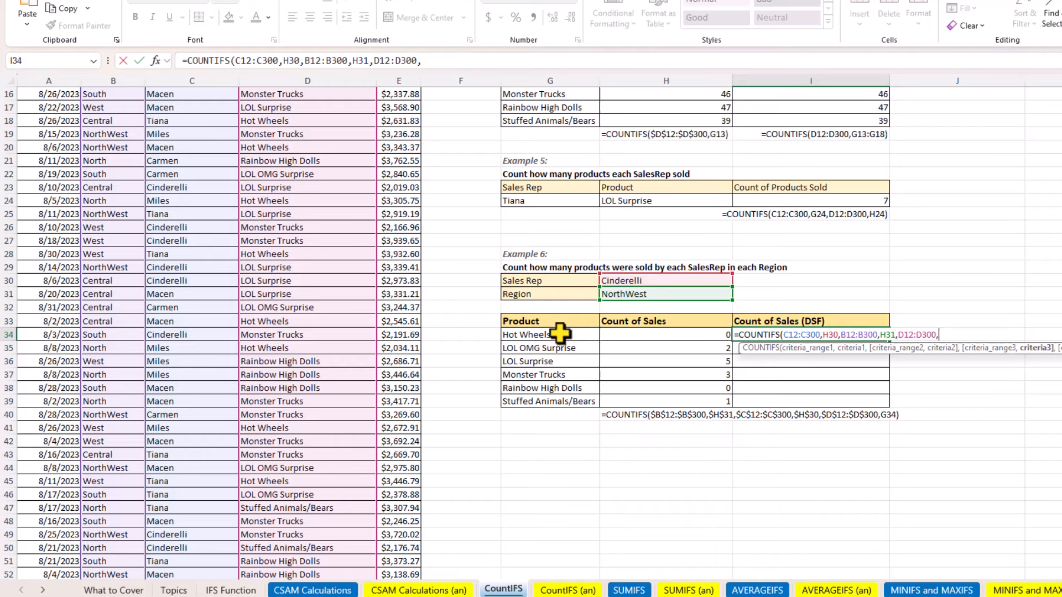
pyautogui.moveTo(560, 332); pyautogui.dragTo(557, 399)
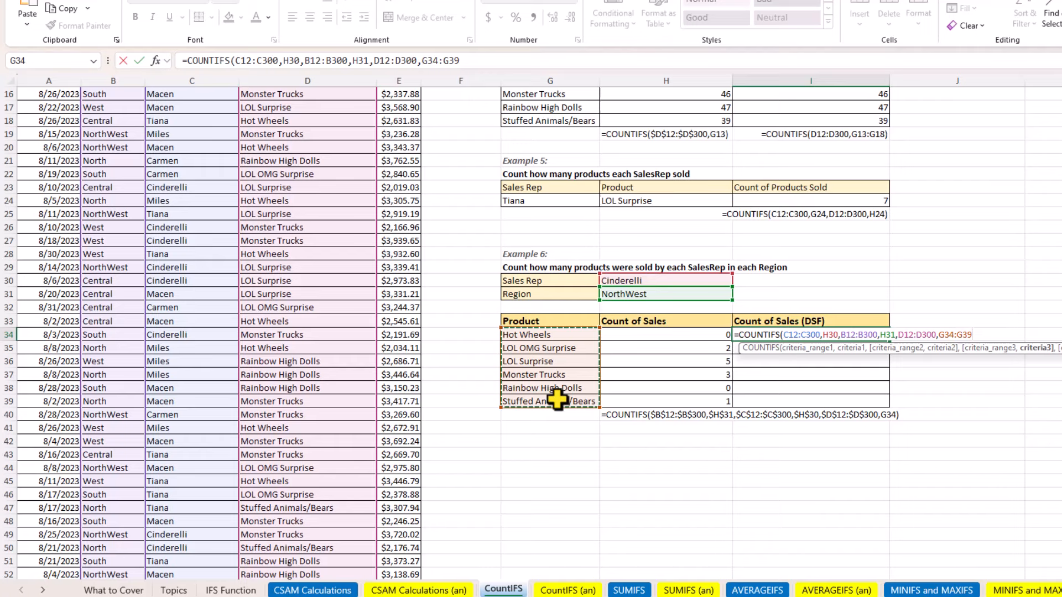
pyautogui.write(')')
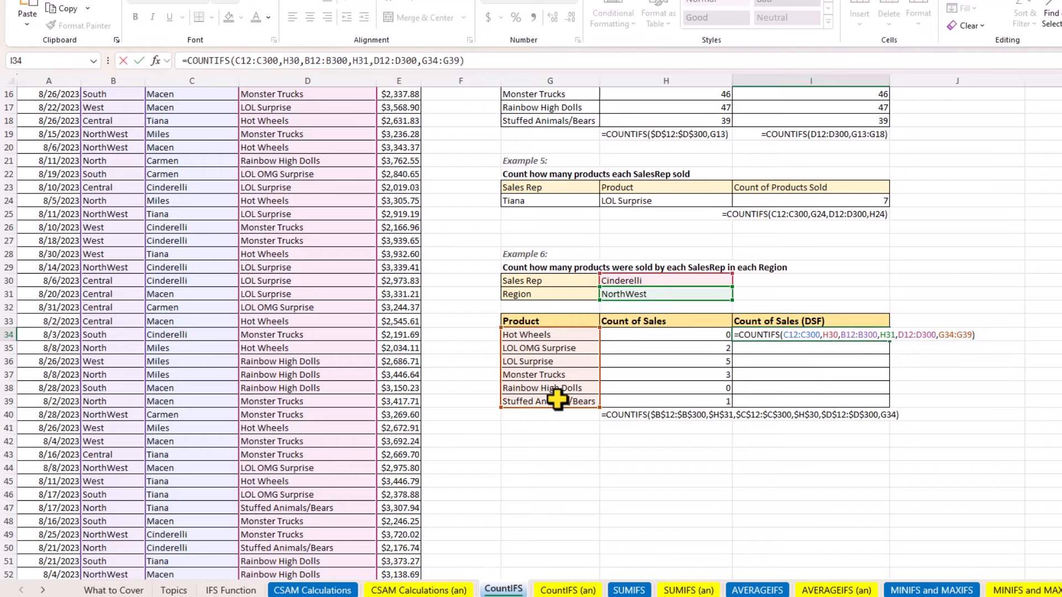
pyautogui.press('Return')
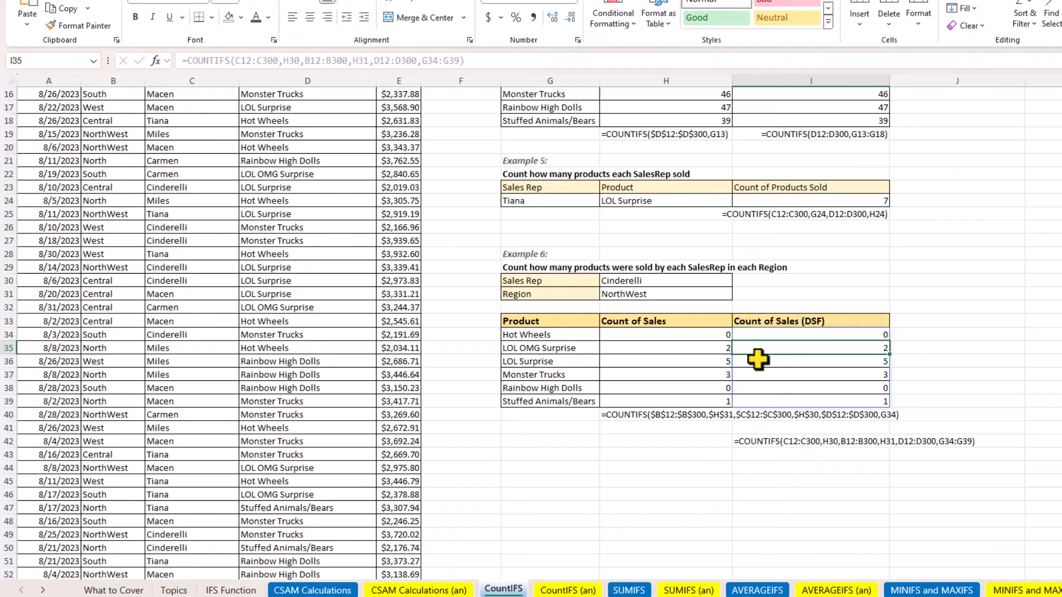
# Step: Switch to the SUMIFS sheet and begin a SUMIFS formula in H16, the first Sales (DSF) cell of Example 7
pyautogui.scroll(1, 755, 357)
pyautogui.scroll(1, 759, 361)
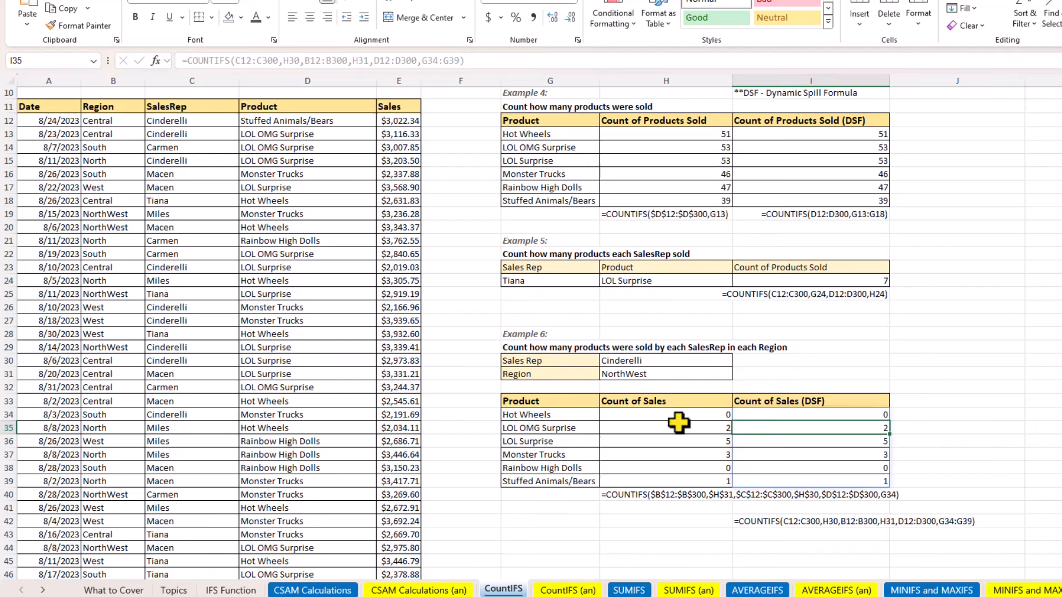
pyautogui.click(631, 591)
pyautogui.scroll(1, 728, 326)
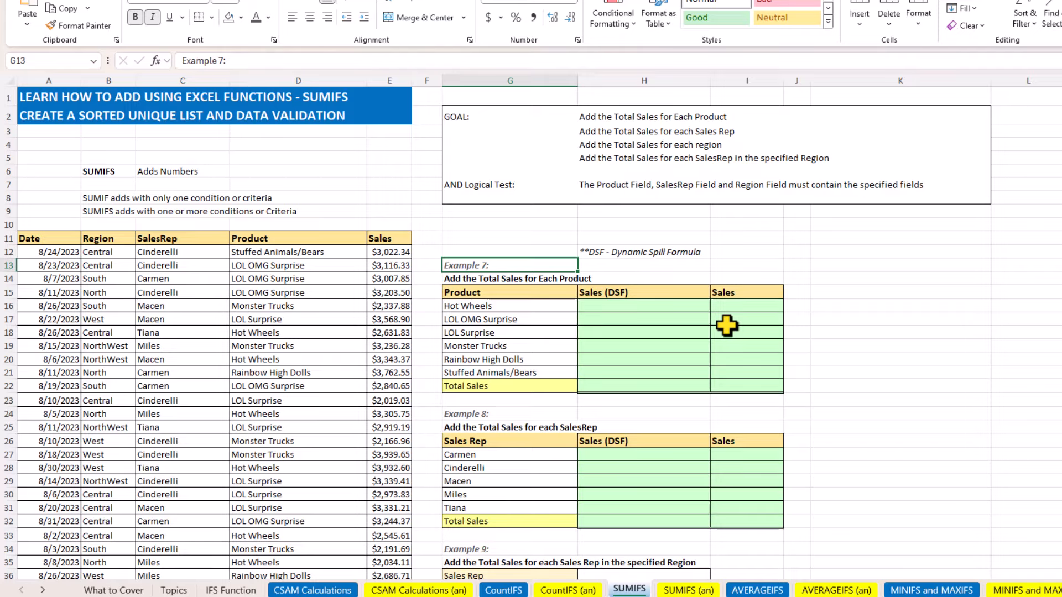
pyautogui.scroll(-5, 596, 299)
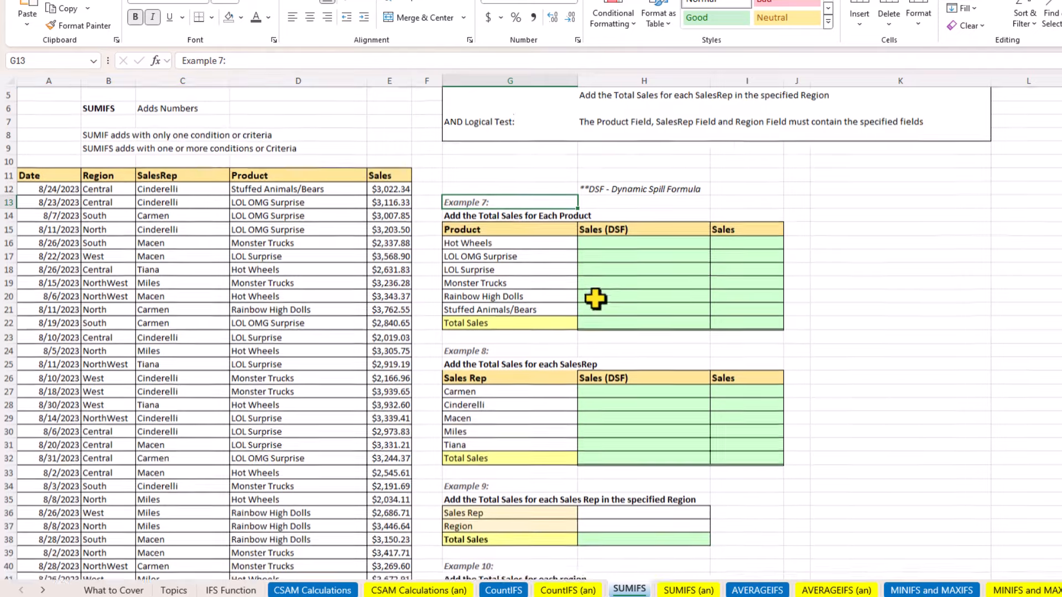
pyautogui.scroll(5, 595, 298)
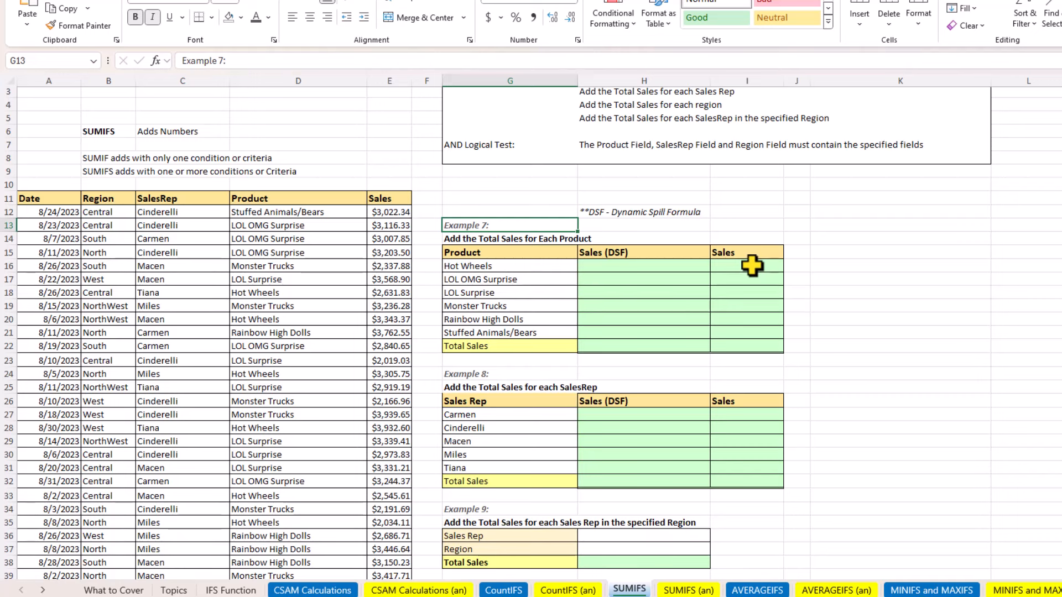
pyautogui.click(678, 269)
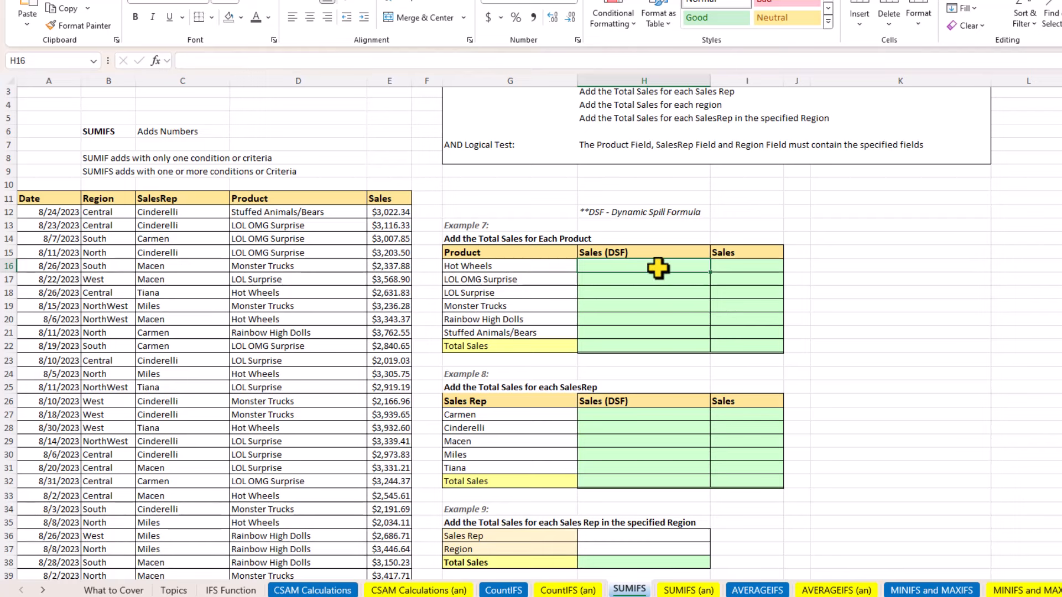
pyautogui.write('=sumif')
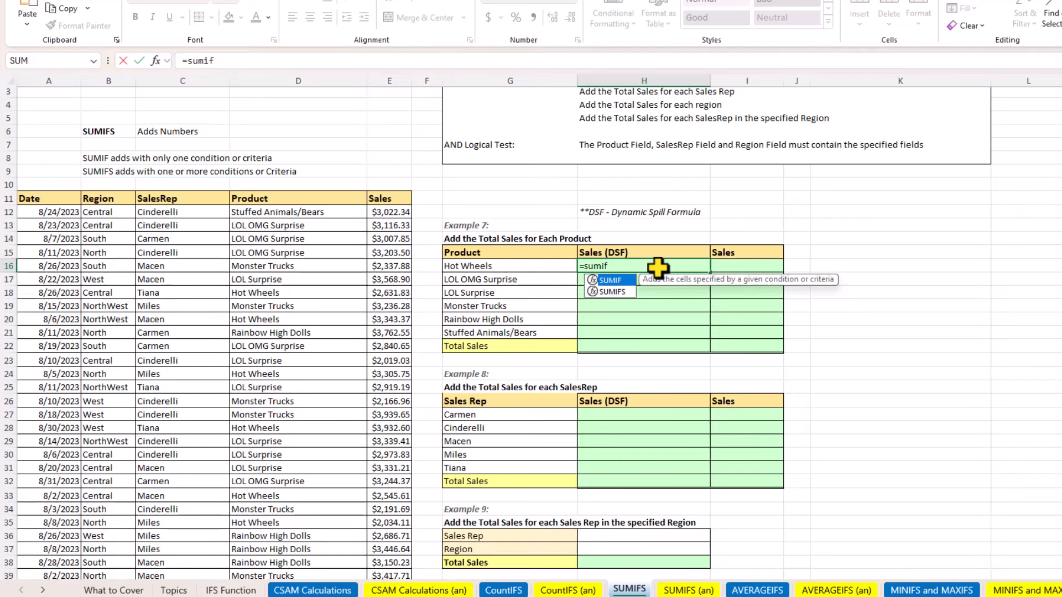
pyautogui.write('s')
pyautogui.press('Tab')
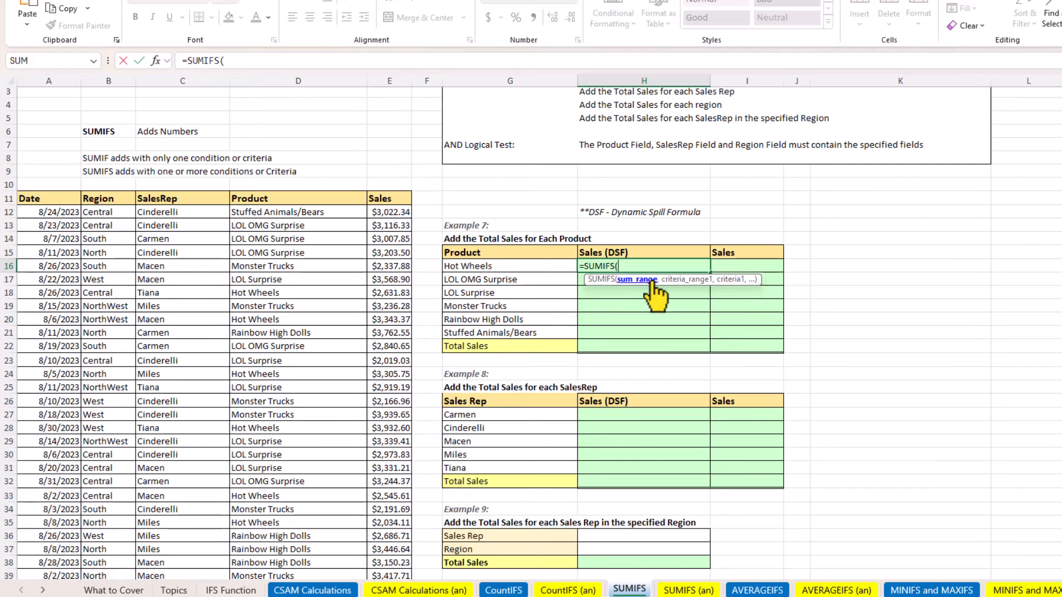
# Step: Complete the SUMIFS formula in H16 with sum range E12:E300, criteria range D12:D300 and the product list G16:G21 as criteria
pyautogui.click(390, 210)
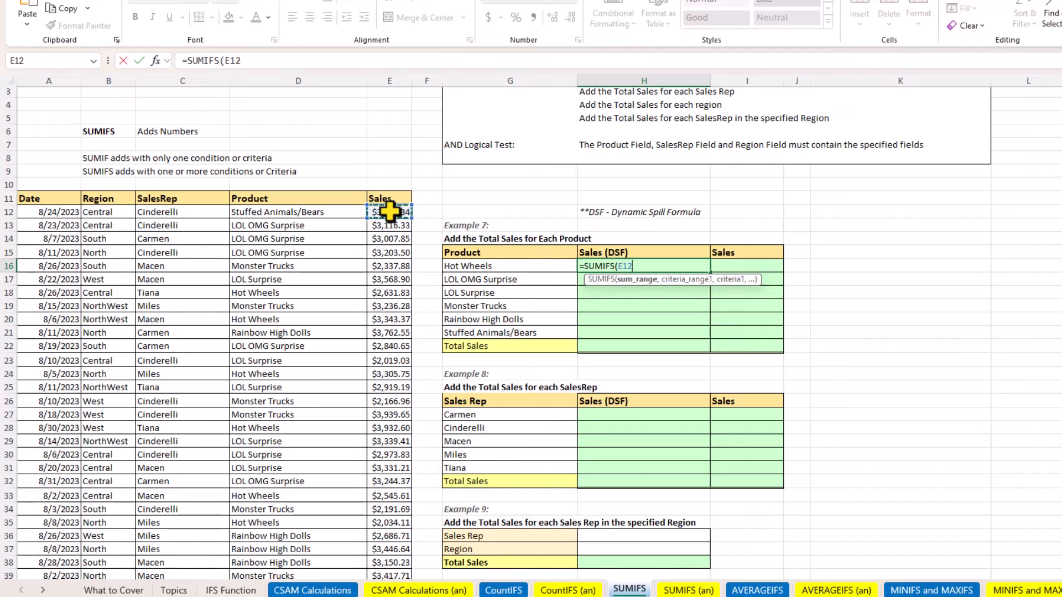
pyautogui.hotkey('ctrl', 'shift', 'Down')
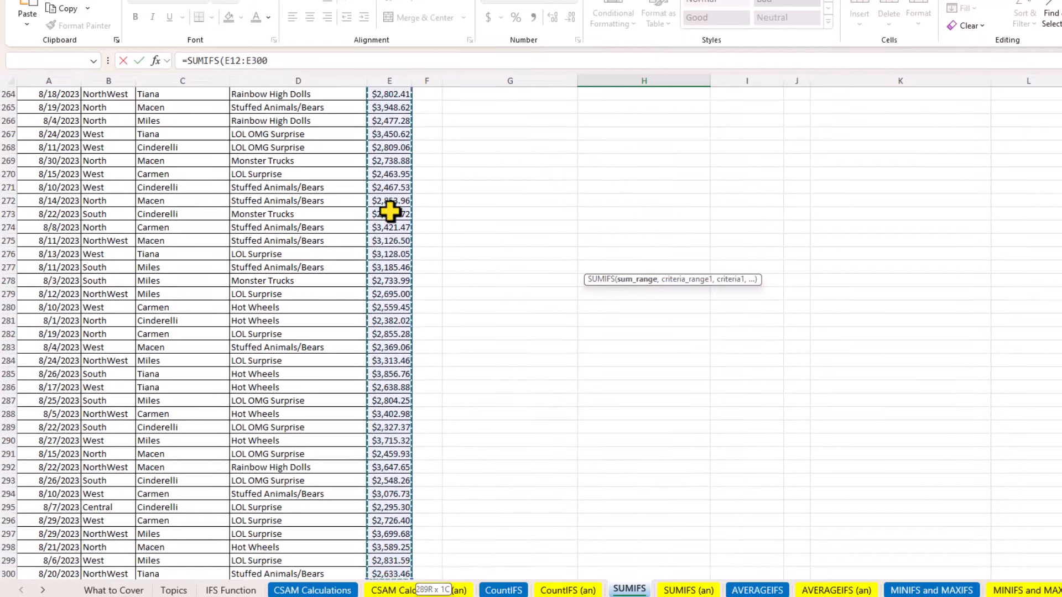
pyautogui.hotkey('ctrl', 'BackSpace')
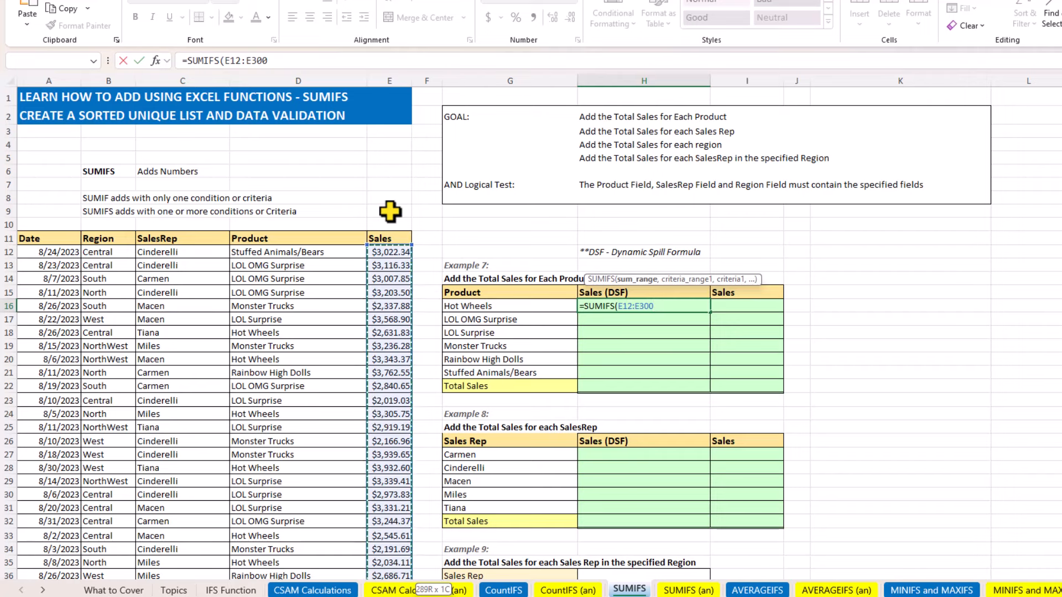
pyautogui.write(',')
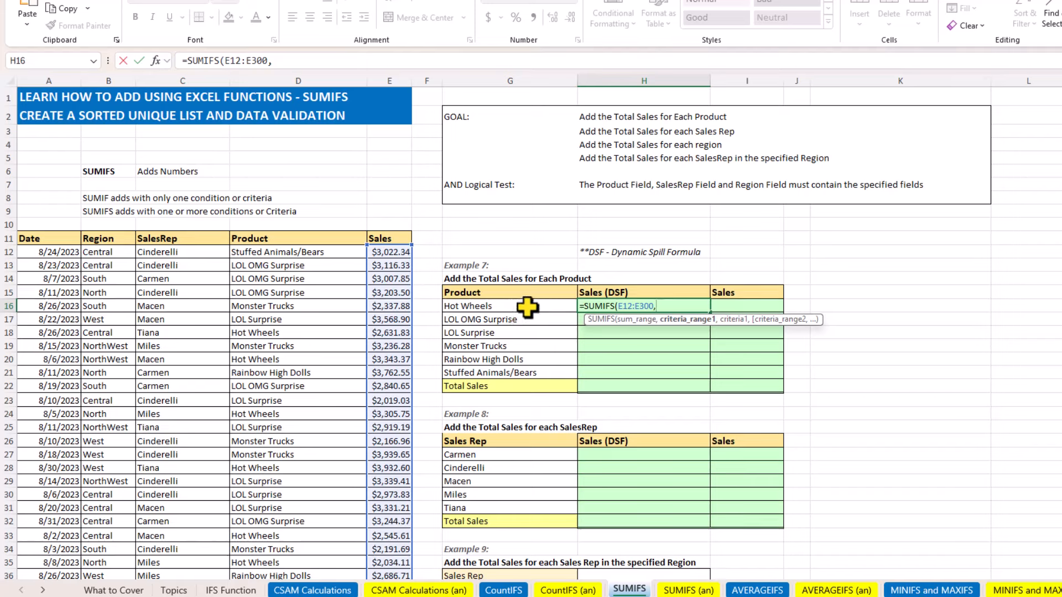
pyautogui.click(306, 253)
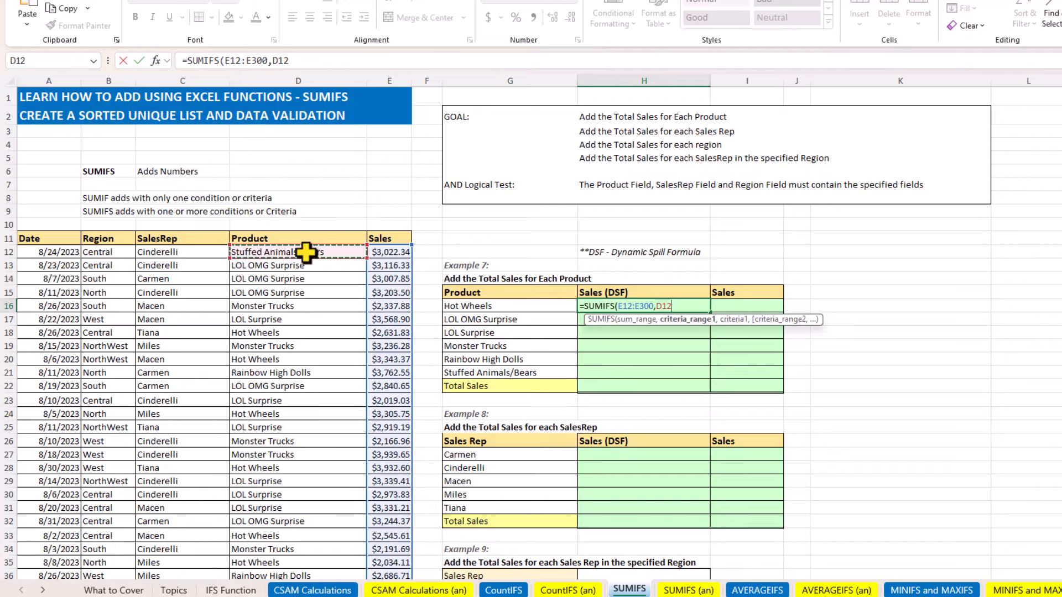
pyautogui.hotkey('ctrl', 'shift', 'Down')
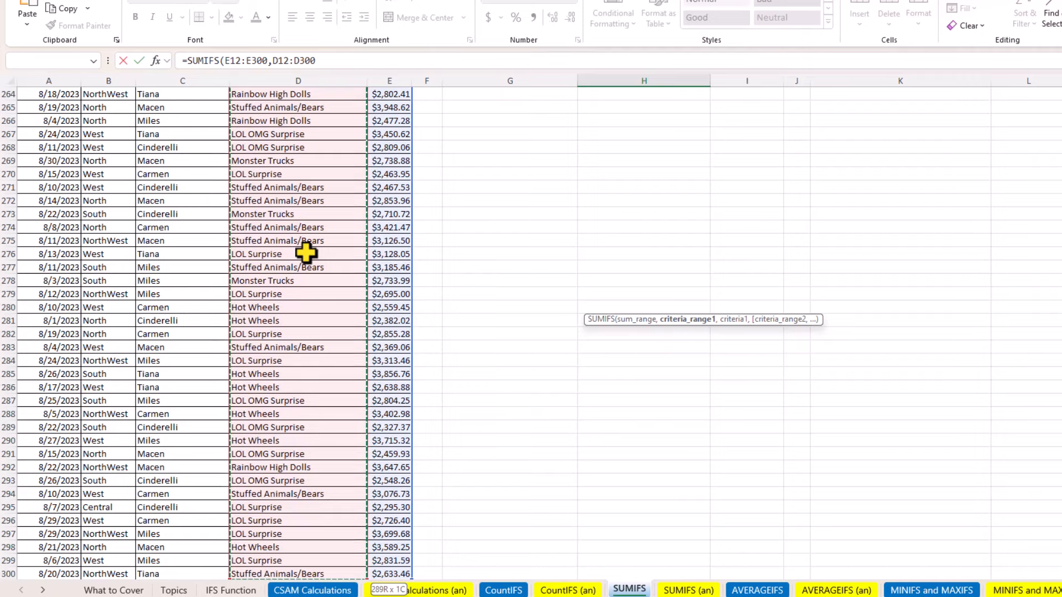
pyautogui.hotkey('ctrl', 'BackSpace')
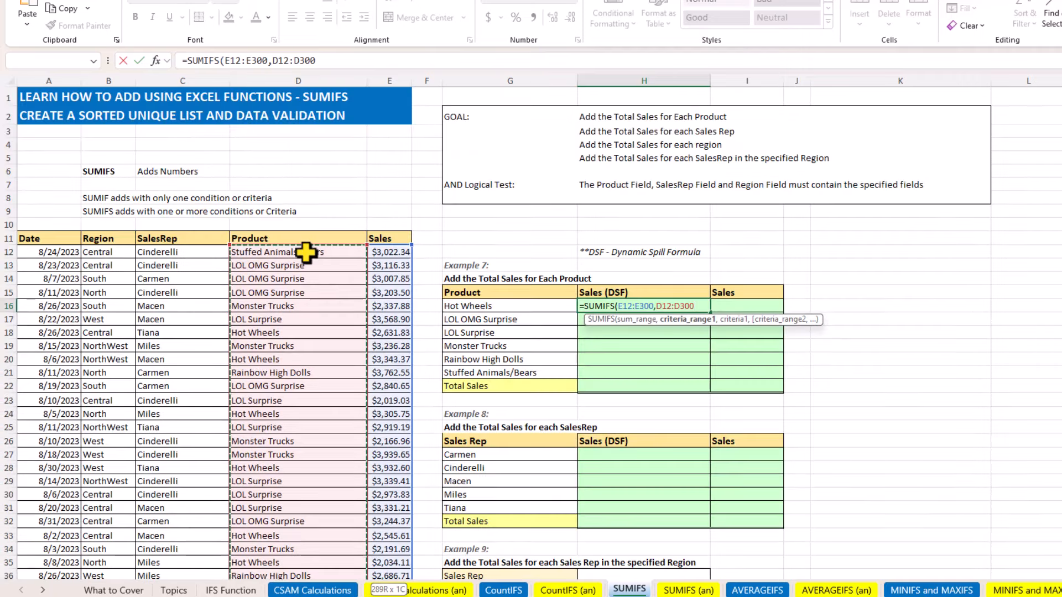
pyautogui.write(',')
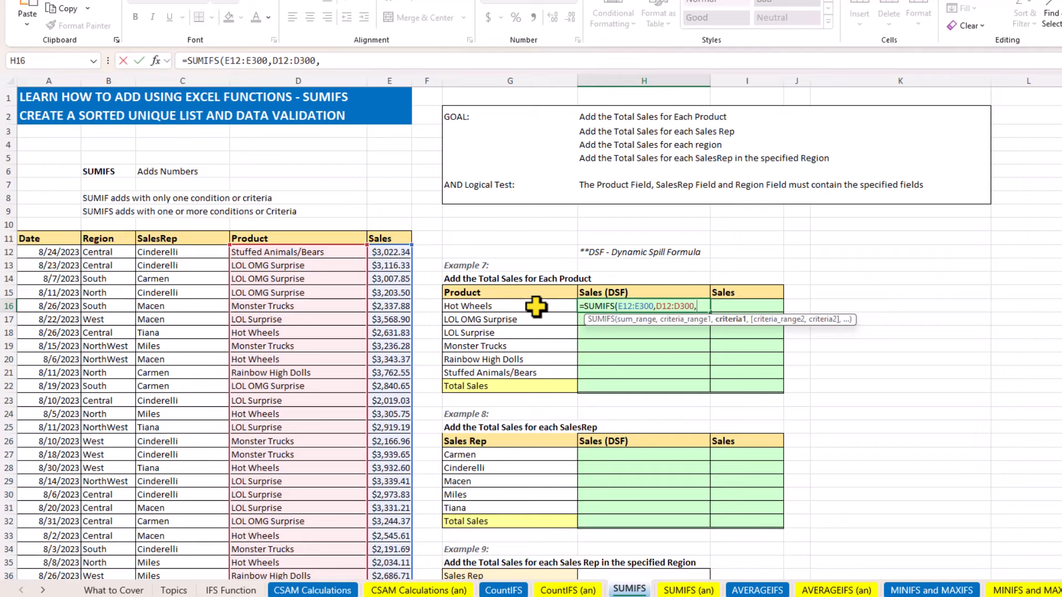
pyautogui.moveTo(535, 305); pyautogui.dragTo(540, 368)
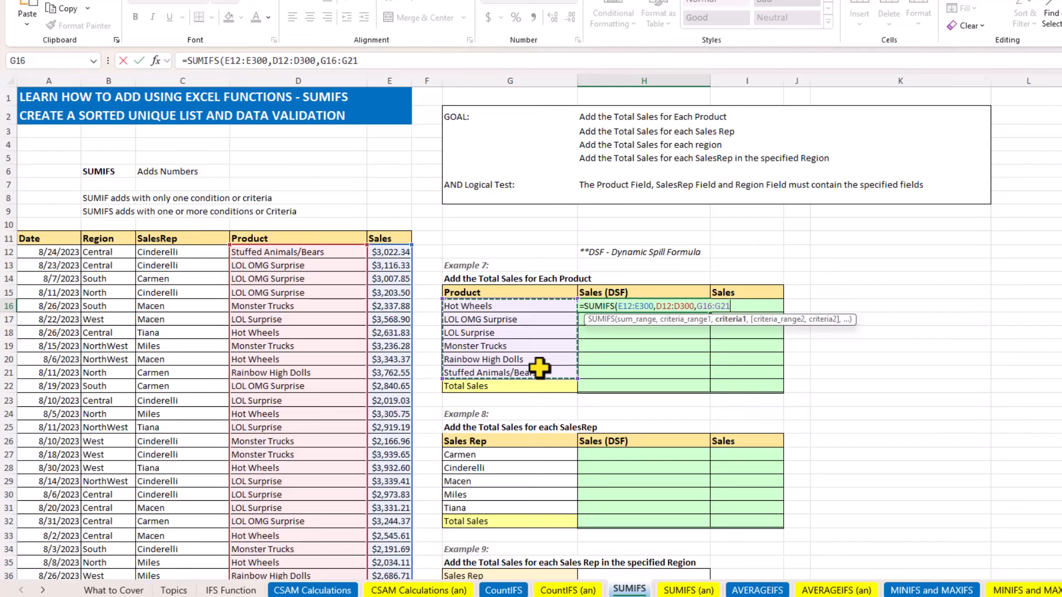
pyautogui.write(')')
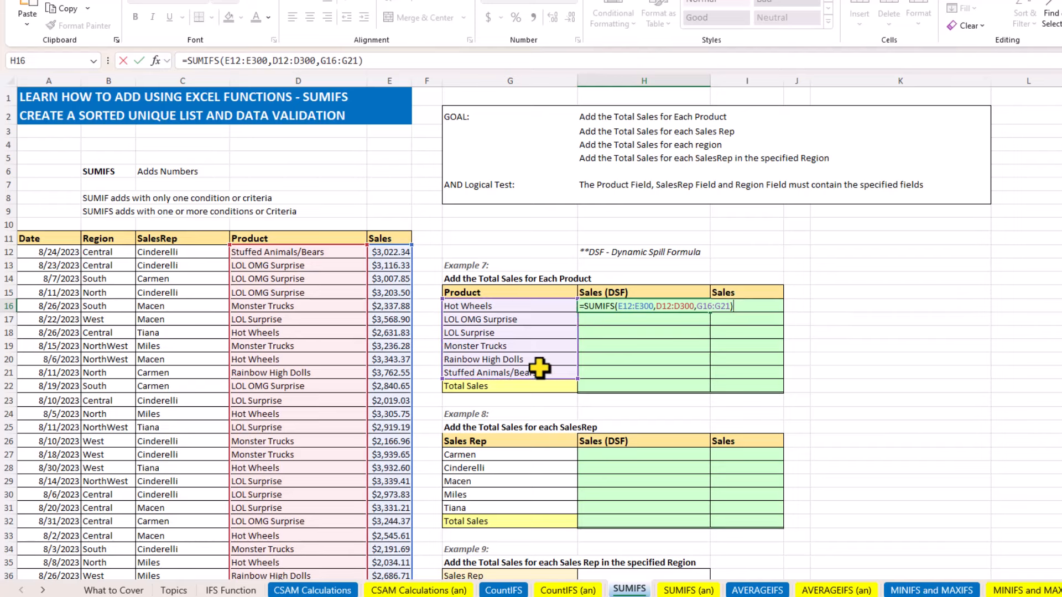
pyautogui.press('Return')
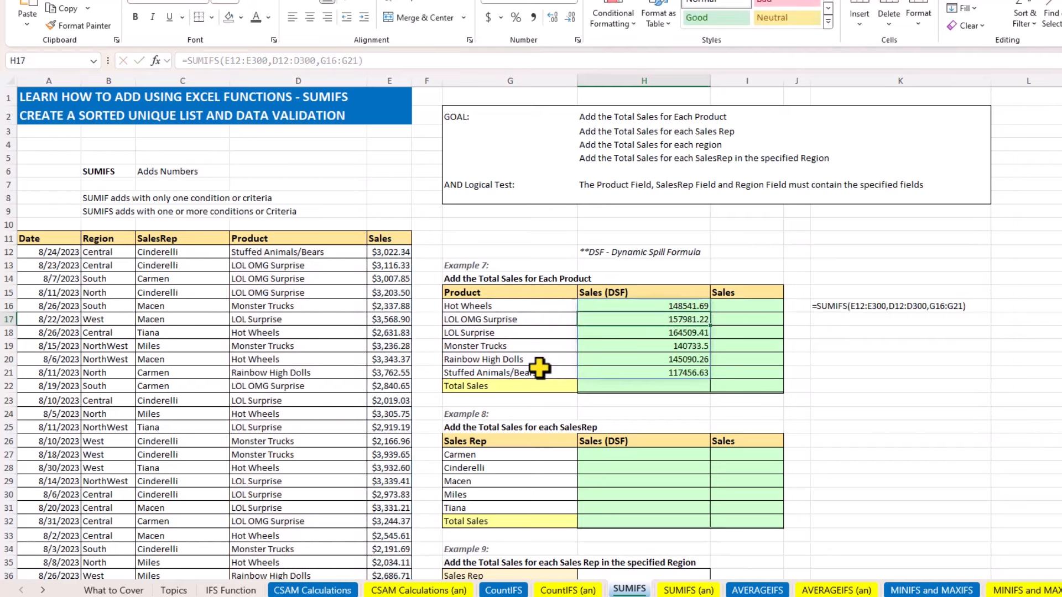
# Step: Start a SUMIFS formula in I16 with the absolute sum range $E$12:$E$300
pyautogui.click(757, 306)
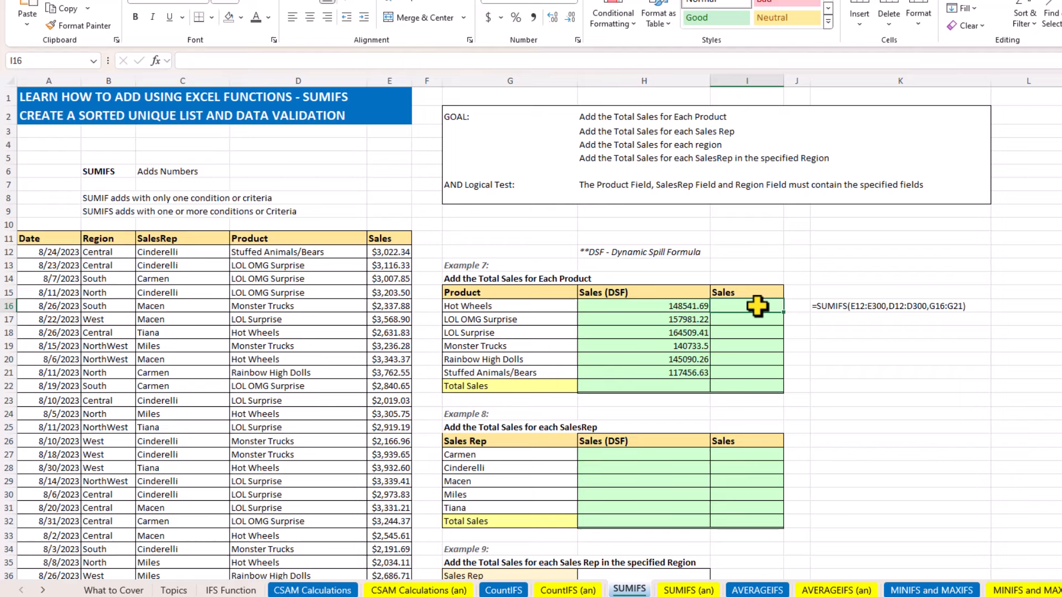
pyautogui.write('=')
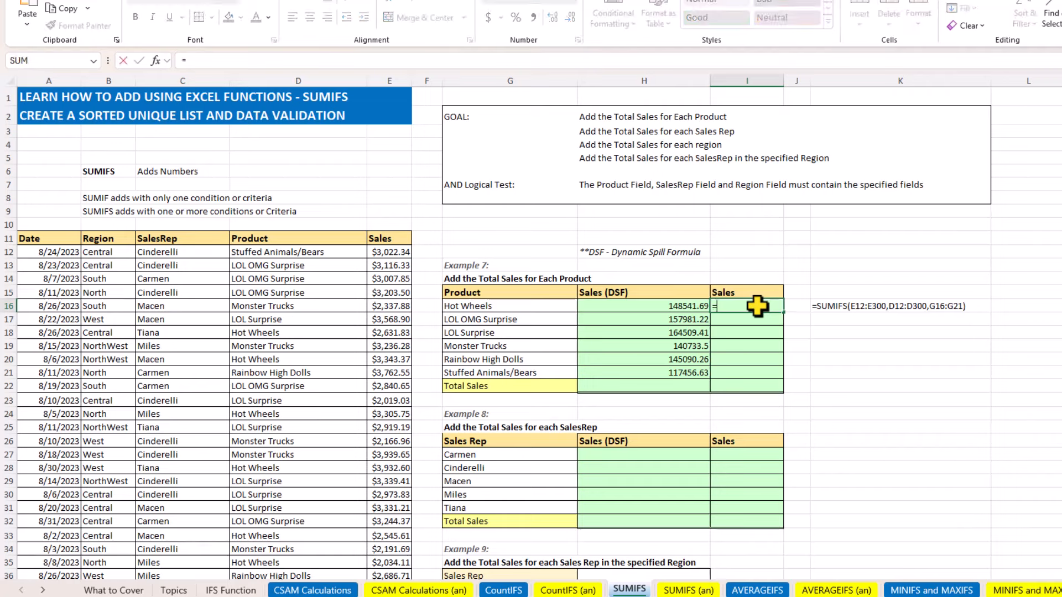
pyautogui.write('sumif')
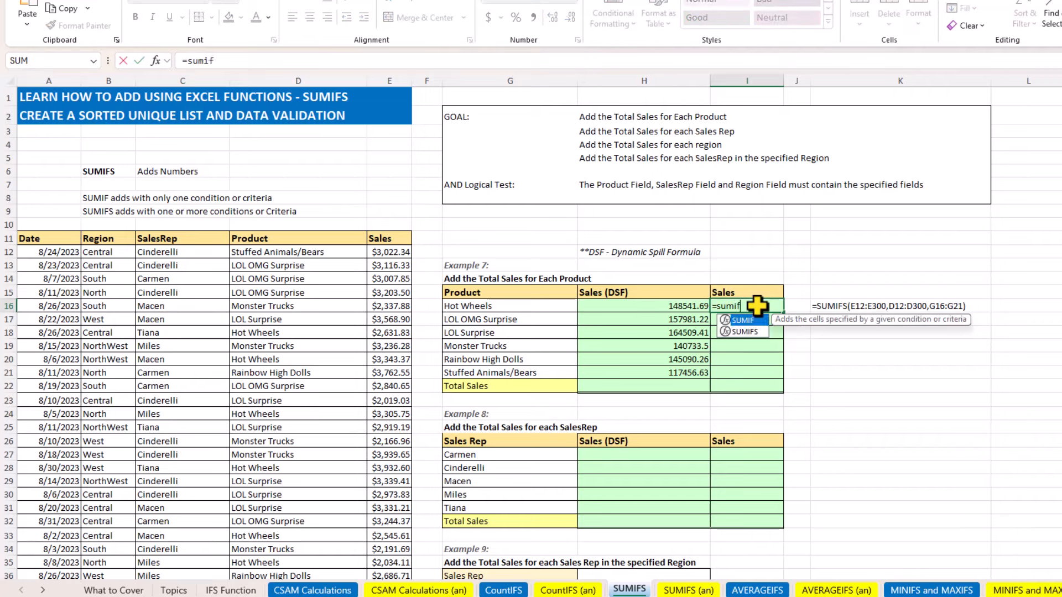
pyautogui.write('s')
pyautogui.press('Tab')
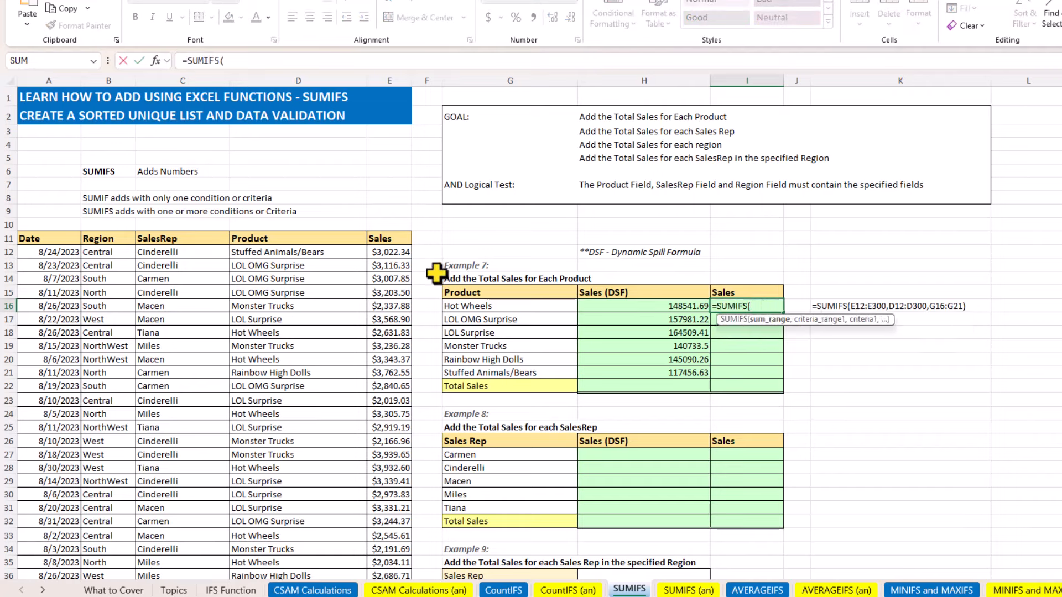
pyautogui.click(395, 254)
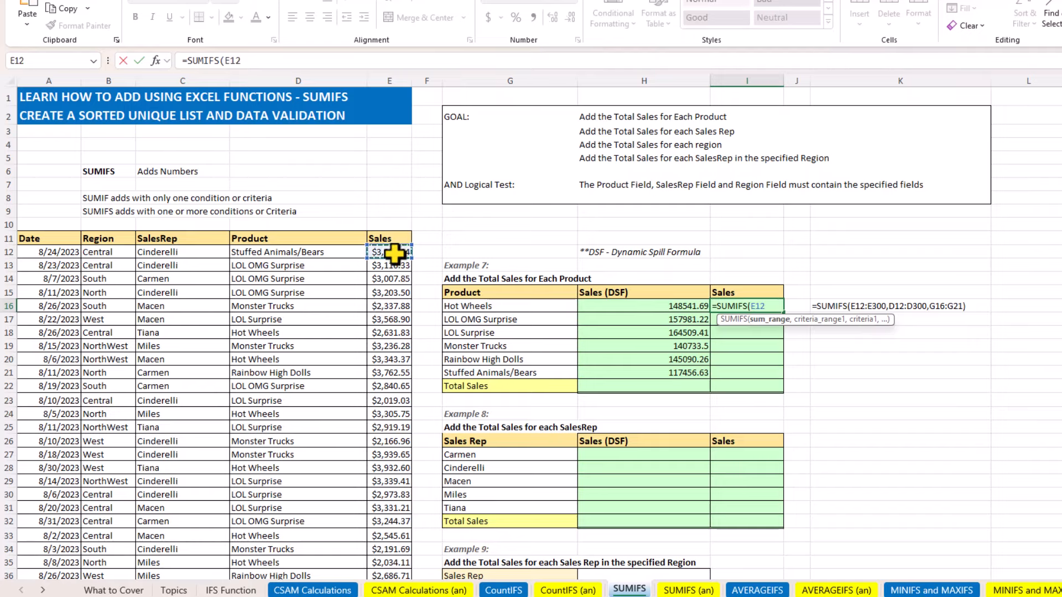
pyautogui.hotkey('ctrl', 'shift', 'Down')
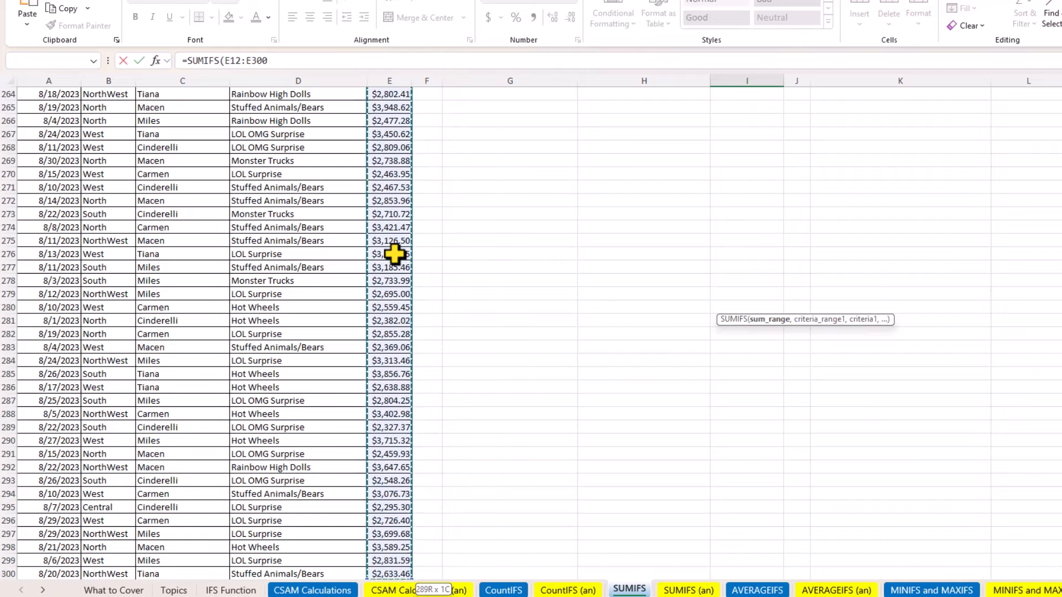
pyautogui.press('F4')
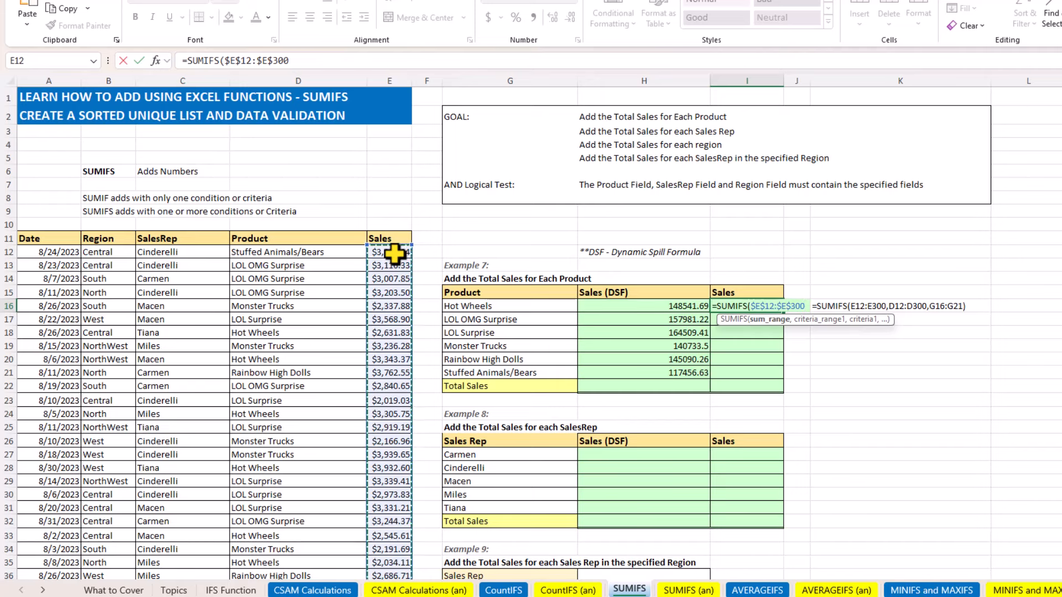
pyautogui.write(',')
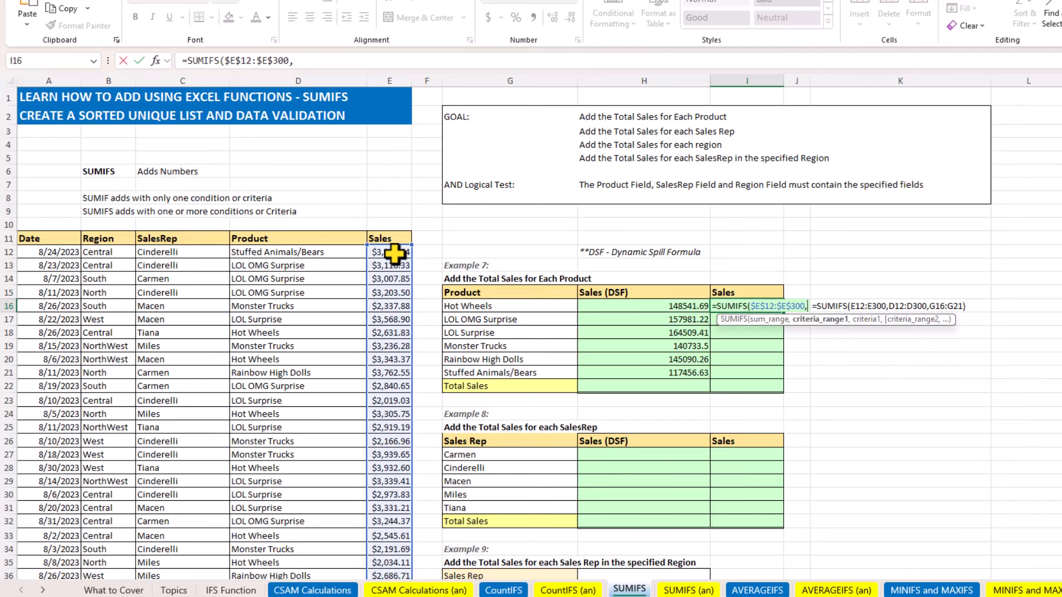
# Step: Finish the I16 formula with the absolute criteria range $D$12:$D$300 and criterion G16, keeping I16 selected
pyautogui.click(275, 254)
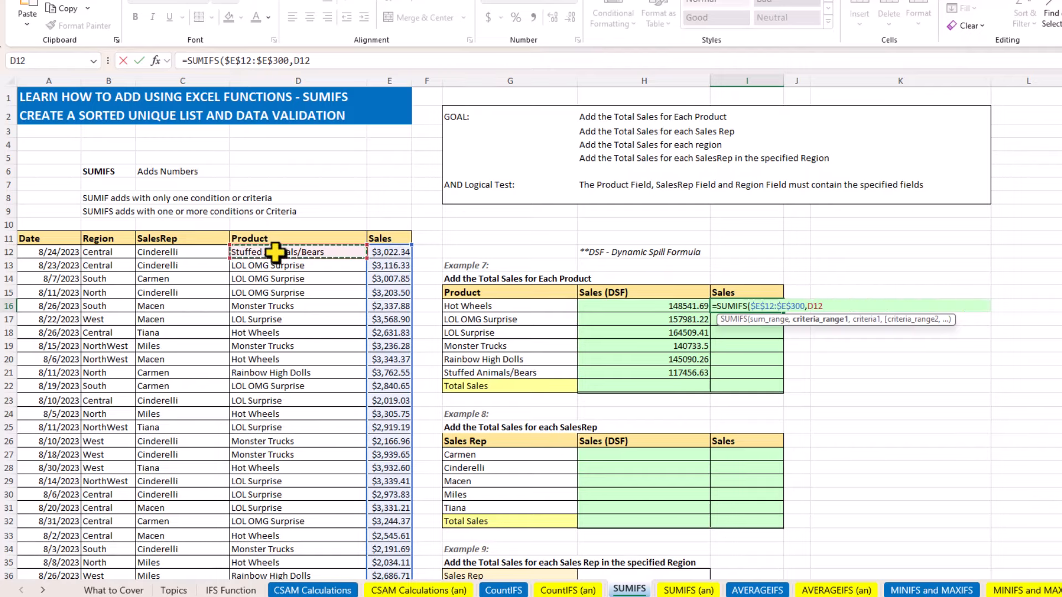
pyautogui.hotkey('ctrl', 'shift', 'Down')
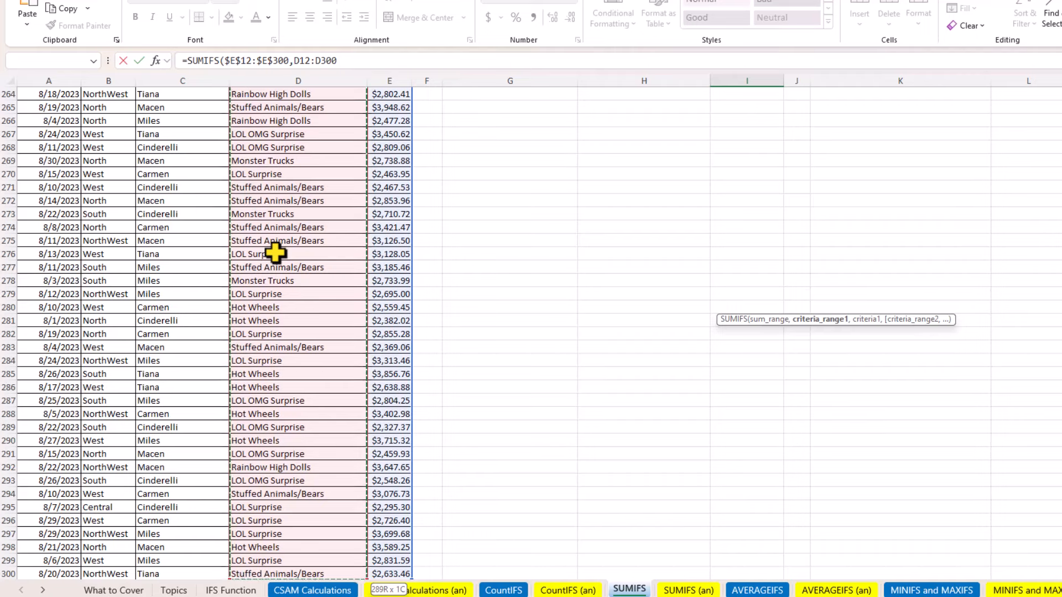
pyautogui.press('F4')
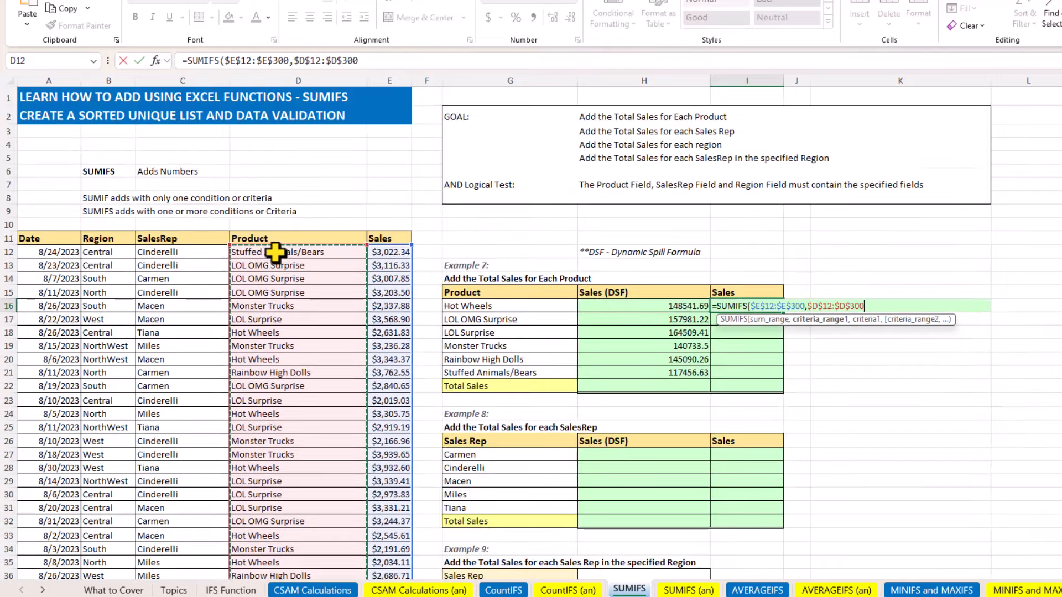
pyautogui.write(',')
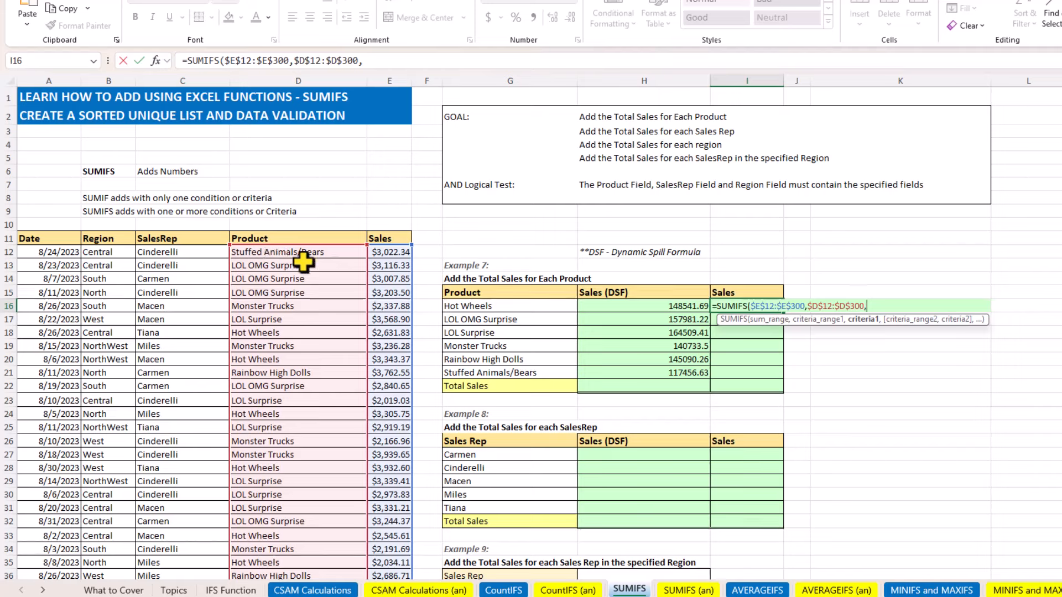
pyautogui.click(534, 308)
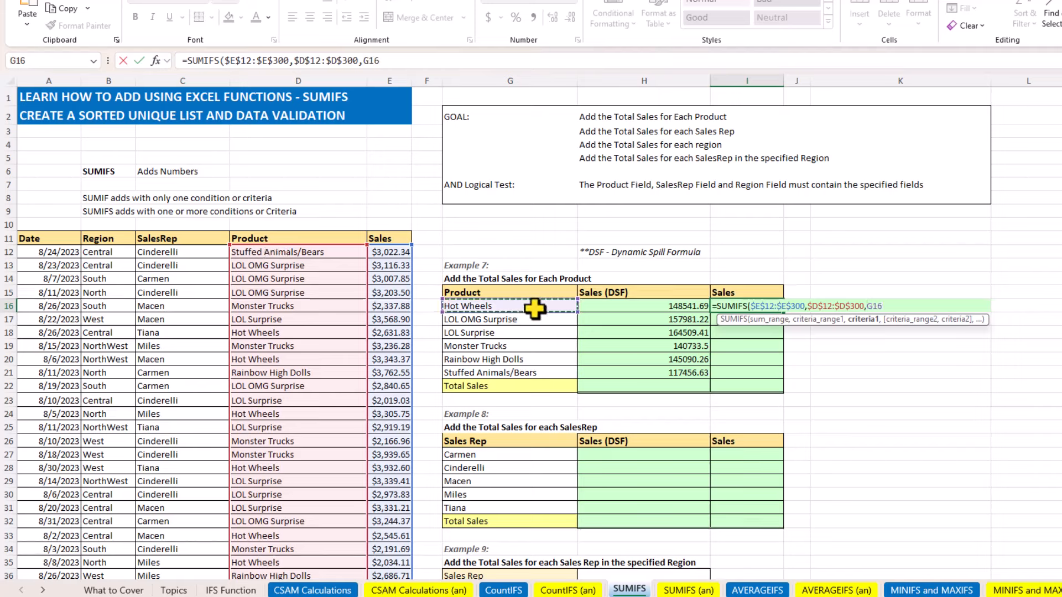
pyautogui.write(')')
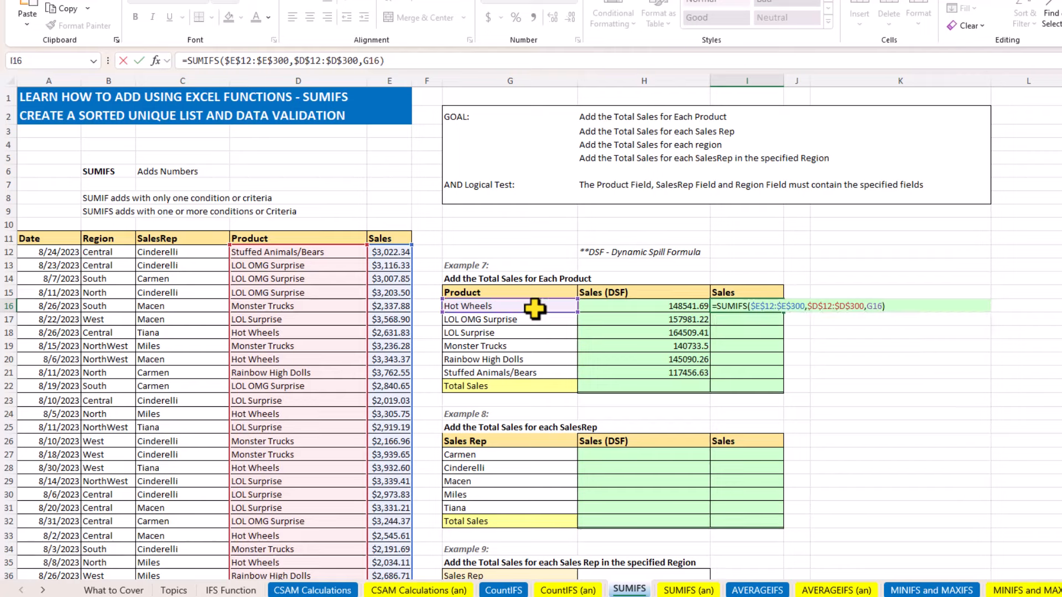
pyautogui.hotkey('ctrl', 'Return')
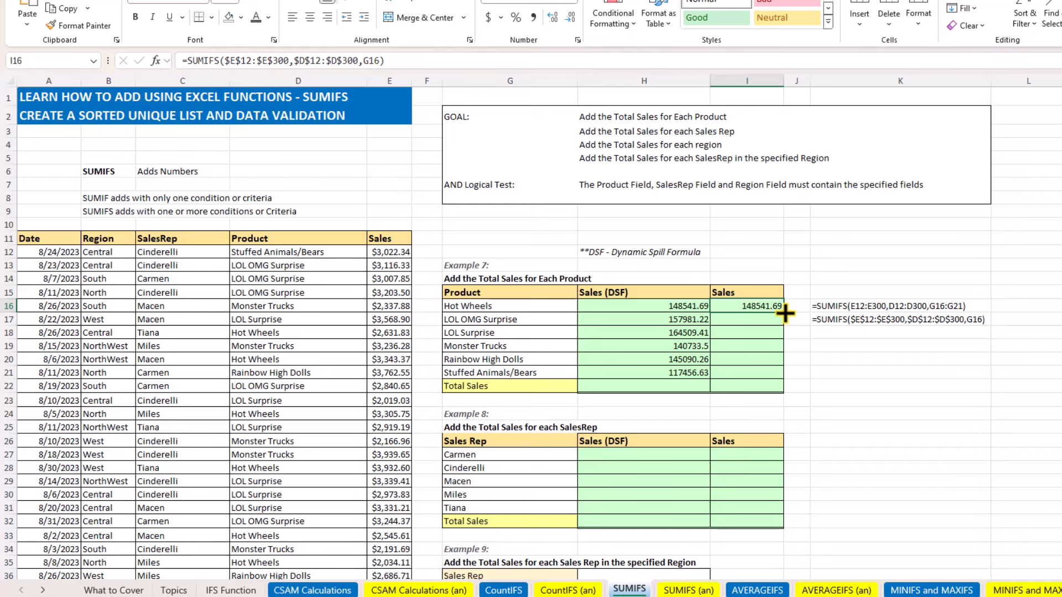
# Step: Fill the I16 formula down through I21 and check the cell references in the last row's formula
pyautogui.moveTo(786, 313); pyautogui.dragTo(781, 379)
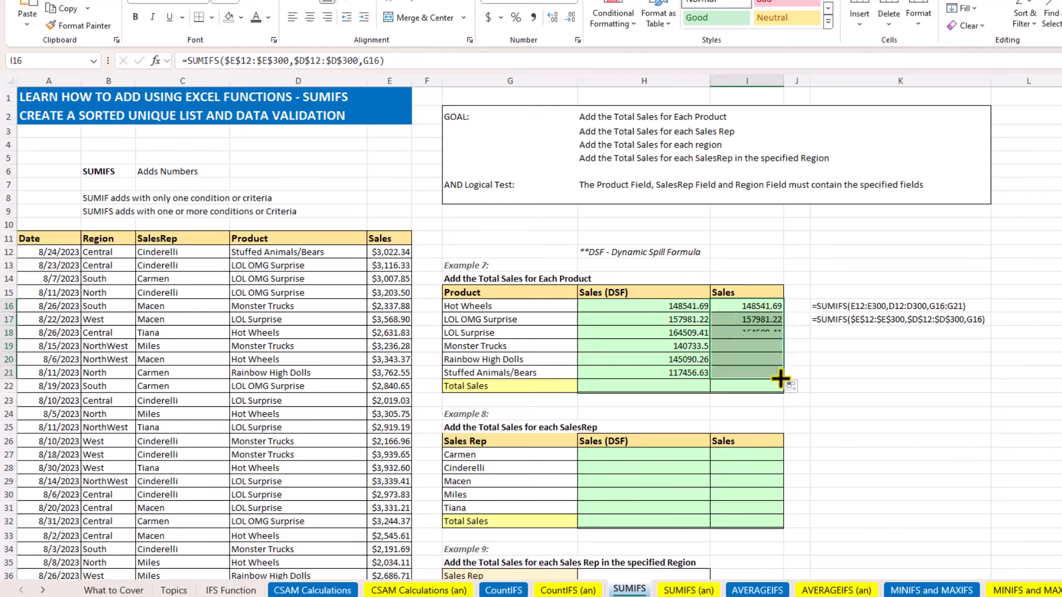
pyautogui.click(765, 372)
pyautogui.doubleClick(765, 372)
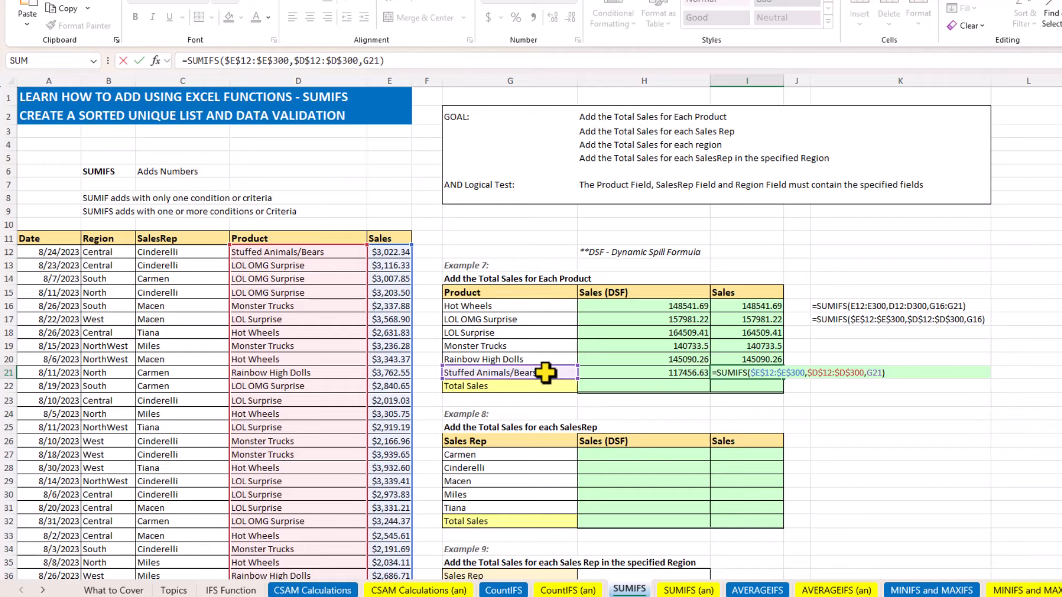
pyautogui.press('Return')
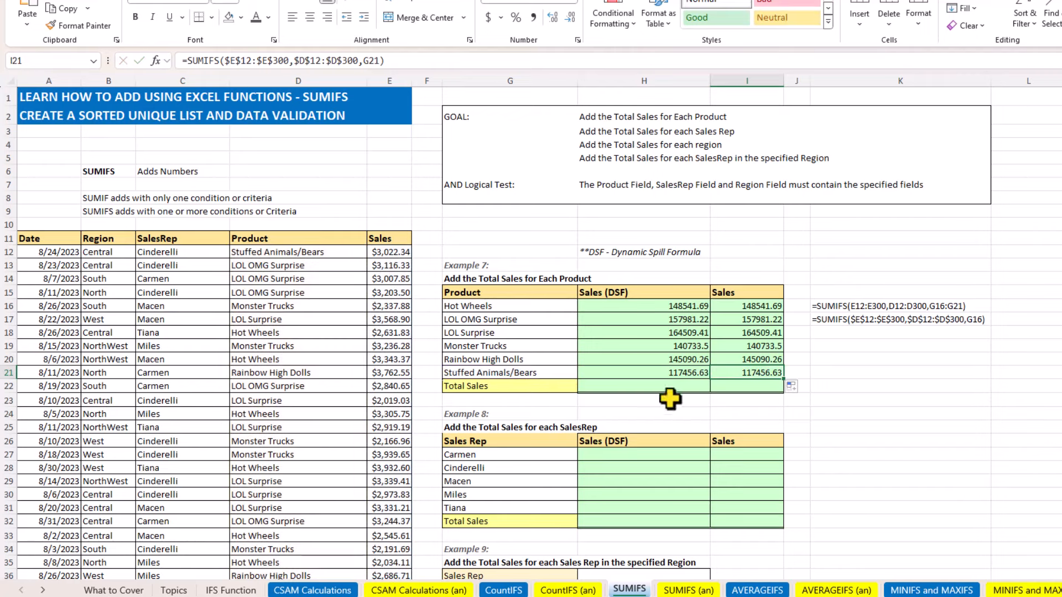
# Step: Add AutoSum totals for both sales columns in the Example 7 Total Sales row, cells H22 and I22
pyautogui.click(678, 386)
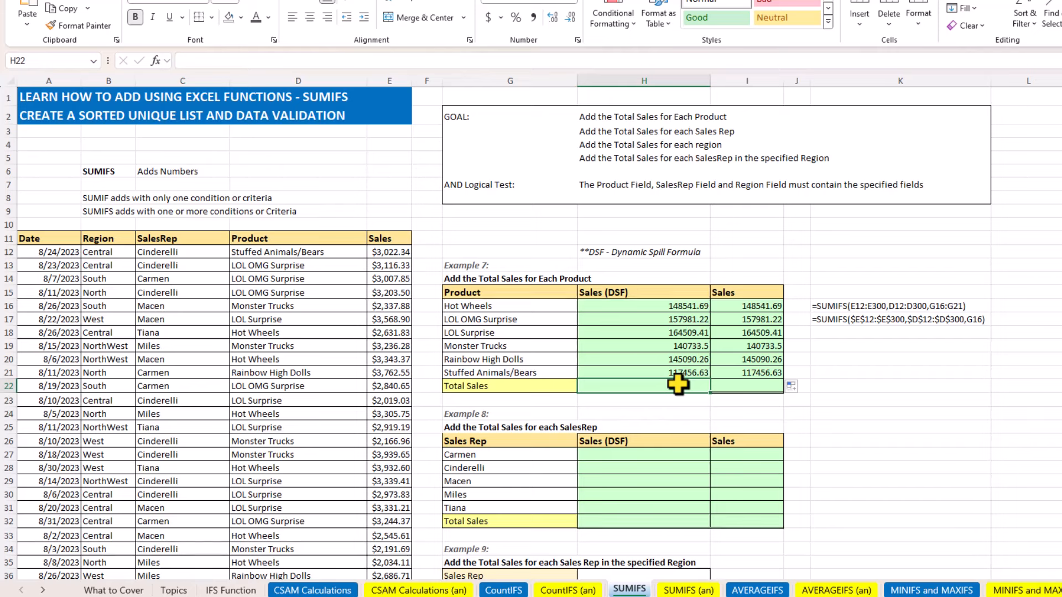
pyautogui.hotkey('alt', '=')
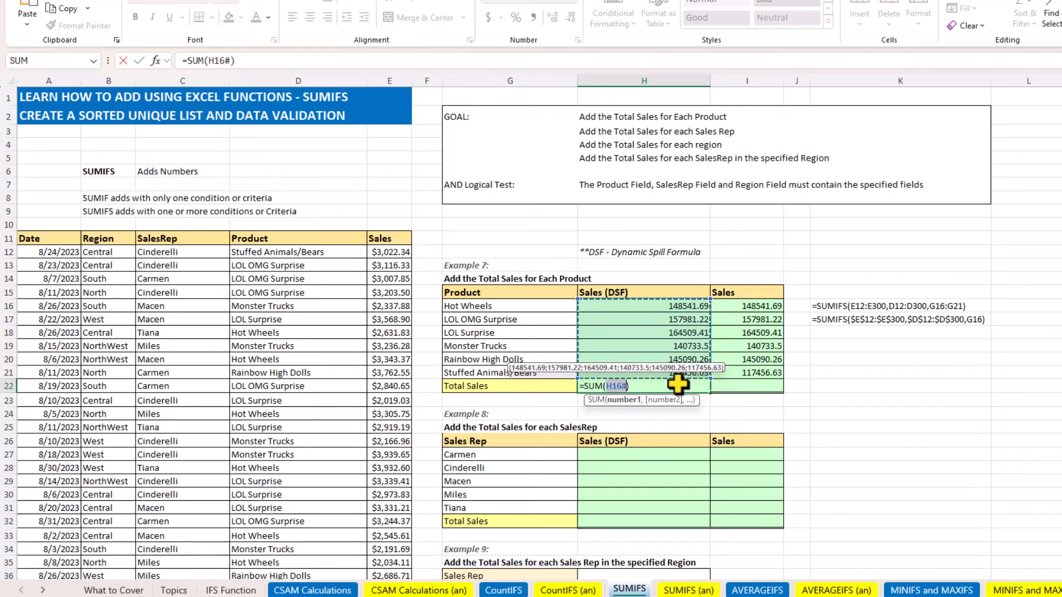
pyautogui.hotkey('ctrl', 'Return')
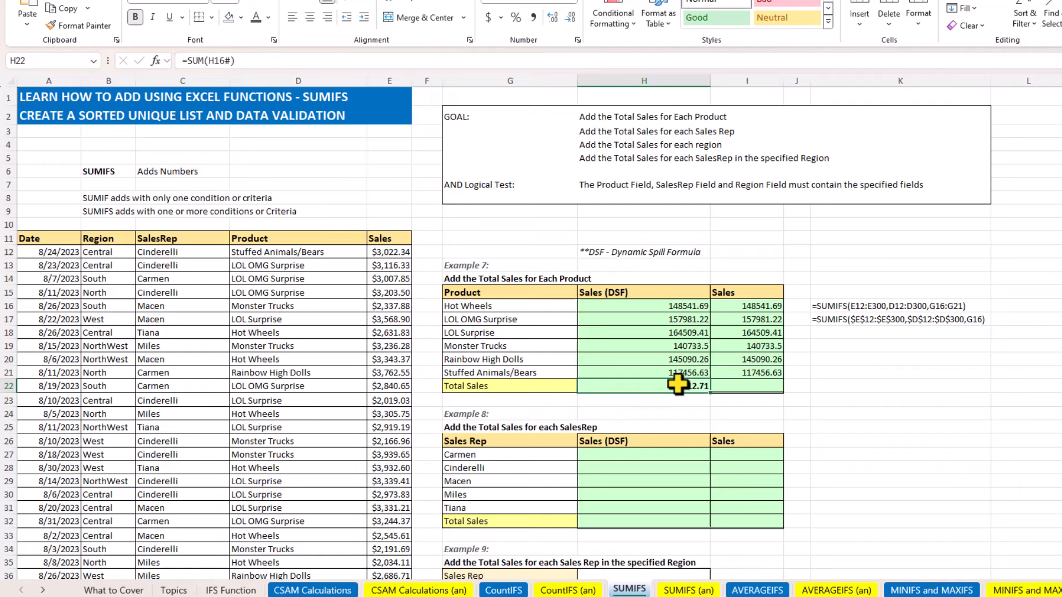
pyautogui.click(753, 386)
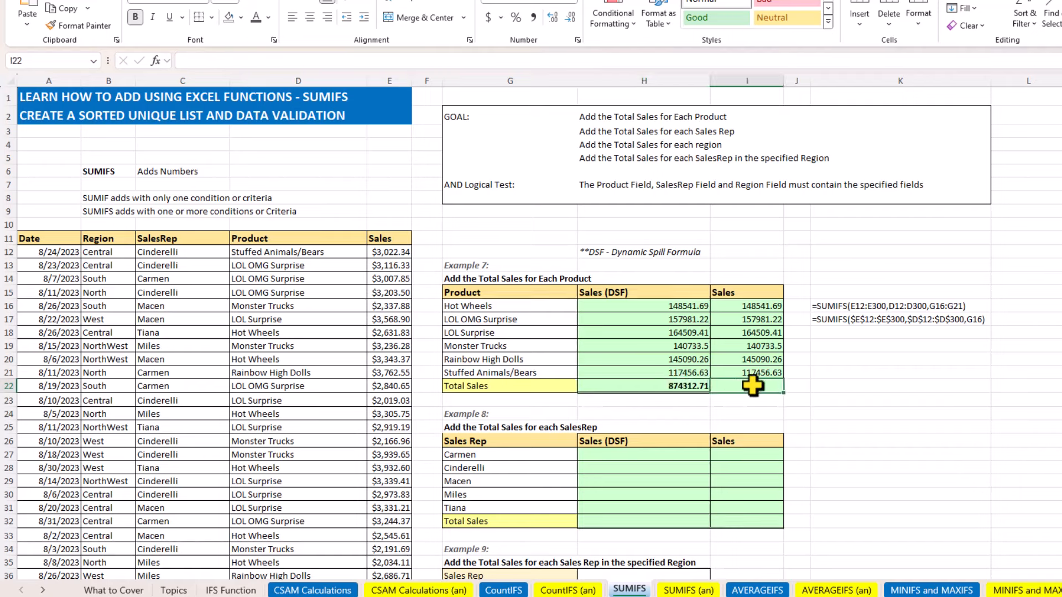
pyautogui.hotkey('alt', '=')
pyautogui.press('Return')
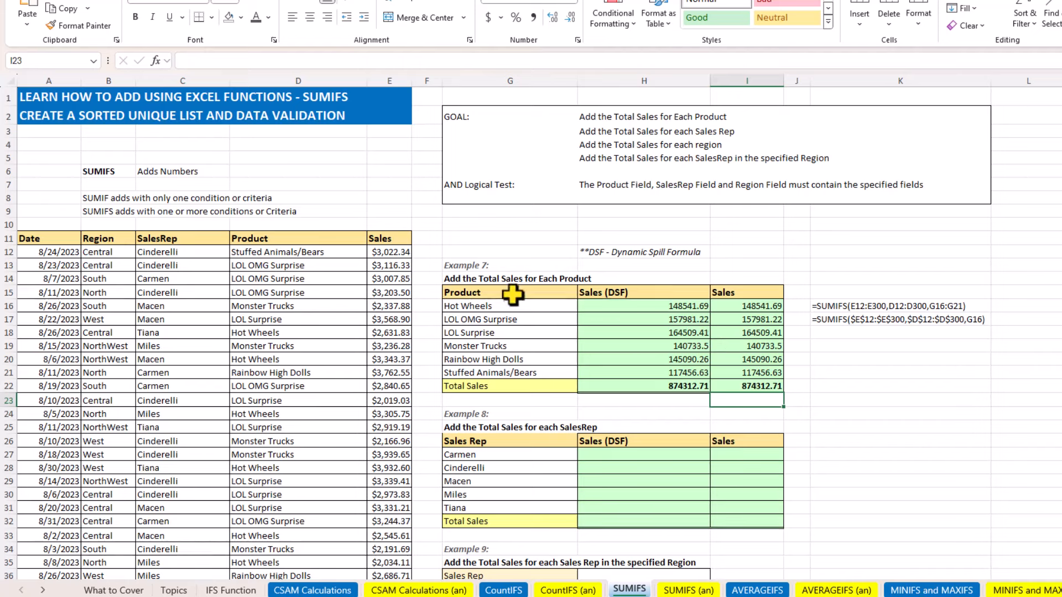
# Step: Format the Example 7 sales results and totals in H16:I22 as Currency
pyautogui.click(659, 307)
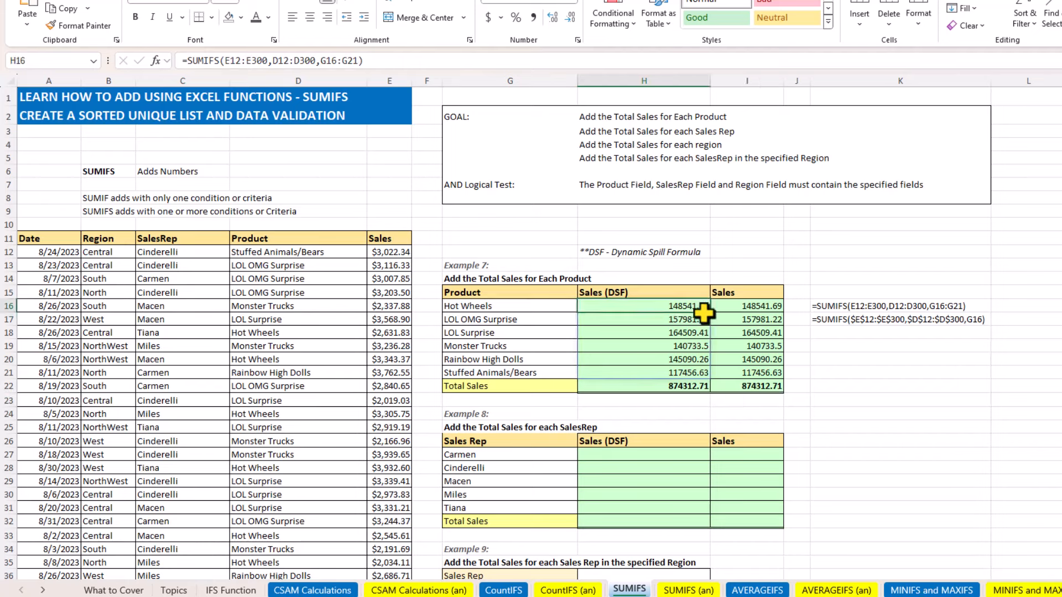
pyautogui.moveTo(704, 313); pyautogui.dragTo(745, 387)
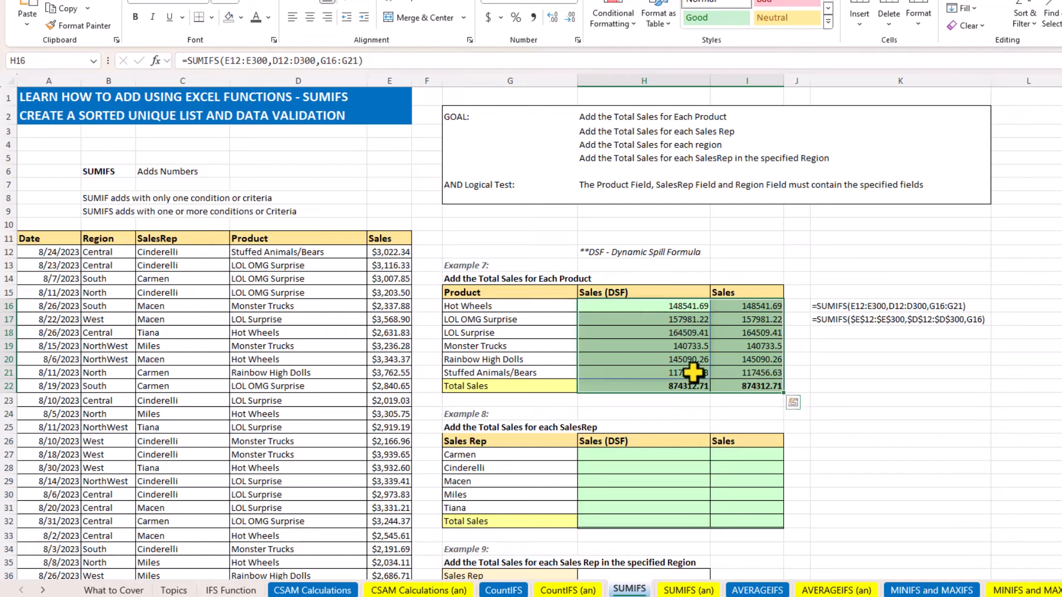
pyautogui.click(573, 4)
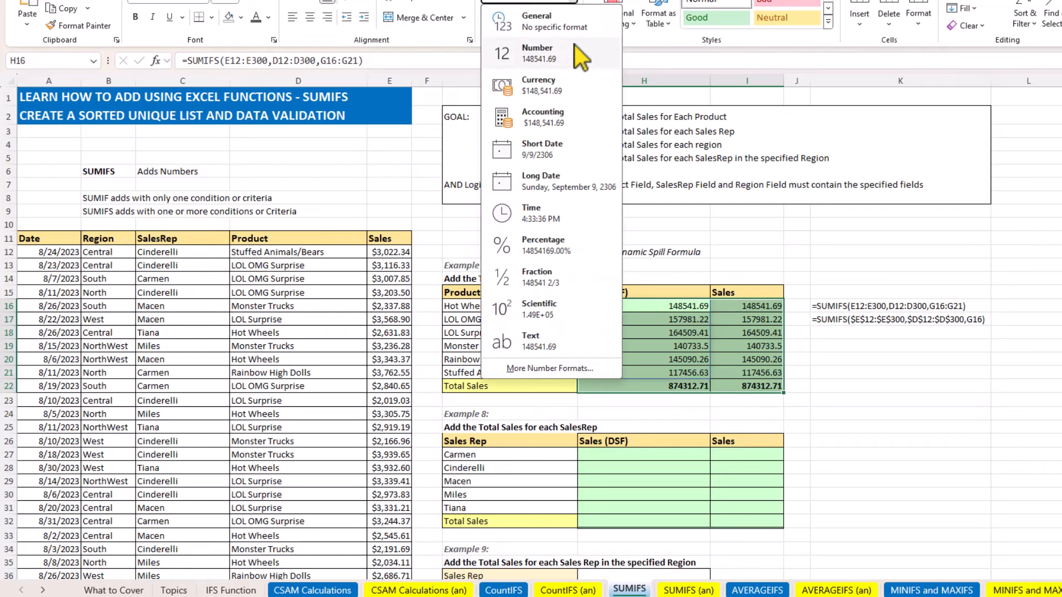
pyautogui.click(547, 91)
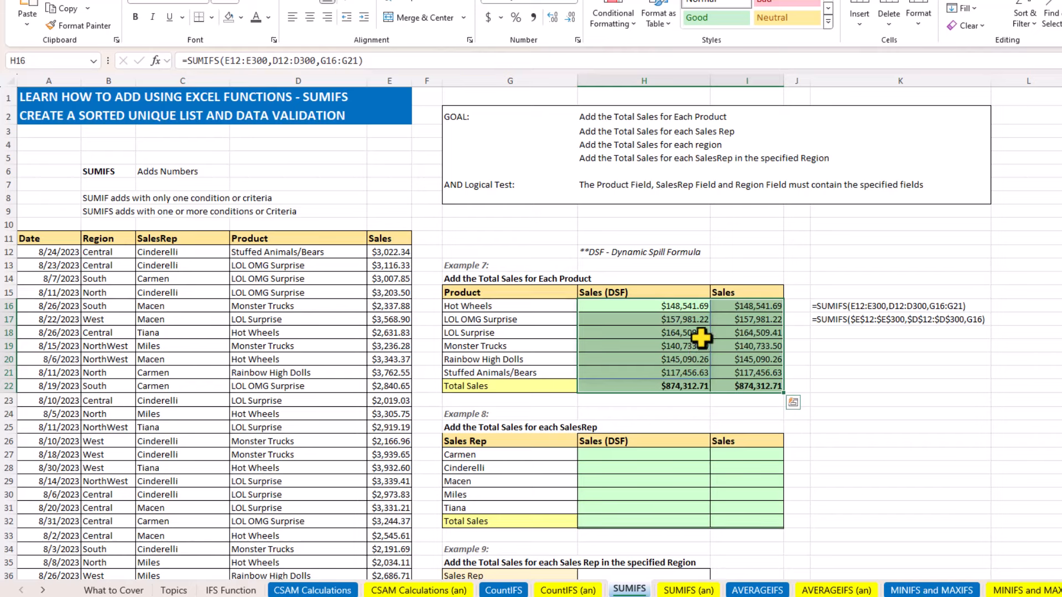
# Step: Start a SUMIFS formula in H27 of the Example 8 table with the sum range E12:E300
pyautogui.click(669, 456)
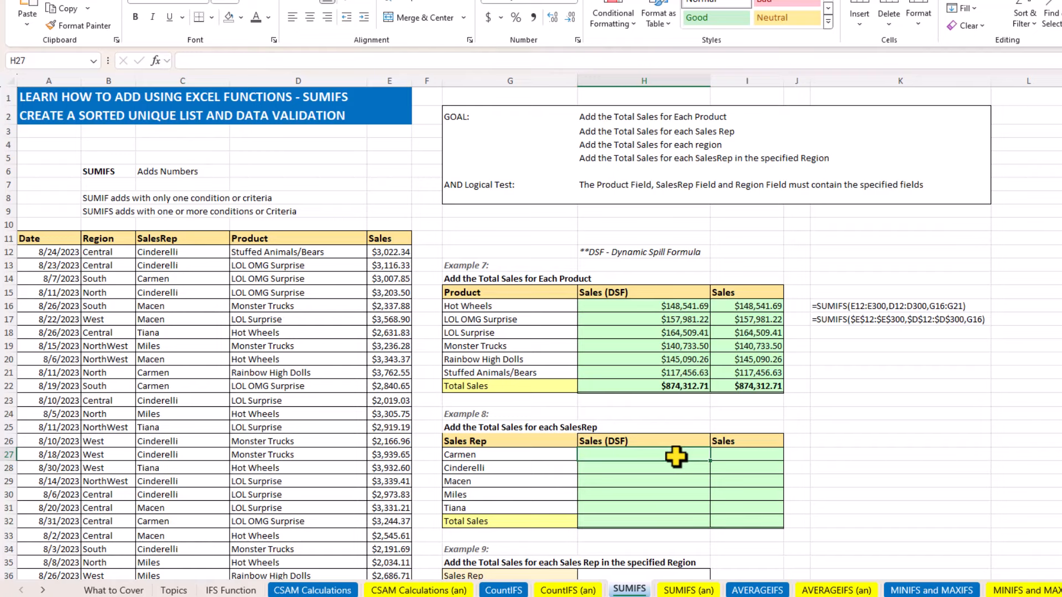
pyautogui.scroll(-1, 677, 457)
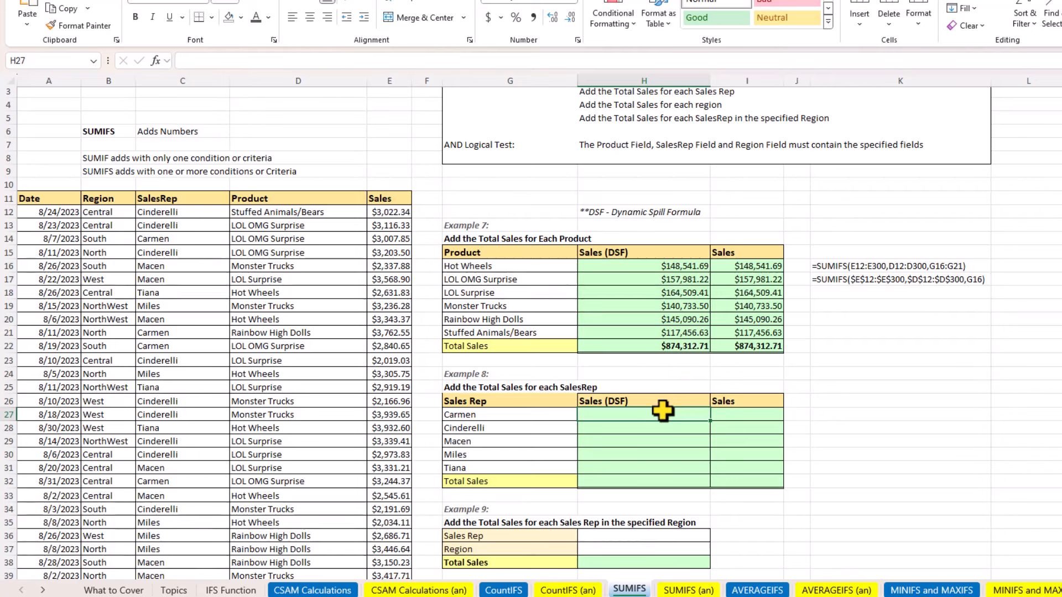
pyautogui.write('=')
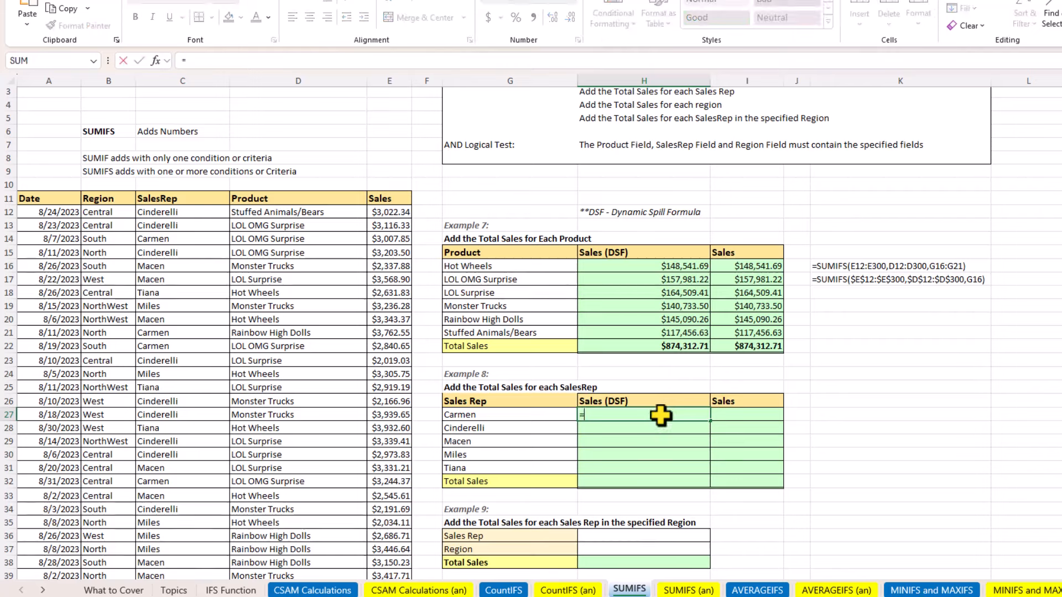
pyautogui.write('sumif')
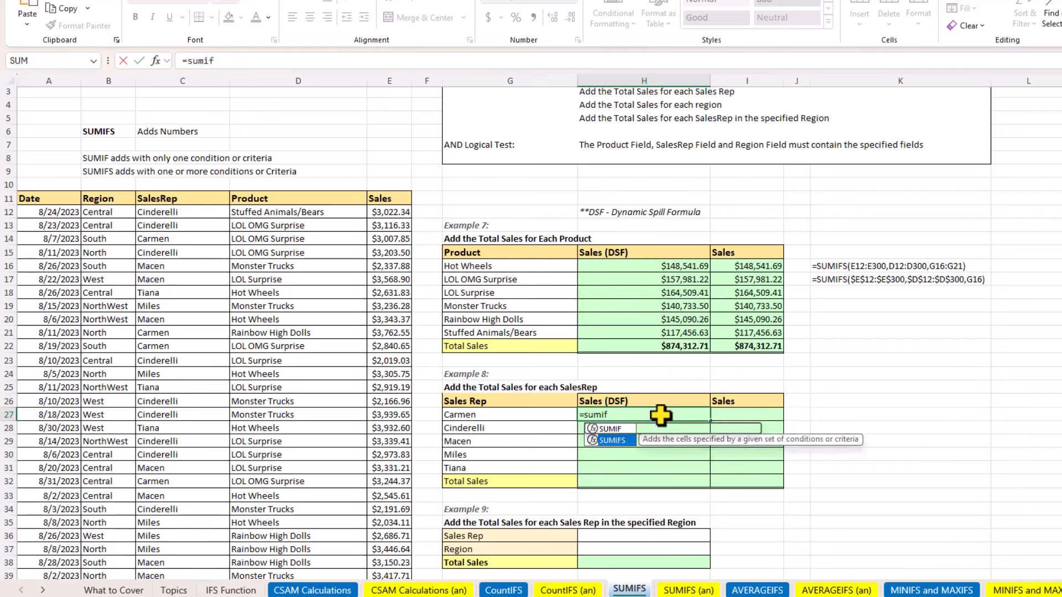
pyautogui.press('Tab')
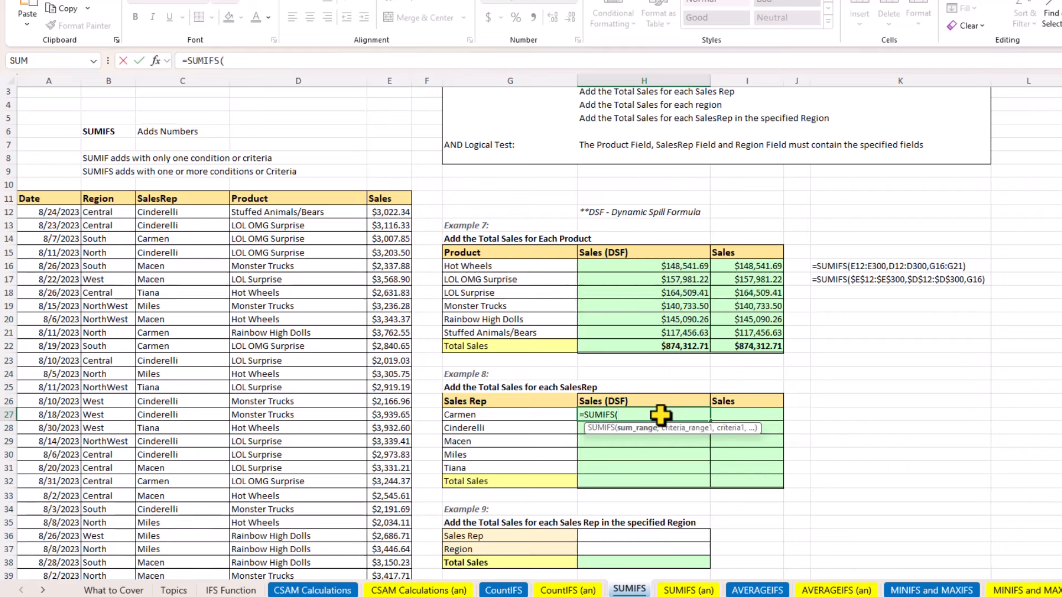
pyautogui.click(389, 212)
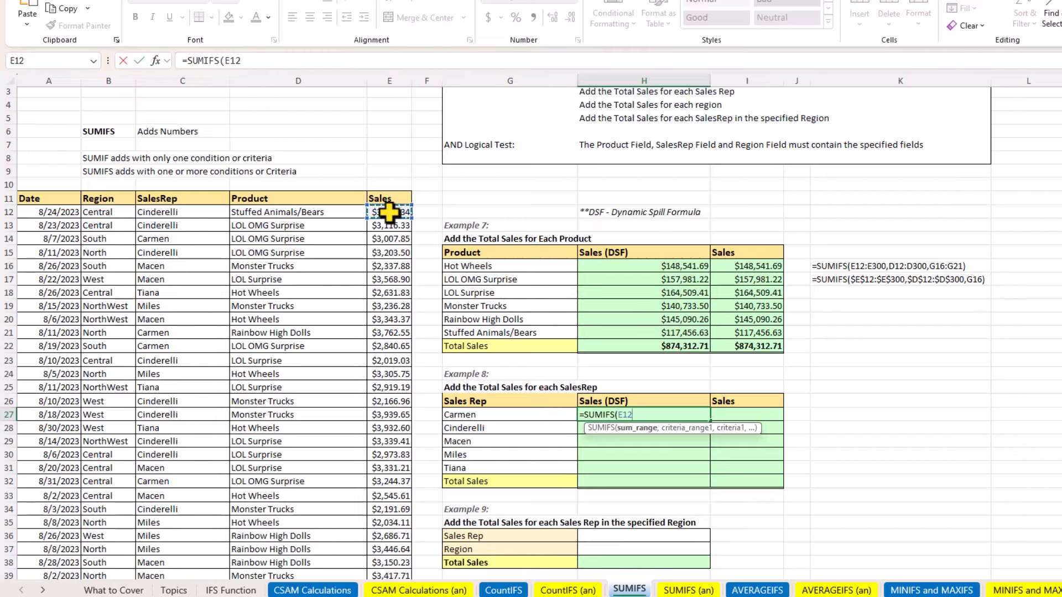
pyautogui.hotkey('ctrl', 'shift', 'Down')
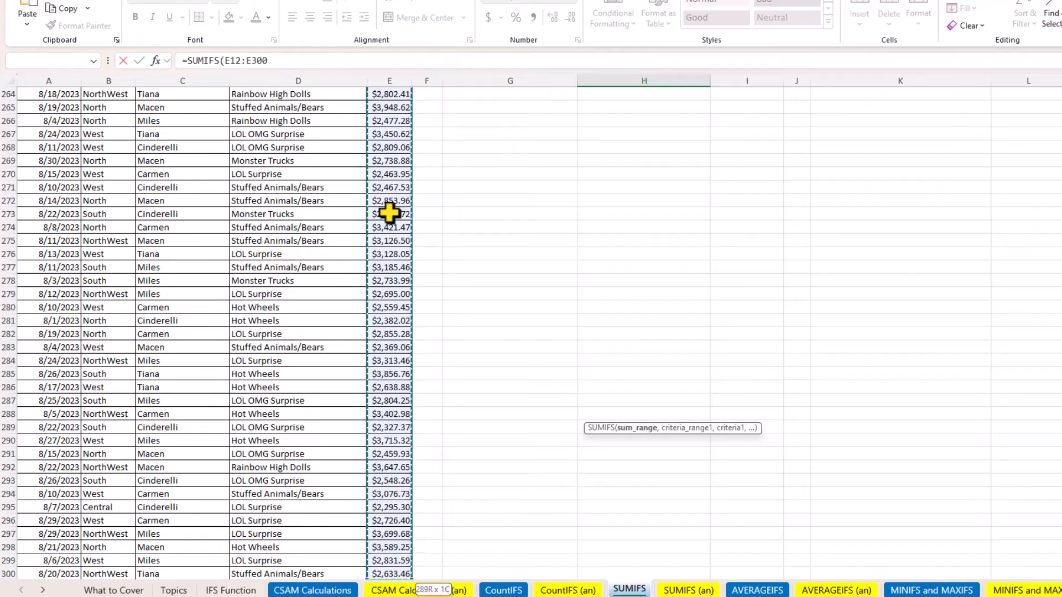
pyautogui.hotkey('ctrl', 'BackSpace')
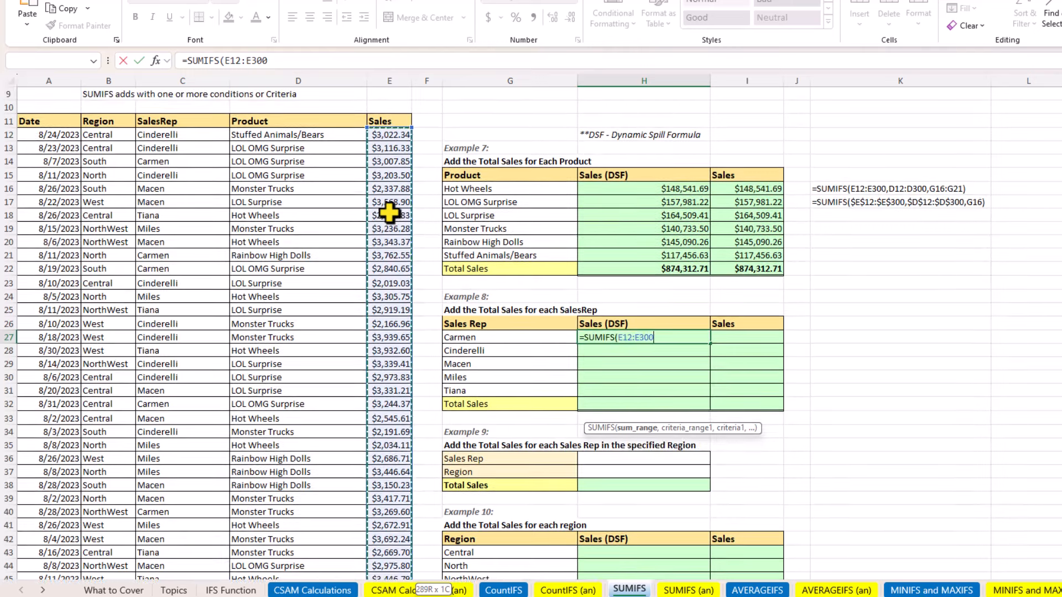
pyautogui.write(',')
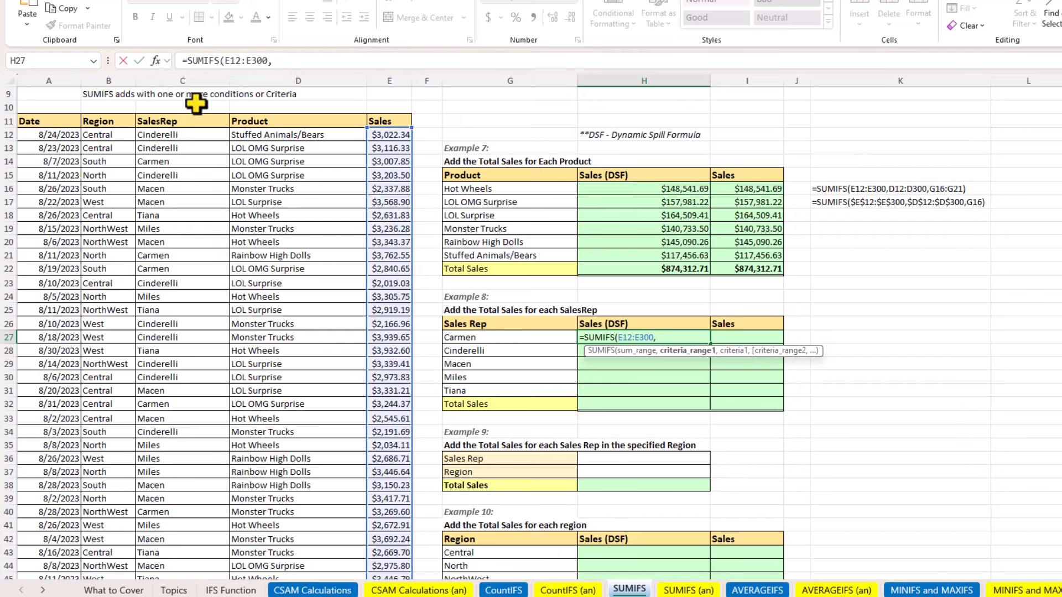
# Step: Complete the H27 spill formula with the criteria range C12:C300 and the sales rep criteria G27:G31
pyautogui.click(167, 135)
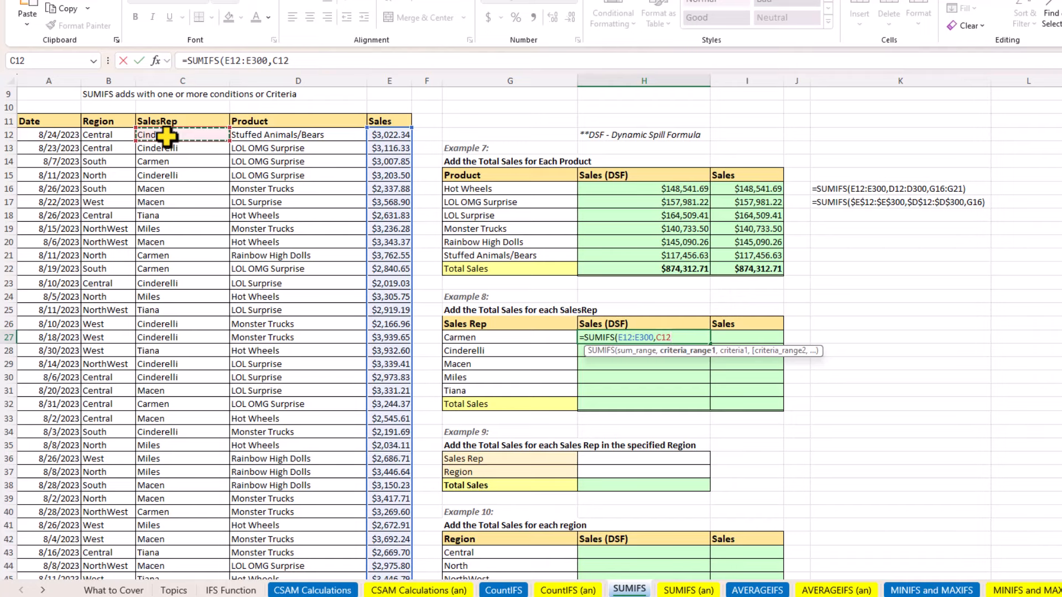
pyautogui.hotkey('ctrl', 'shift', 'Down')
pyautogui.write(',')
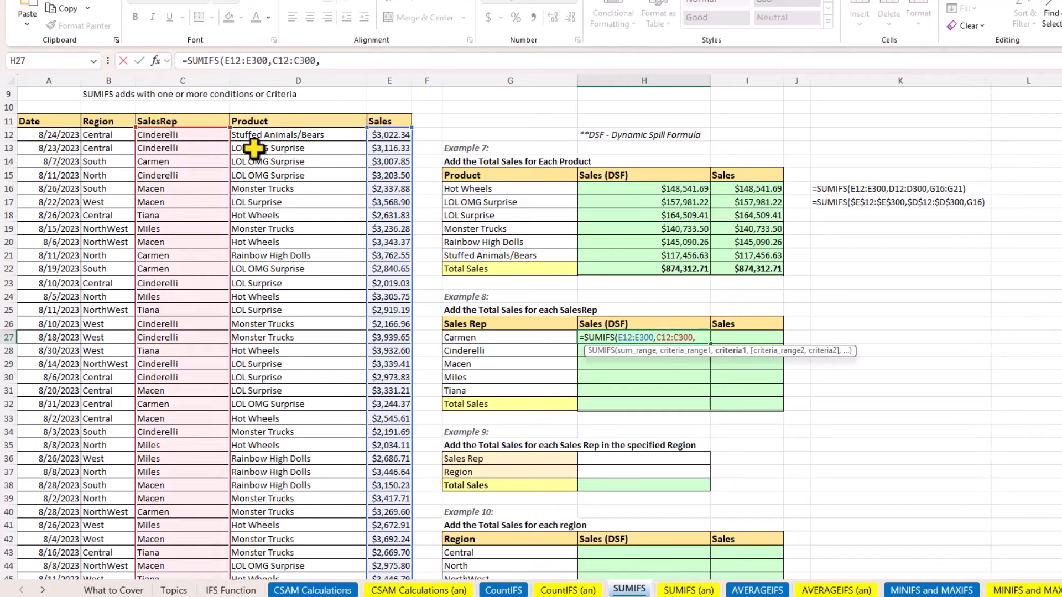
pyautogui.moveTo(553, 337); pyautogui.dragTo(550, 389)
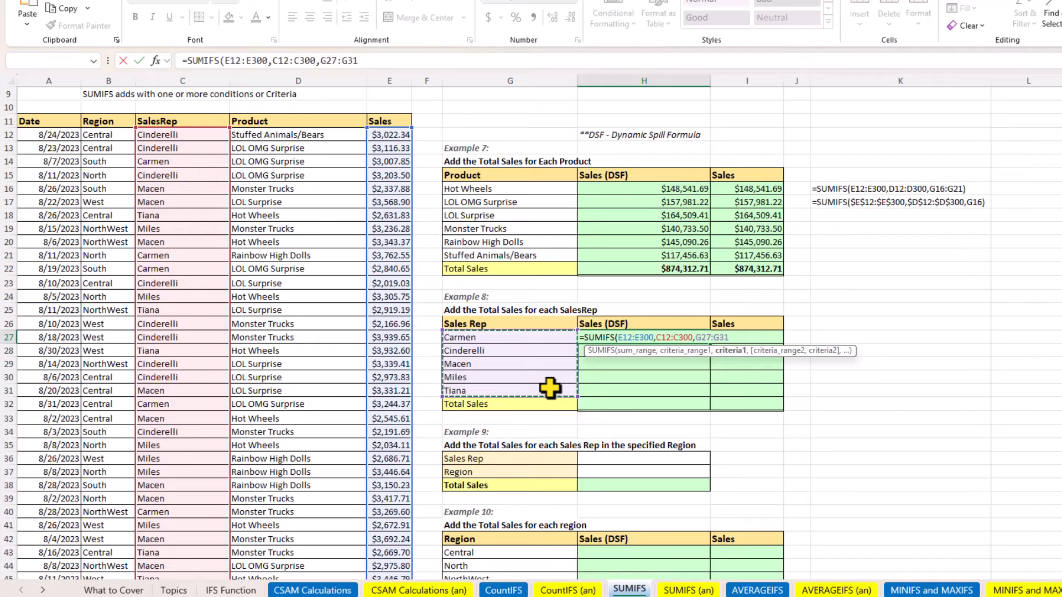
pyautogui.write(')')
pyautogui.press('Return')
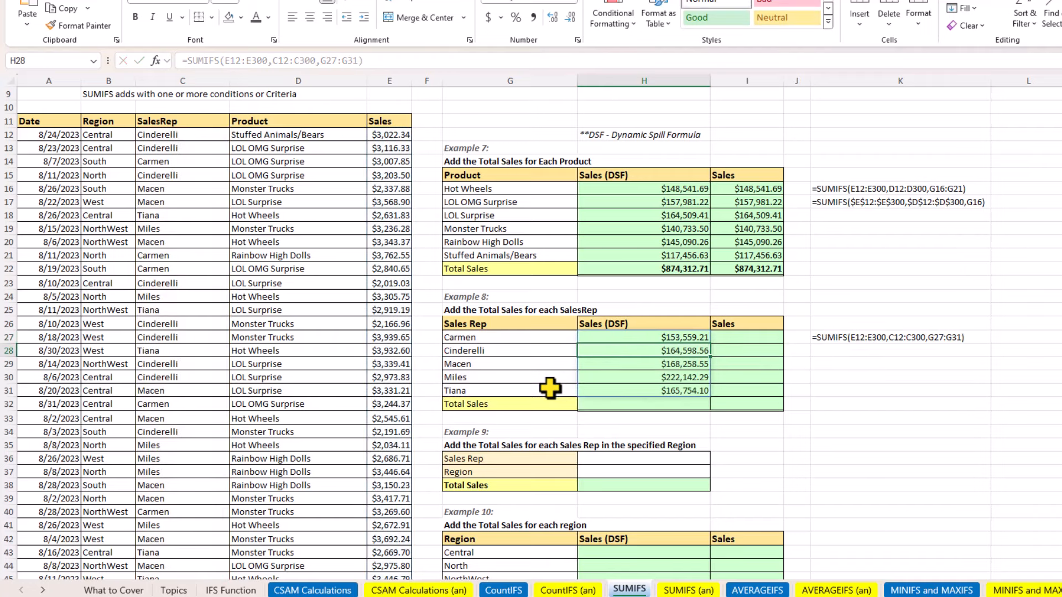
# Step: Start a SUMIFS formula in I27 with the absolute sum range $E$12:$E$300
pyautogui.click(757, 338)
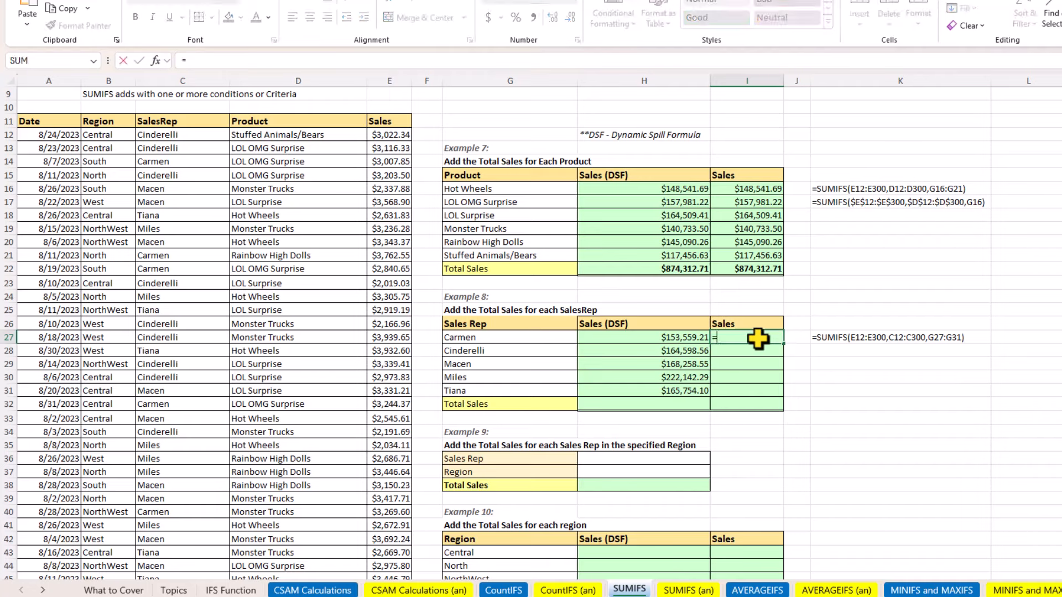
pyautogui.write('=sumifs')
pyautogui.press('Tab')
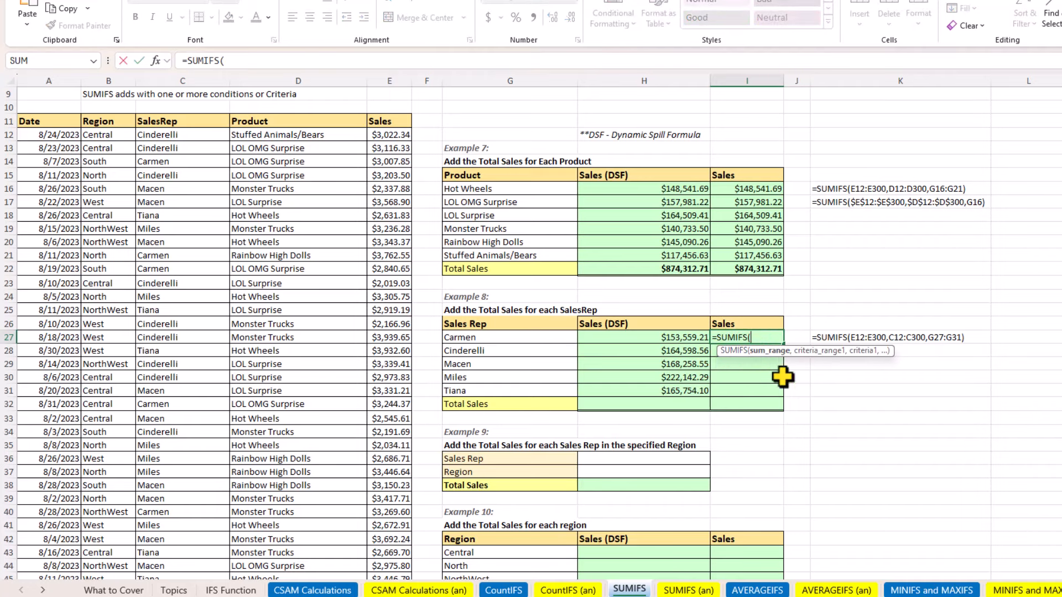
pyautogui.click(388, 134)
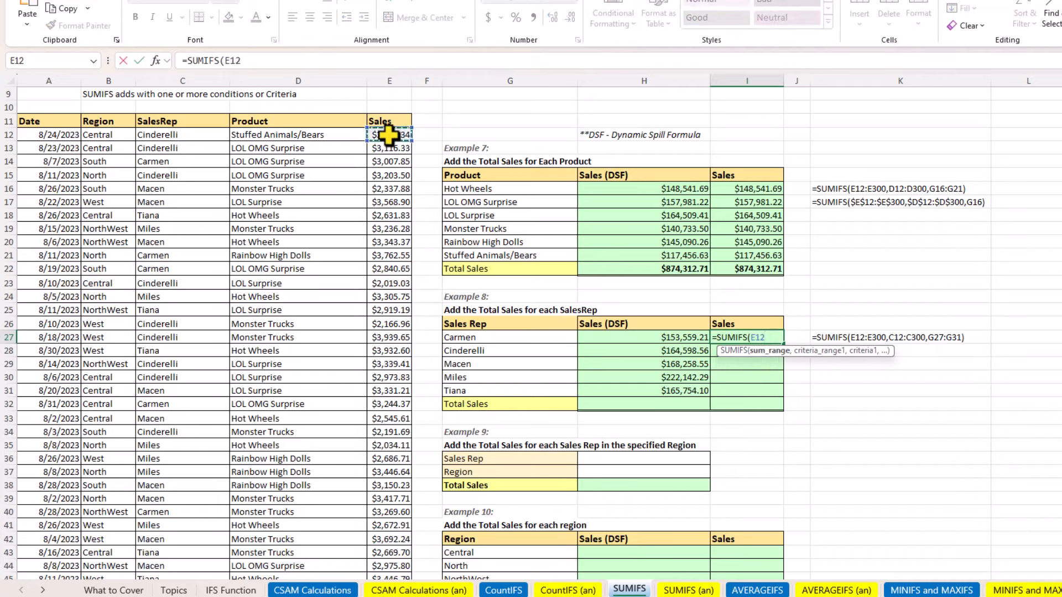
pyautogui.hotkey('ctrl', 'shift', 'Down')
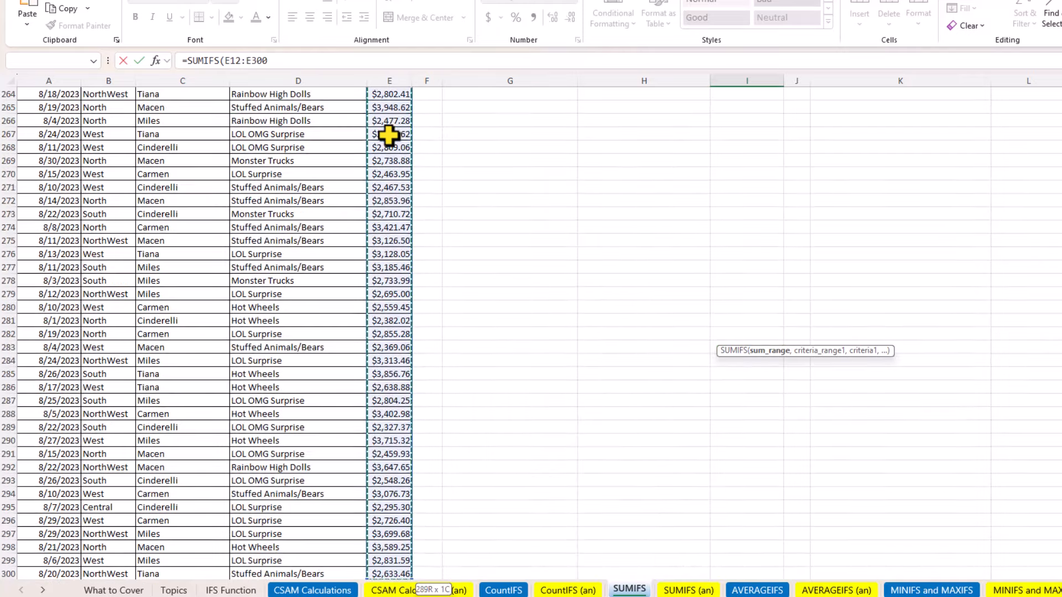
pyautogui.press('F4')
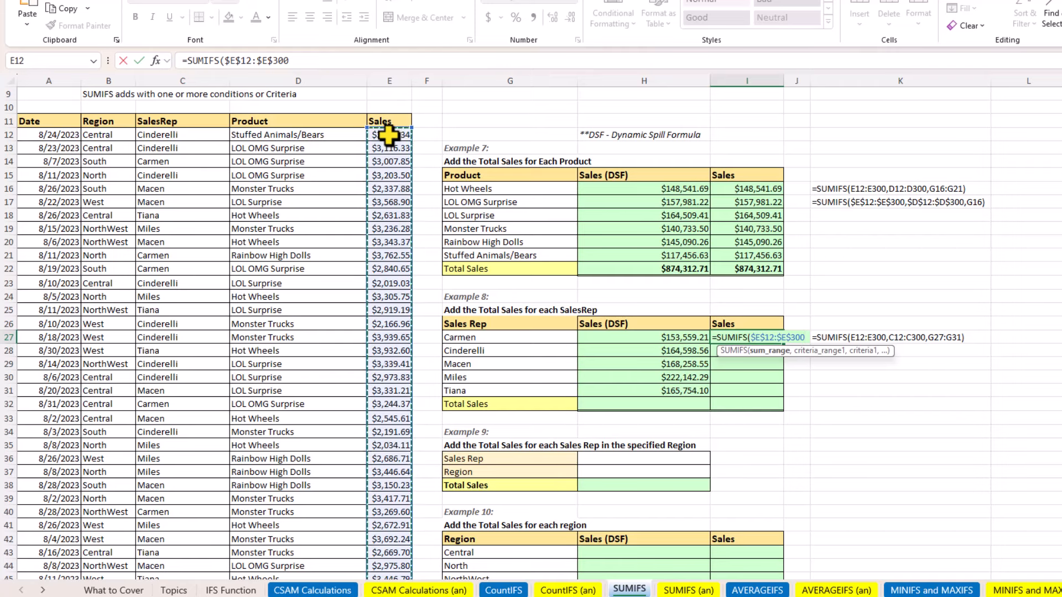
pyautogui.write(',')
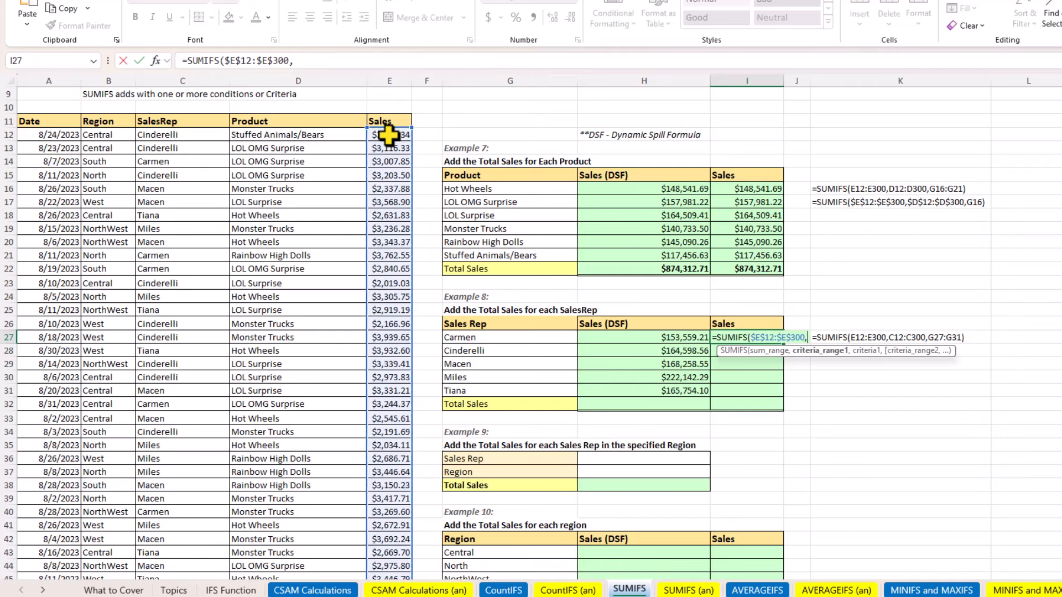
# Step: Finish the I27 formula with the absolute criteria range $C$12:$C$300 and criterion G27, keeping I27 selected
pyautogui.click(176, 135)
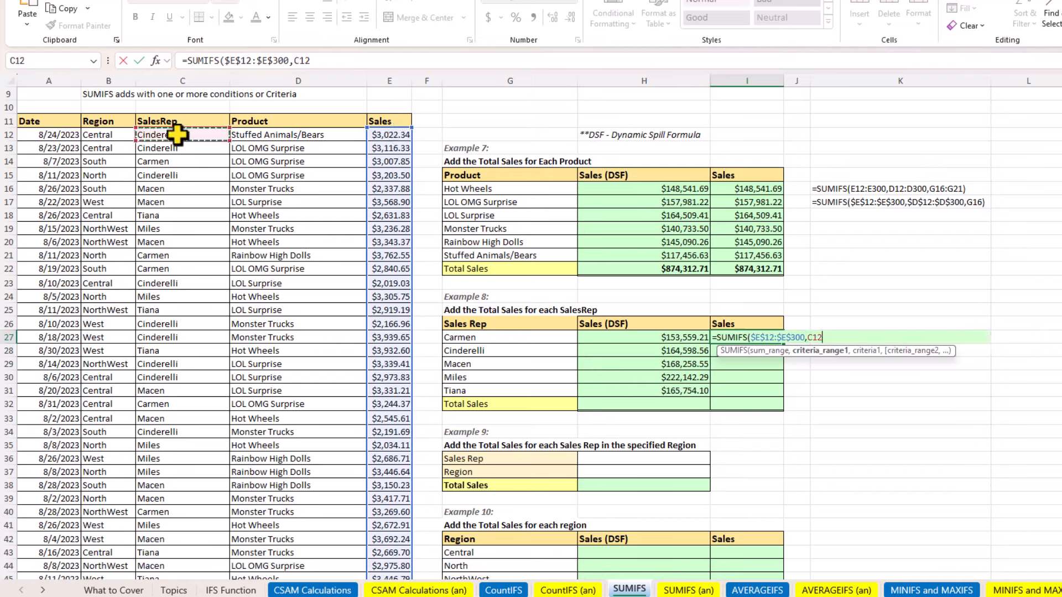
pyautogui.hotkey('ctrl', 'shift', 'Down')
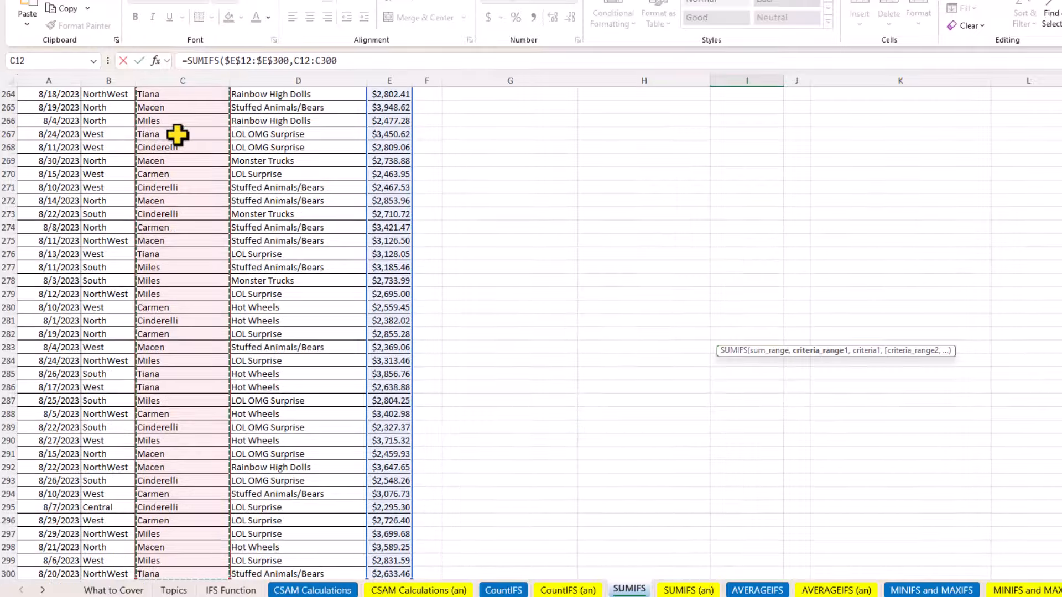
pyautogui.press('F4')
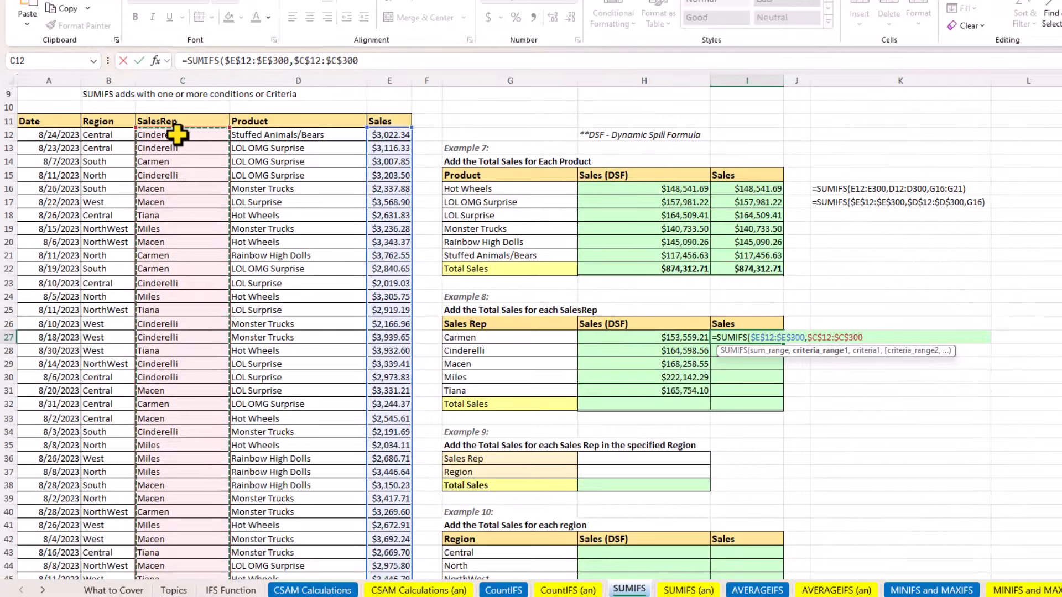
pyautogui.write(',')
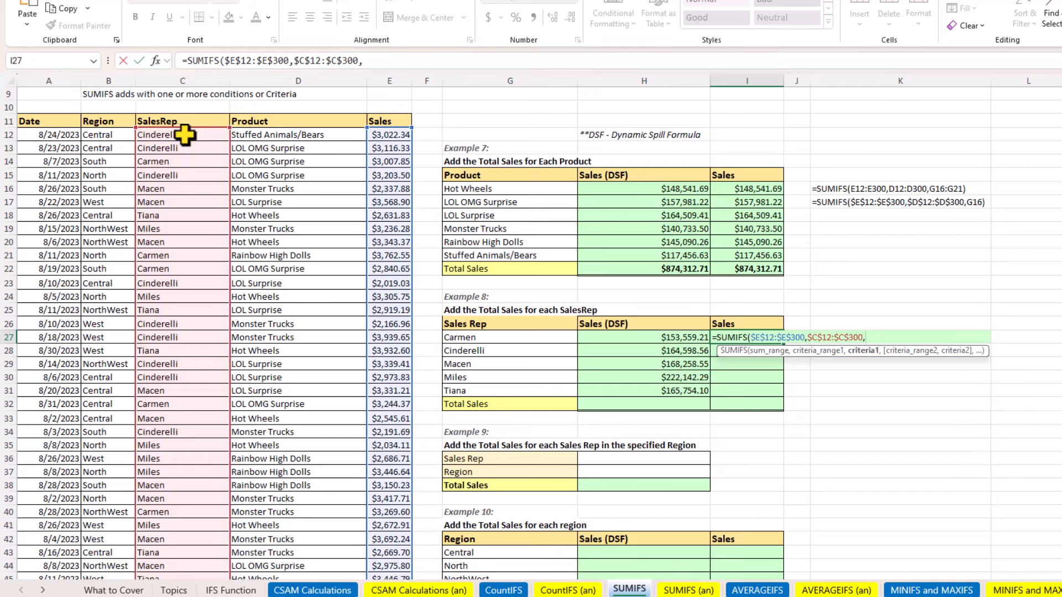
pyautogui.click(520, 338)
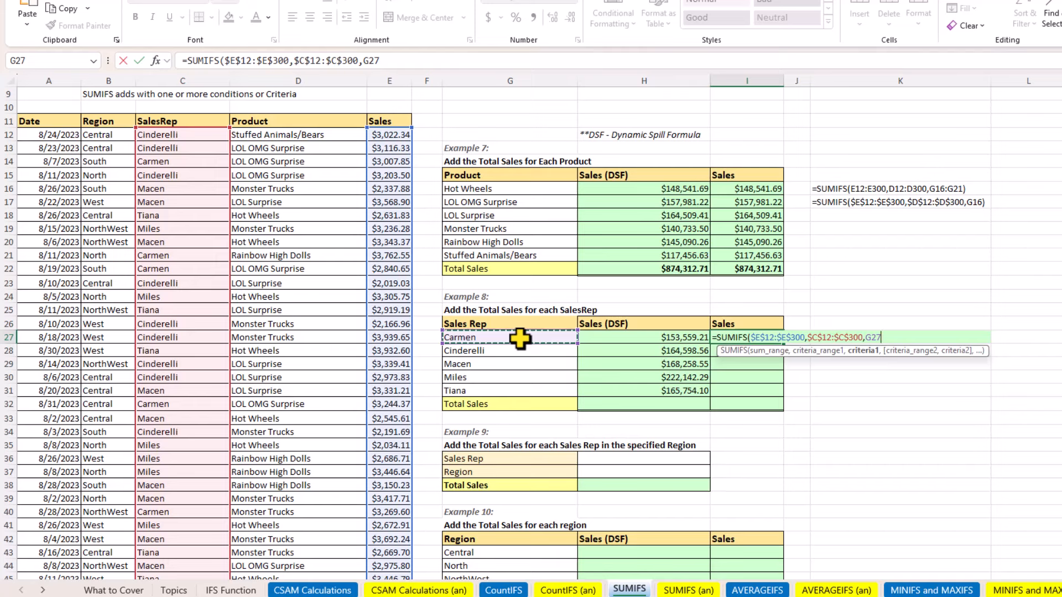
pyautogui.write(')')
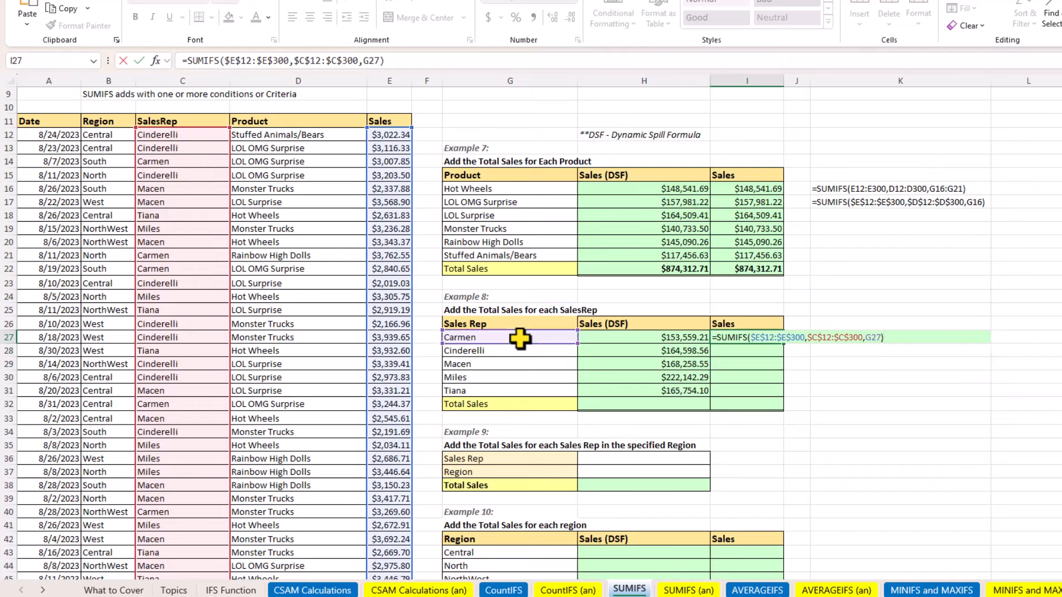
pyautogui.hotkey('ctrl', 'Return')
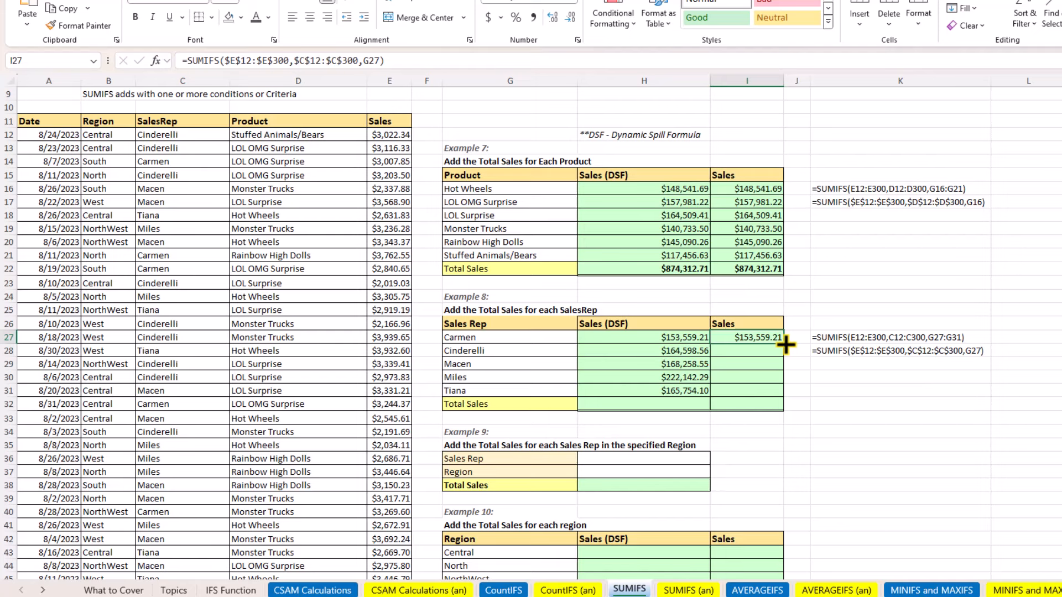
# Step: Fill the I27 formula down through I31 and check the cell references in the last row's formula
pyautogui.moveTo(786, 345); pyautogui.dragTo(785, 397)
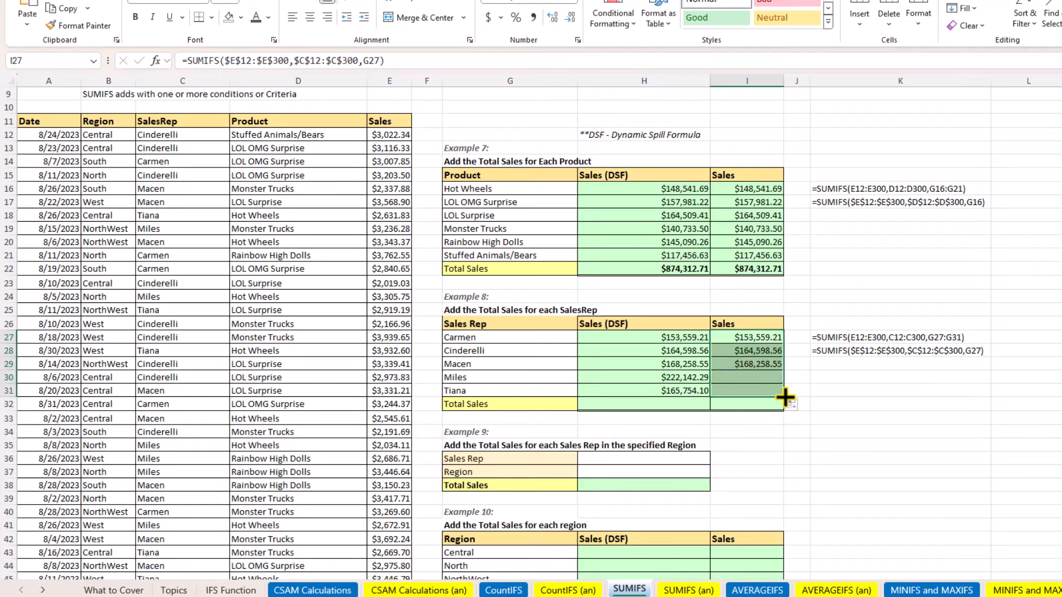
pyautogui.click(764, 392)
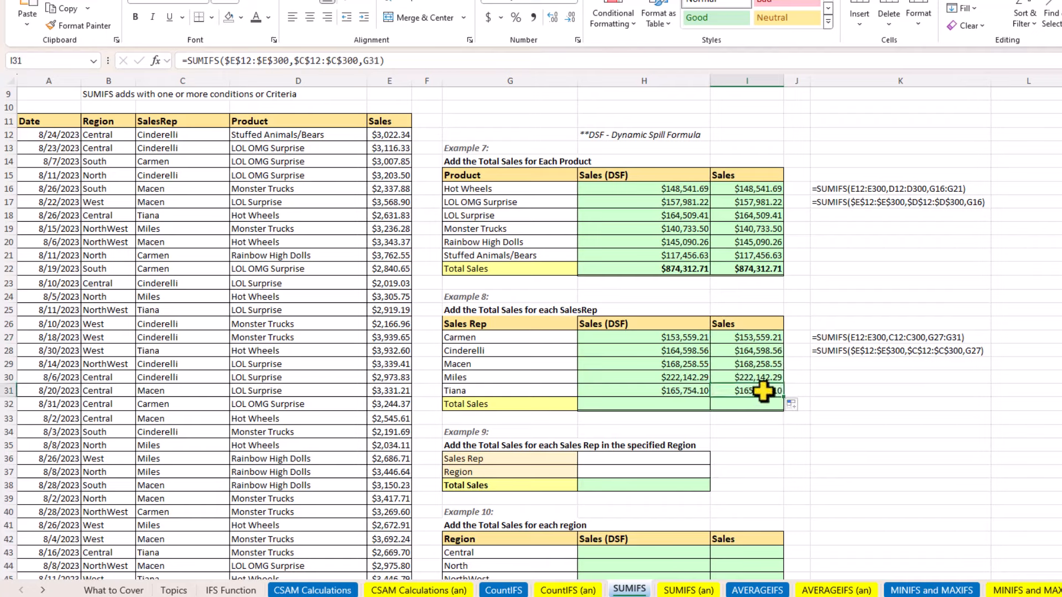
pyautogui.doubleClick(763, 392)
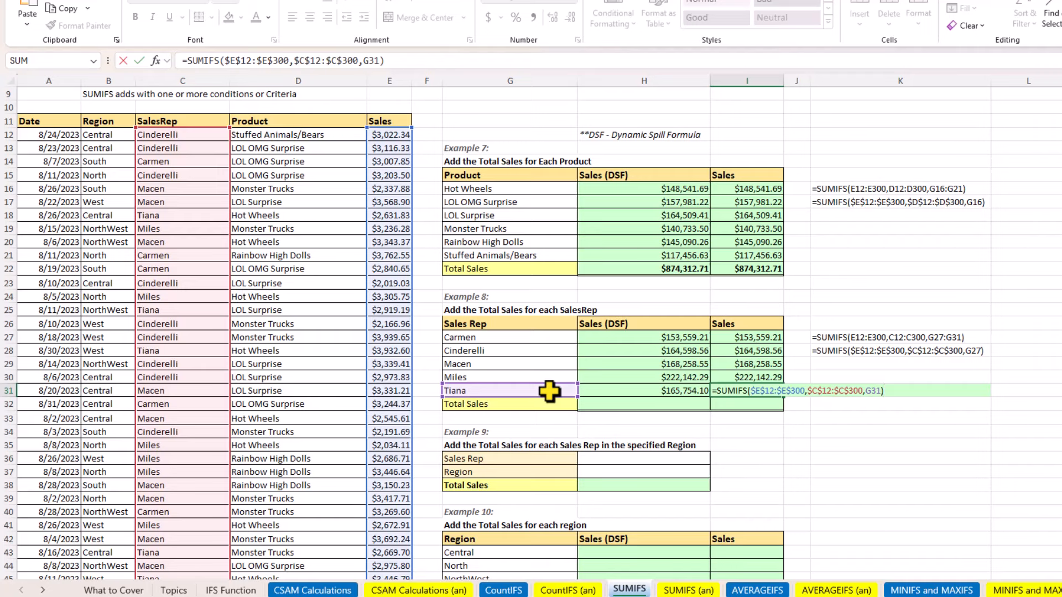
# Step: Add AutoSum totals for the sales rep amounts of Example 8 in H32 and I32, the latter summing I27:I31
pyautogui.click(608, 403)
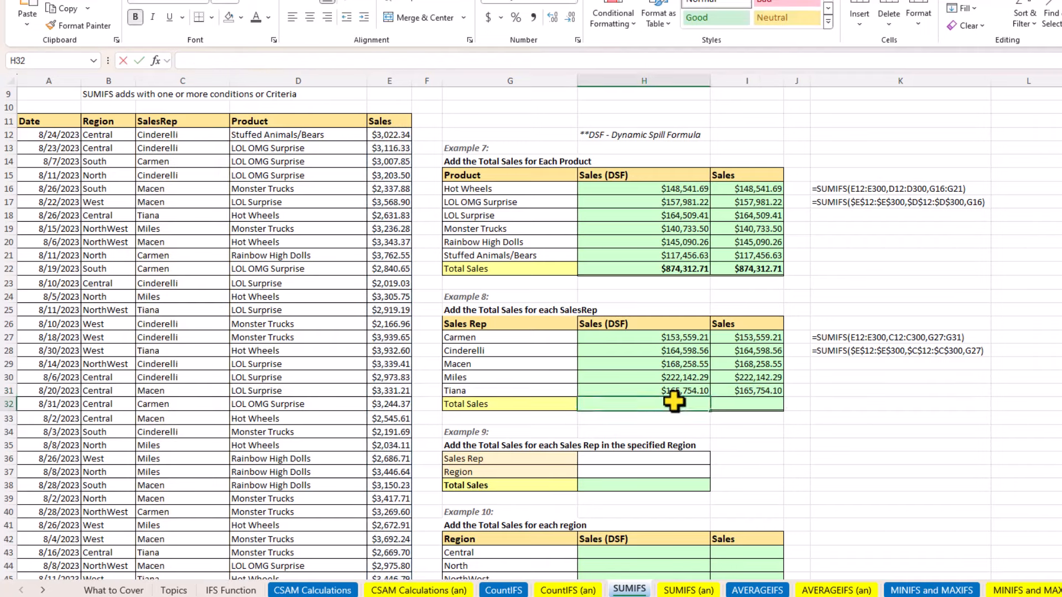
pyautogui.hotkey('alt', '=')
pyautogui.hotkey('ctrl', 'Return')
pyautogui.click(763, 405)
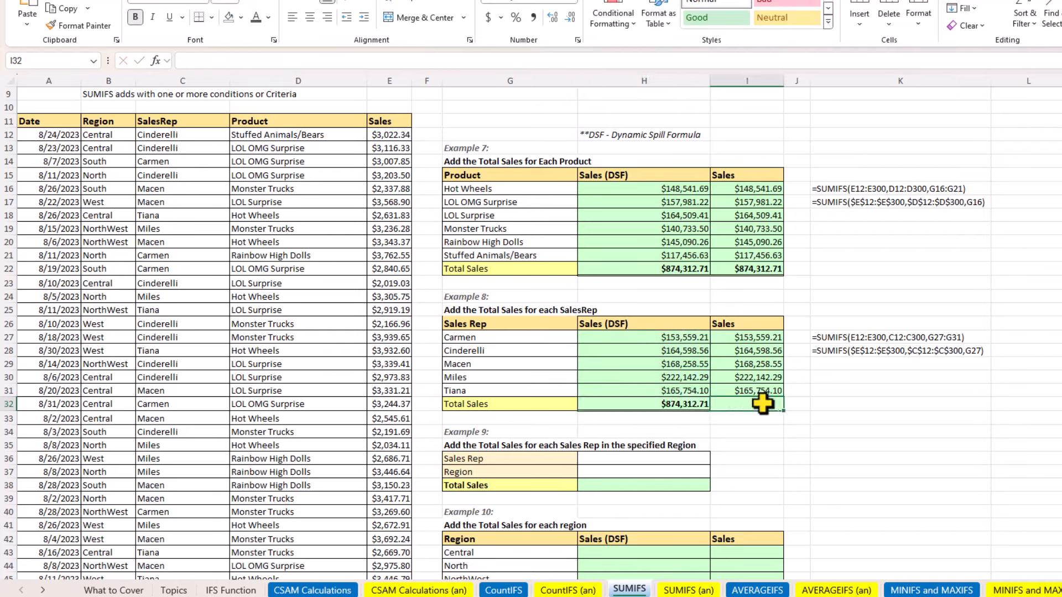
pyautogui.hotkey('alt', '=')
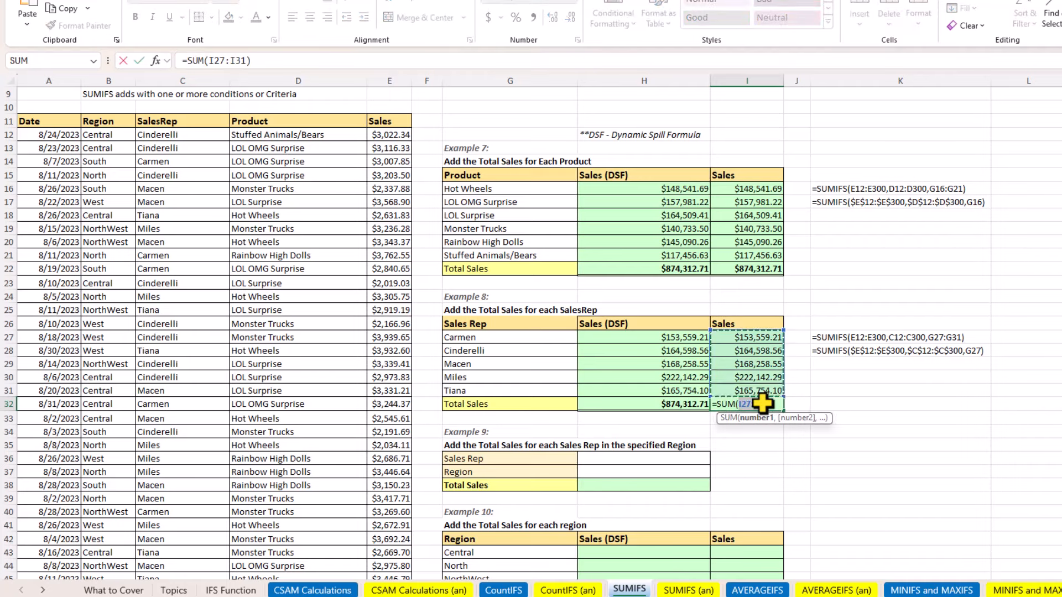
pyautogui.press('Return')
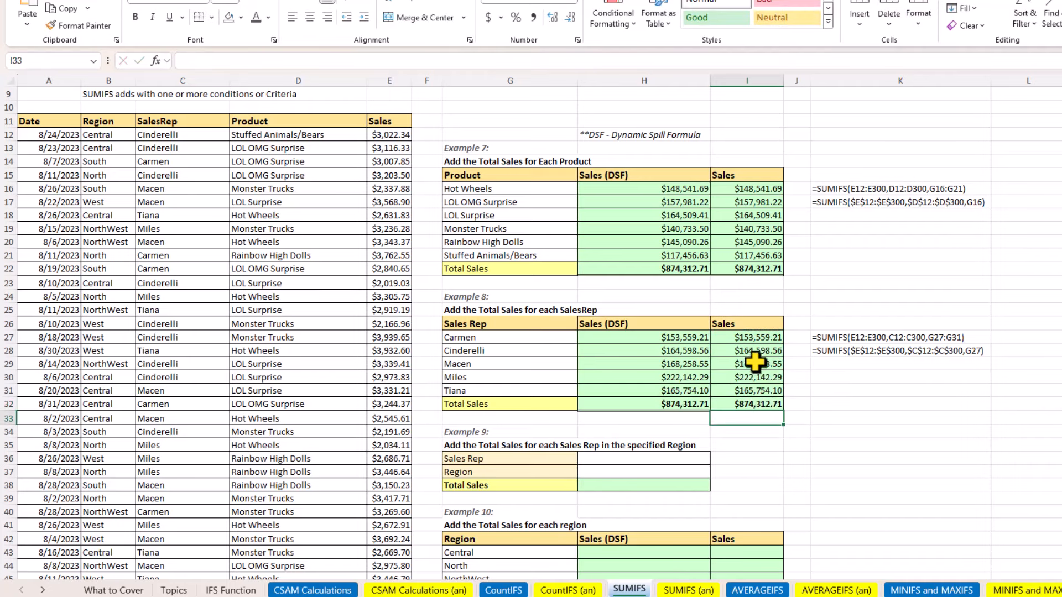
# Step: Start a UNIQUE formula in M35, below the Region heading of the Sorted Unique List
pyautogui.scroll(-1, 756, 363)
pyautogui.click(647, 460)
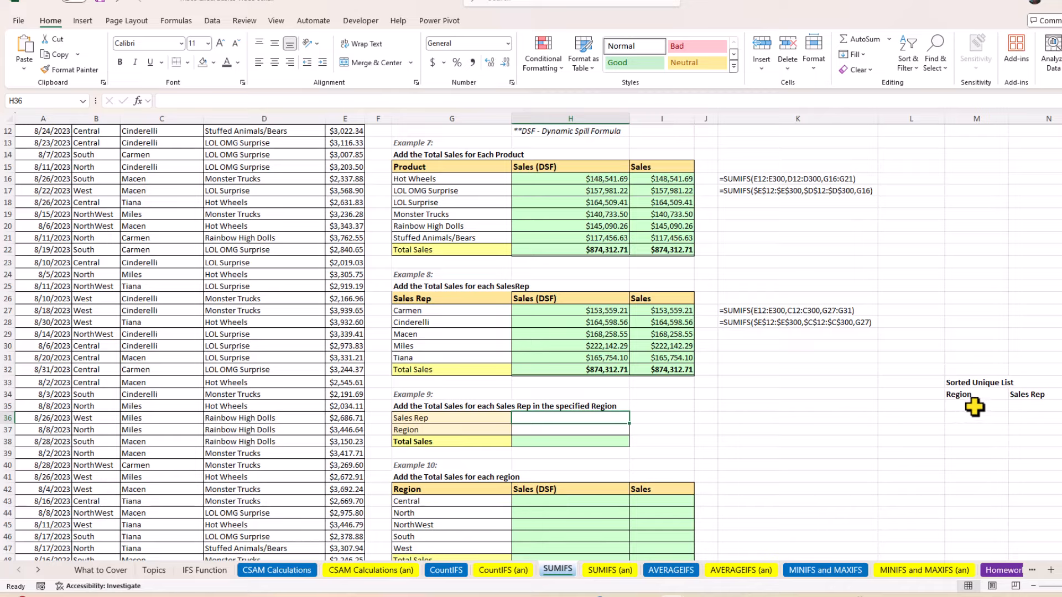
pyautogui.scroll(4, 255, 263)
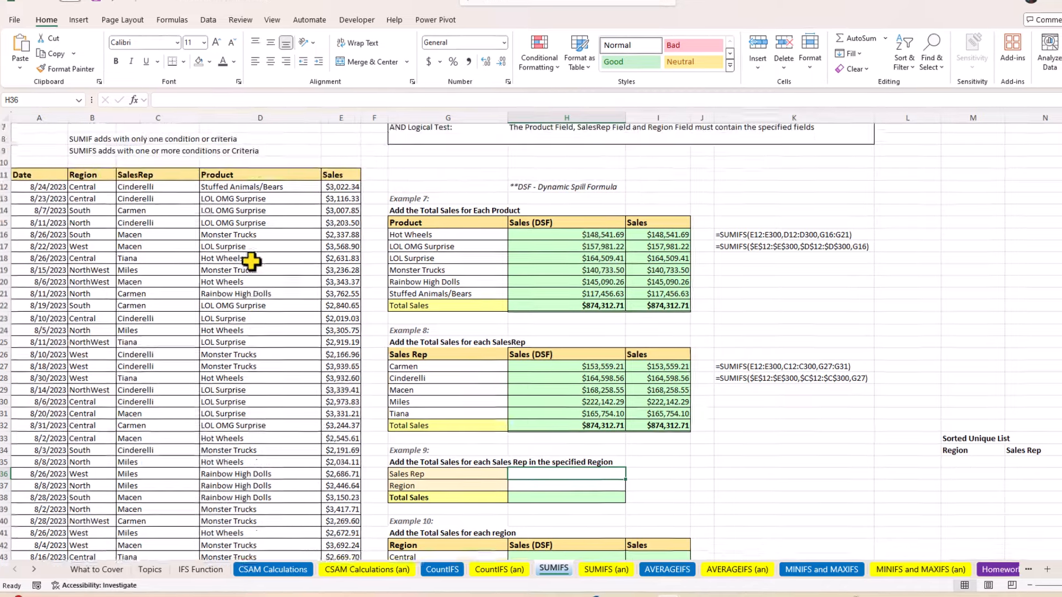
pyautogui.click(985, 478)
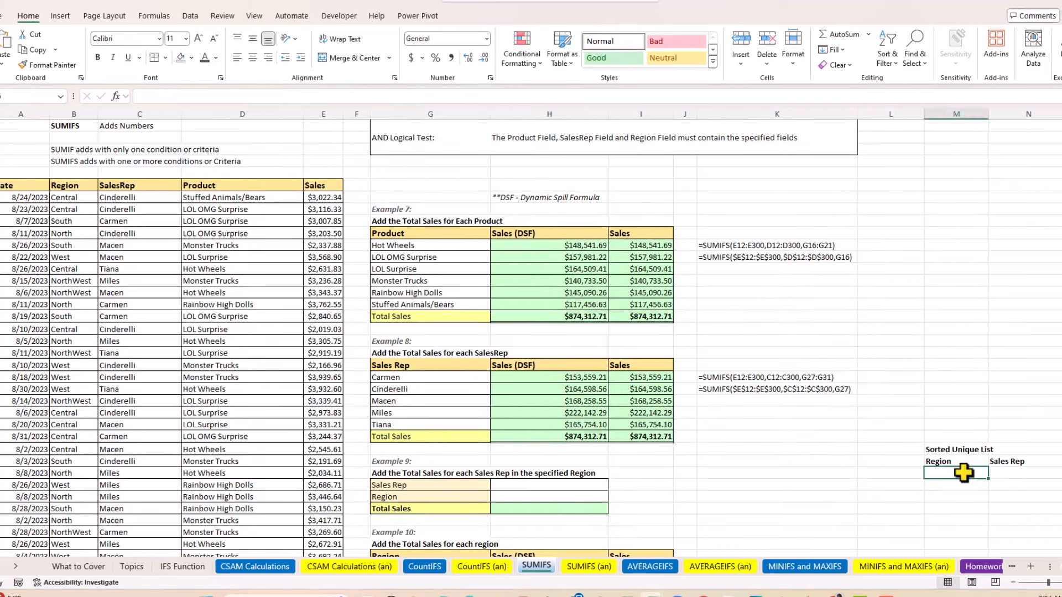
pyautogui.scroll(-2, 964, 475)
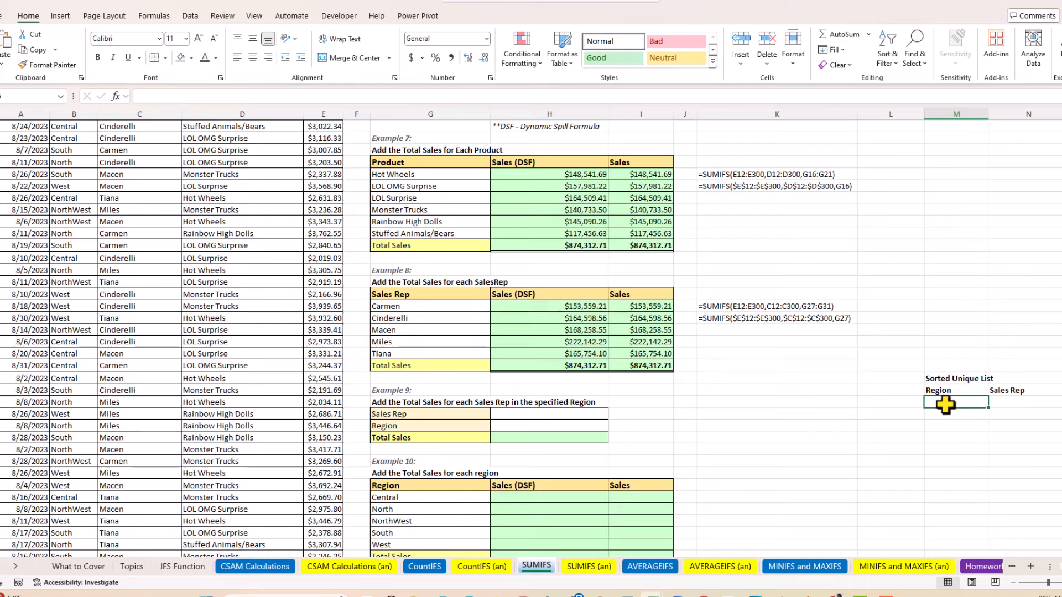
pyautogui.write('=')
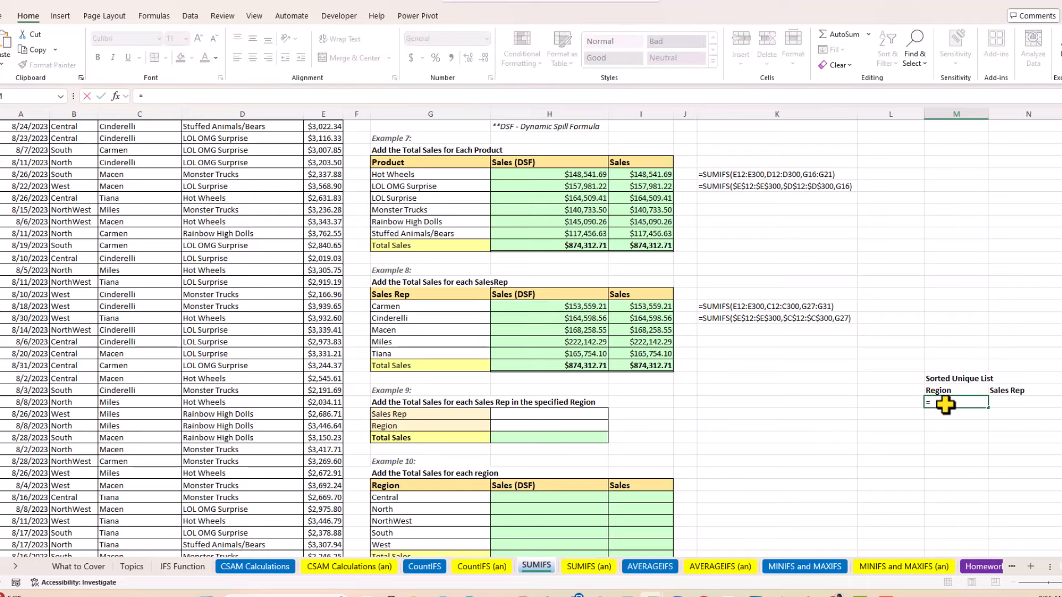
pyautogui.write('uni')
pyautogui.press('Tab')
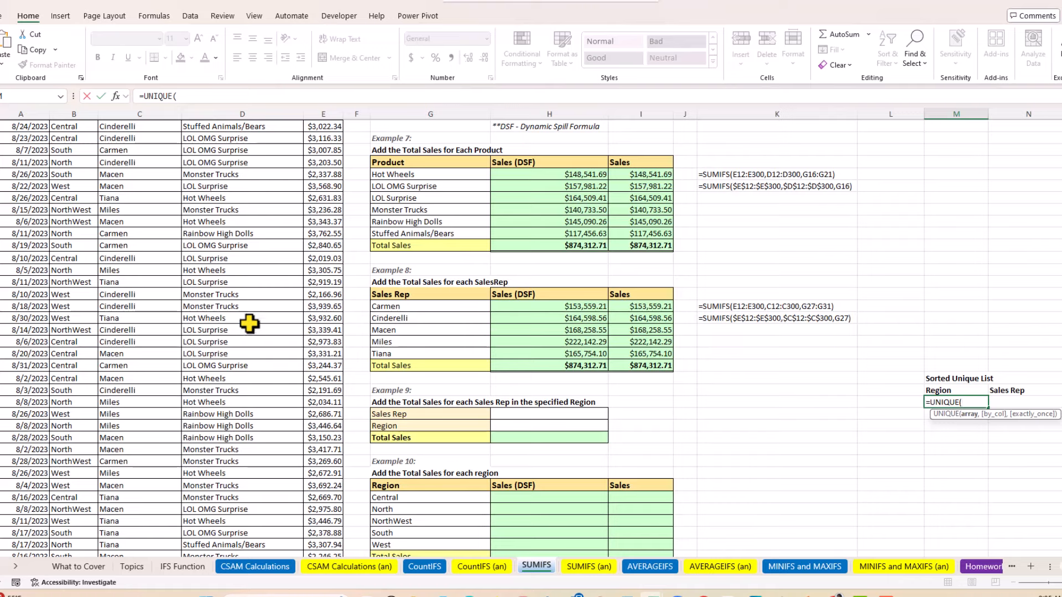
# Step: Complete the UNIQUE formula in M35 with the Region data range B12:B300, keeping M35 selected
pyautogui.scroll(2, 250, 322)
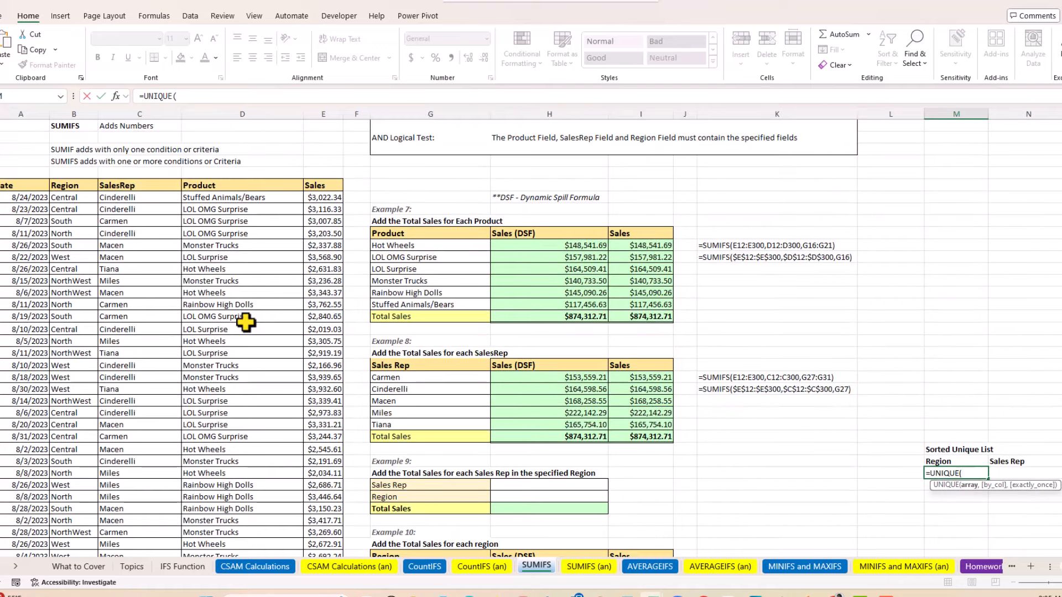
pyautogui.click(62, 197)
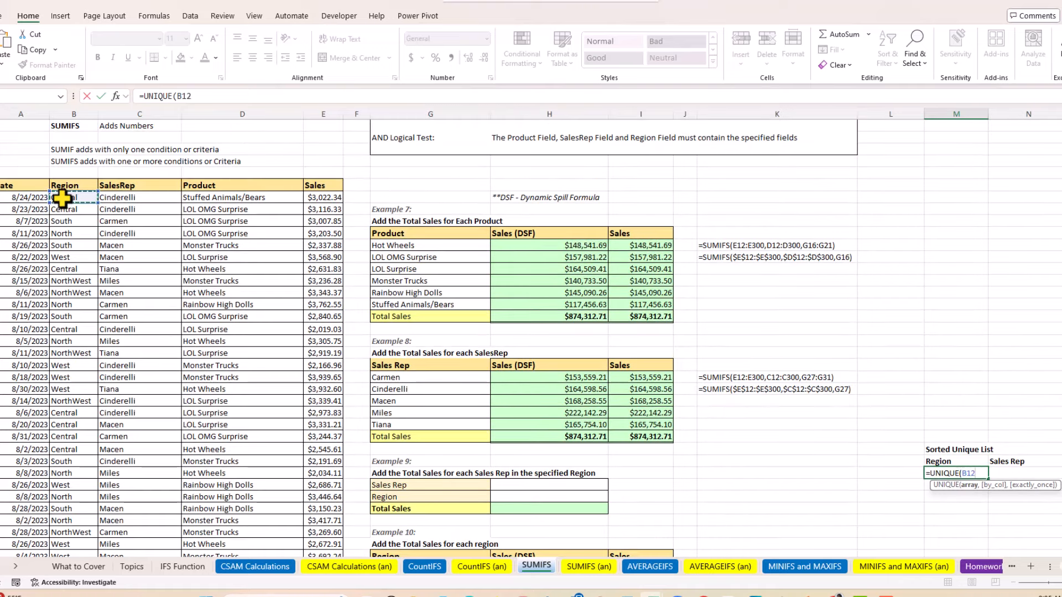
pyautogui.hotkey('ctrl', 'shift', 'Down')
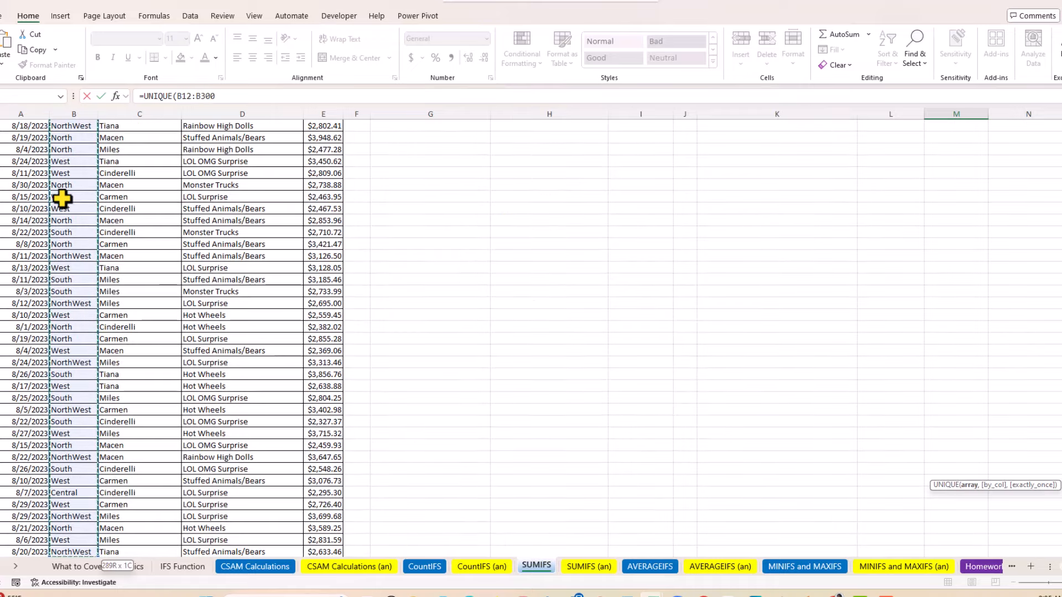
pyautogui.hotkey('ctrl', 'BackSpace')
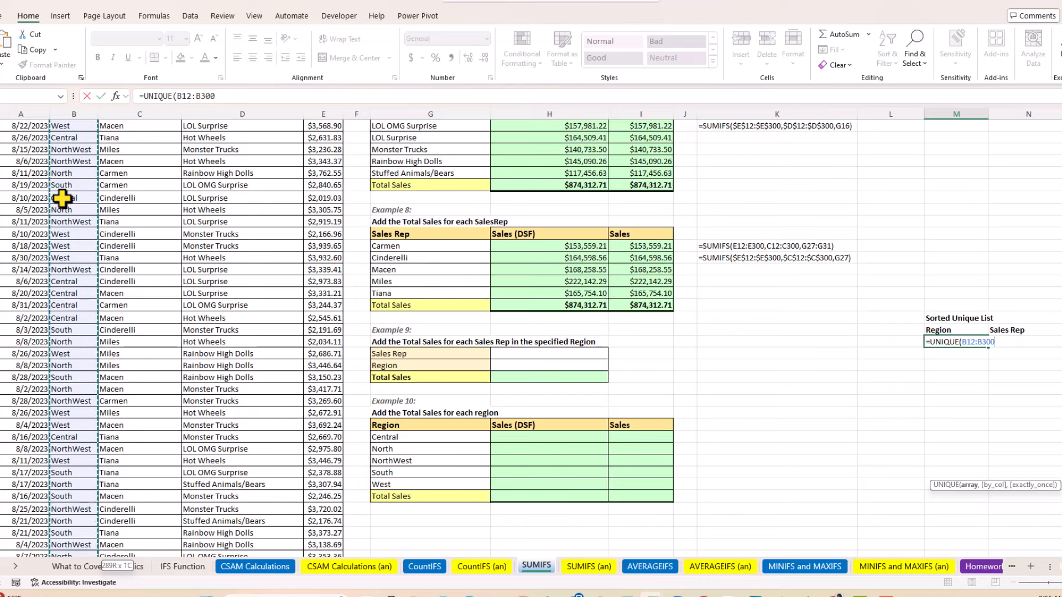
pyautogui.write(')')
pyautogui.hotkey('ctrl', 'Return')
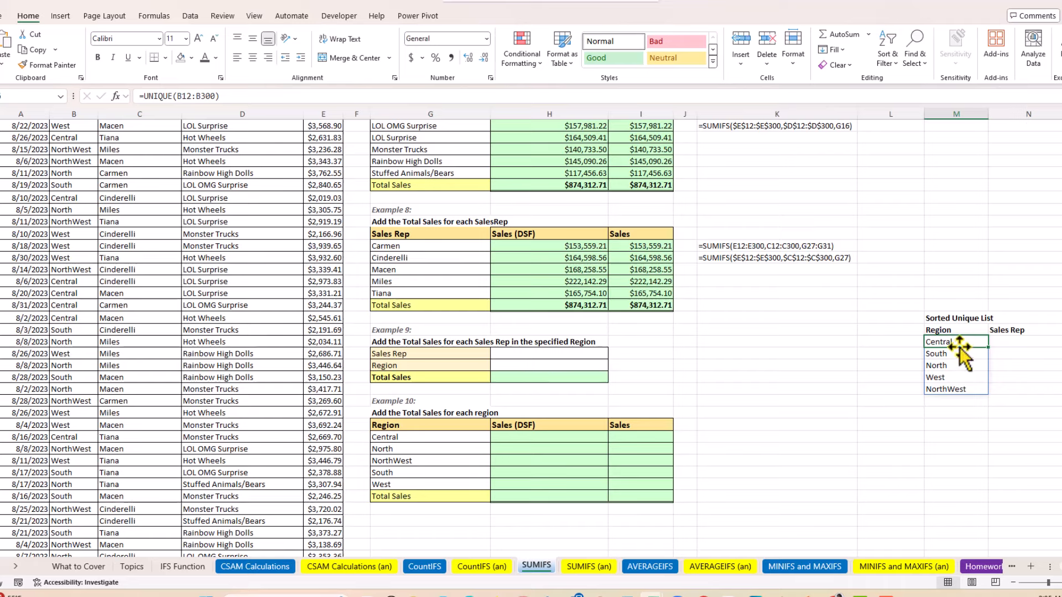
# Step: Wrap the M35 formula in SORT so it reads =SORT(UNIQUE(B12:B300))
pyautogui.press('F2')
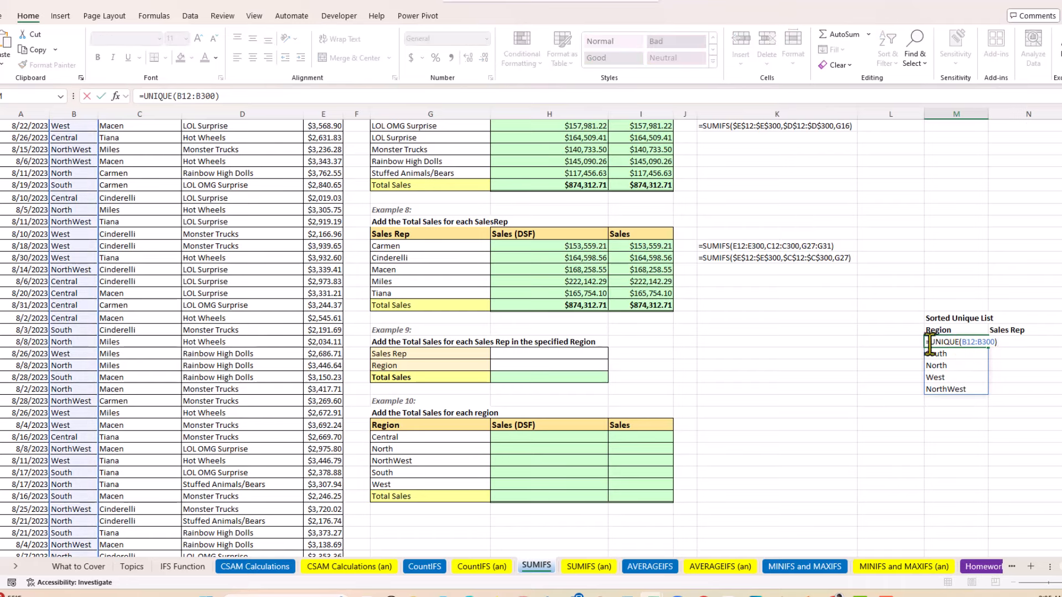
pyautogui.click(931, 343)
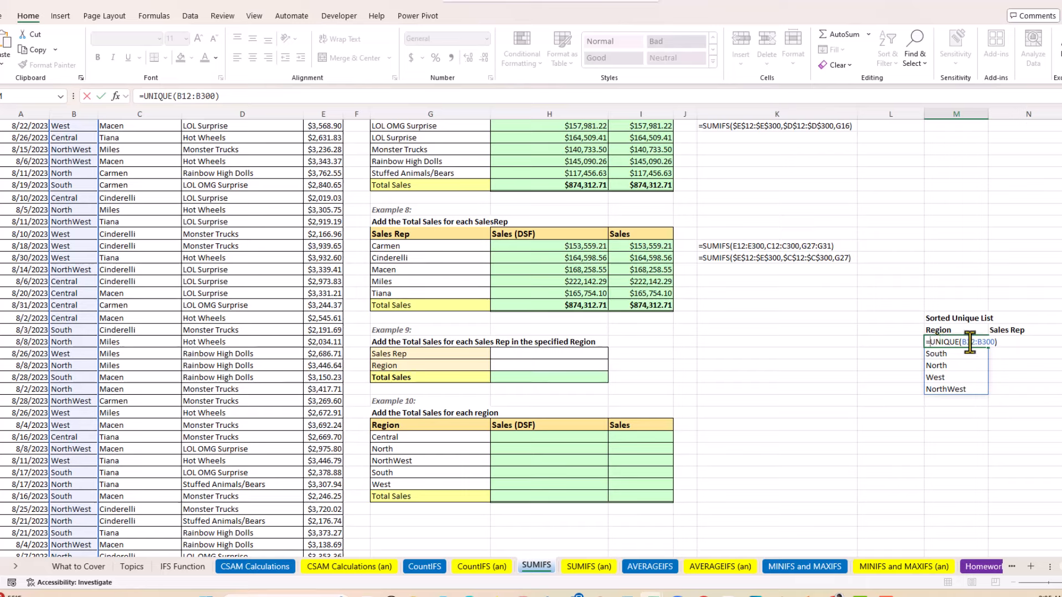
pyautogui.write('SORT(')
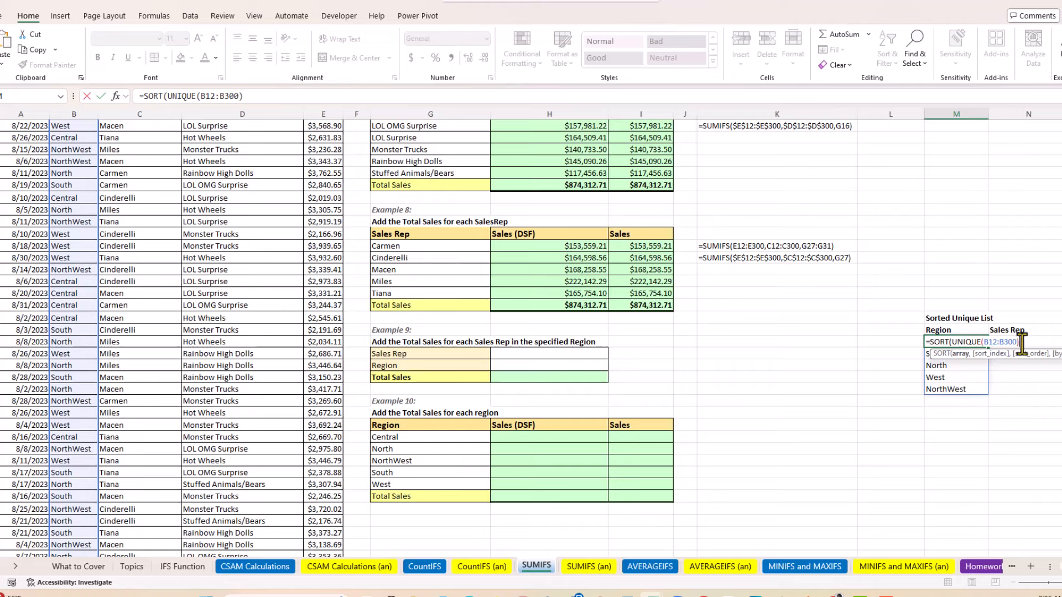
pyautogui.write(')')
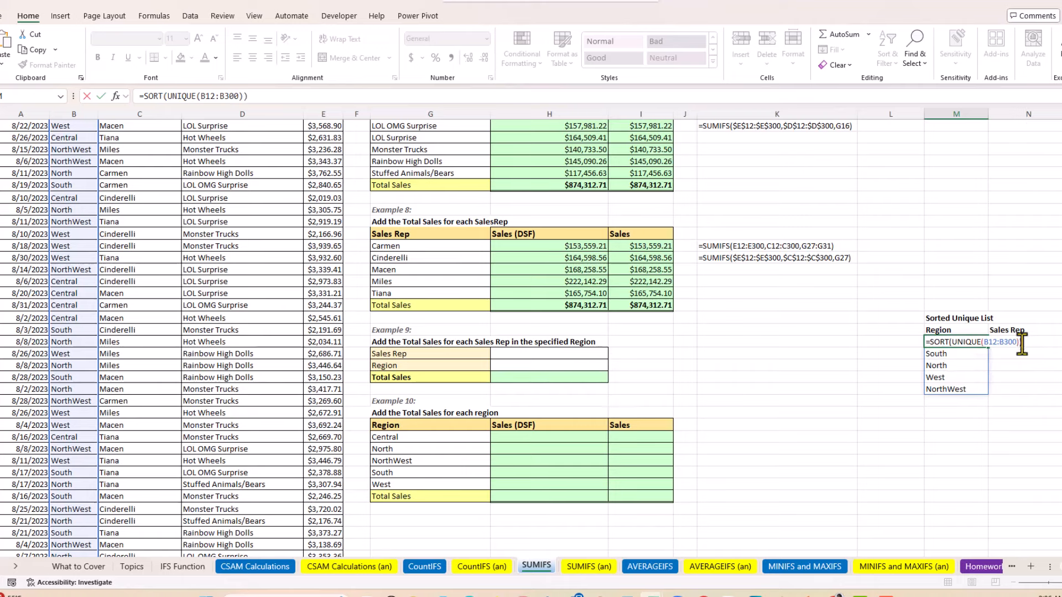
pyautogui.press('Return')
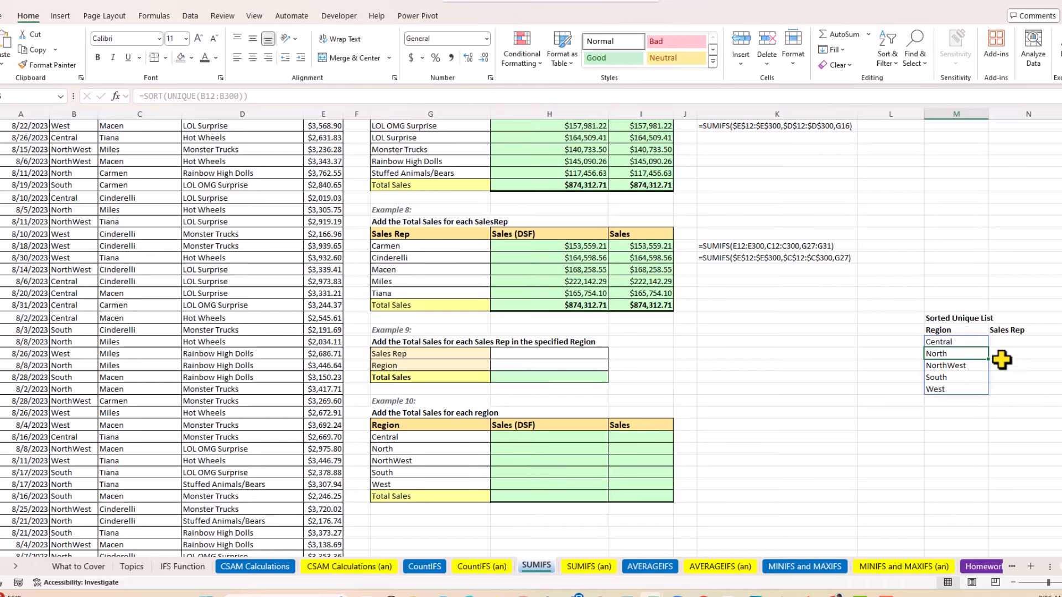
# Step: Enter =SORT(UNIQUE(C12:C300)) in N35 to list the sorted unique sales reps
pyautogui.click(1028, 341)
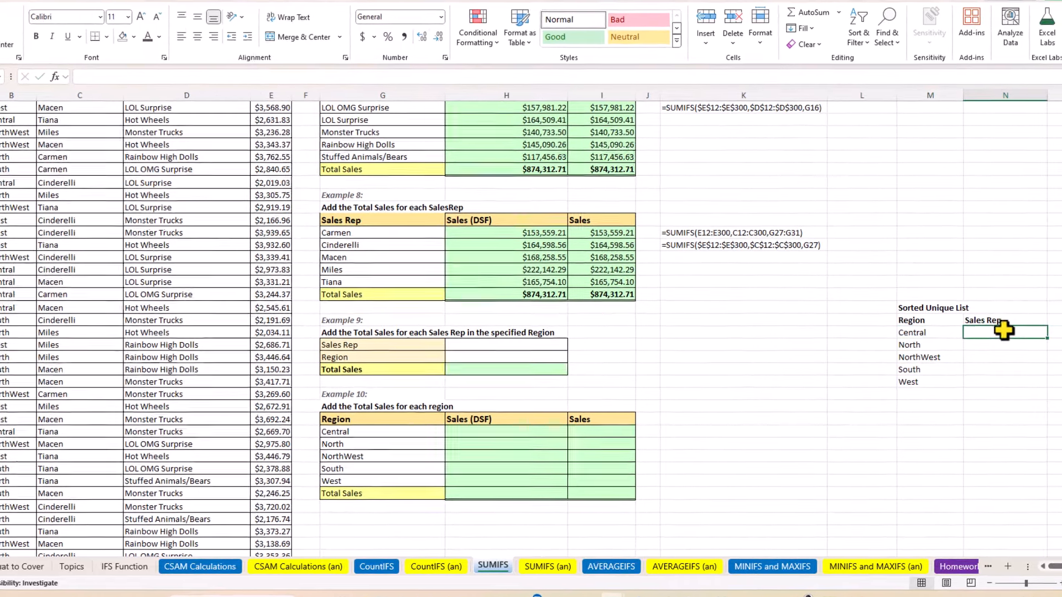
pyautogui.write('=')
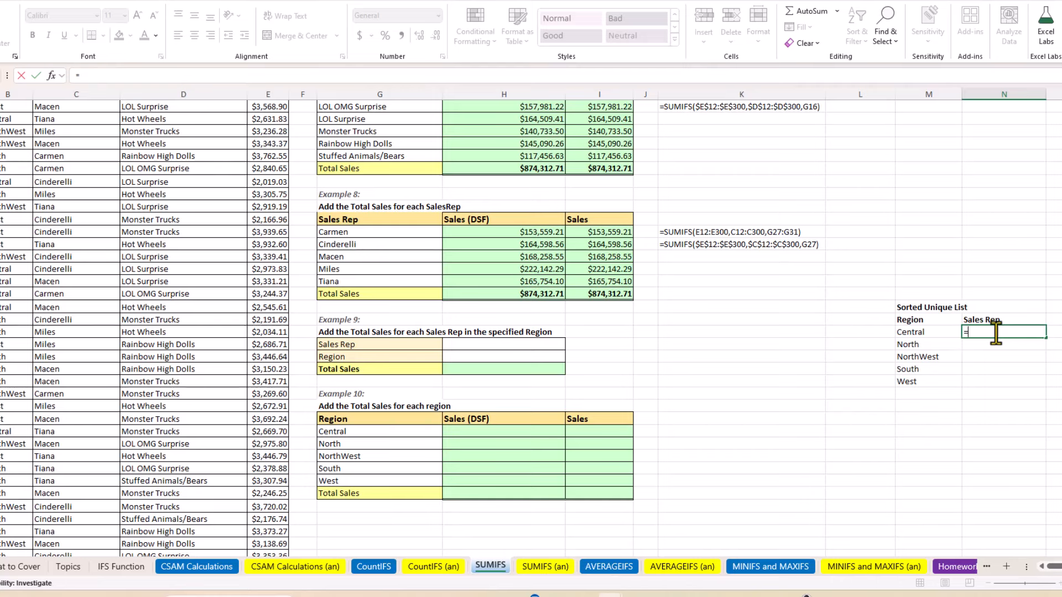
pyautogui.write('SORT(uniq')
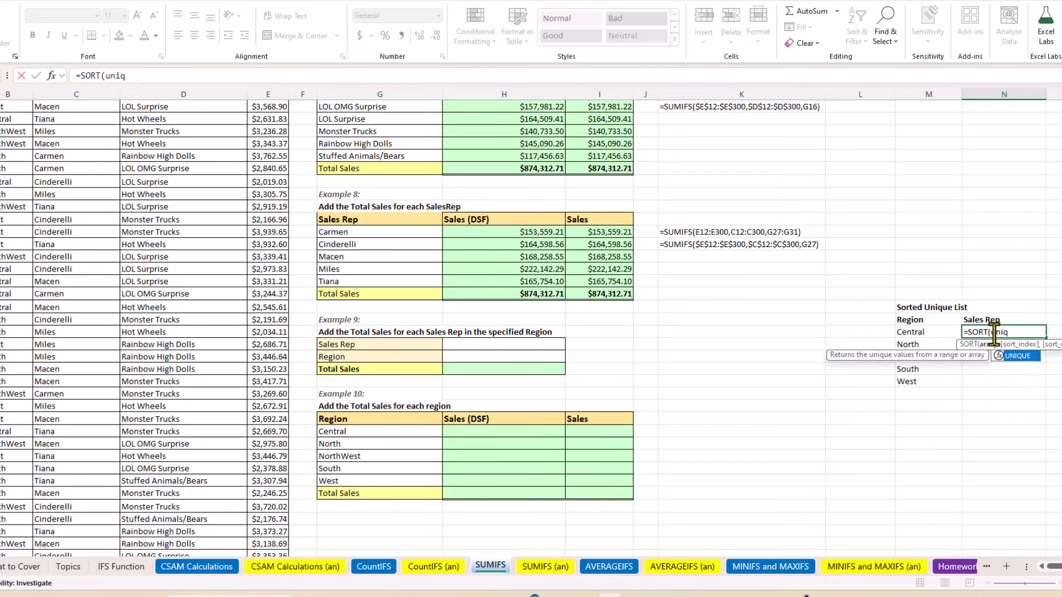
pyautogui.press('Tab')
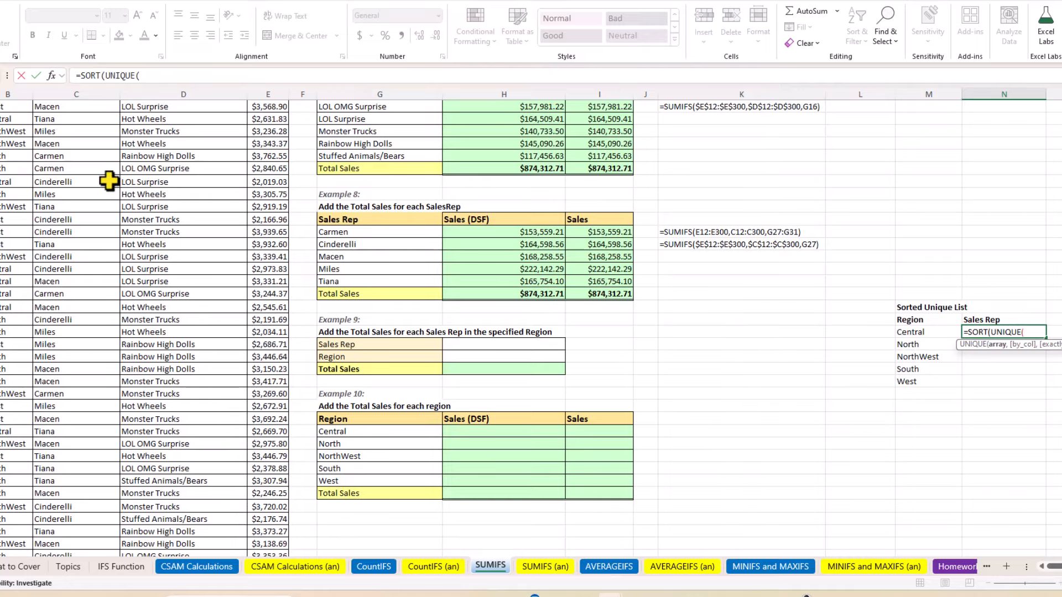
pyautogui.scroll(3, 111, 181)
pyautogui.click(64, 155)
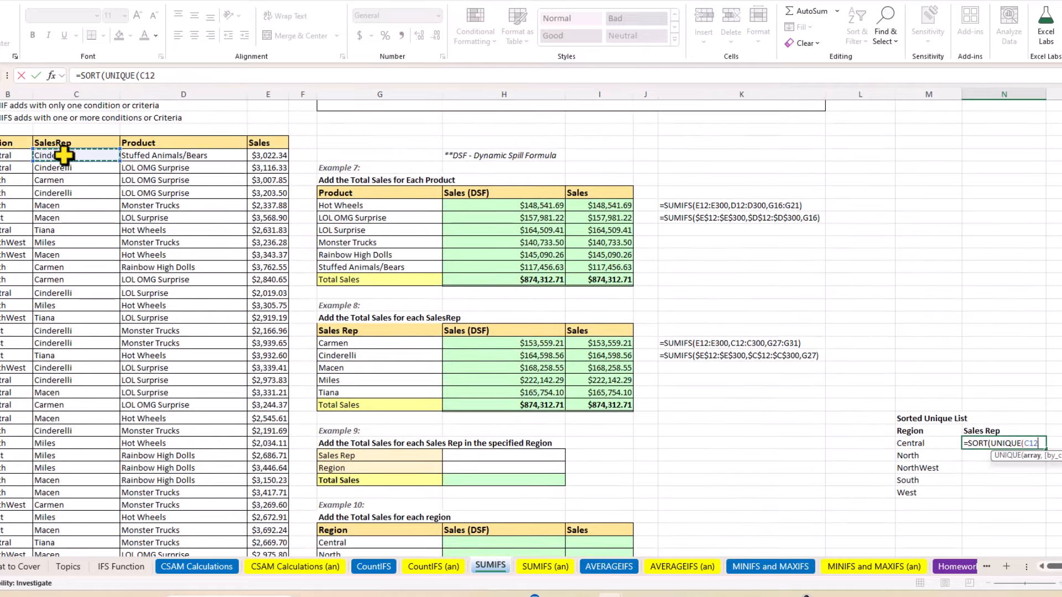
pyautogui.hotkey('ctrl', 'shift', 'Down')
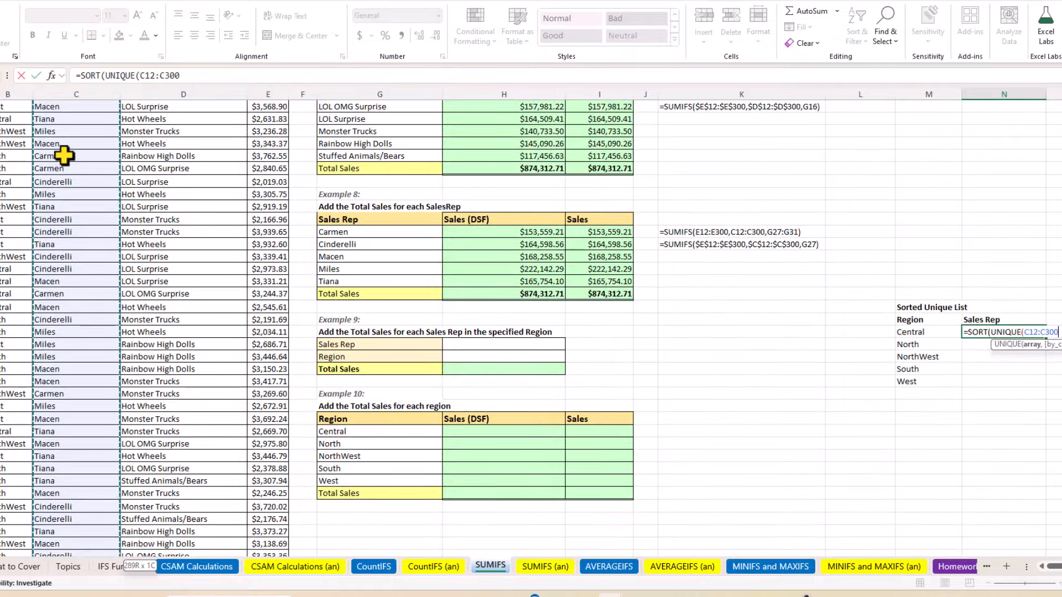
pyautogui.write(')')
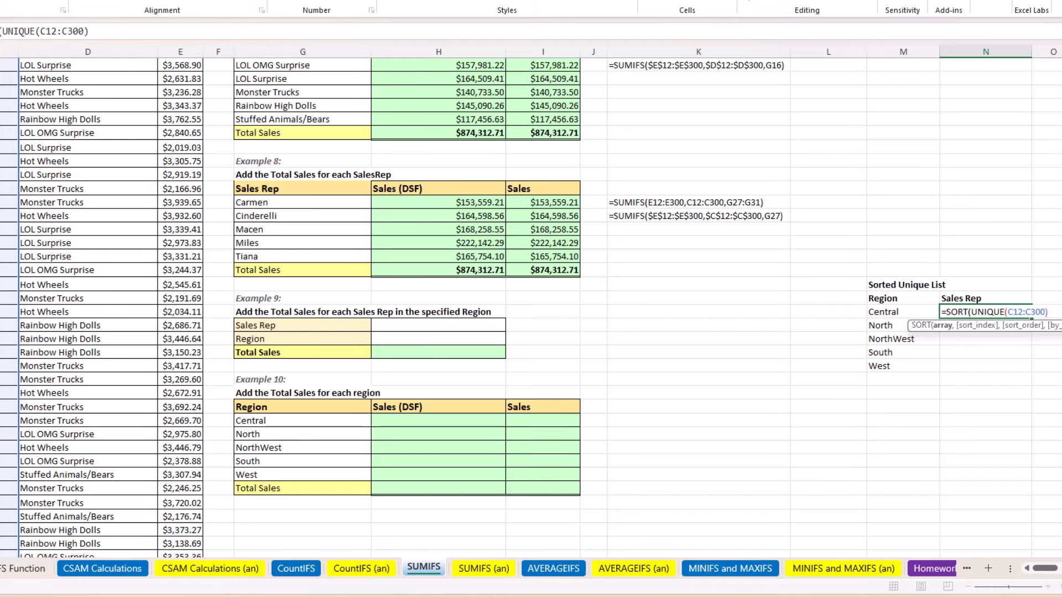
pyautogui.write(')')
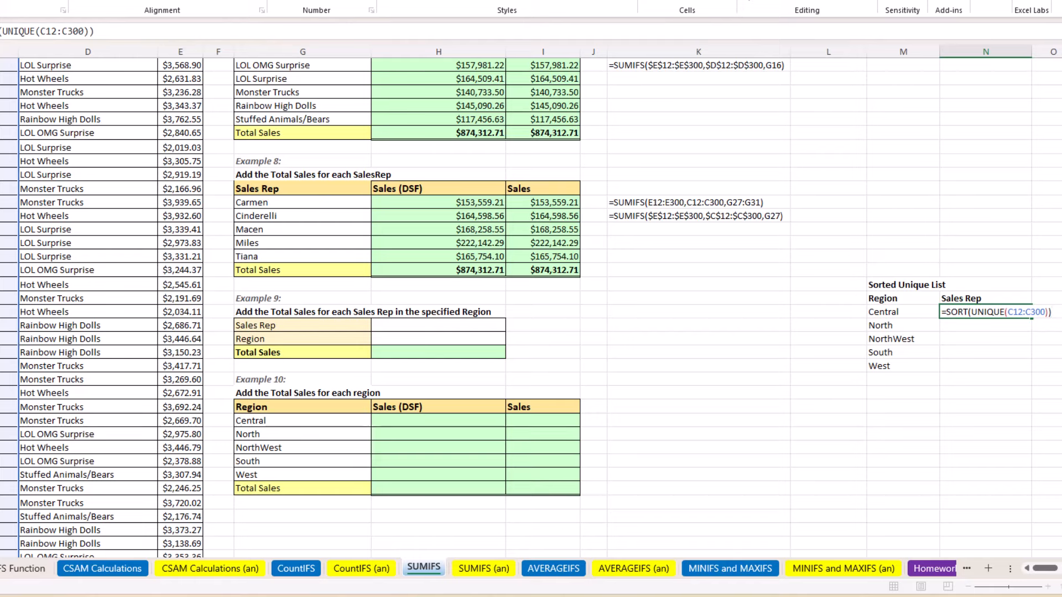
pyautogui.press('Return')
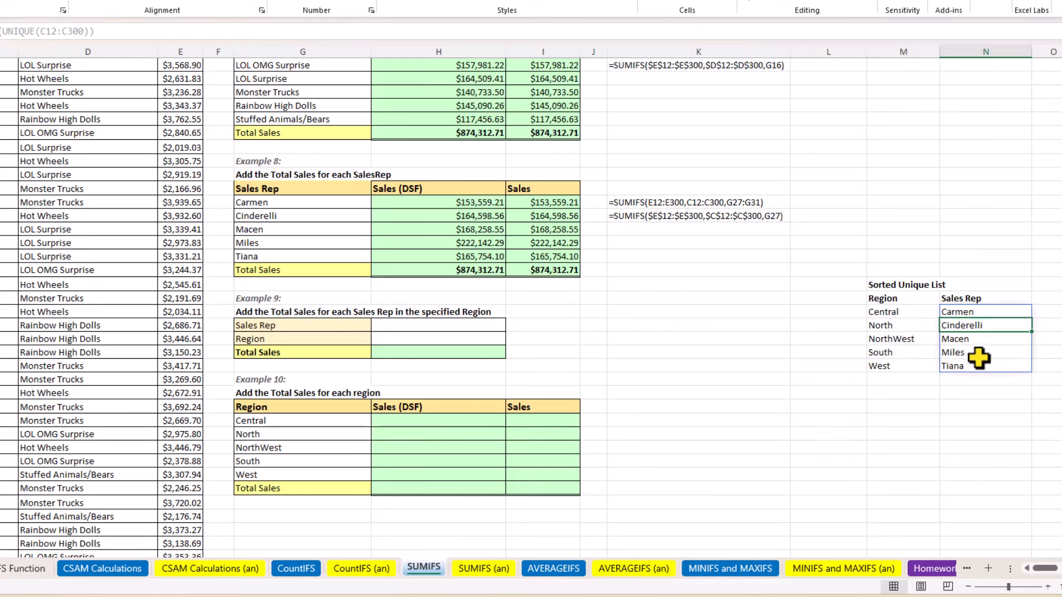
# Step: Add list data validation to the Example 9 Sales Rep input cell with source =$N$35:$N$39
pyautogui.click(413, 325)
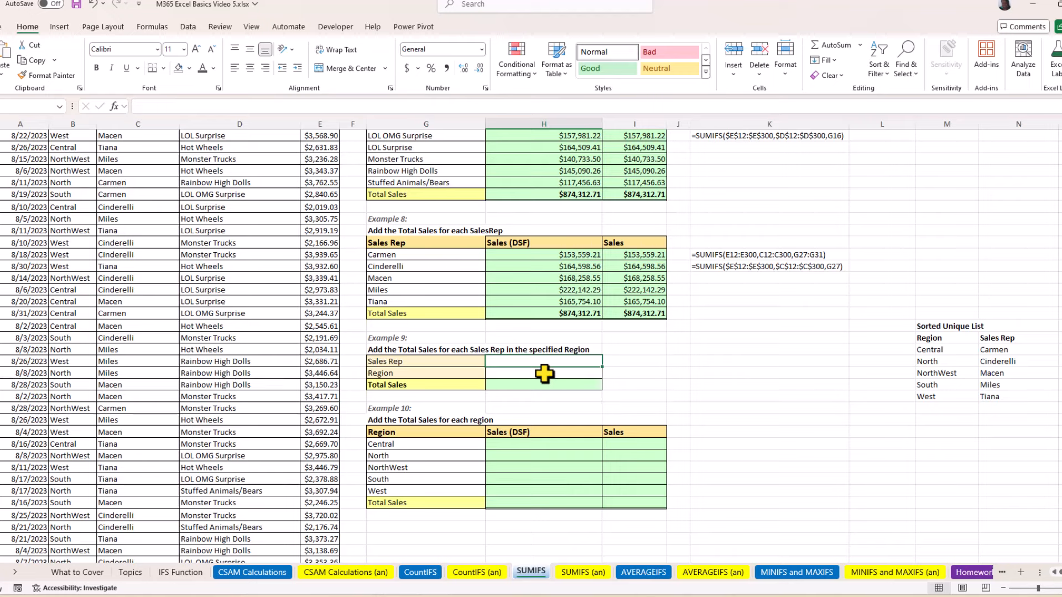
pyautogui.click(188, 29)
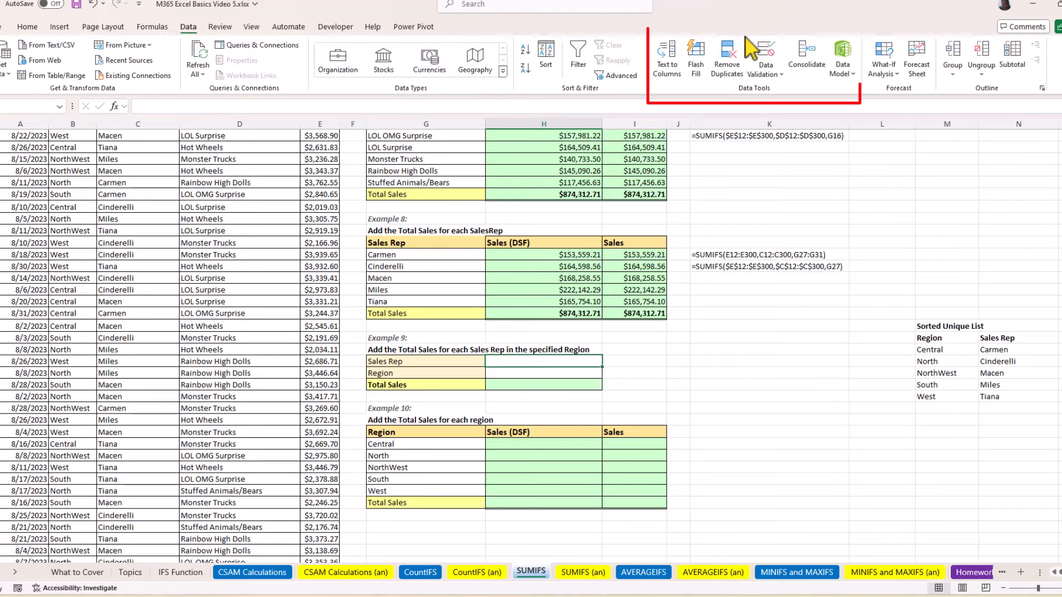
pyautogui.click(782, 74)
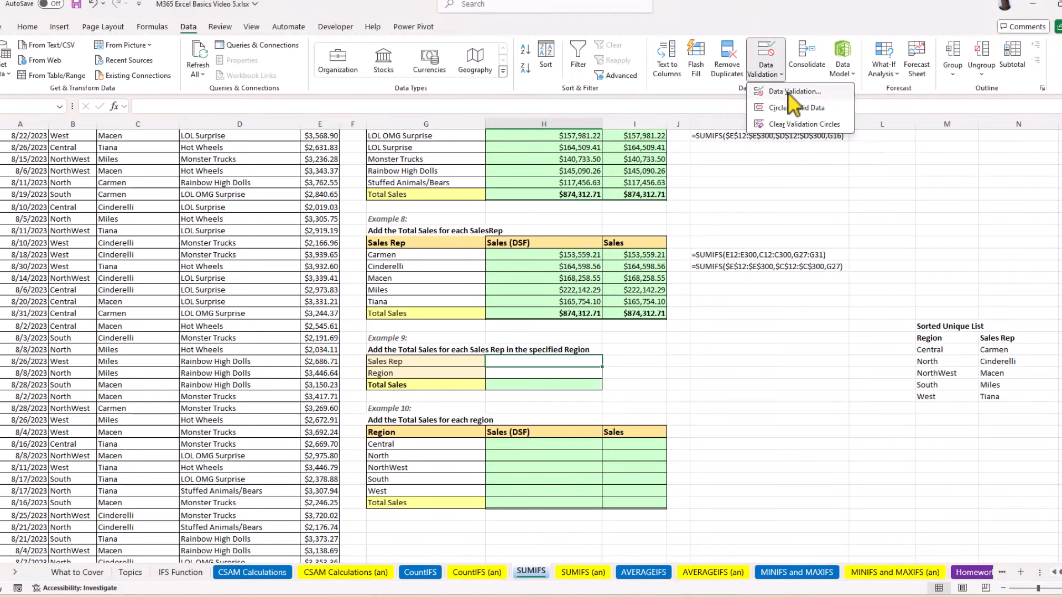
pyautogui.click(797, 92)
pyautogui.moveTo(550, 318); pyautogui.dragTo(740, 310)
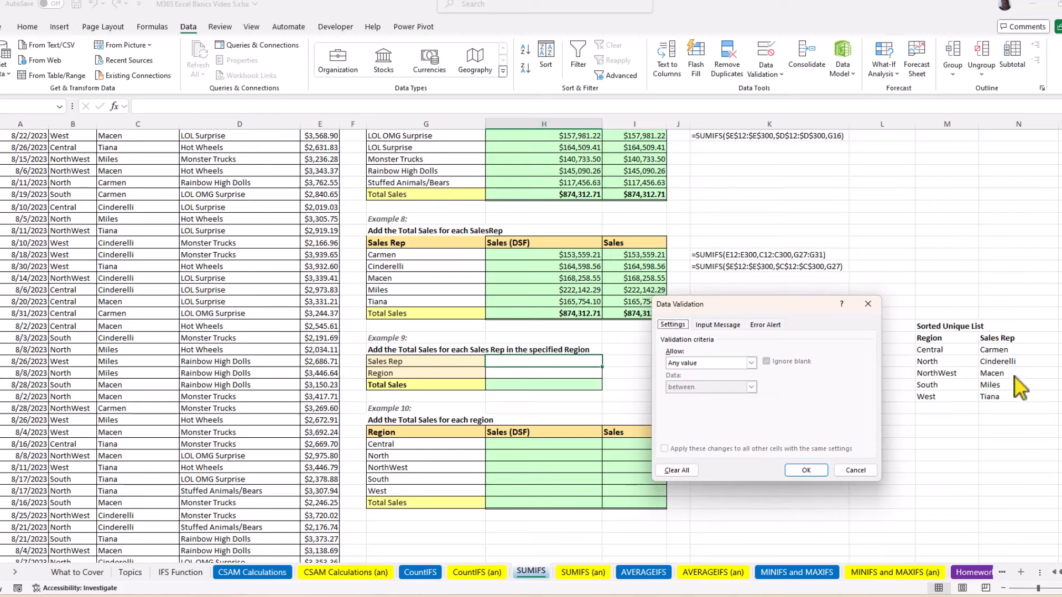
pyautogui.click(751, 363)
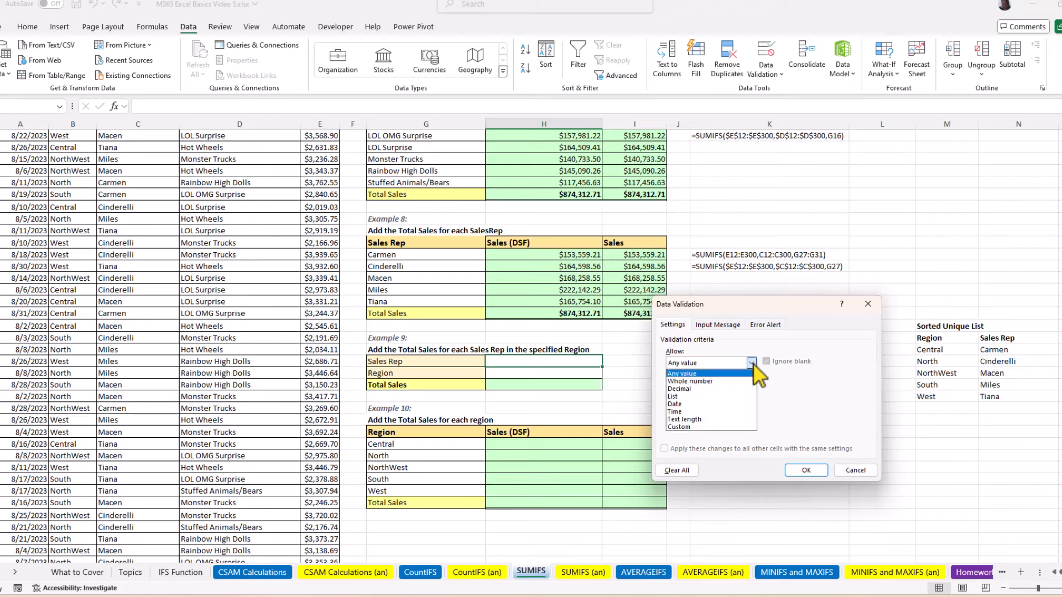
pyautogui.click(686, 396)
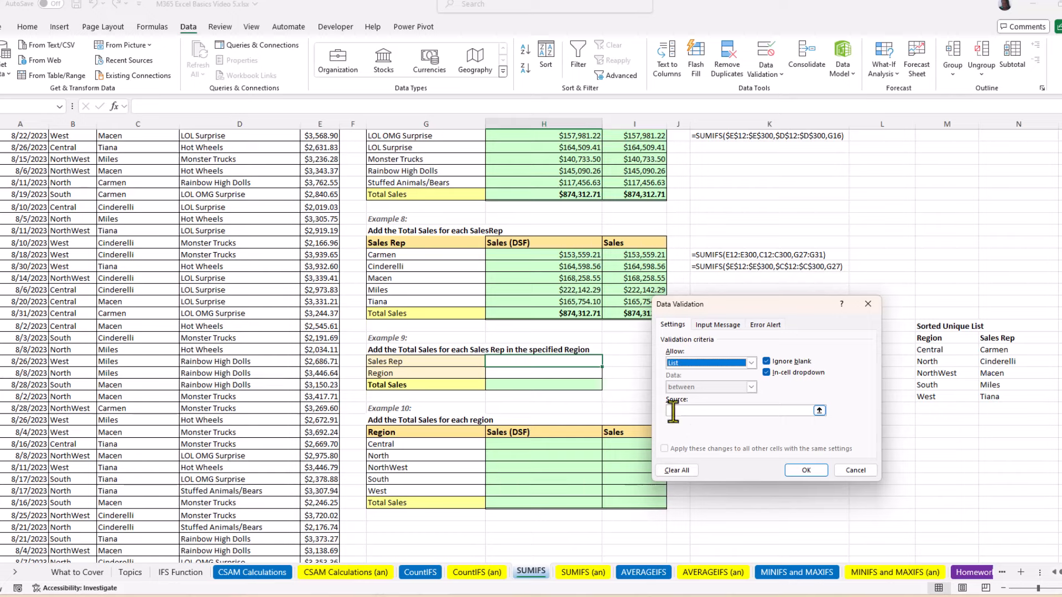
pyautogui.click(672, 411)
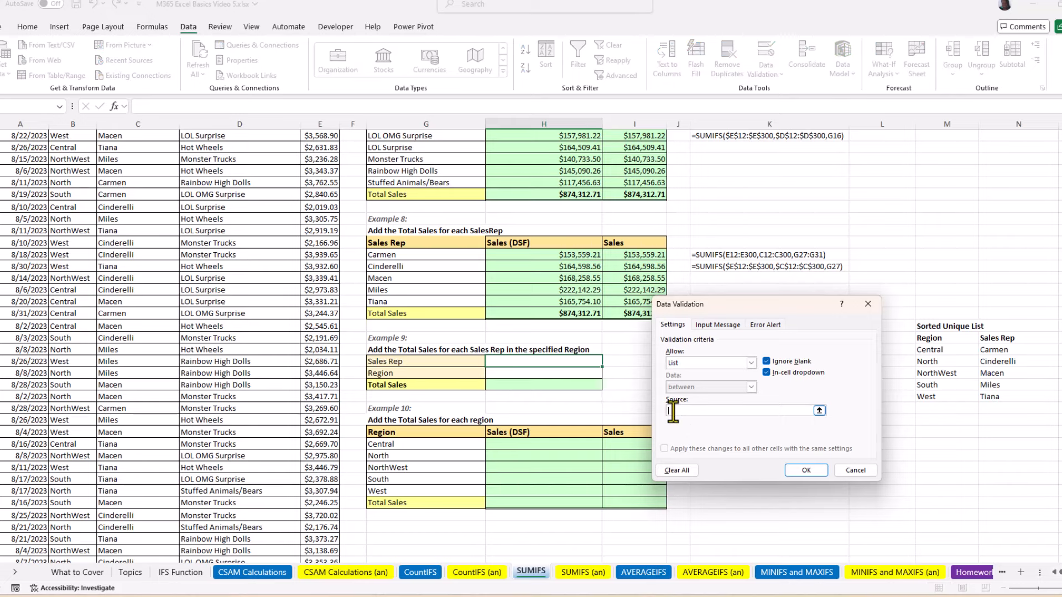
pyautogui.moveTo(995, 349); pyautogui.dragTo(1002, 396)
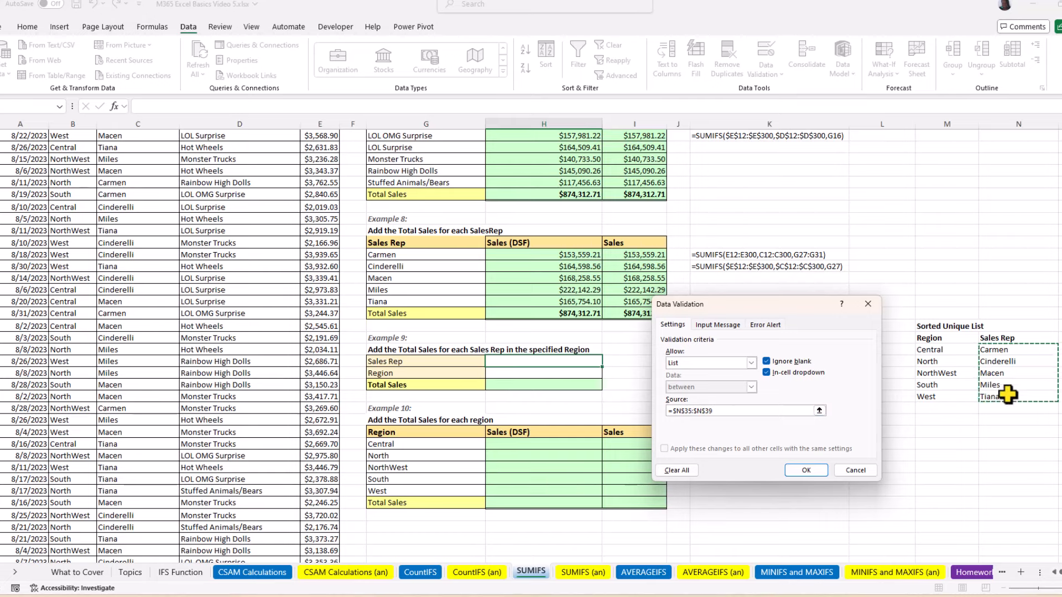
pyautogui.click(811, 470)
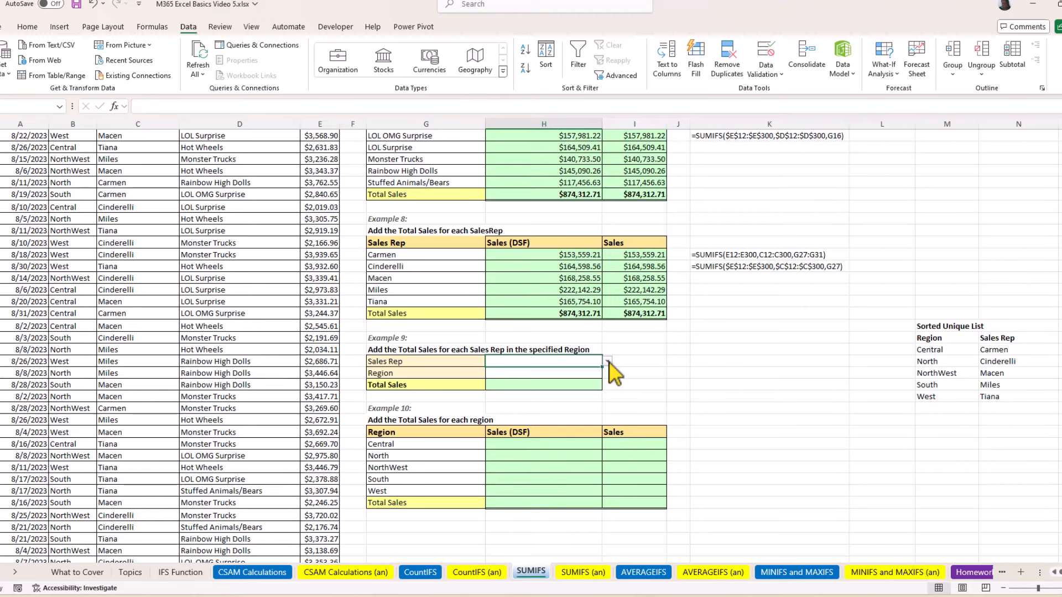
# Step: Test the Sales Rep cell's validation by entering a name that is not in the list, and cancel the entry
pyautogui.click(608, 362)
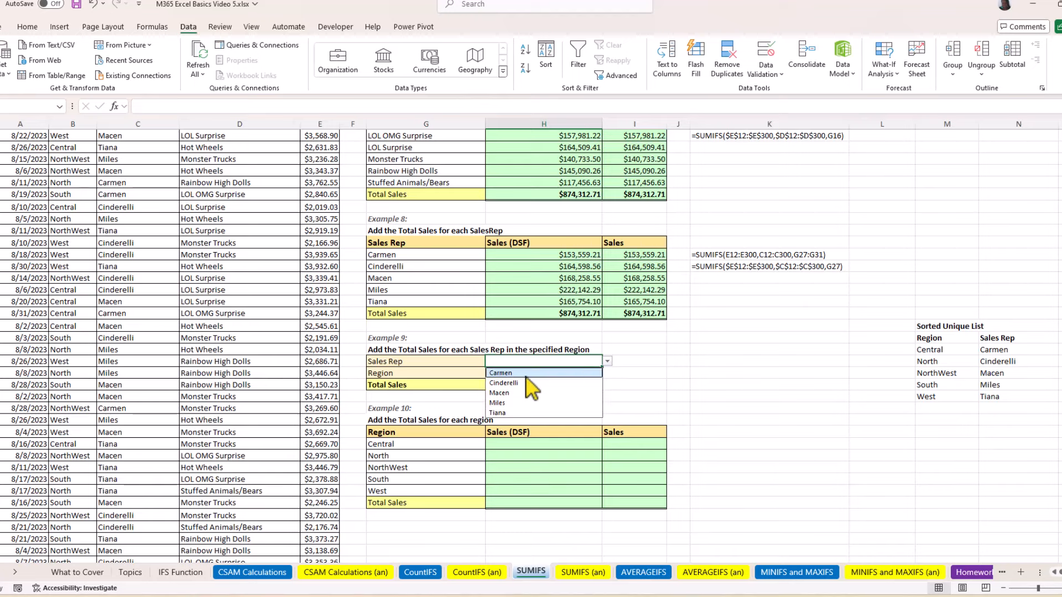
pyautogui.click(519, 361)
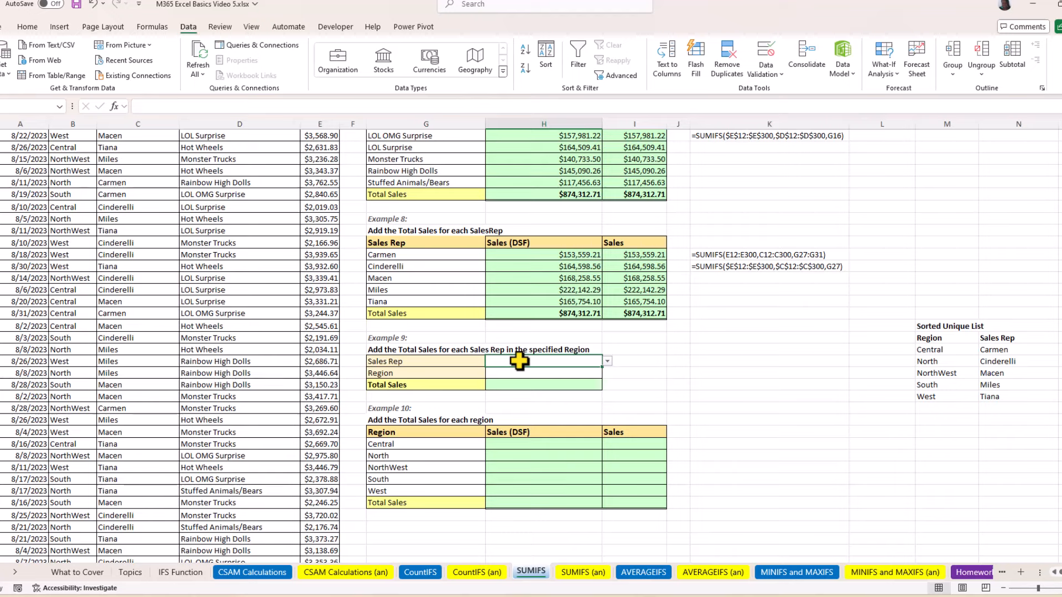
pyautogui.write('da')
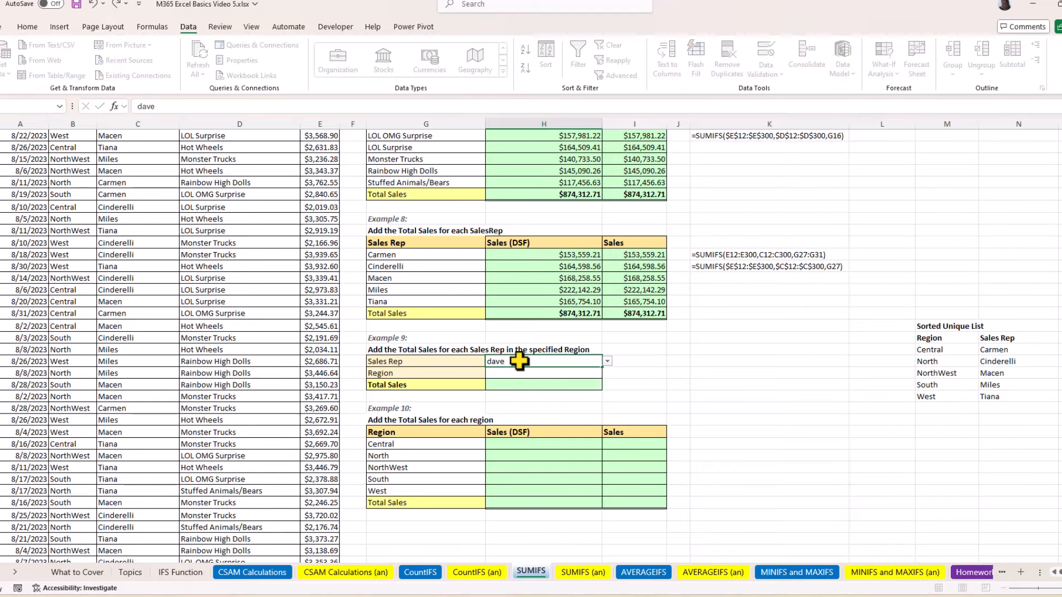
pyautogui.write('ve')
pyautogui.press('Return')
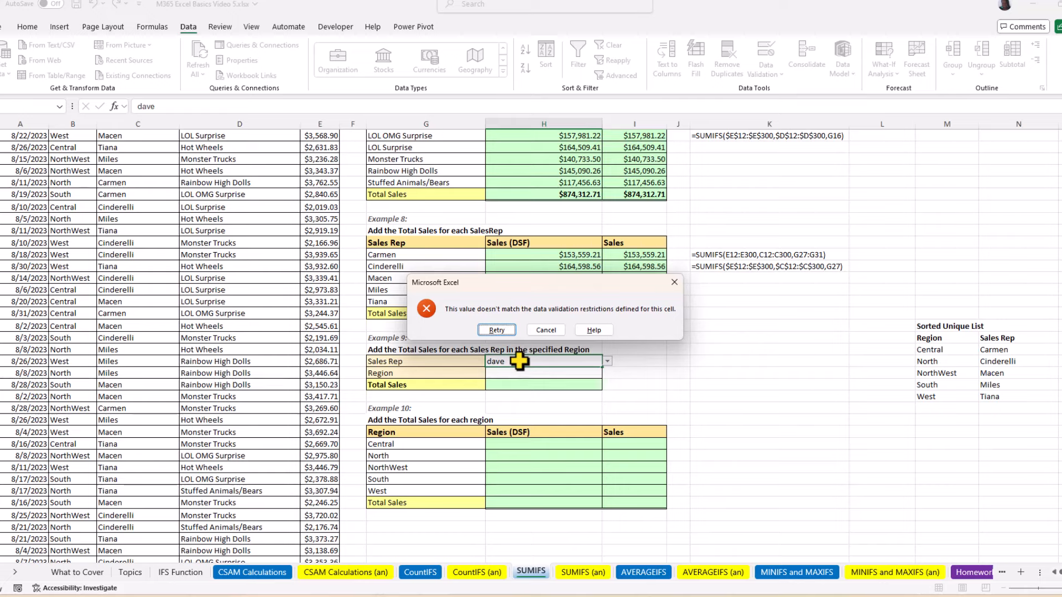
pyautogui.click(553, 326)
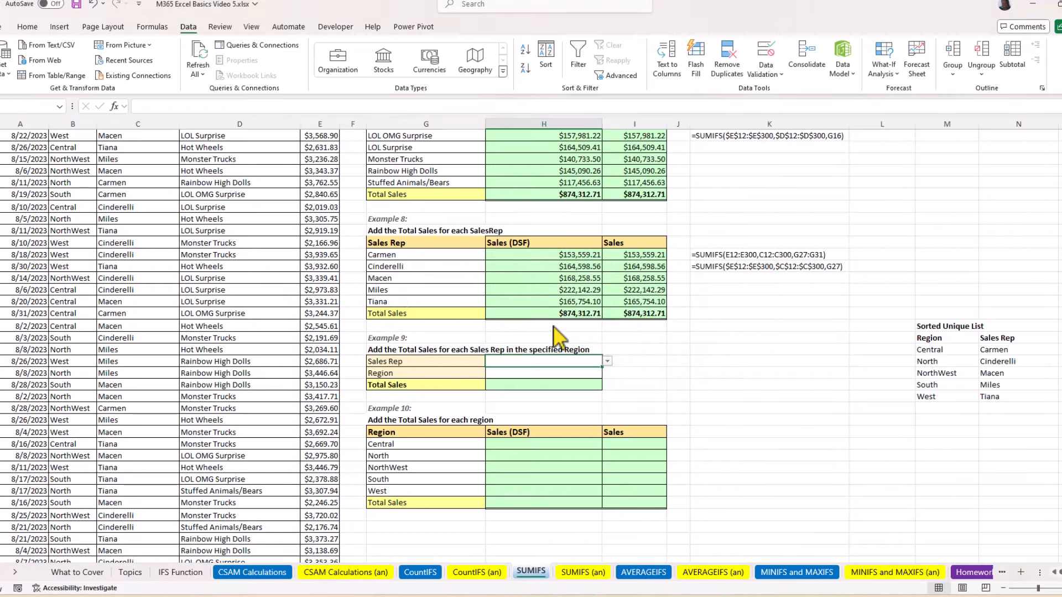
# Step: Choose the second sales rep from the Example 9 Sales Rep dropdown list
pyautogui.click(608, 361)
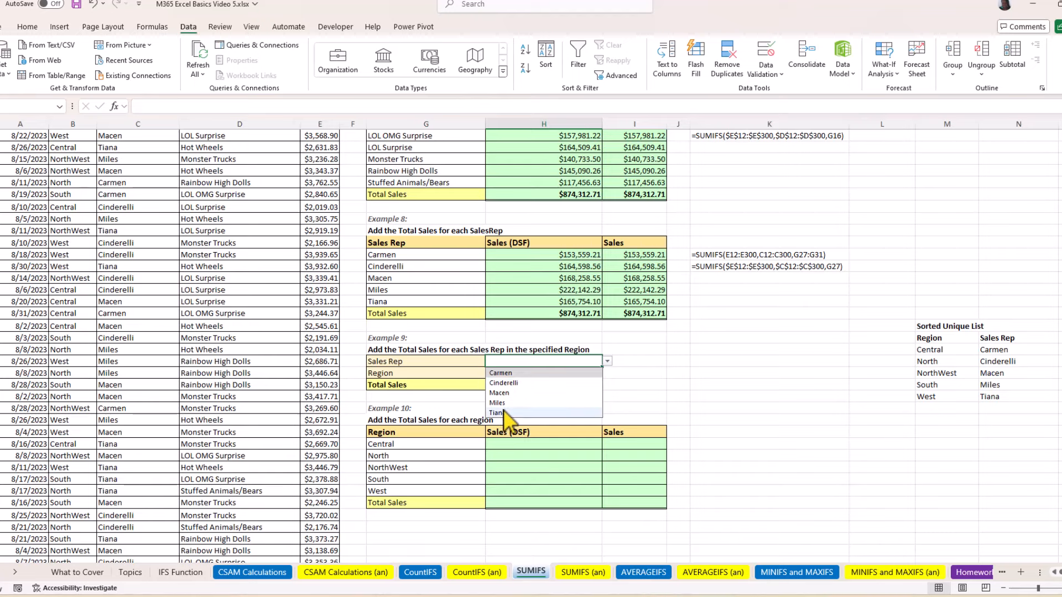
pyautogui.click(512, 383)
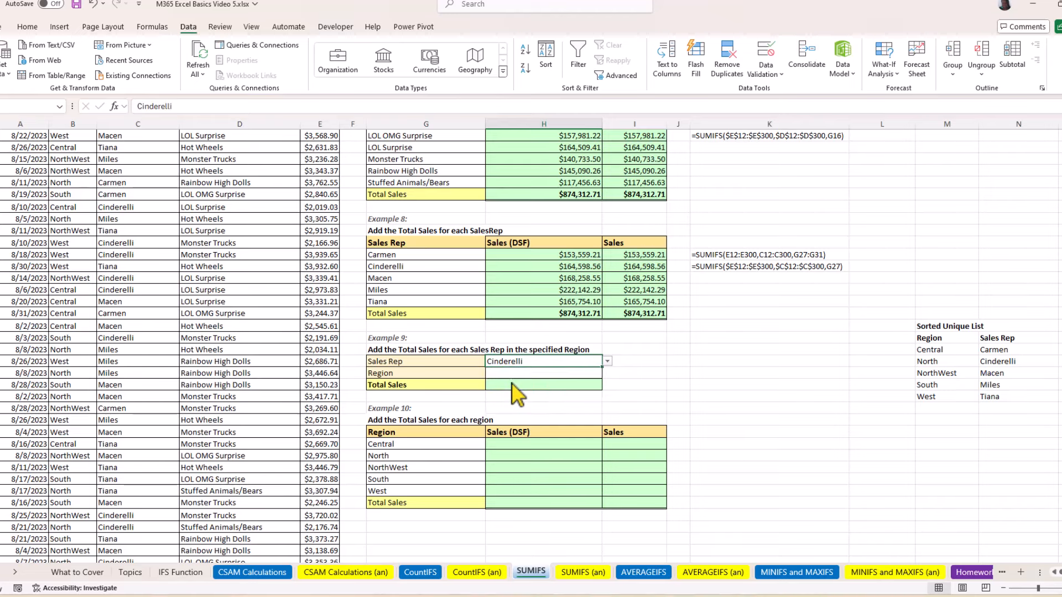
# Step: Add list data validation to the Example 9 Region input cell with source =$M$35:$M$39
pyautogui.click(513, 373)
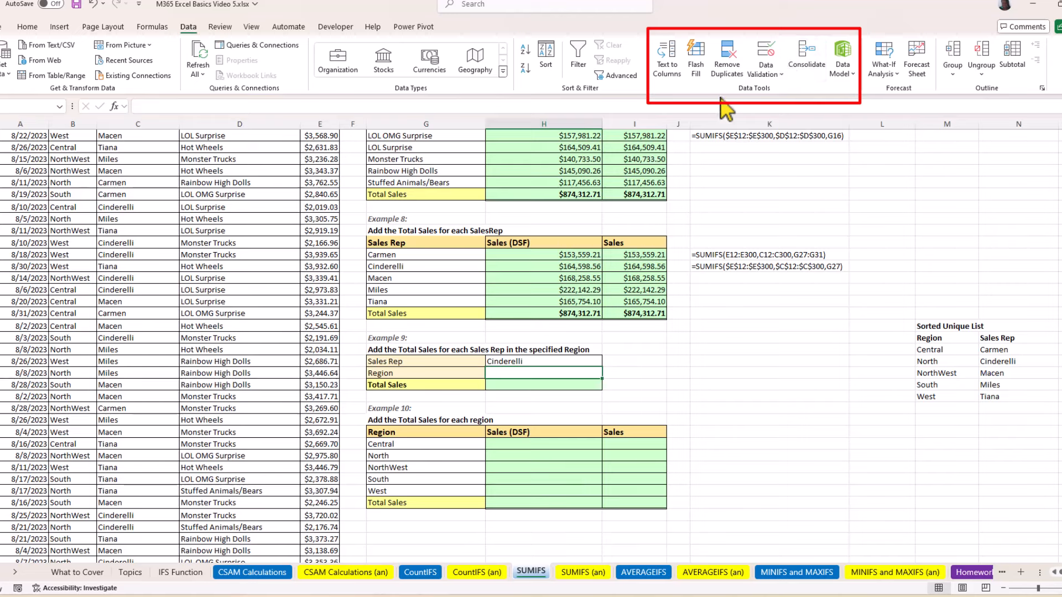
pyautogui.click(782, 75)
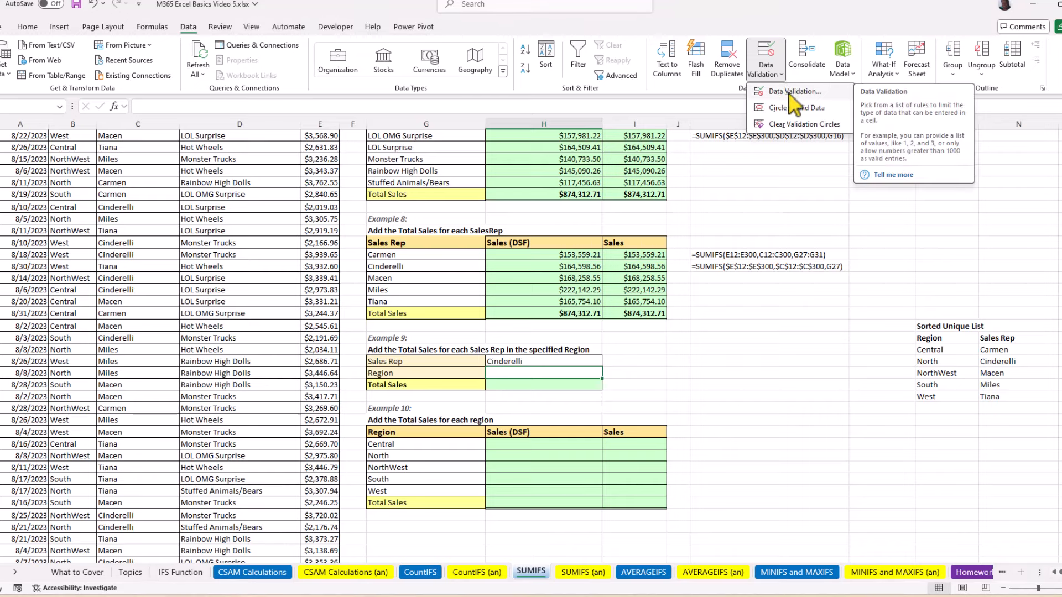
pyautogui.click(791, 91)
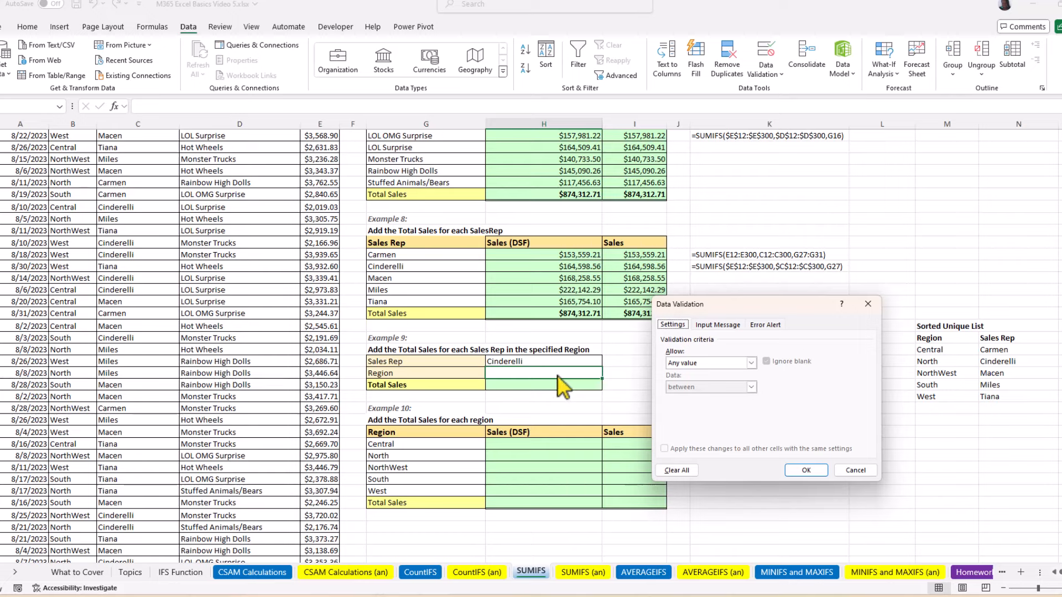
pyautogui.click(753, 364)
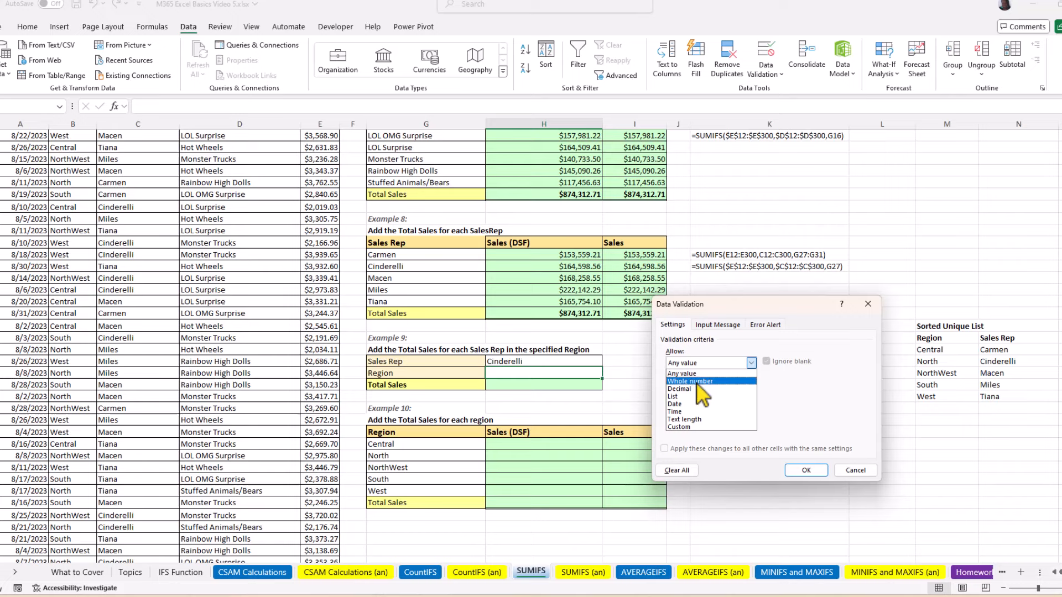
pyautogui.click(675, 406)
pyautogui.click(672, 411)
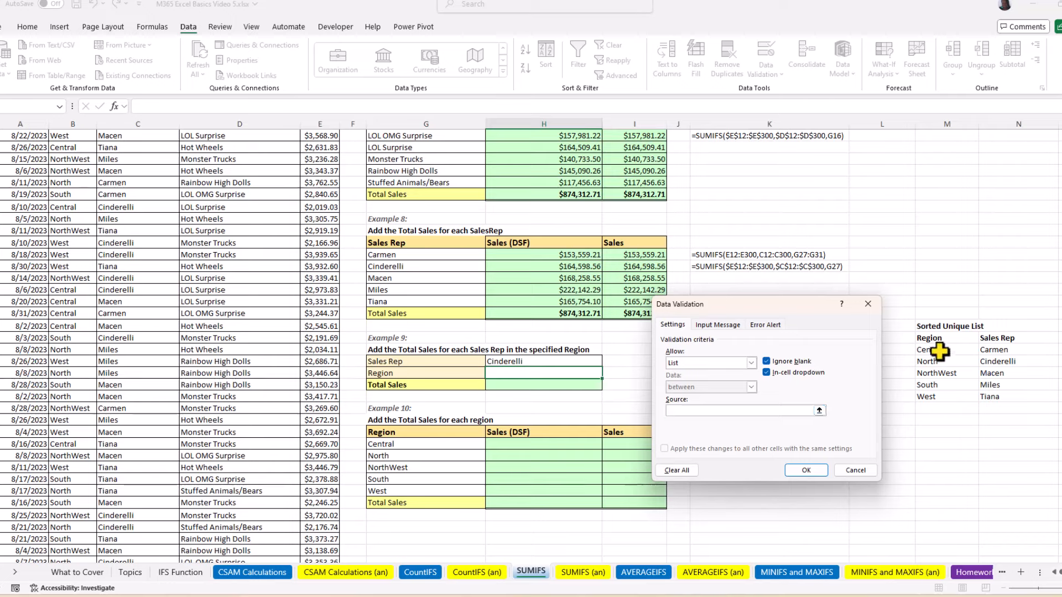
pyautogui.moveTo(938, 349); pyautogui.dragTo(943, 396)
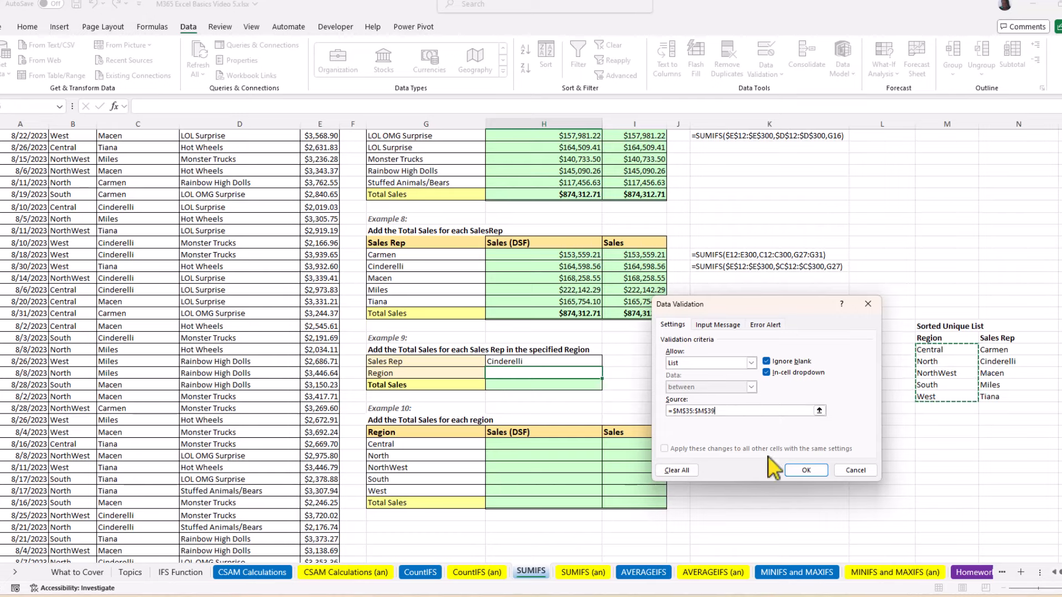
pyautogui.click(809, 471)
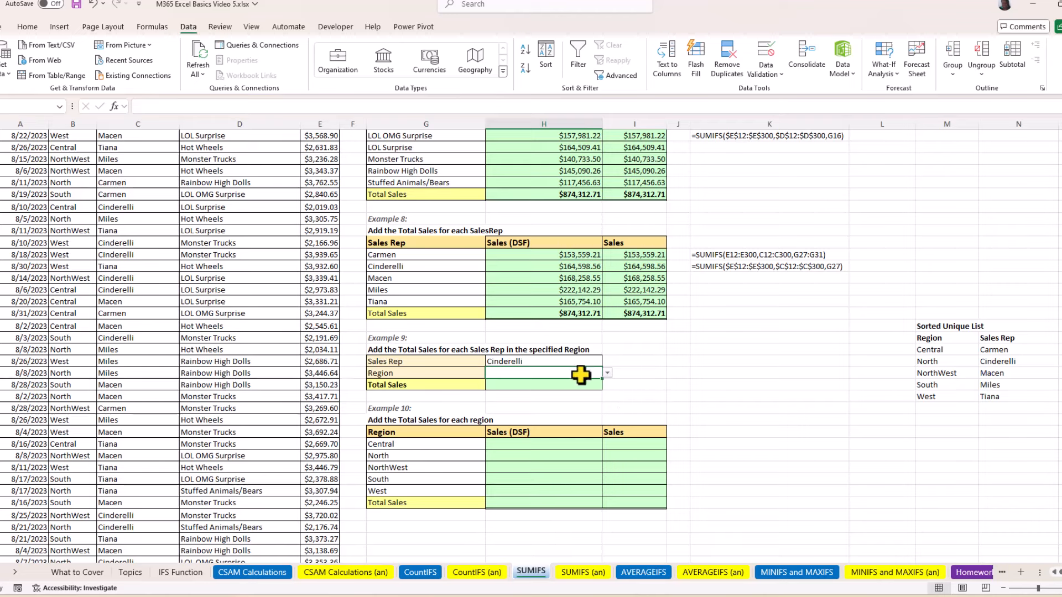
# Step: Choose NorthWest from the Example 9 Region dropdown list
pyautogui.click(608, 374)
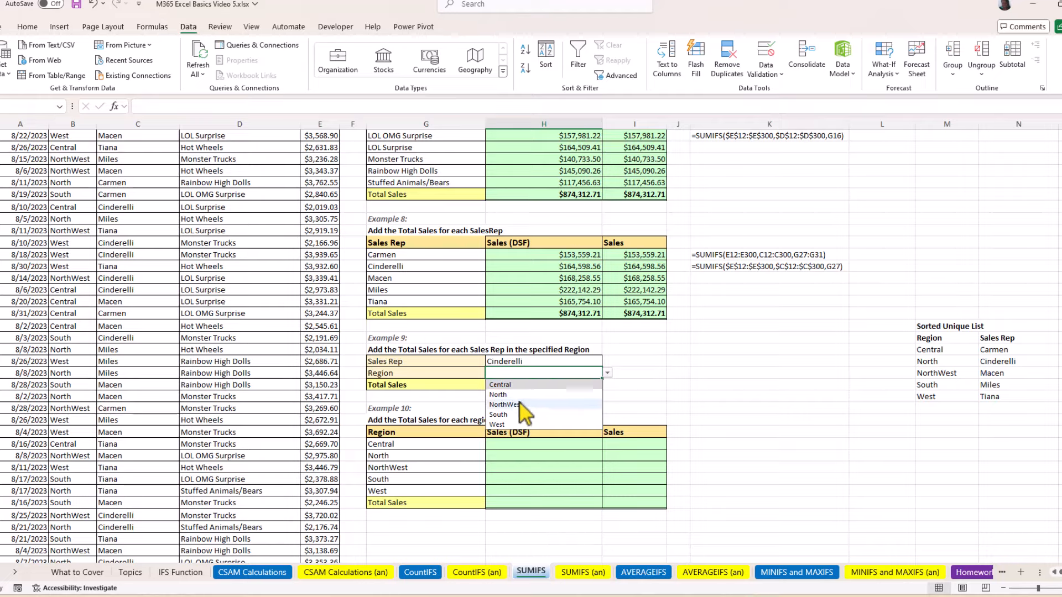
pyautogui.click(516, 374)
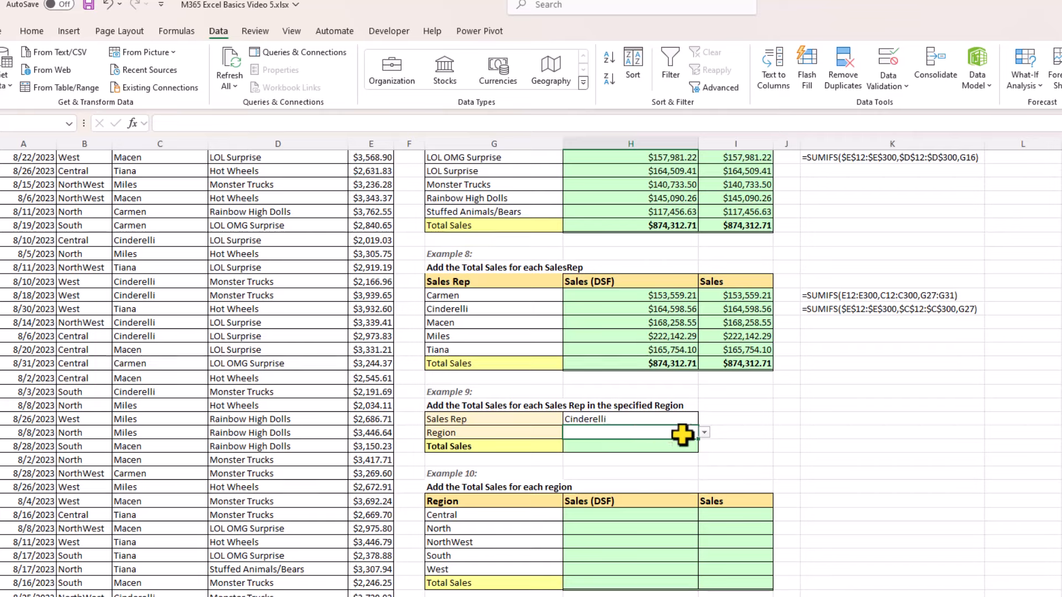
pyautogui.click(705, 433)
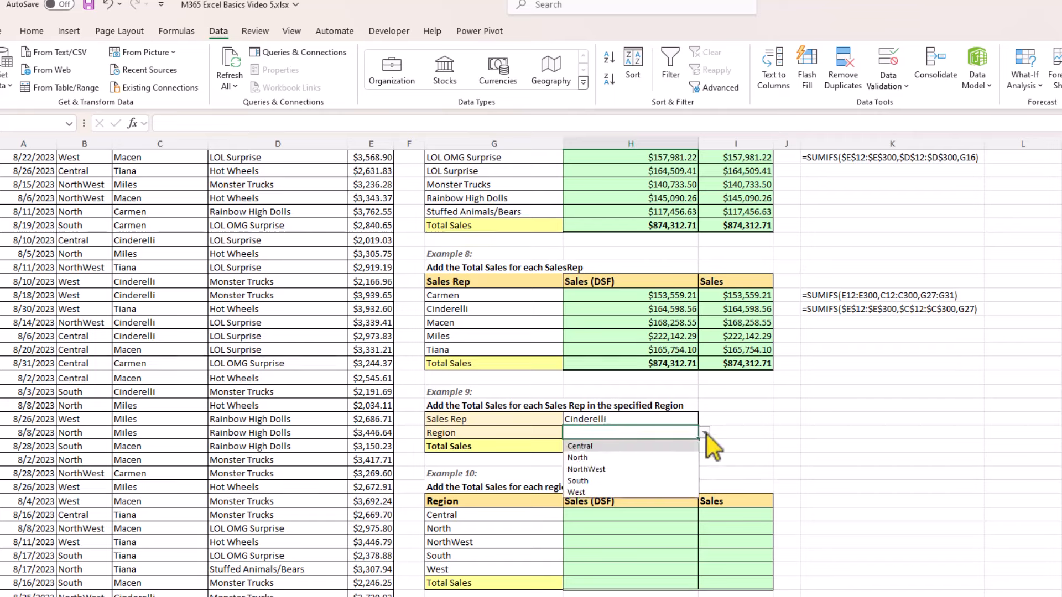
pyautogui.click(580, 471)
# Step: Start a SUMIFS formula in the Example 9 Total Sales cell with the Sales data E12:E300 as sum range
pyautogui.click(640, 447)
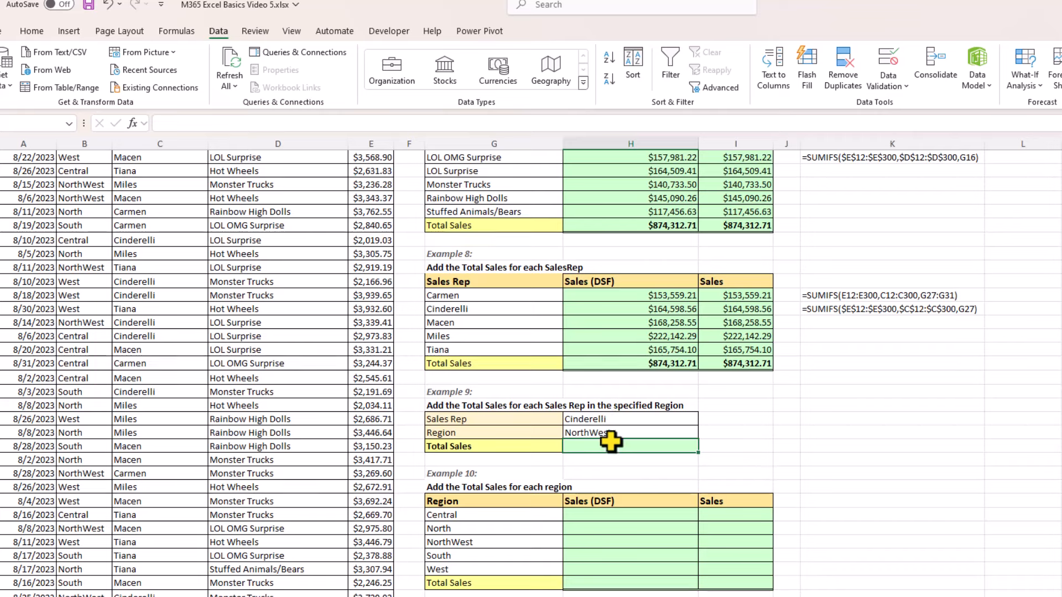
pyautogui.write('=')
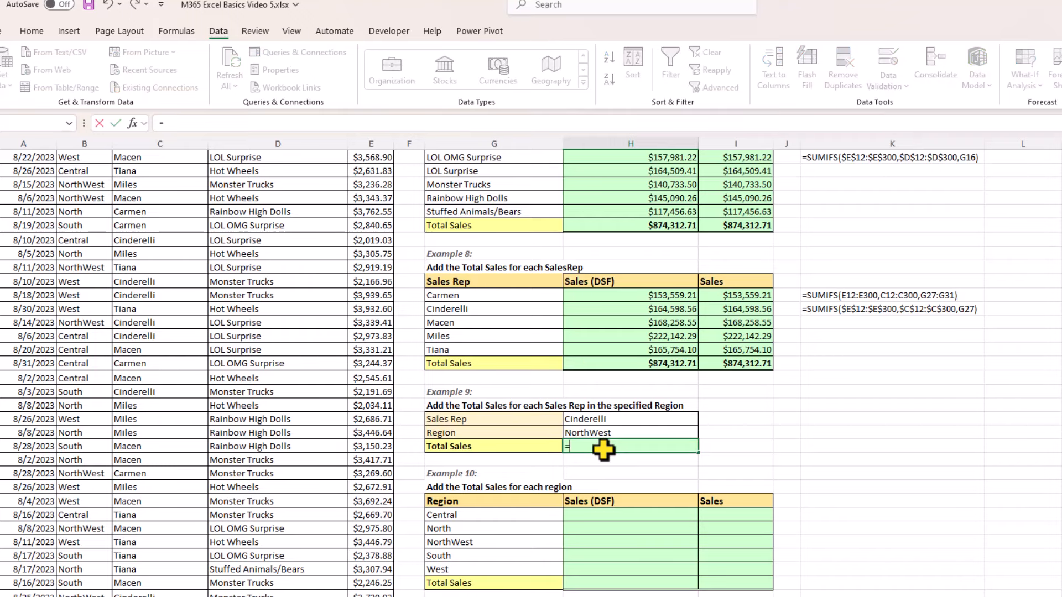
pyautogui.write('sumifs')
pyautogui.press('Tab')
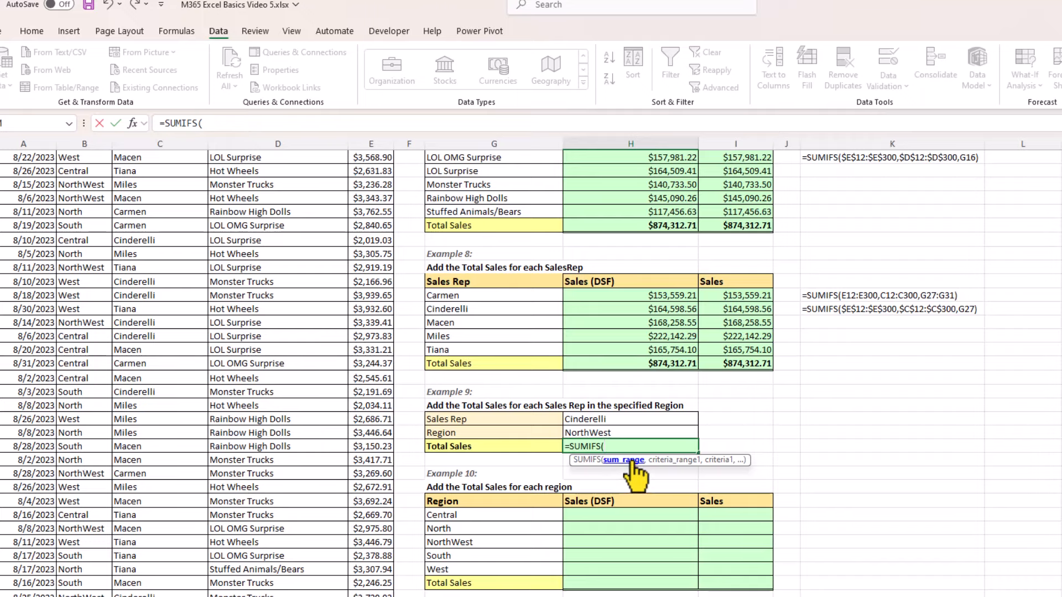
pyautogui.scroll(3, 371, 377)
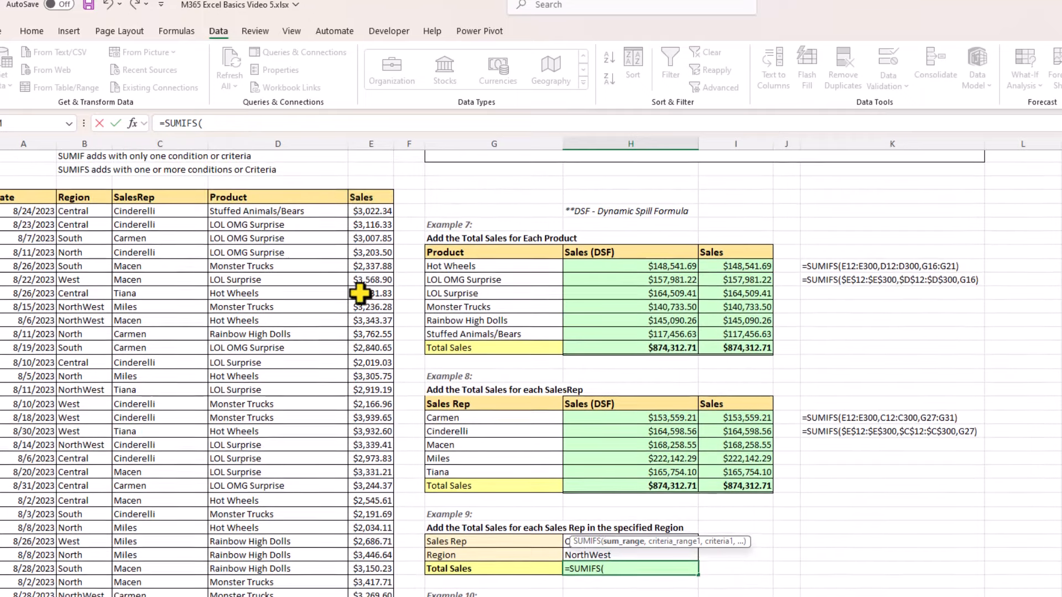
pyautogui.click(366, 211)
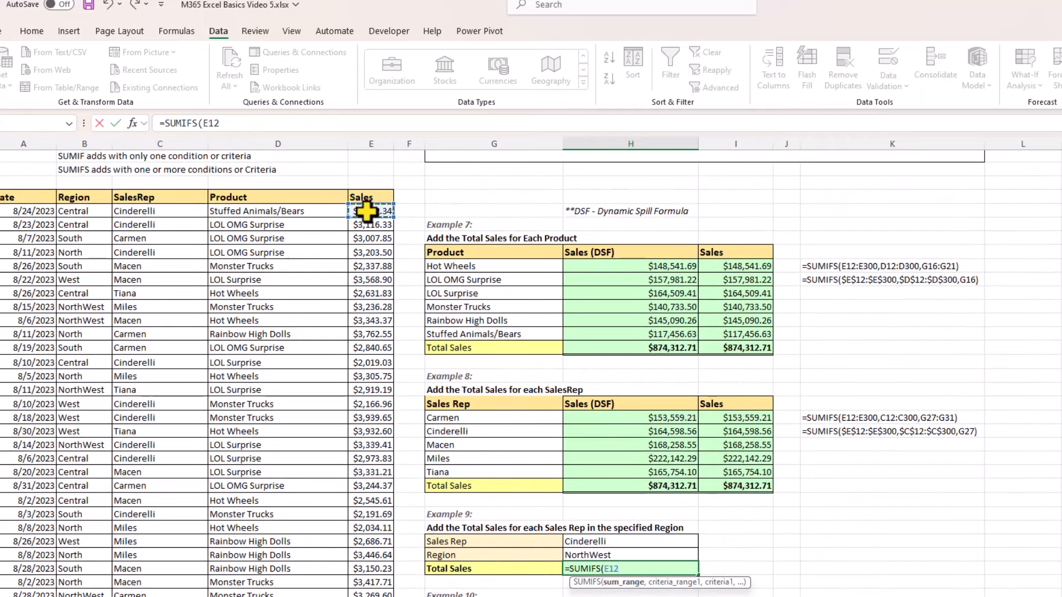
pyautogui.hotkey('ctrl', 'shift', 'Down')
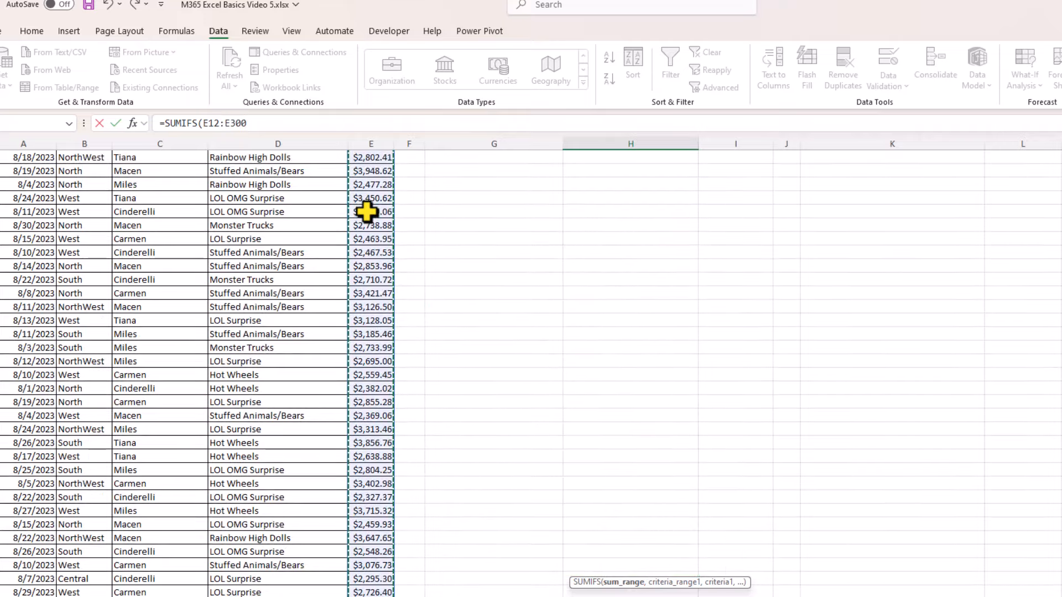
pyautogui.hotkey('ctrl', 'BackSpace')
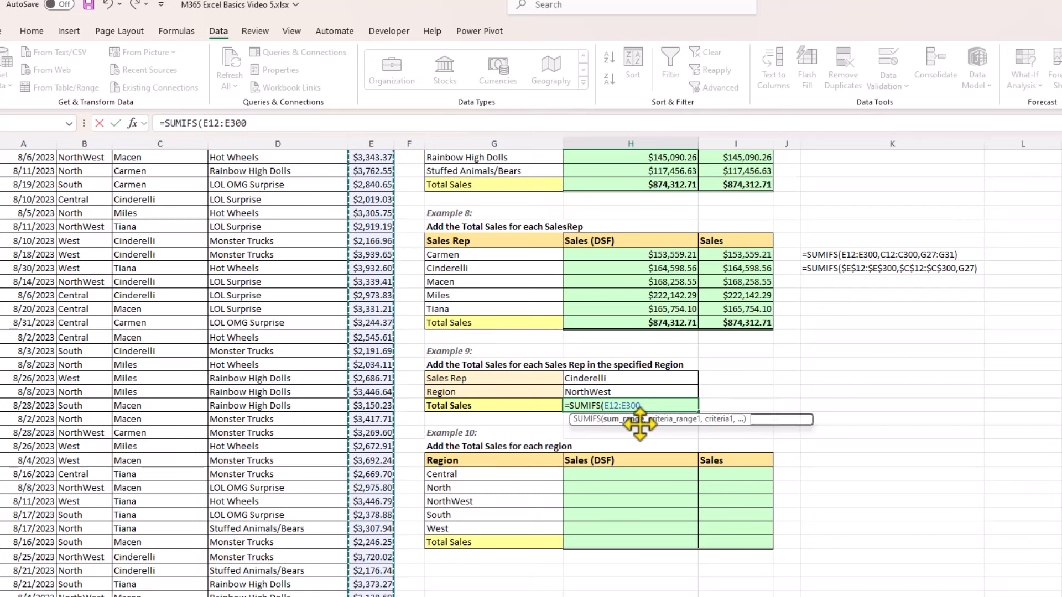
# Step: Add the SalesRep data C12:C300 as the first criteria range of the Example 9 SUMIFS formula
pyautogui.write(',')
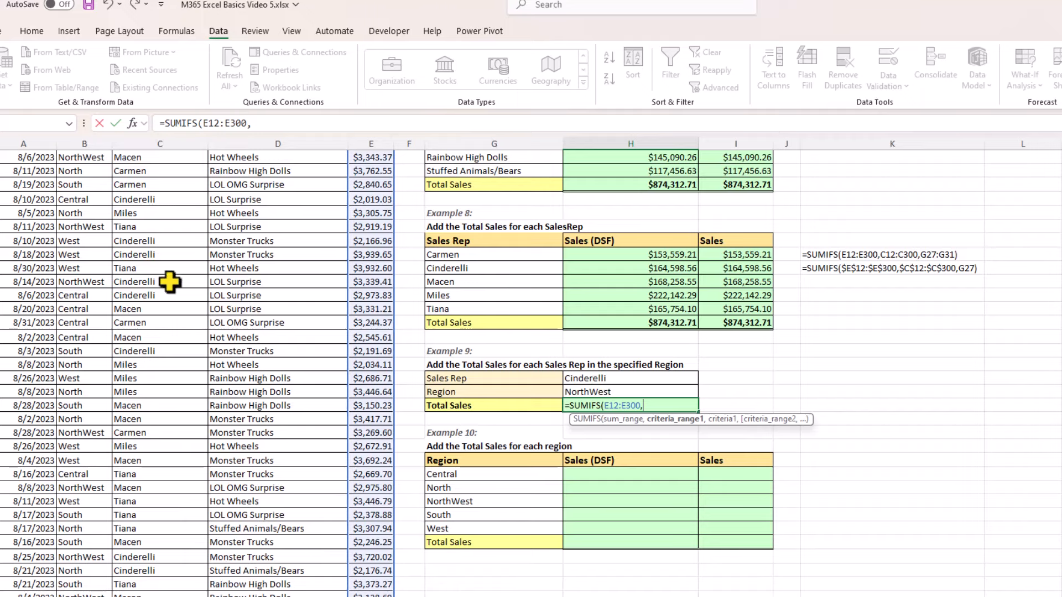
pyautogui.scroll(4, 169, 279)
pyautogui.click(146, 171)
pyautogui.hotkey('ctrl', 'shift', 'Down')
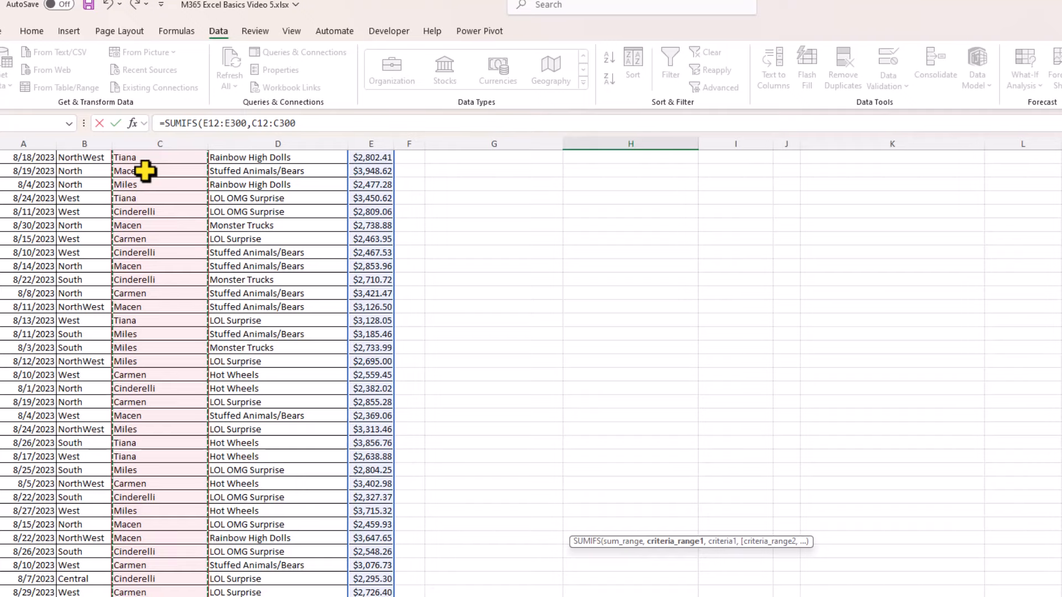
# Step: Set the Sales Rep input cell H36 as the first criteria of the Example 9 SUMIFS formula
pyautogui.hotkey('ctrl', 'BackSpace')
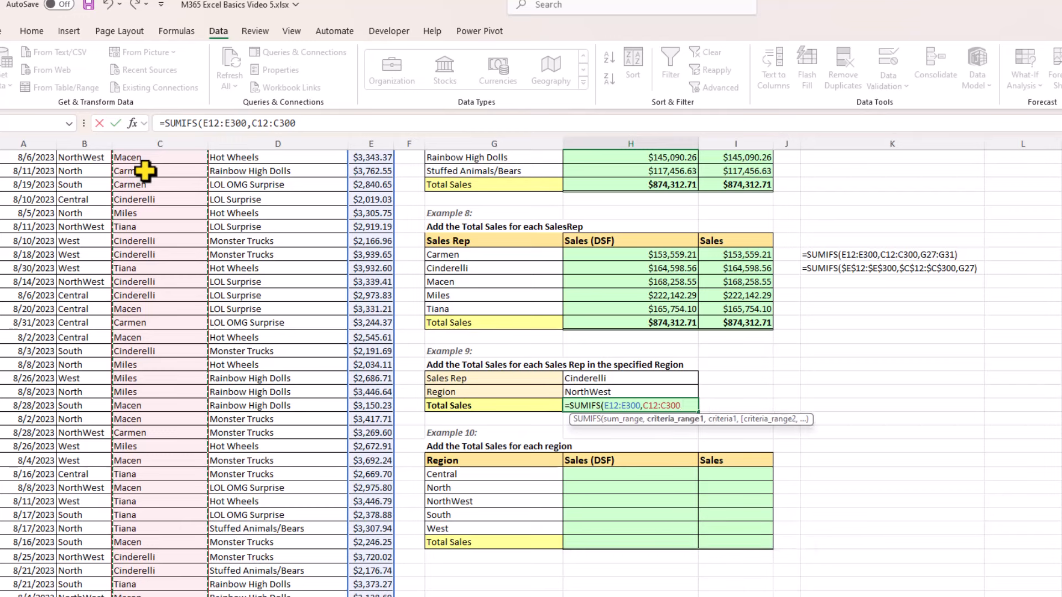
pyautogui.write(',')
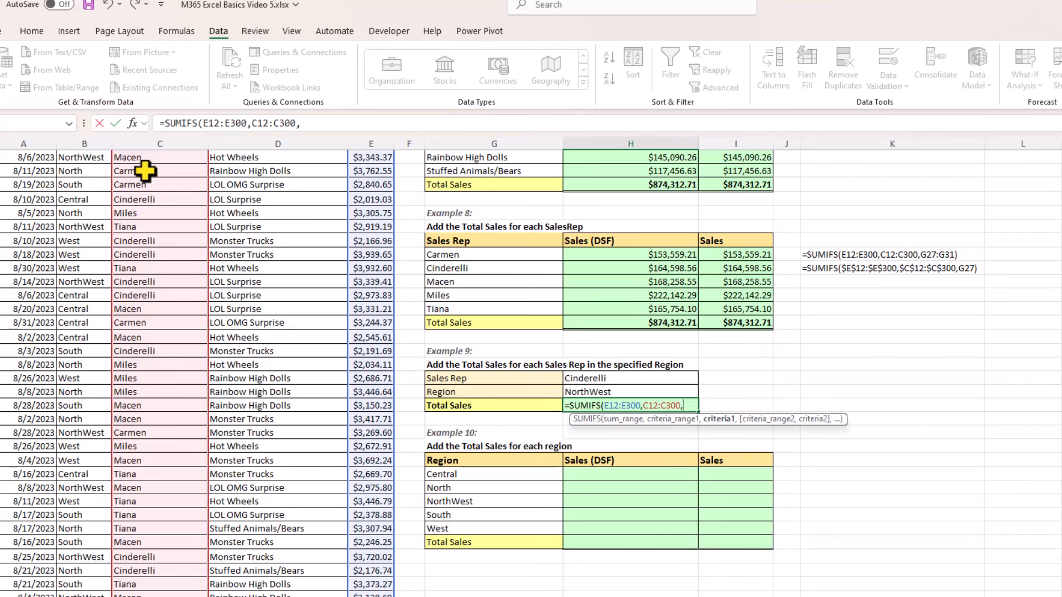
pyautogui.click(622, 379)
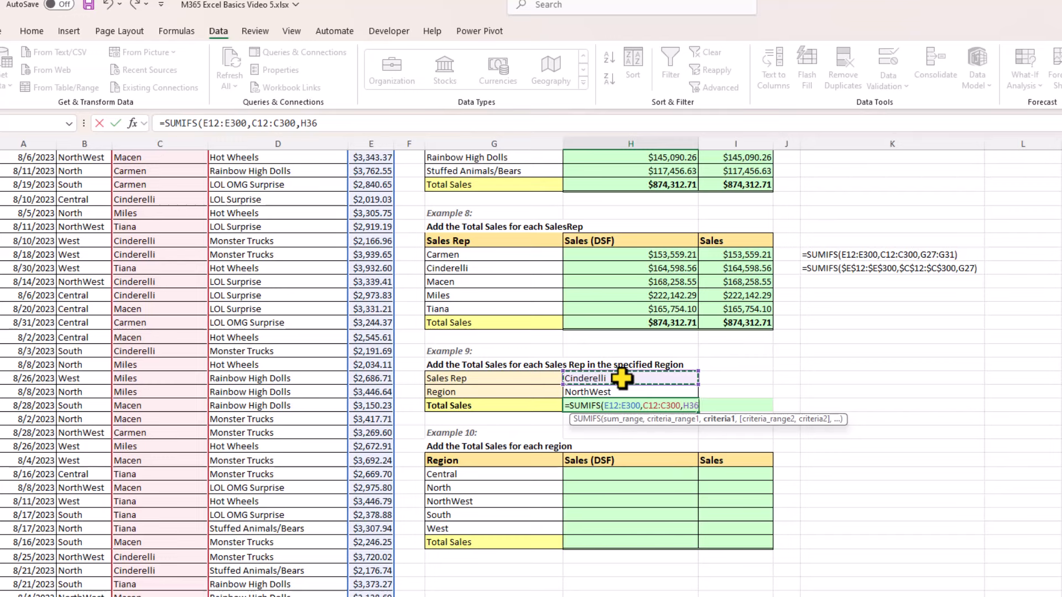
pyautogui.write(',')
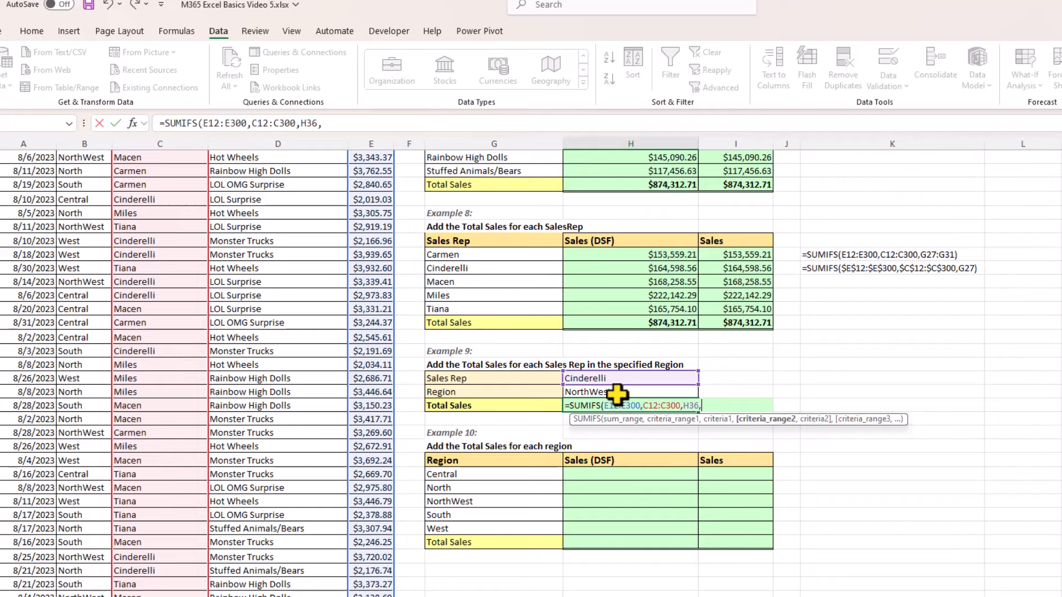
# Step: Complete the Example 9 SUMIFS formula with the Region data B12:B300 as second criteria range and Region input cell H37 as its criteria
pyautogui.scroll(4, 67, 210)
pyautogui.click(83, 211)
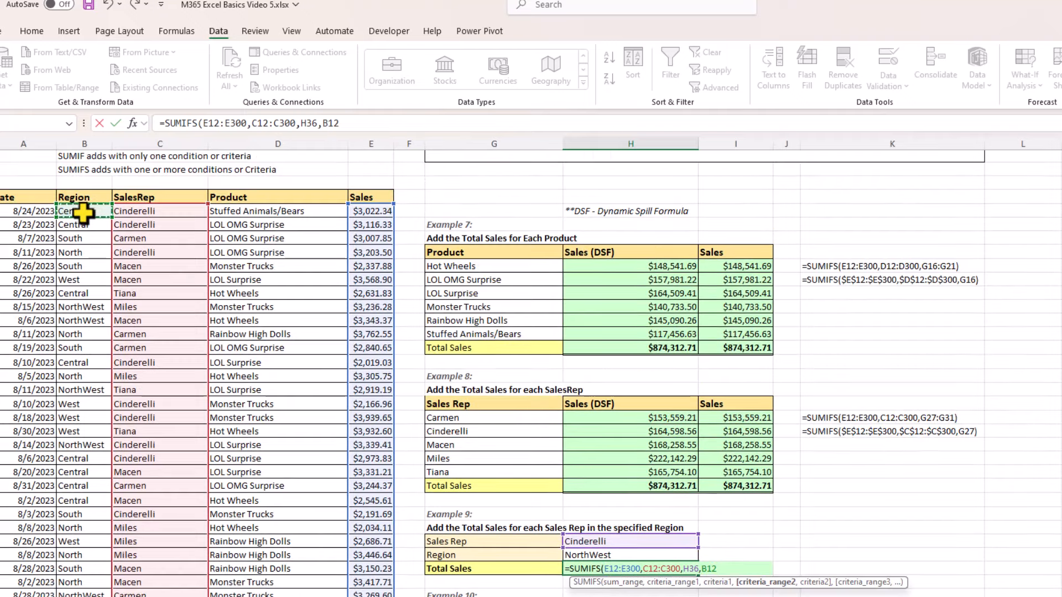
pyautogui.hotkey('ctrl', 'shift', 'Down')
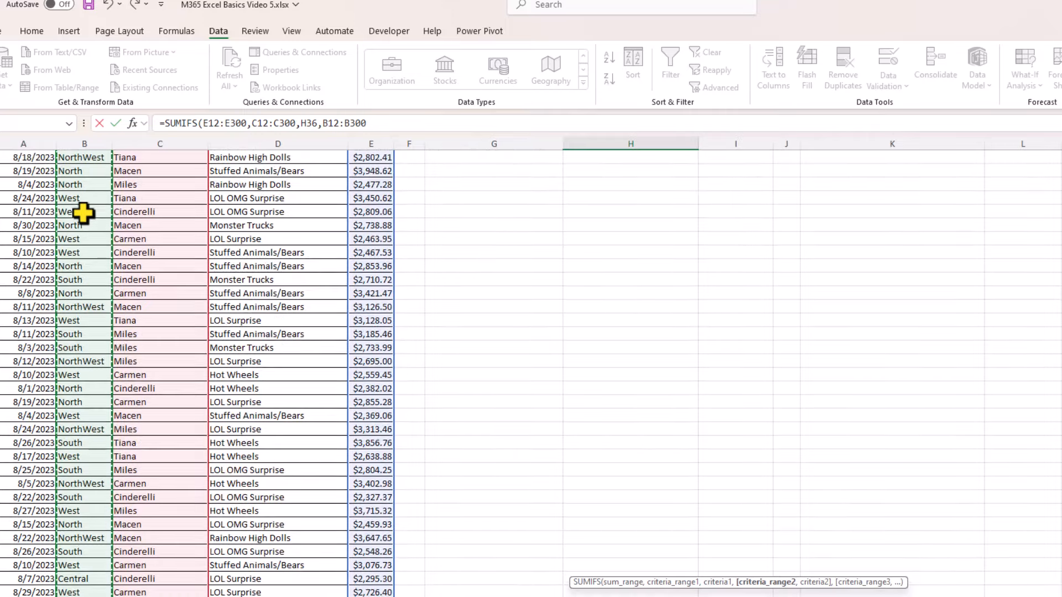
pyautogui.hotkey('ctrl', 'BackSpace')
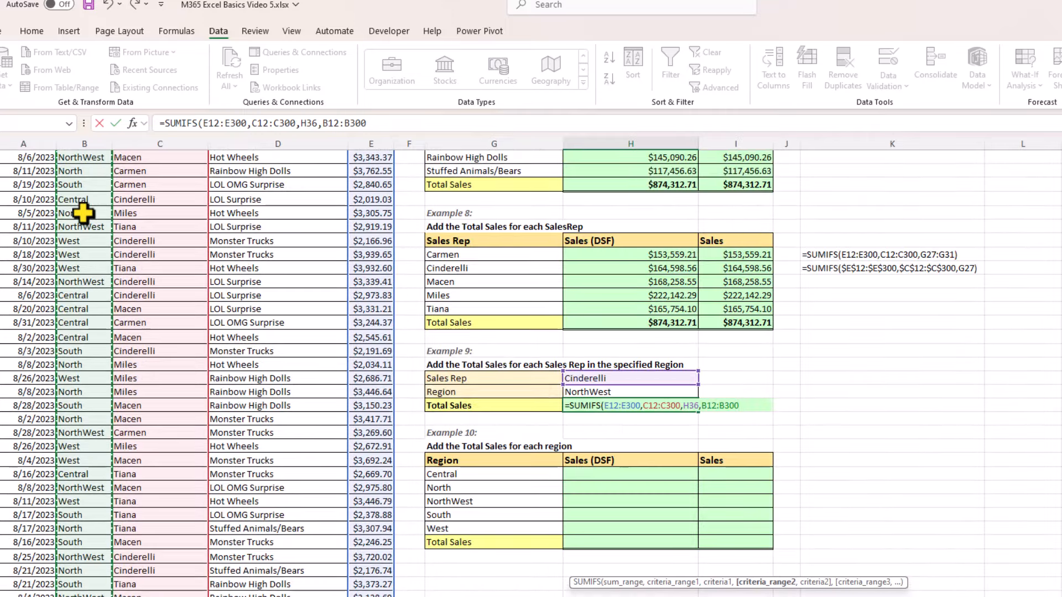
pyautogui.write(',')
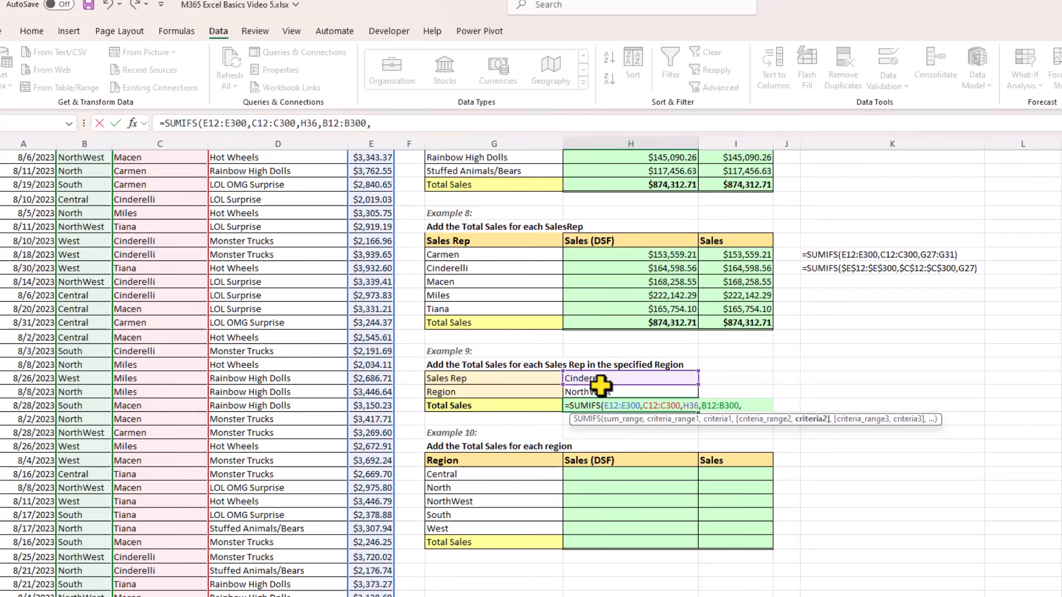
pyautogui.click(628, 393)
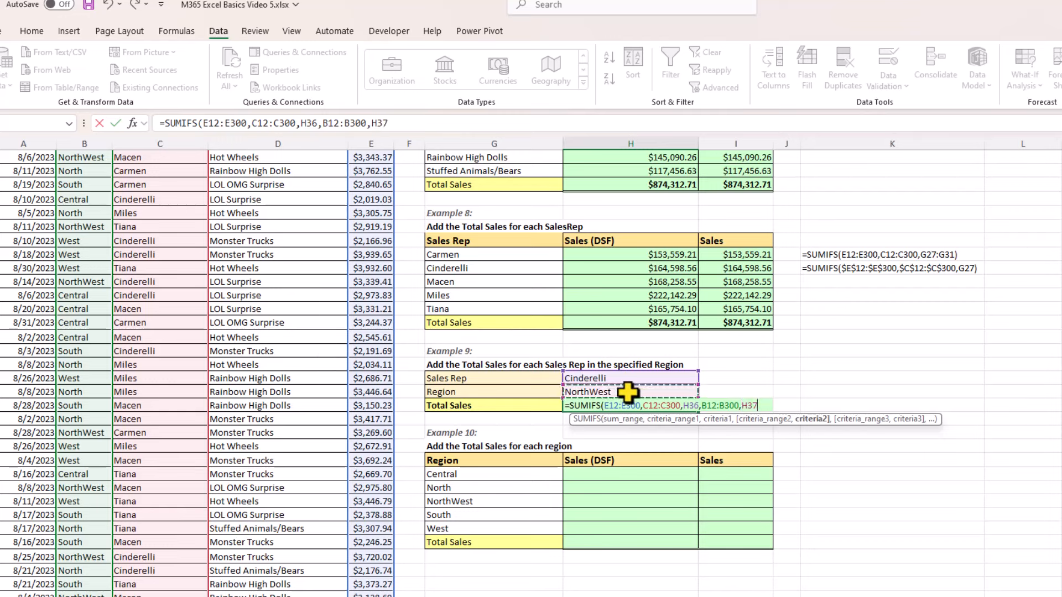
pyautogui.write(')')
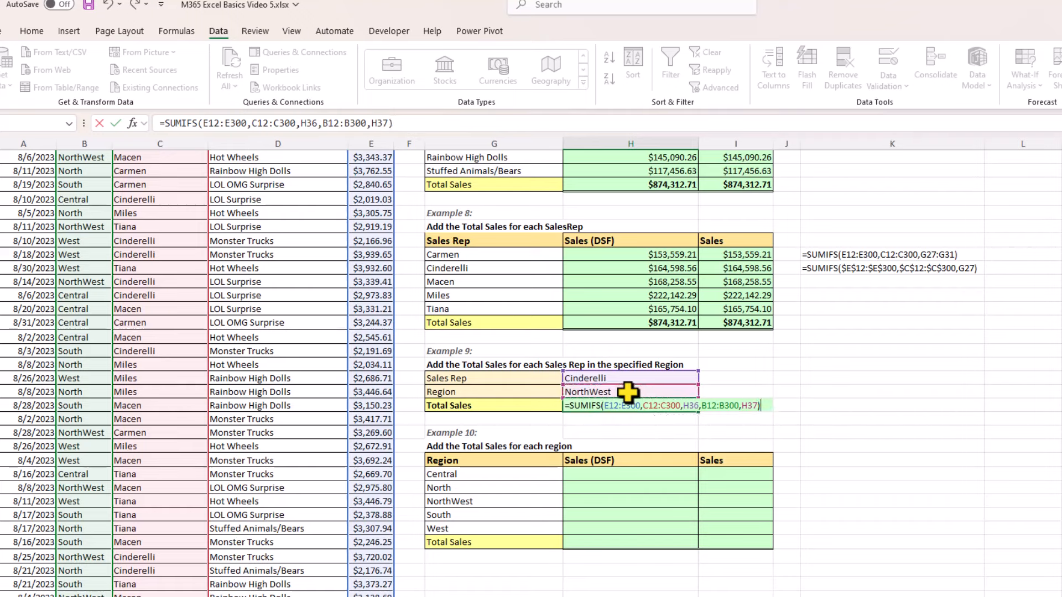
pyautogui.hotkey('ctrl', 'Return')
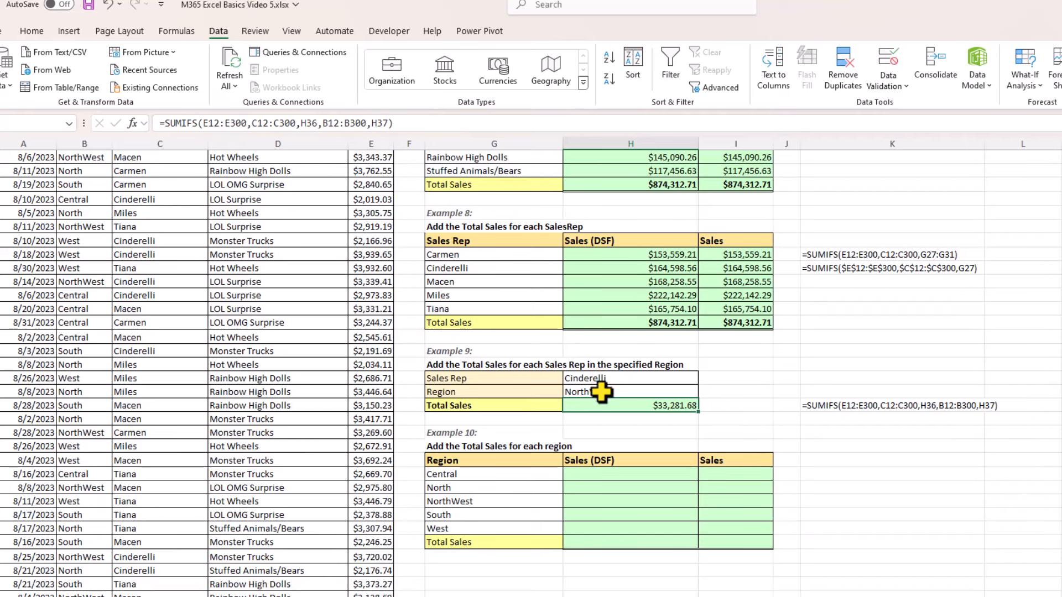
# Step: Choose the fourth sales rep and the South region from the Example 9 dropdown lists
pyautogui.click(641, 379)
pyautogui.click(706, 380)
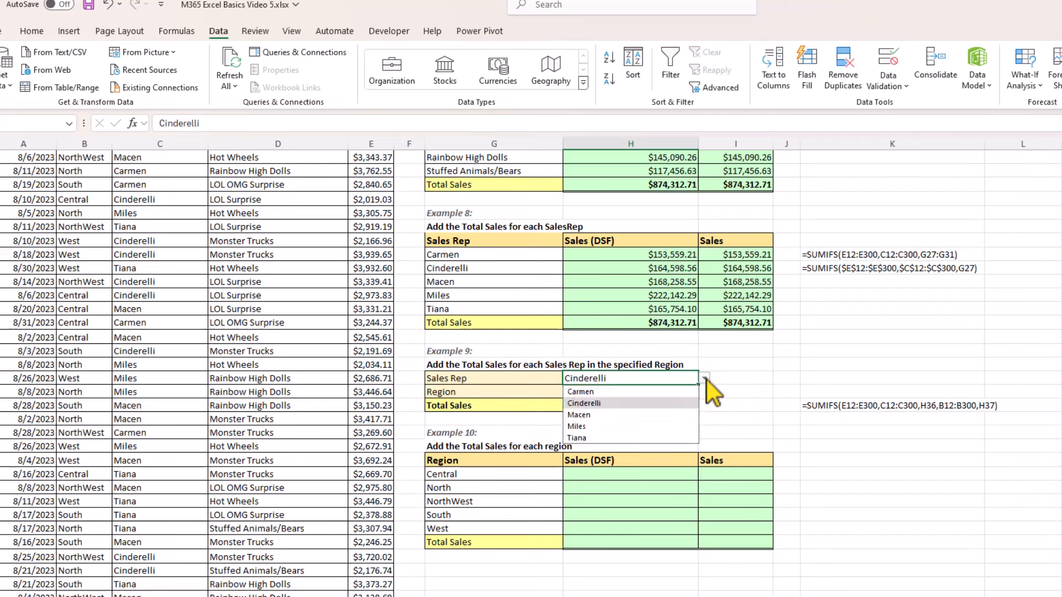
pyautogui.click(588, 427)
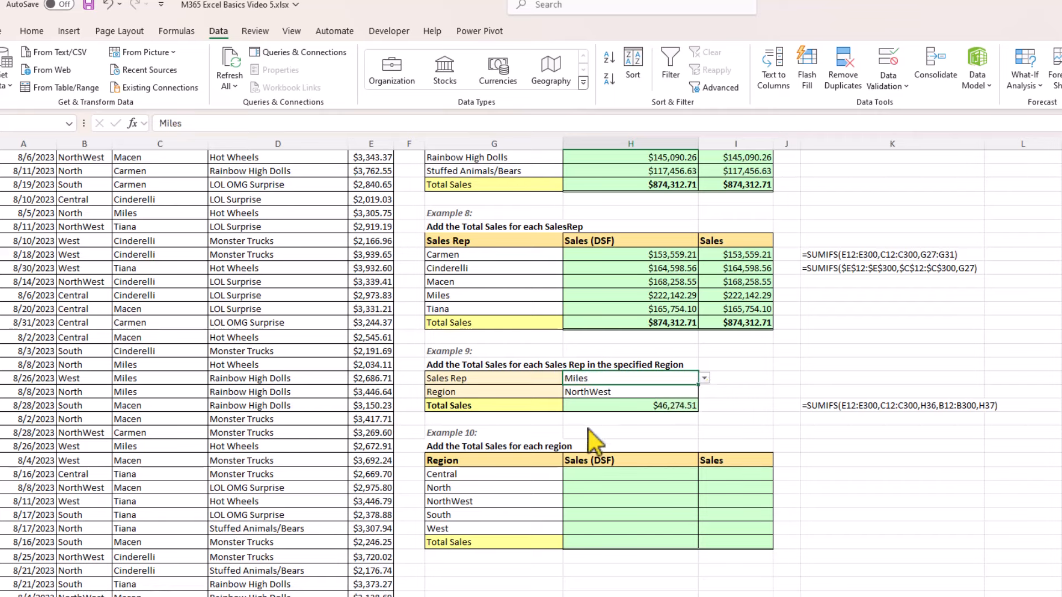
pyautogui.click(613, 393)
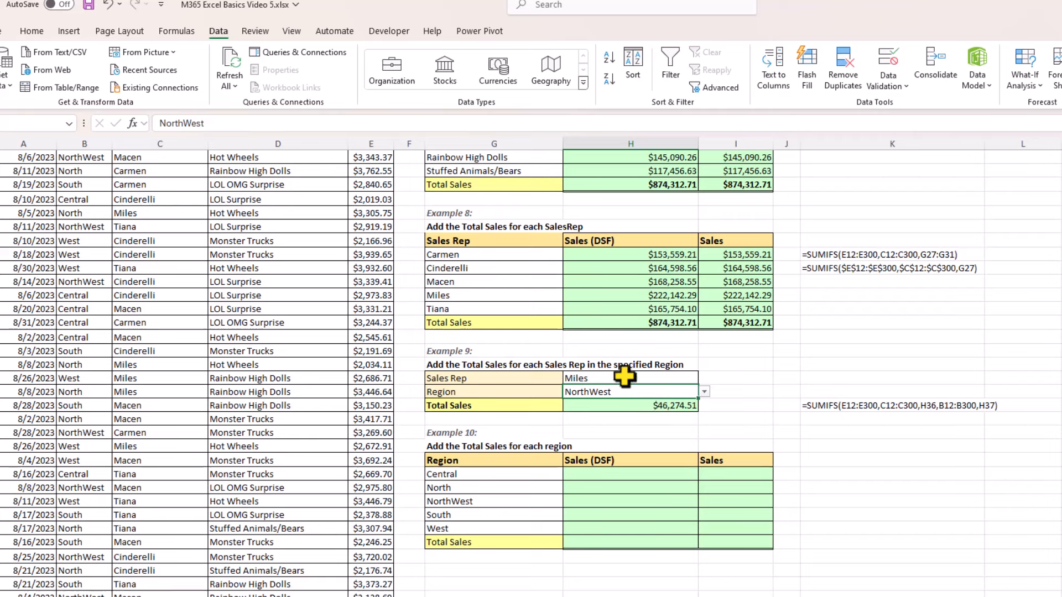
pyautogui.click(705, 392)
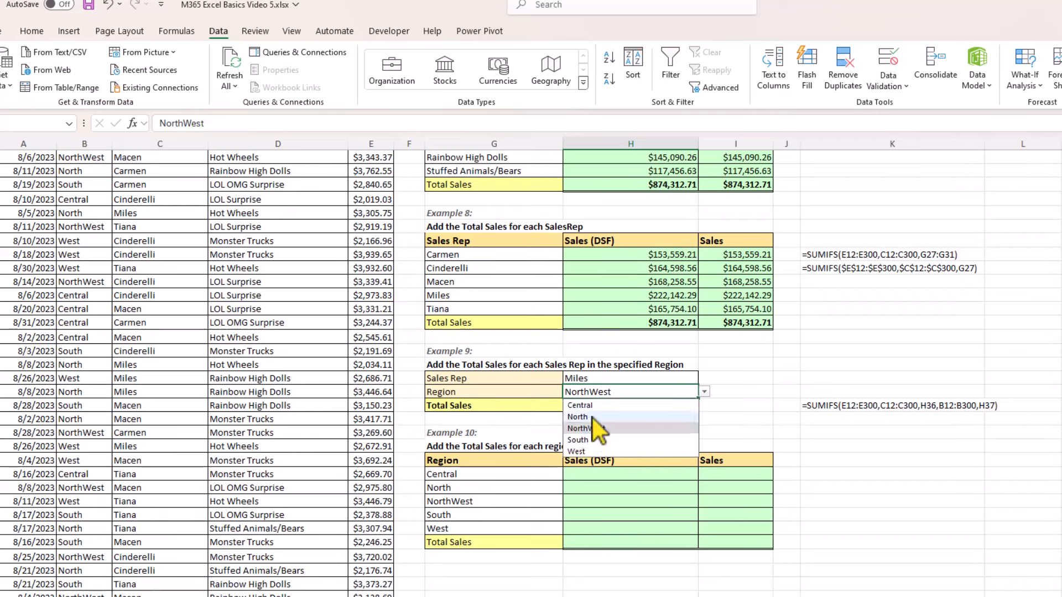
pyautogui.click(597, 439)
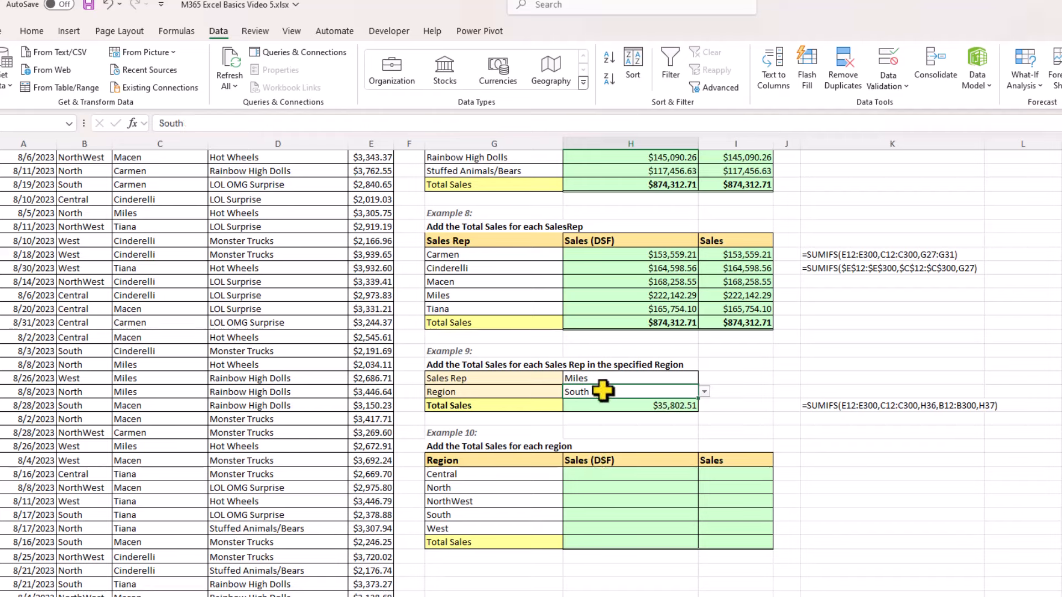
# Step: Review the choices offered by the Example 9 Sales Rep and Region dropdown lists without changing either selection
pyautogui.click(686, 379)
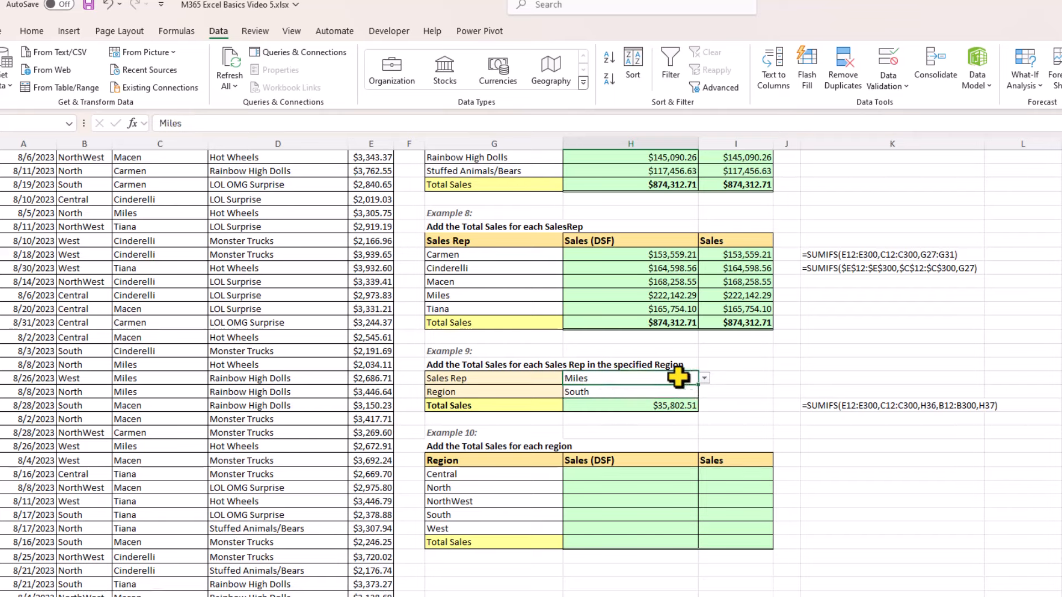
pyautogui.click(704, 378)
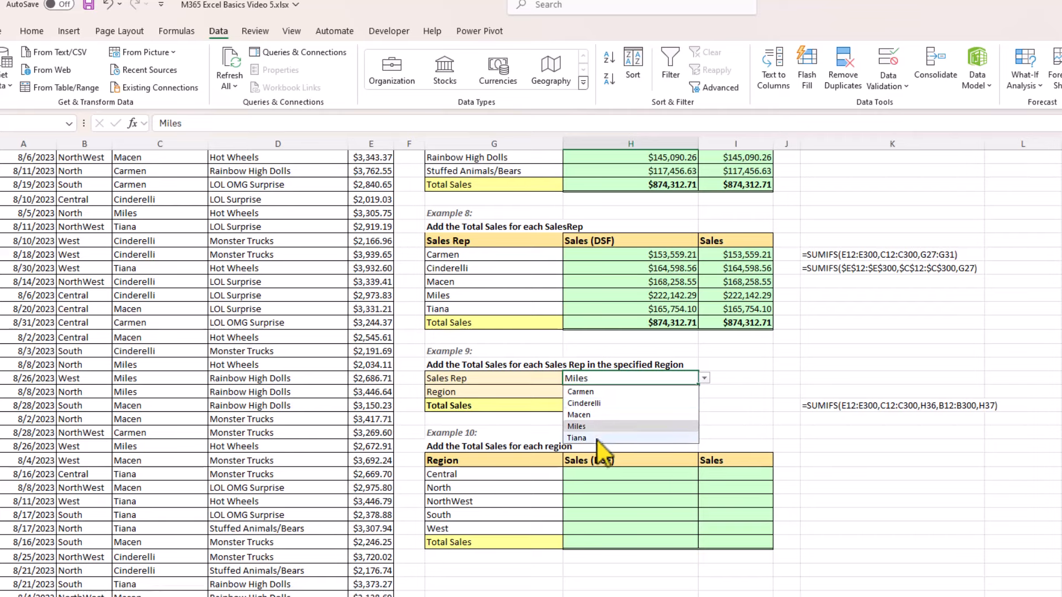
pyautogui.click(704, 380)
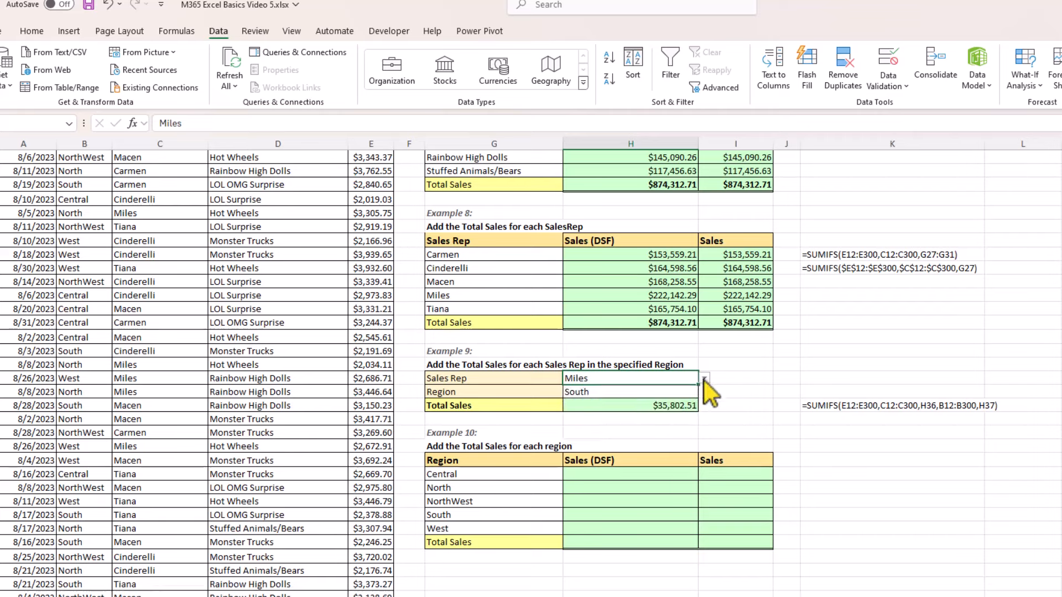
pyautogui.click(694, 393)
pyautogui.click(705, 391)
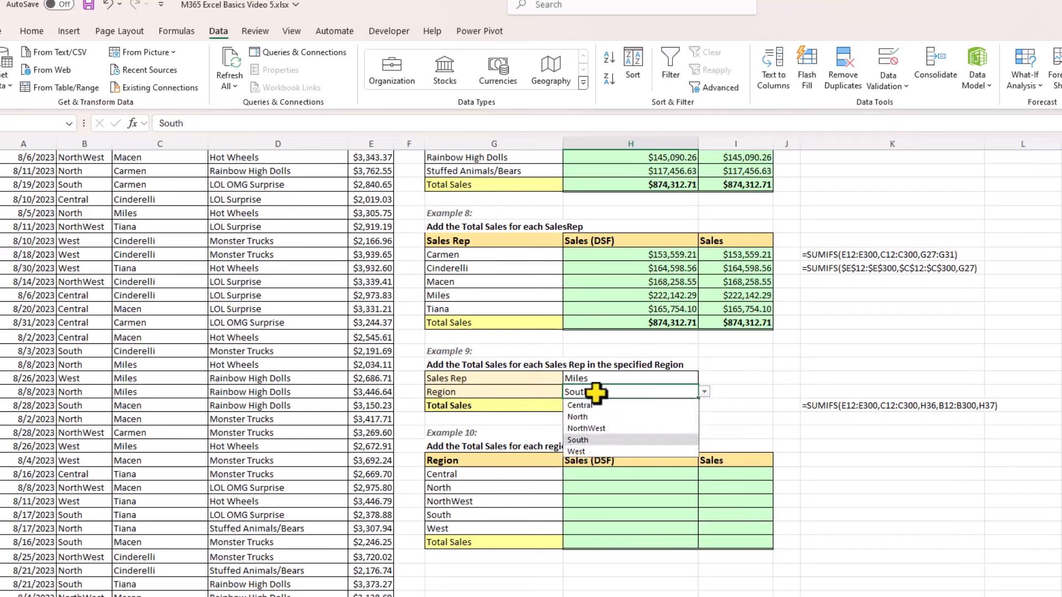
pyautogui.click(726, 393)
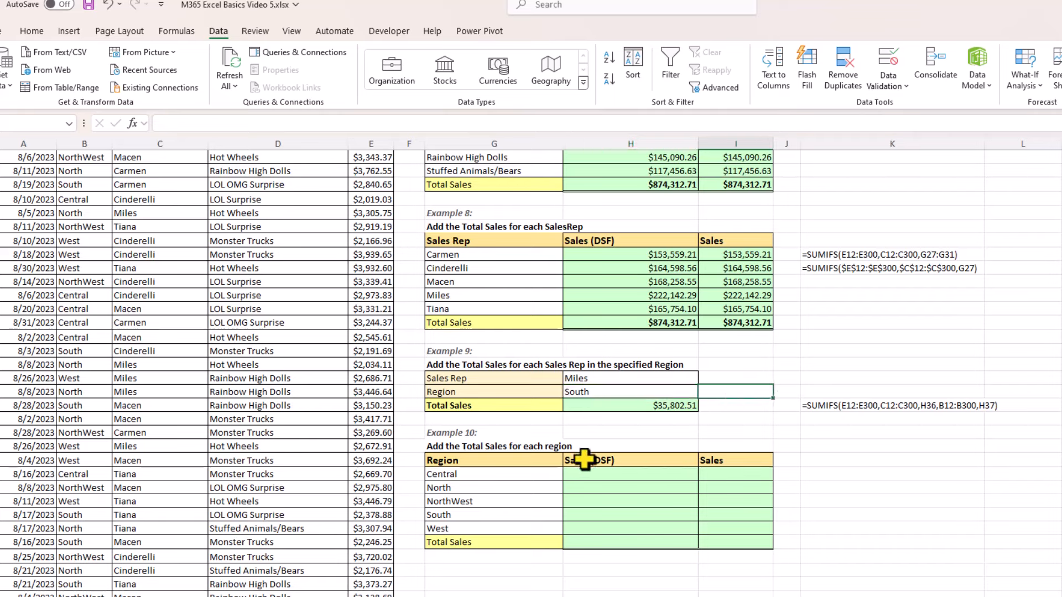
# Step: Start a SUMIFS formula in the Example 10 Sales (DSF) cell for Central with the Sales data E12:E300 as sum range
pyautogui.click(632, 477)
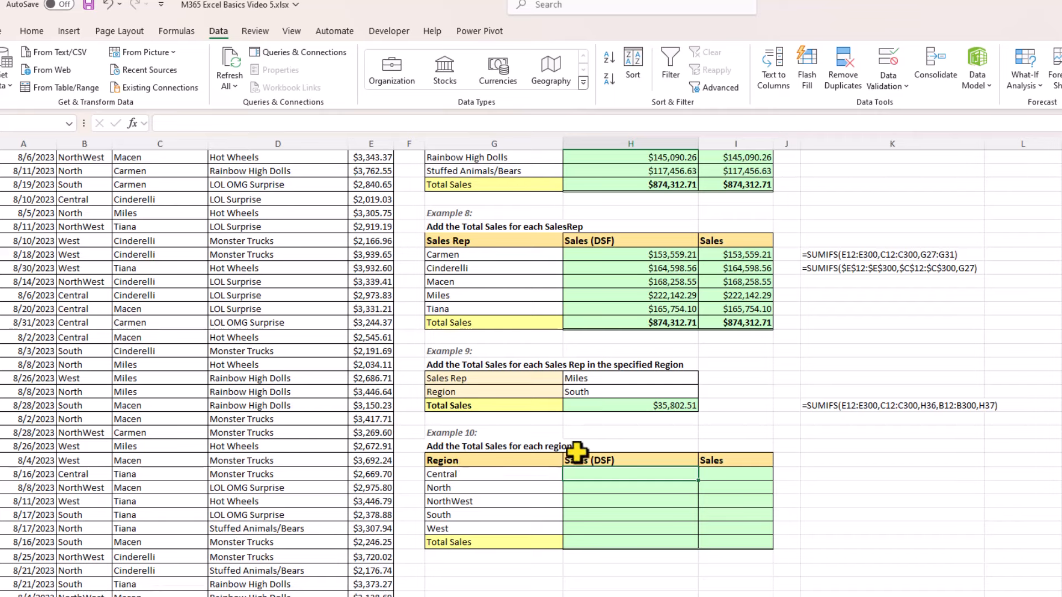
pyautogui.write('=')
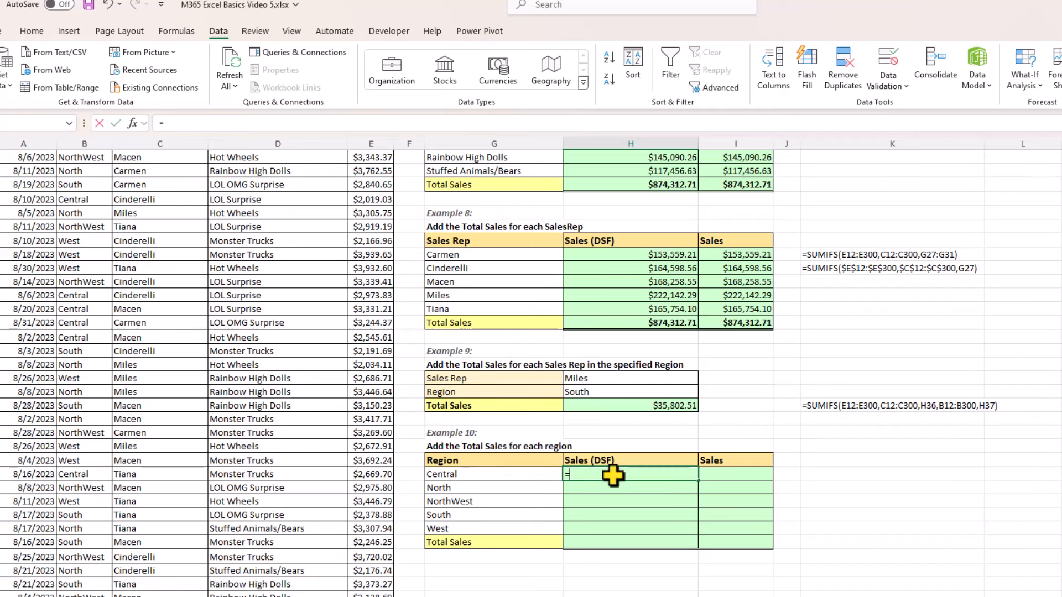
pyautogui.write('sumifs')
pyautogui.press('Tab')
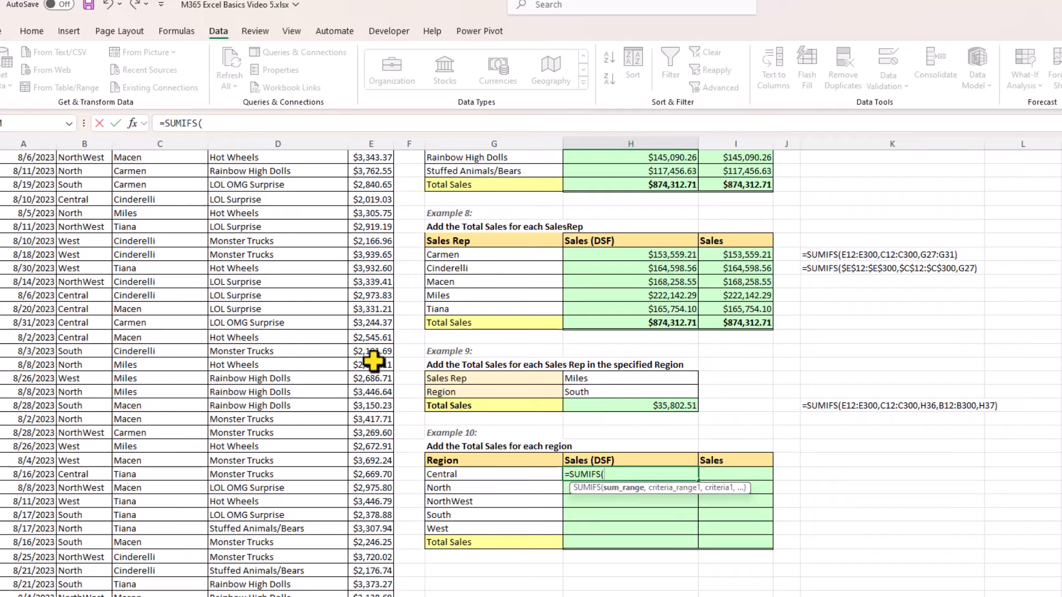
pyautogui.scroll(4, 380, 277)
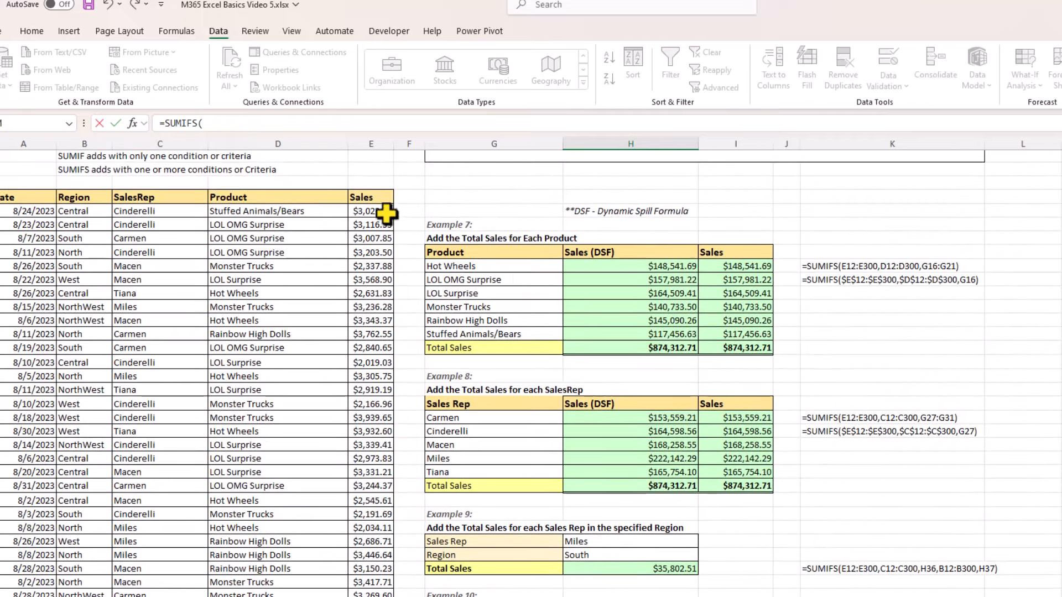
pyautogui.click(378, 210)
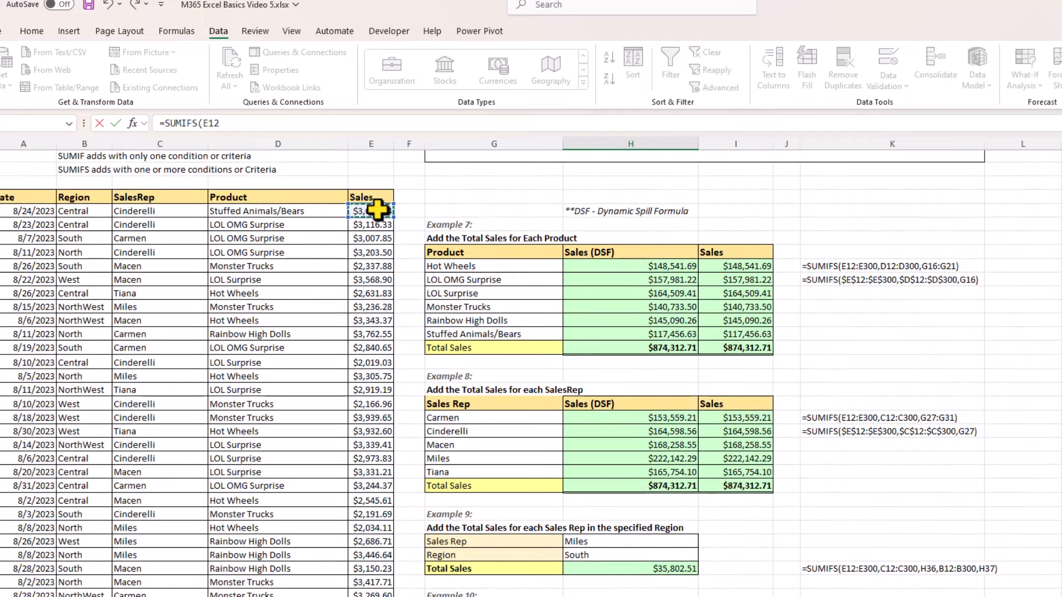
pyautogui.hotkey('ctrl', 'shift', 'Down')
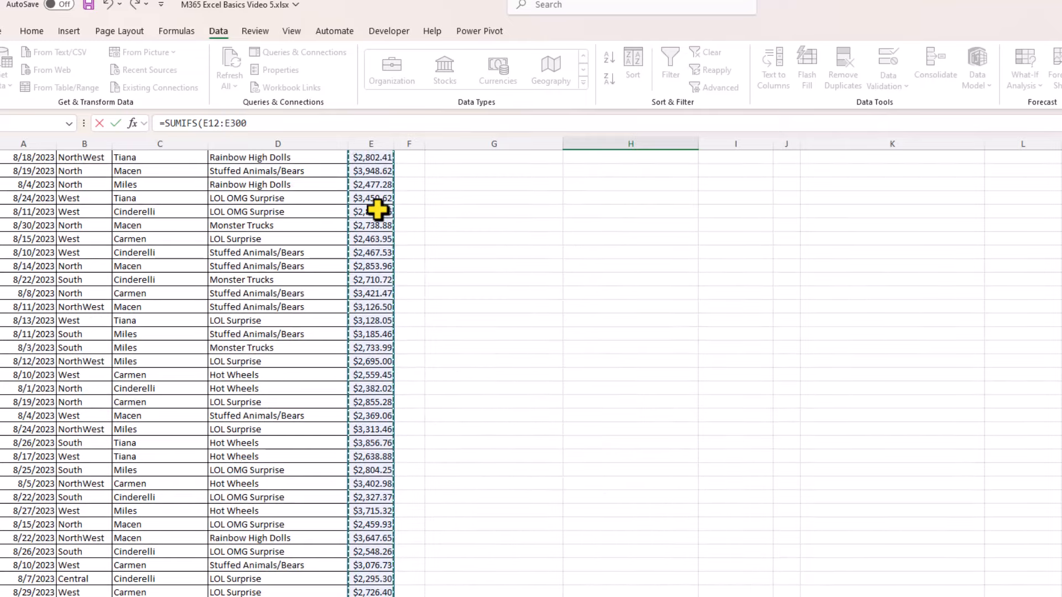
pyautogui.hotkey('ctrl', 'BackSpace')
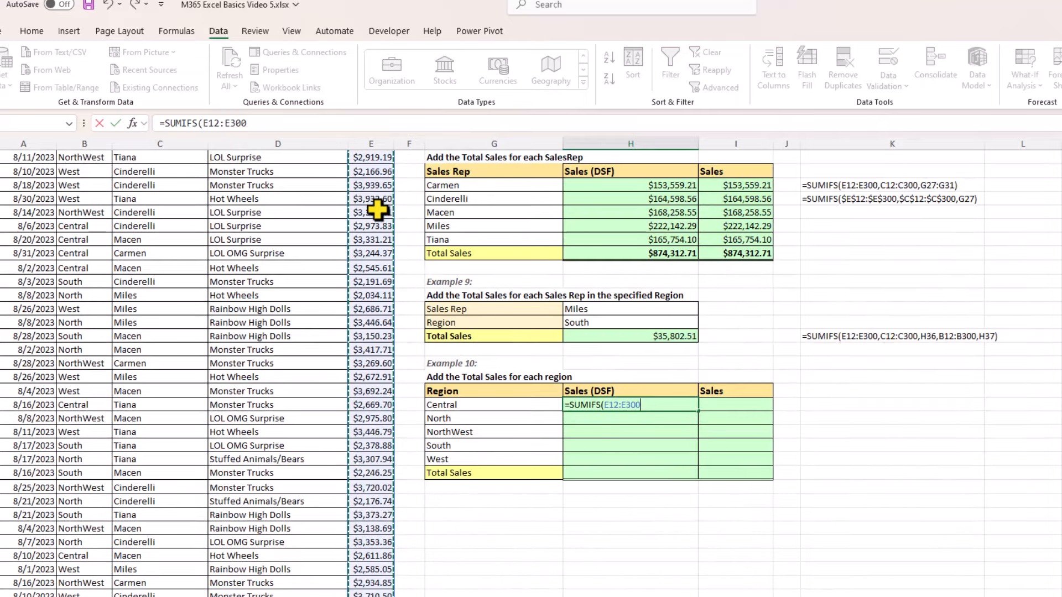
pyautogui.write(',')
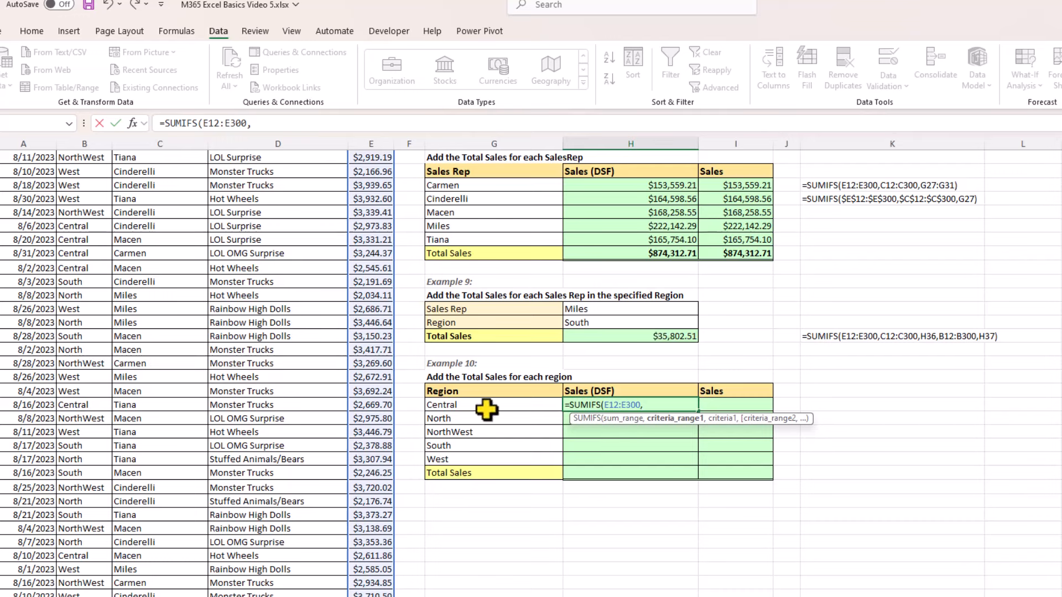
# Step: Complete the Example 10 Sales (DSF) formula with the Region data B12:B300 as criteria range and the region list G43:G47 as criteria
pyautogui.scroll(8, 84, 304)
pyautogui.click(84, 304)
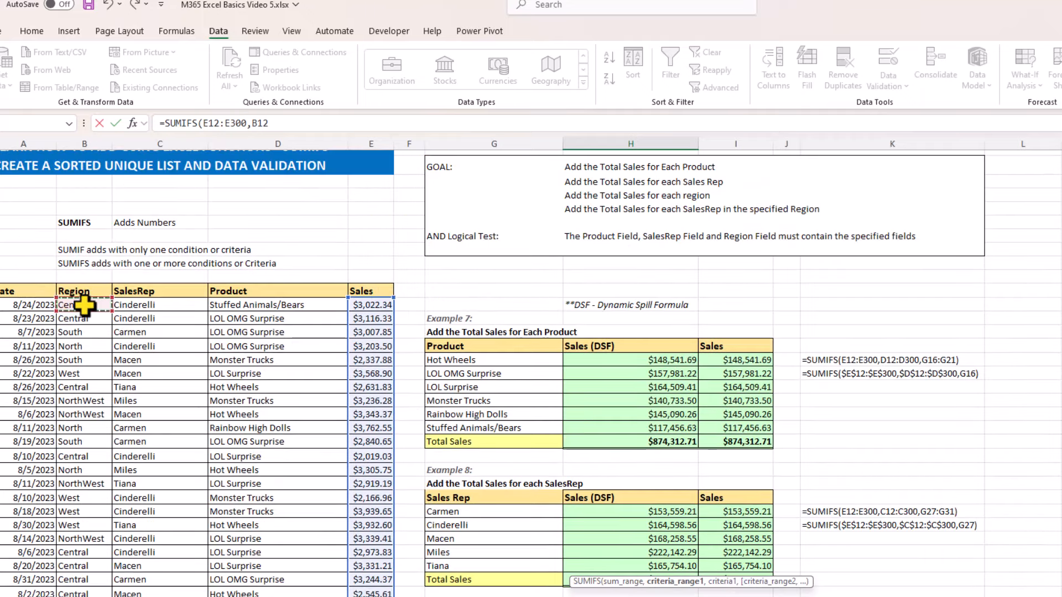
pyautogui.hotkey('ctrl', 'shift', 'Down')
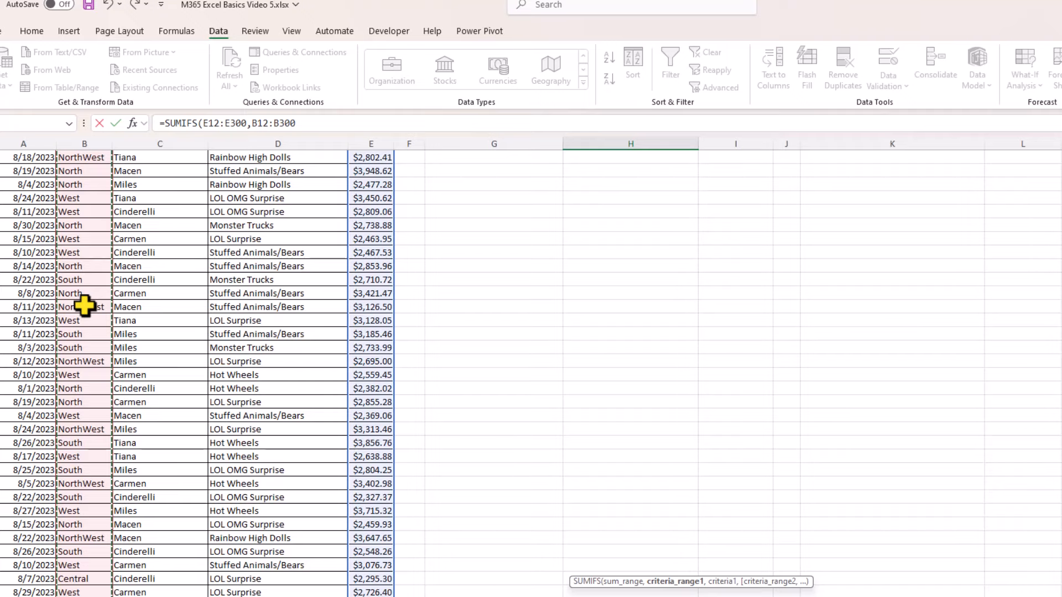
pyautogui.hotkey('ctrl', 'BackSpace')
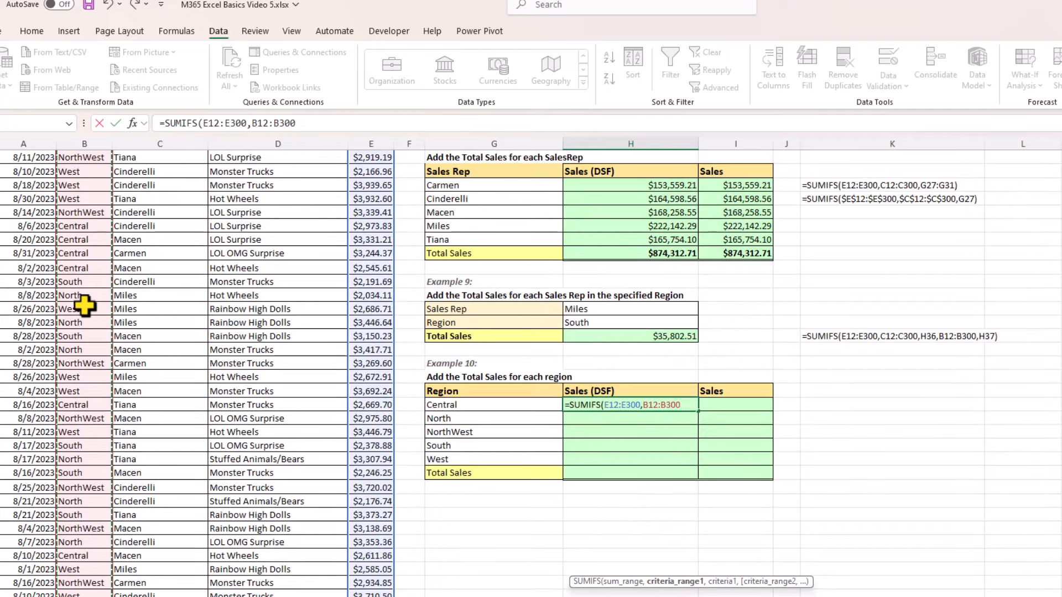
pyautogui.write(',')
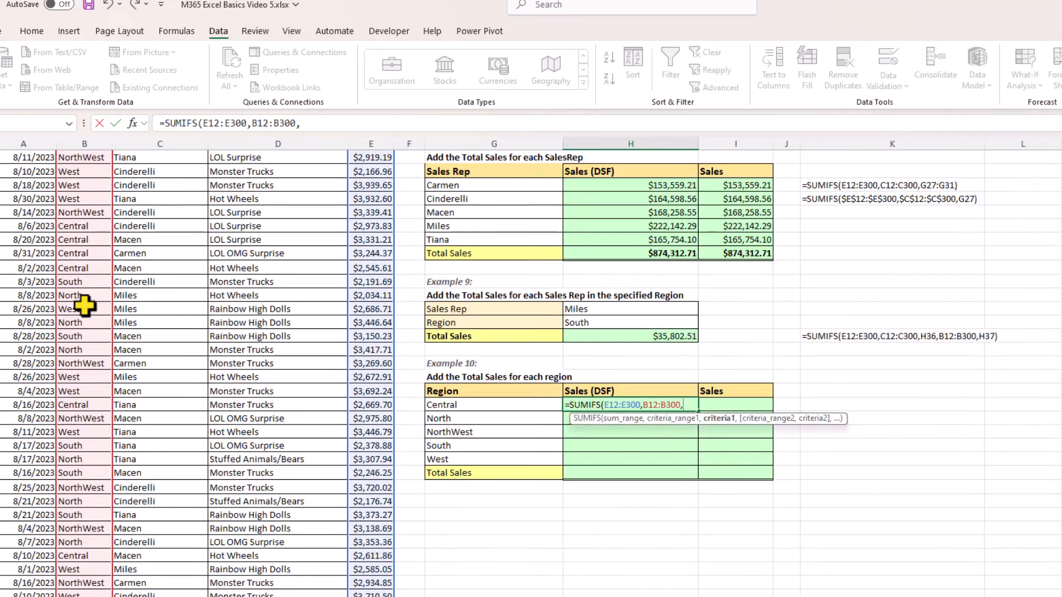
pyautogui.click(509, 406)
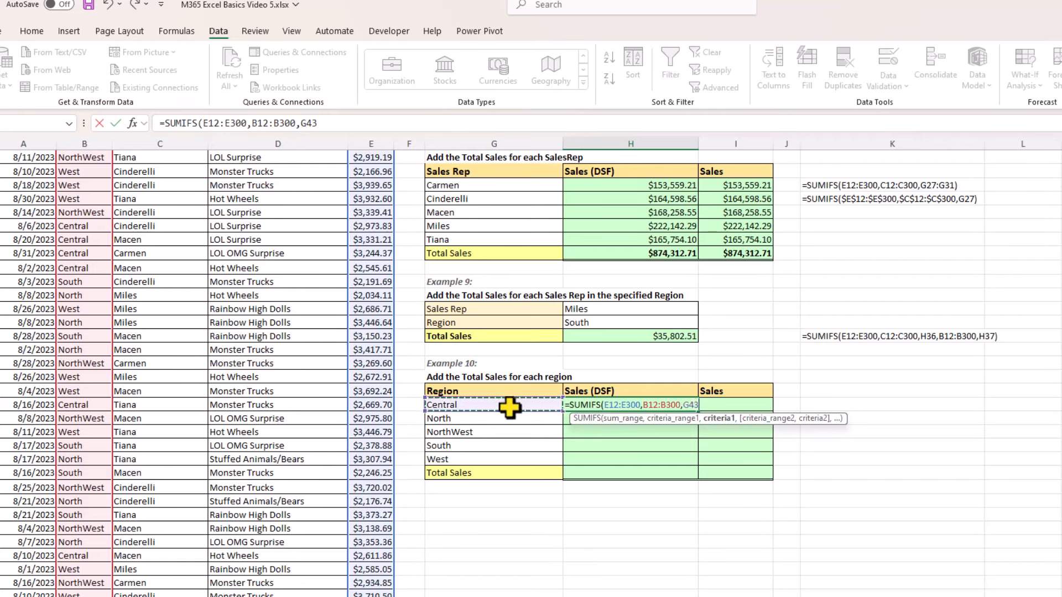
pyautogui.moveTo(509, 406); pyautogui.dragTo(508, 455)
pyautogui.write(')')
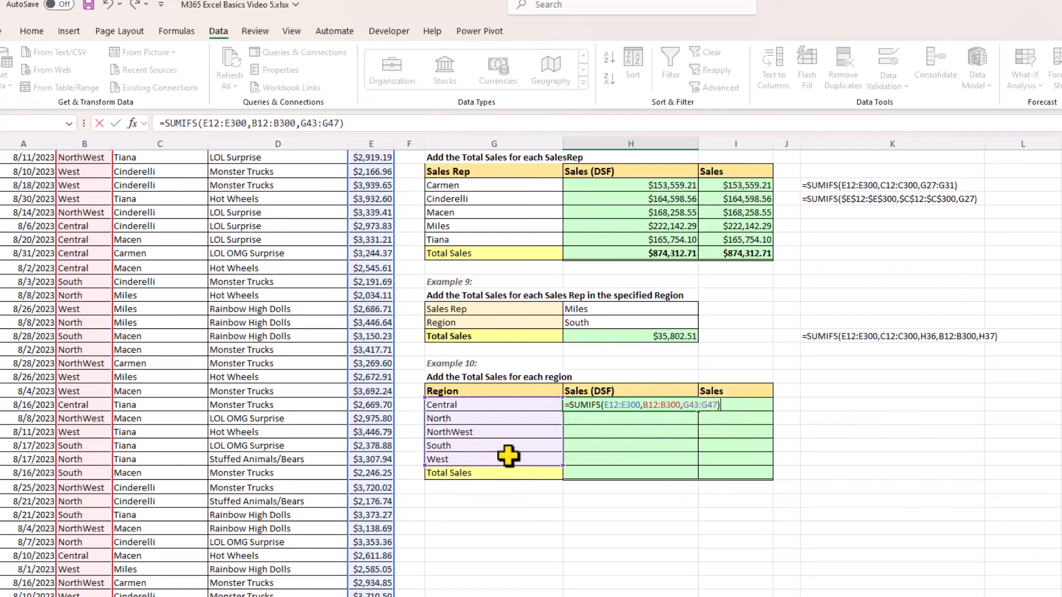
pyautogui.press('Return')
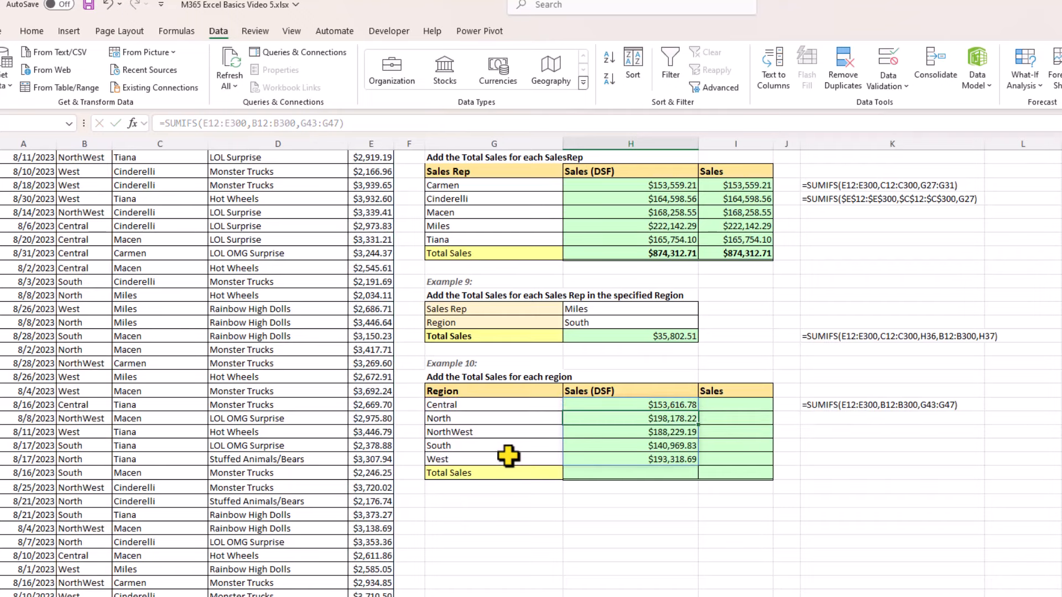
# Step: Start a SUMIFS formula in the Example 10 Sales cell for Central with the absolute sum range $E$12:$E$300
pyautogui.click(737, 407)
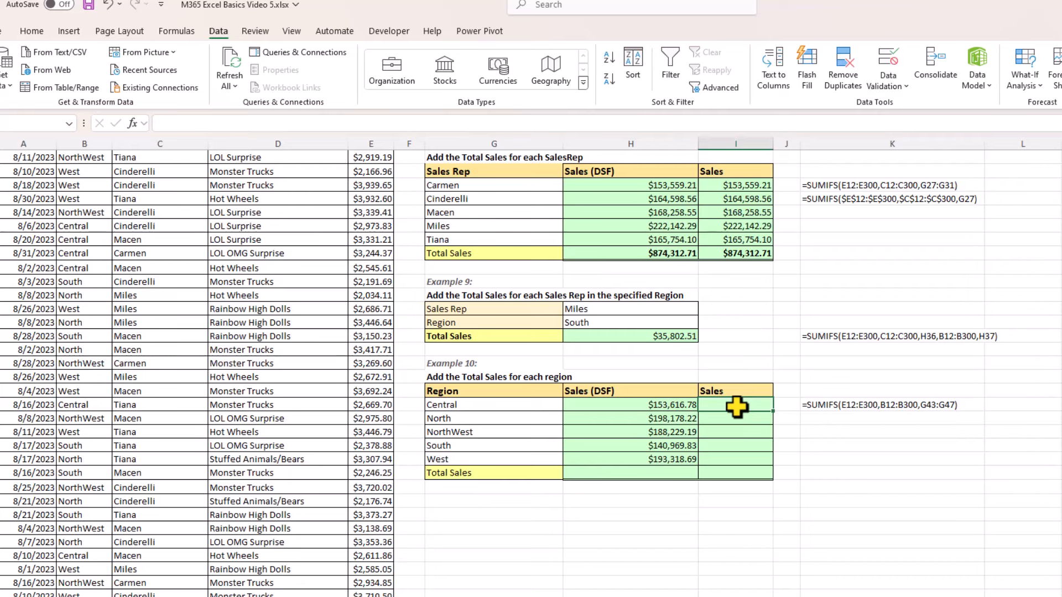
pyautogui.write('=sum')
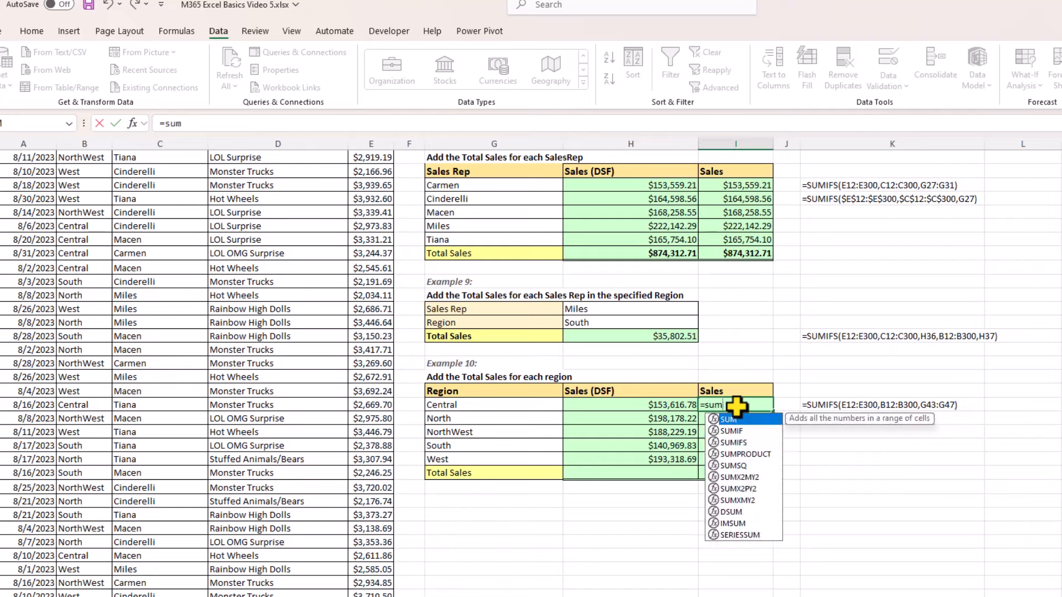
pyautogui.write('ifs')
pyautogui.press('Tab')
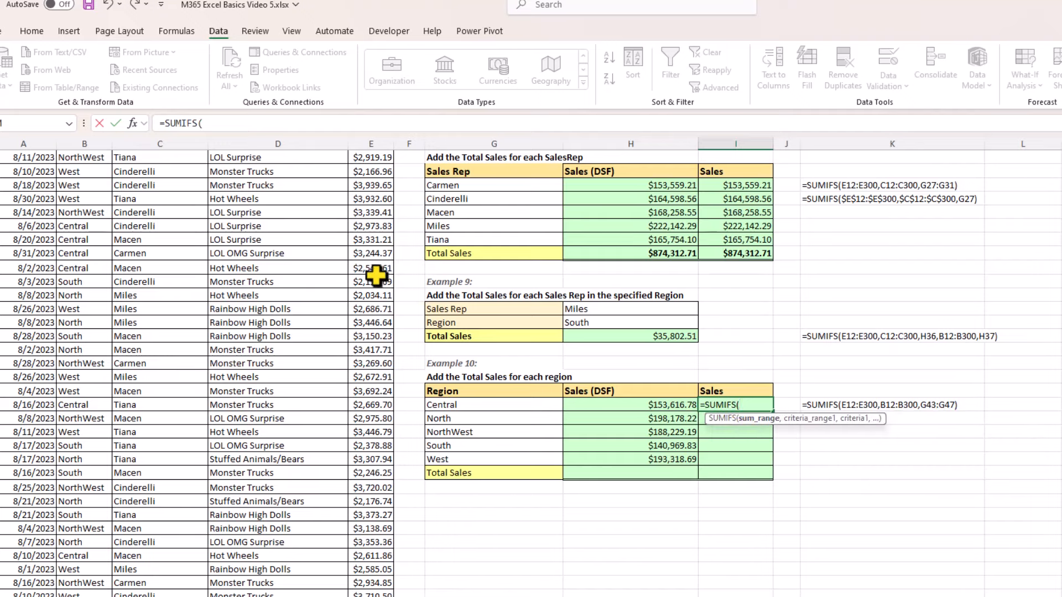
pyautogui.scroll(1, 376, 271)
pyautogui.scroll(5, 376, 271)
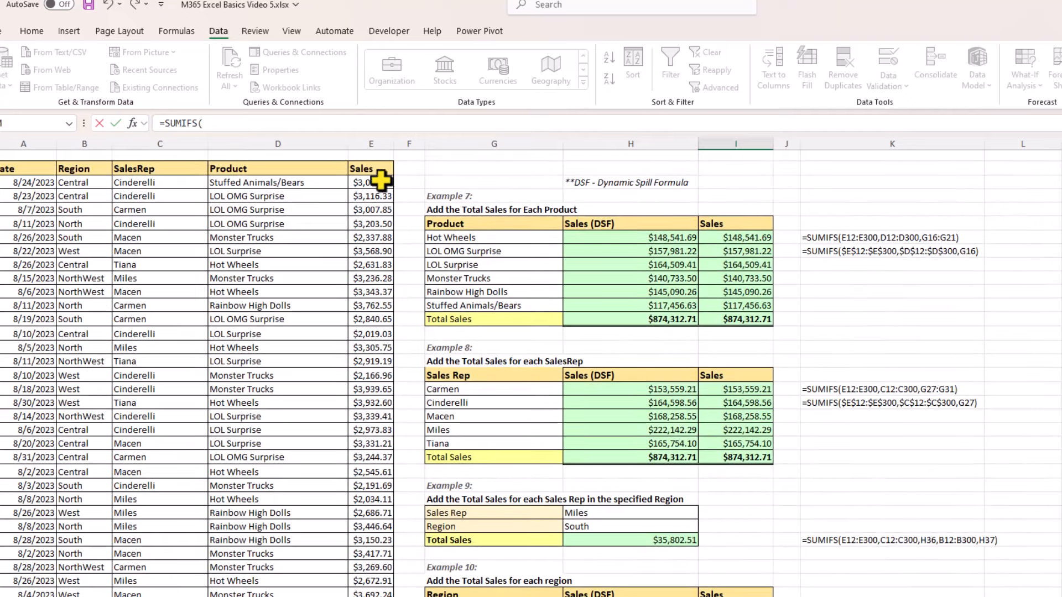
pyautogui.click(373, 182)
pyautogui.hotkey('ctrl', 'shift', 'Down')
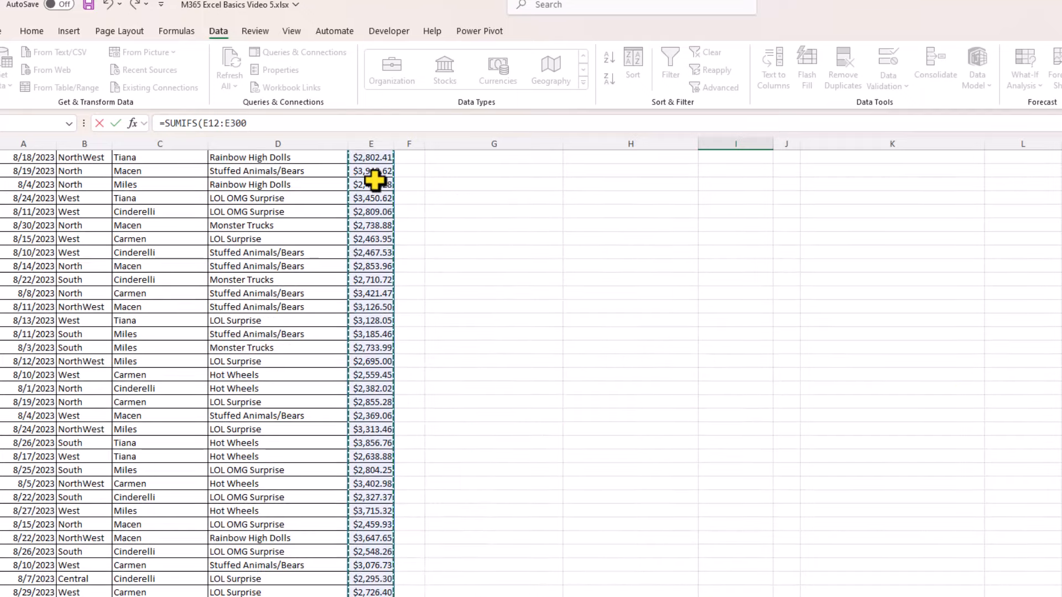
pyautogui.press('F4')
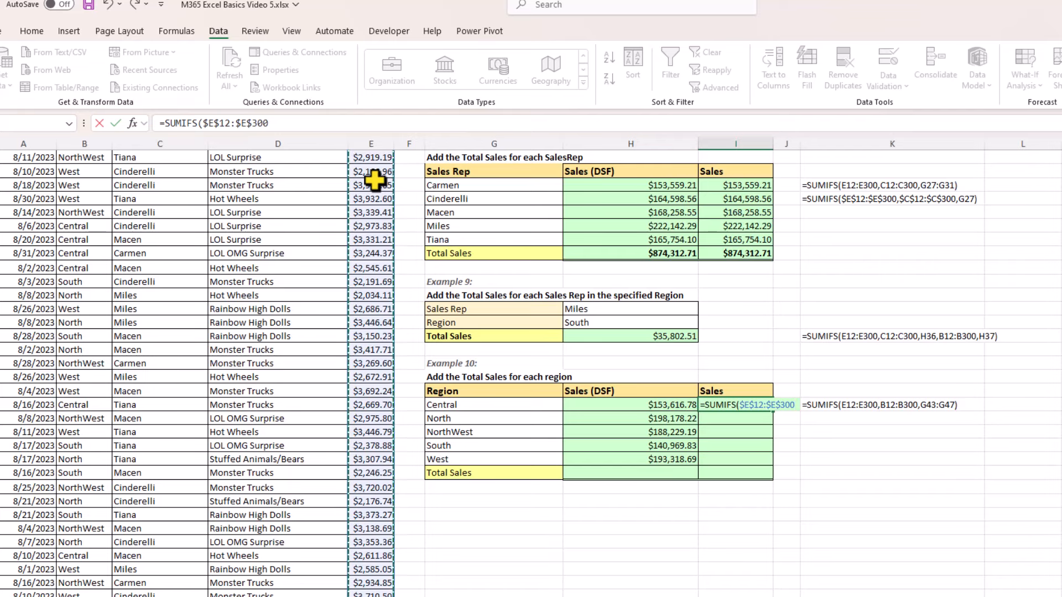
pyautogui.write(',')
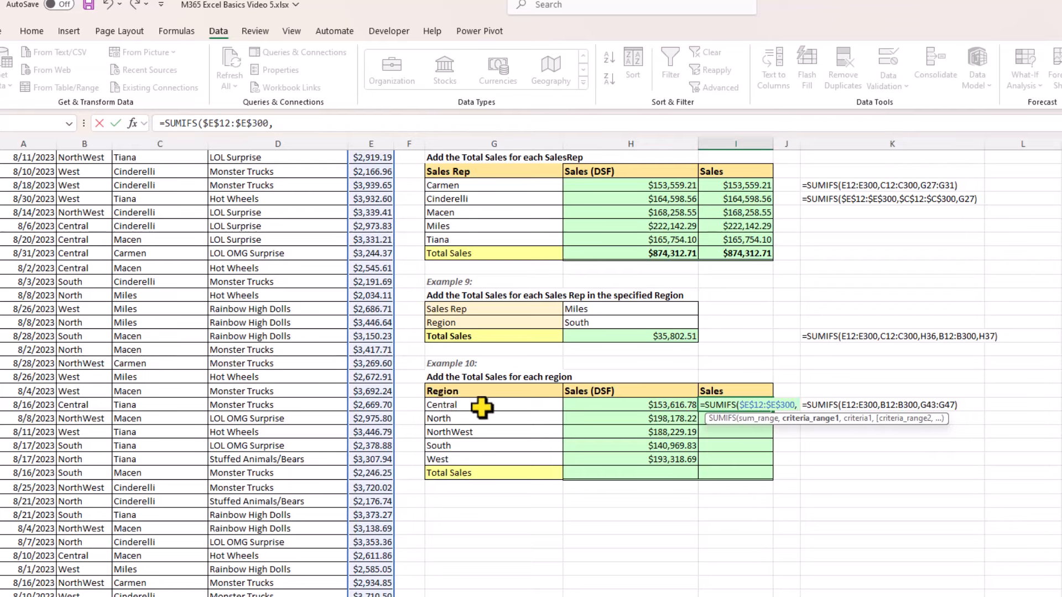
# Step: Add the Region data as the absolute criteria range $B$12:$B$300 in the Example 10 Sales formula
pyautogui.scroll(3, 233, 297)
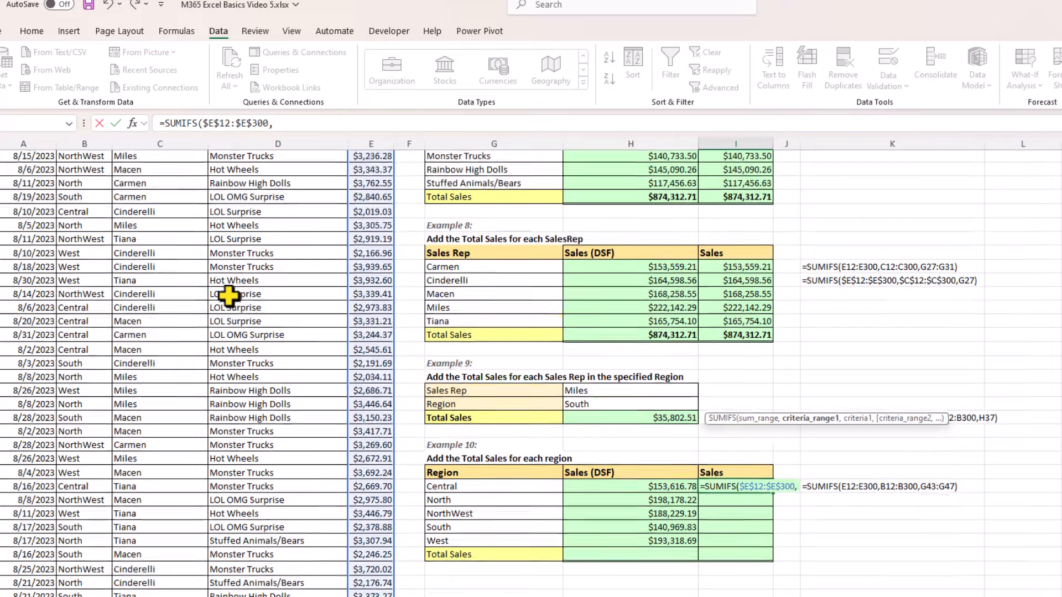
pyautogui.scroll(3, 115, 196)
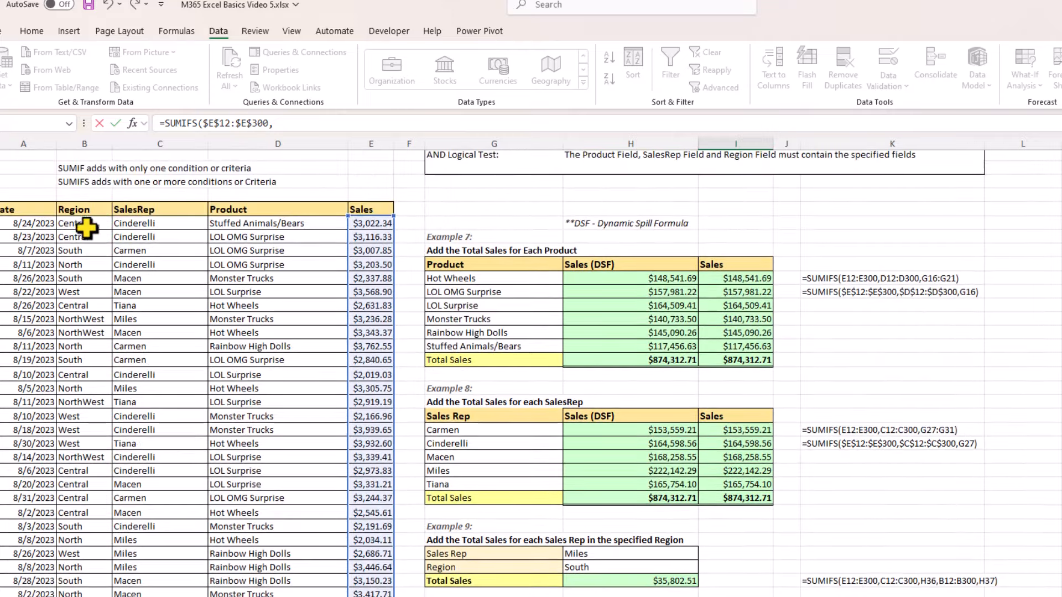
pyautogui.click(86, 226)
pyautogui.hotkey('ctrl', 'shift', 'Down')
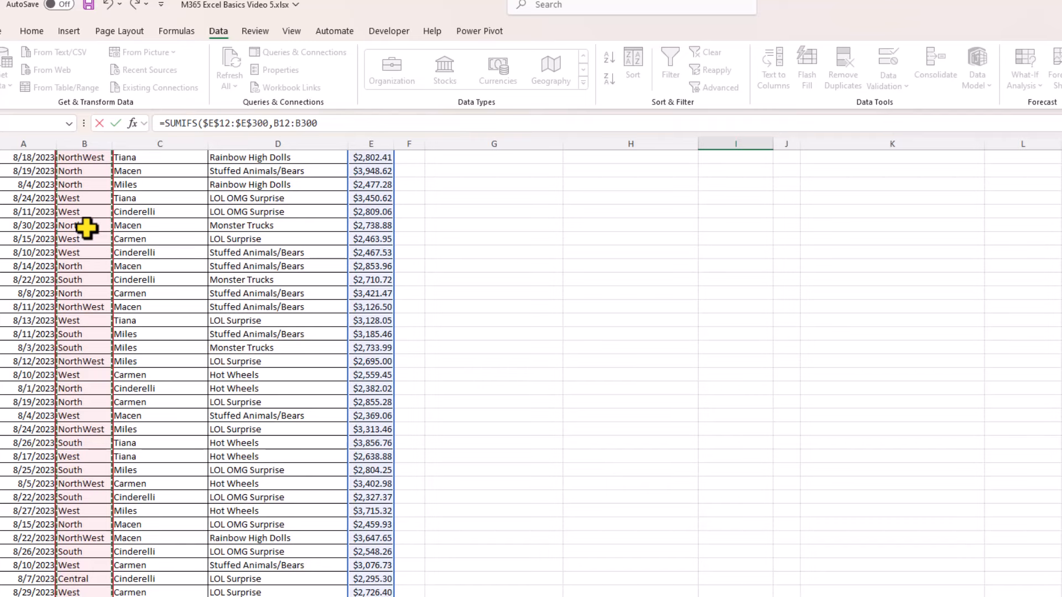
pyautogui.press('F4')
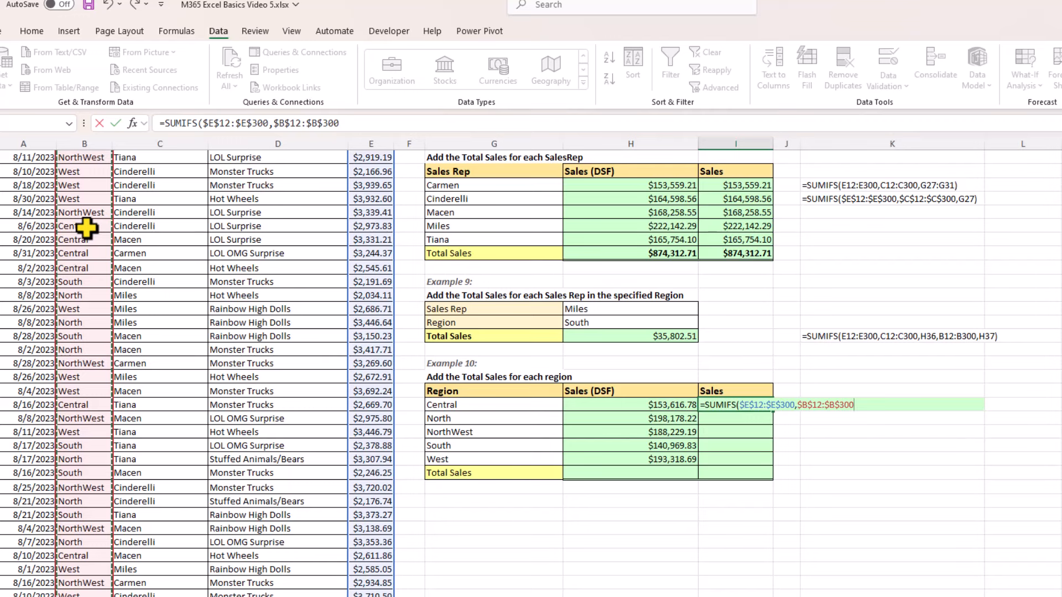
pyautogui.write(',')
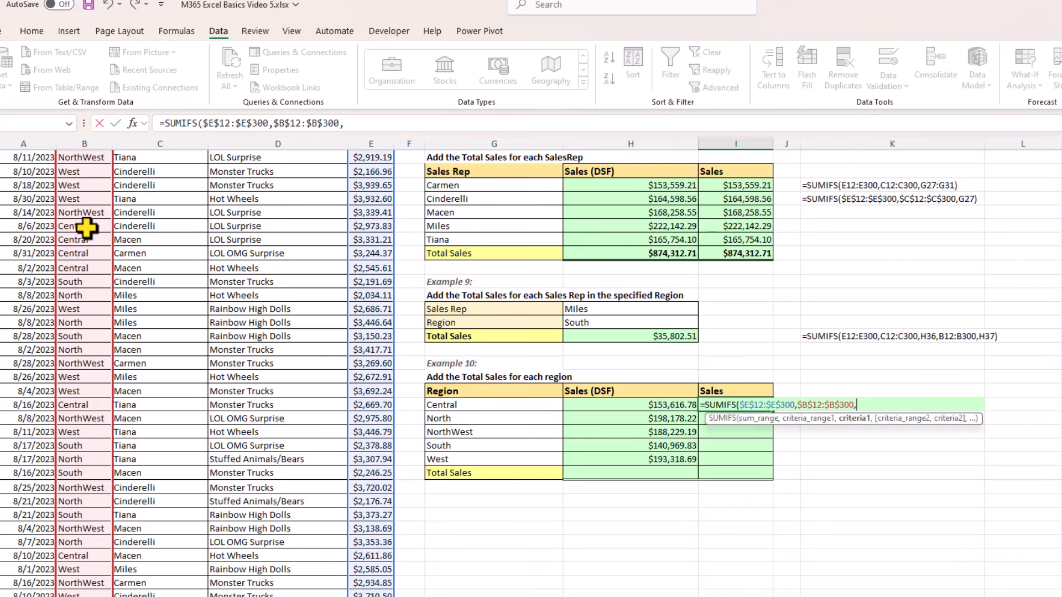
# Step: Finish the Example 10 Sales formula with region cell G43 as criteria and copy it down to West
pyautogui.click(503, 407)
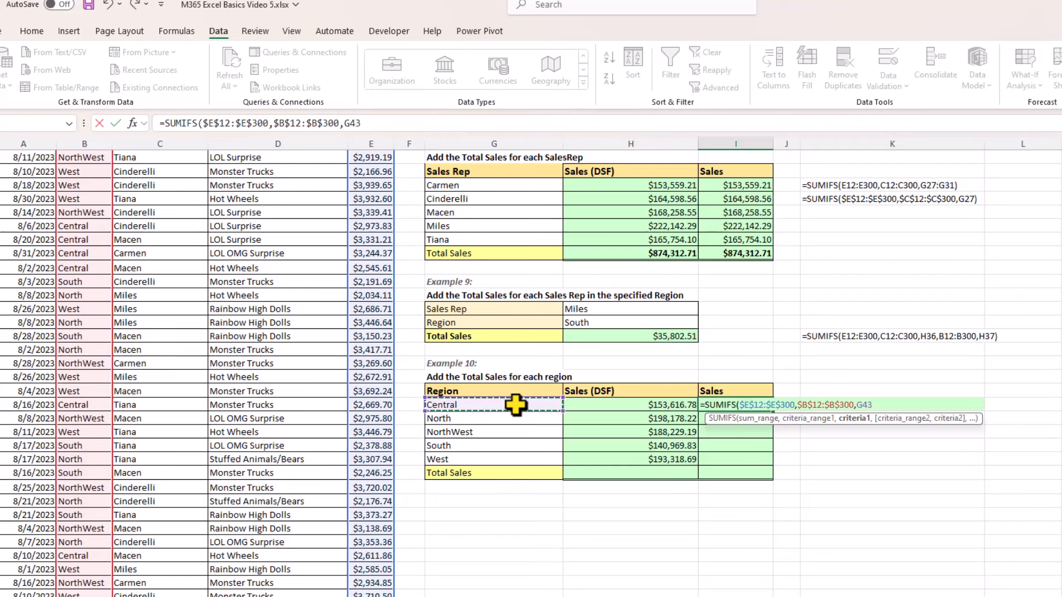
pyautogui.write(')')
pyautogui.hotkey('ctrl', 'Return')
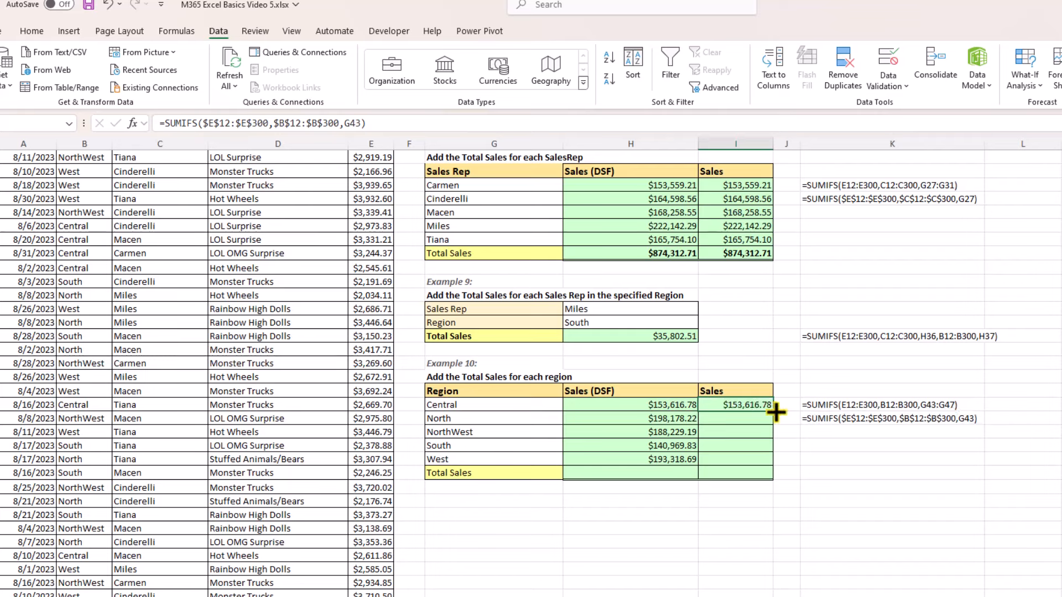
pyautogui.moveTo(776, 412); pyautogui.dragTo(773, 467)
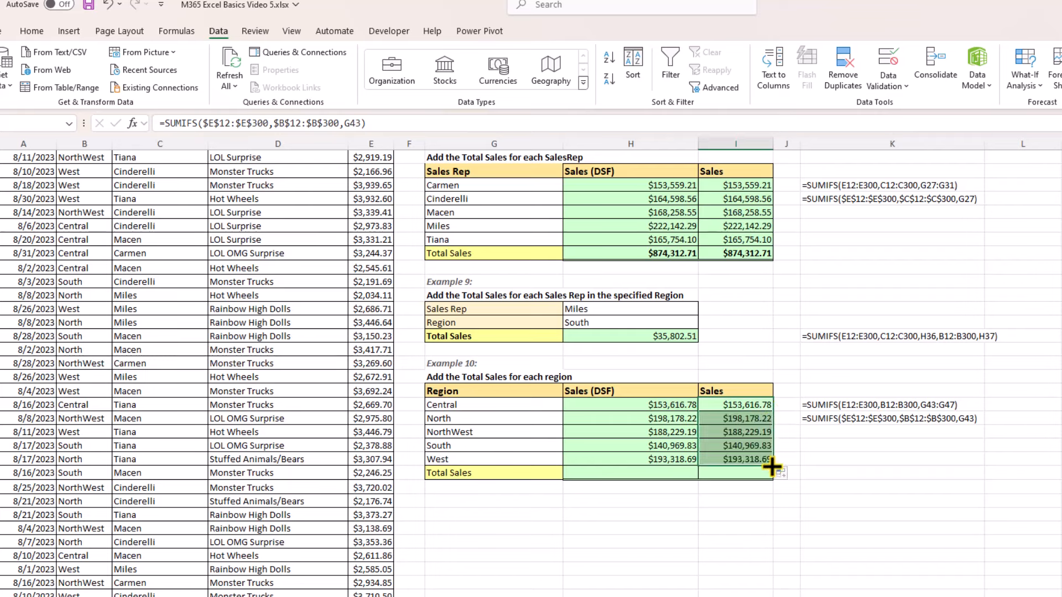
# Step: Add SUM formulas in the Example 10 Total Sales row for both the Sales and Sales (DSF) columns
pyautogui.click(750, 472)
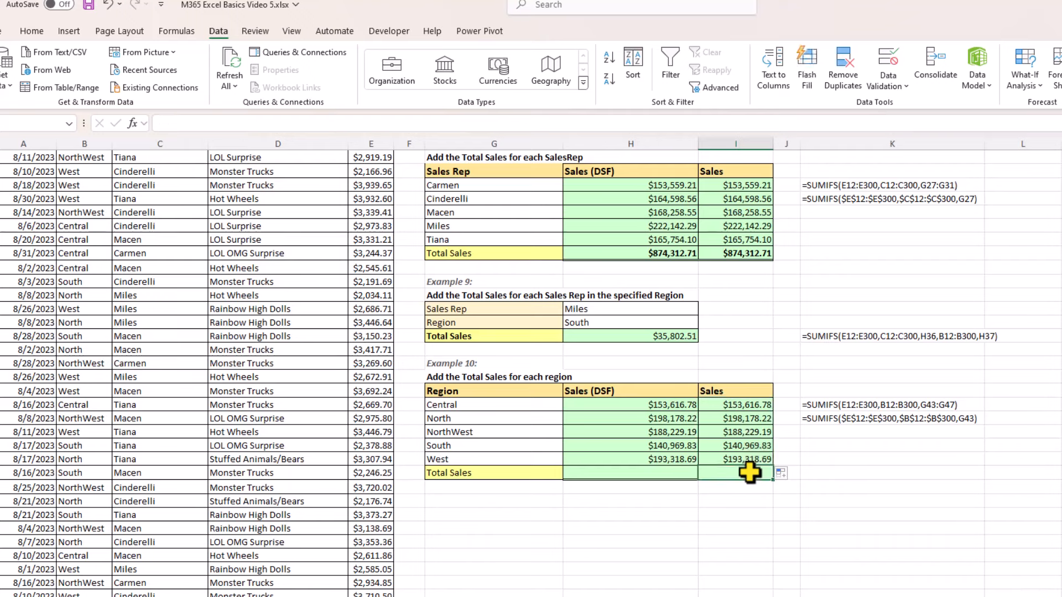
pyautogui.hotkey('alt', '=')
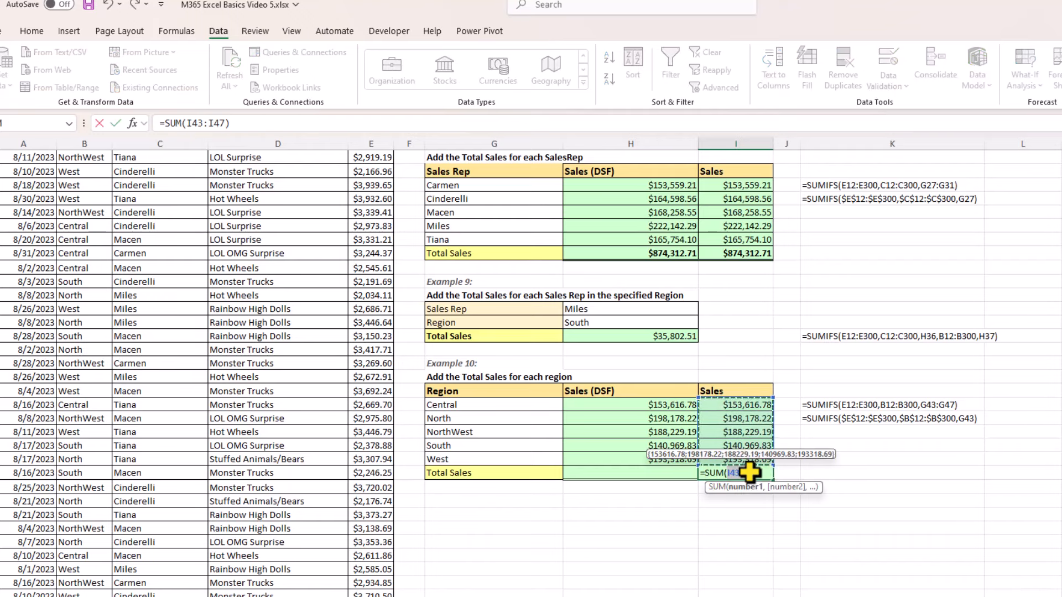
pyautogui.press('Return')
pyautogui.click(691, 471)
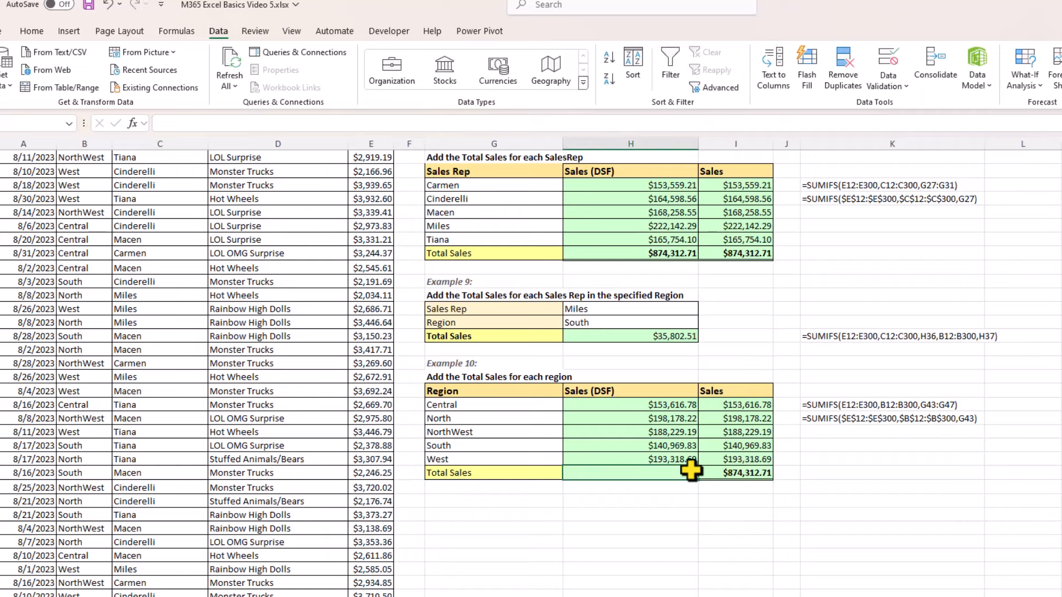
pyautogui.hotkey('alt', '=')
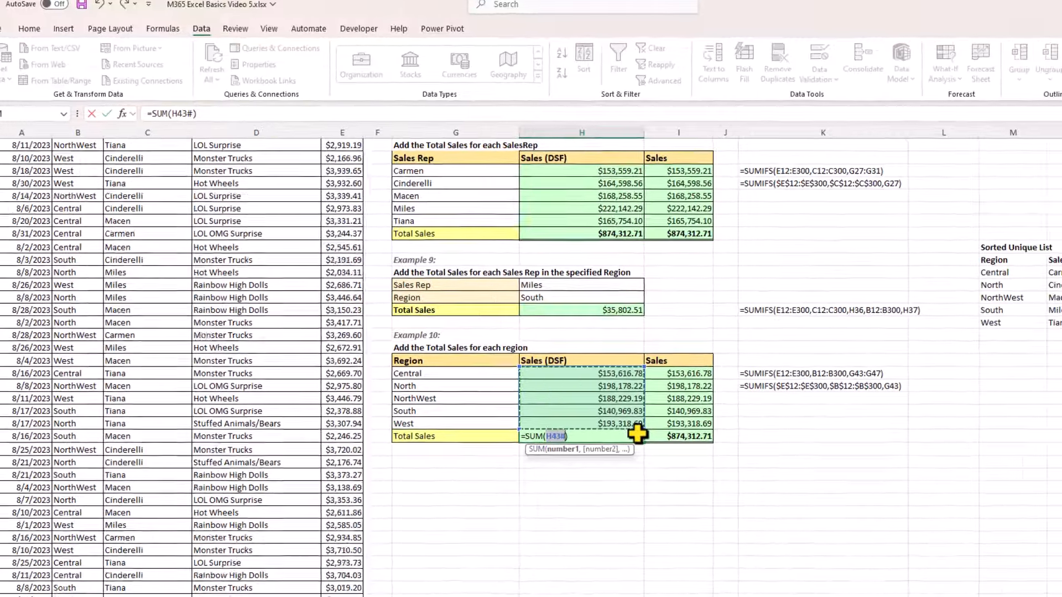
pyautogui.press('Return')
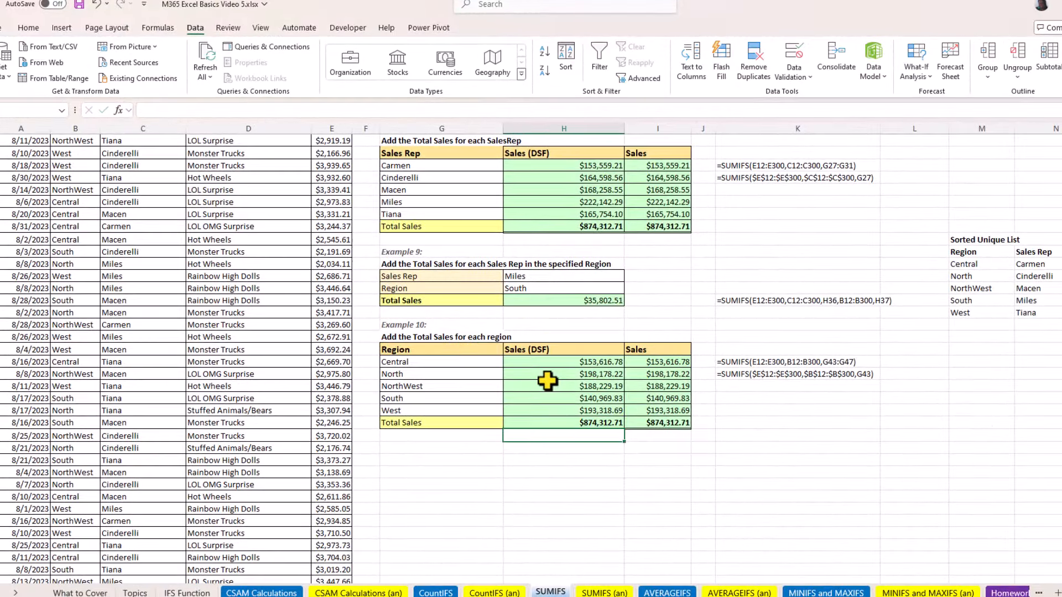
pyautogui.scroll(4, 583, 381)
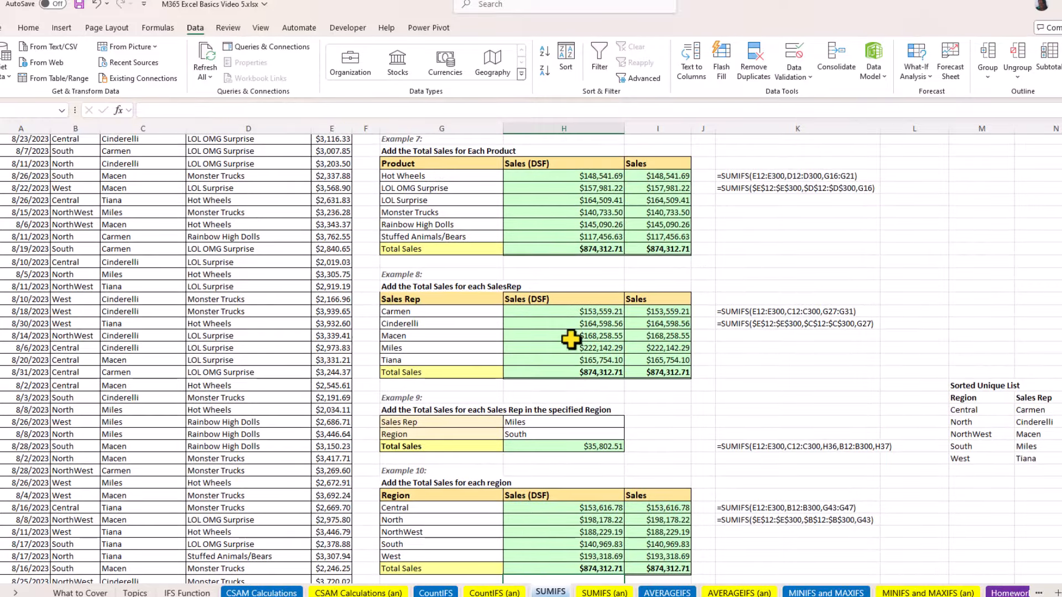
pyautogui.click(580, 423)
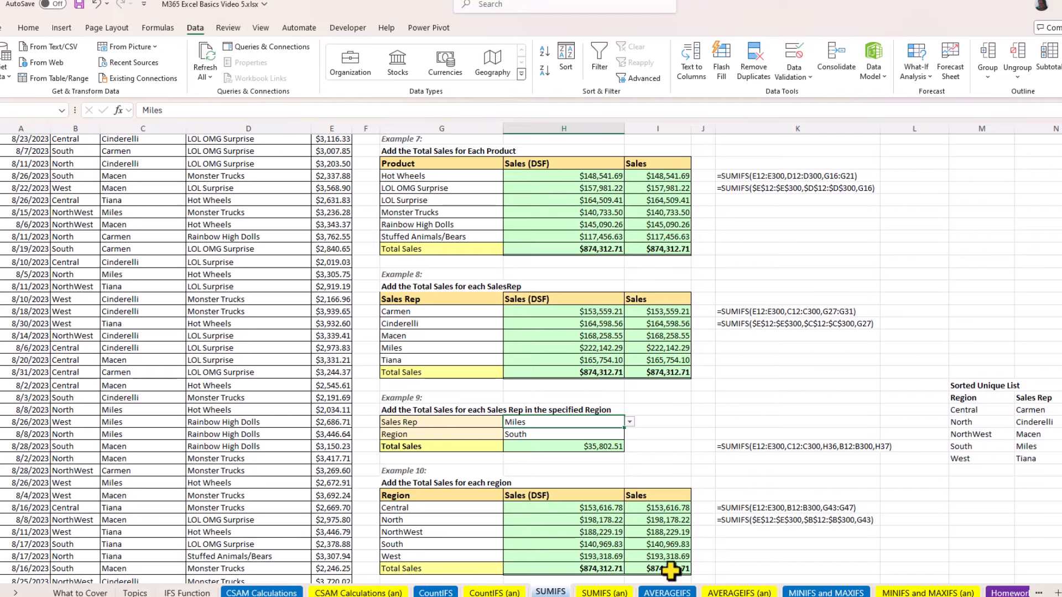
# Step: On the AVERAGEIFS sheet, start an AVERAGEIFS formula in Example 11's Hot Wheels cell with Sales data E12:E300 as the average range
pyautogui.click(666, 592)
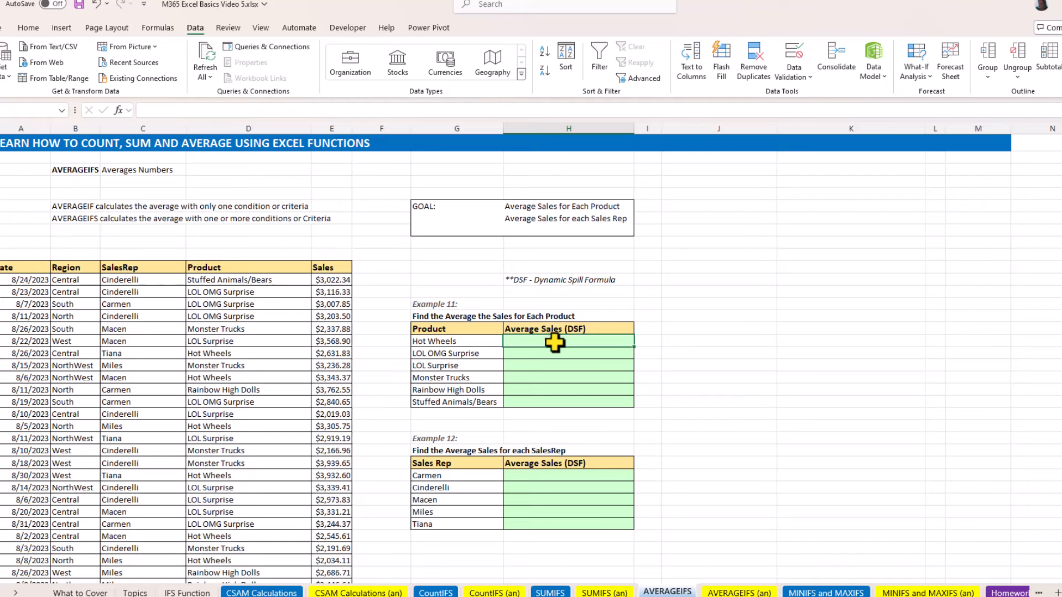
pyautogui.write('=aver')
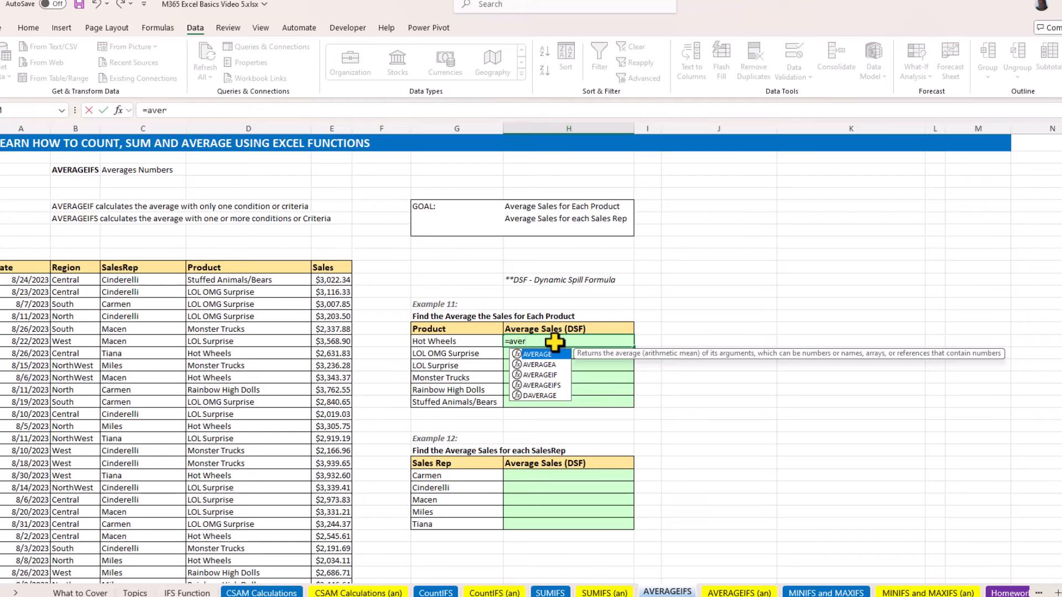
pyautogui.press('Down')
pyautogui.press('Down')
pyautogui.press('Down')
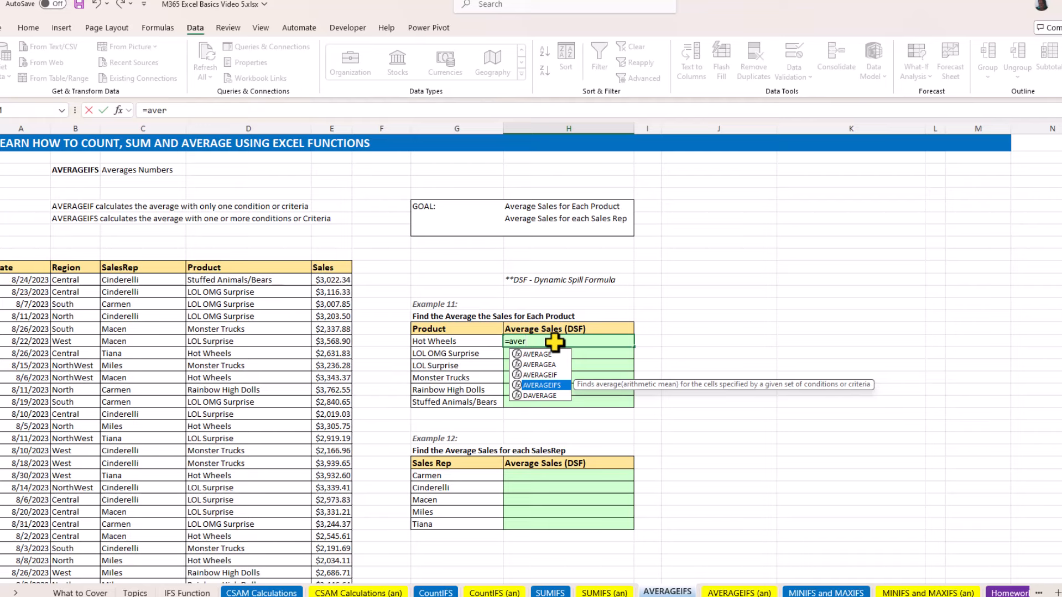
pyautogui.press('Tab')
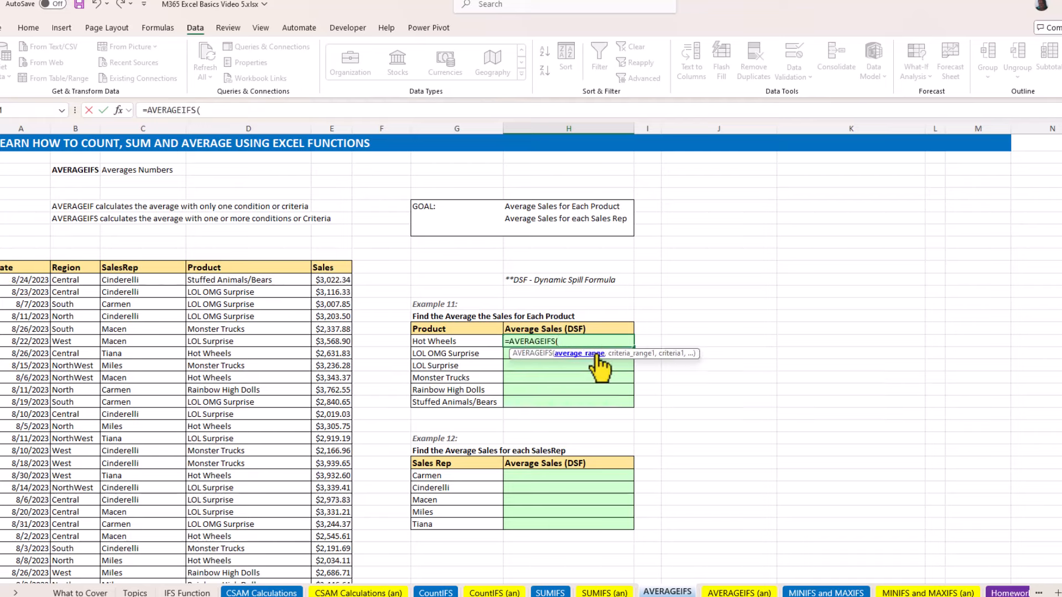
pyautogui.click(332, 280)
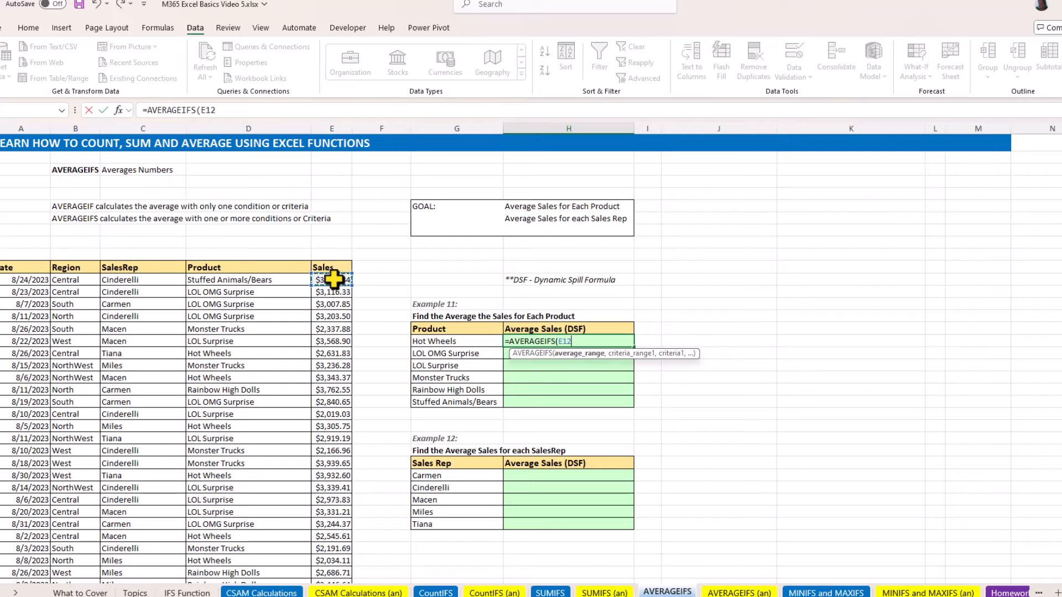
pyautogui.hotkey('ctrl', 'shift', 'Down')
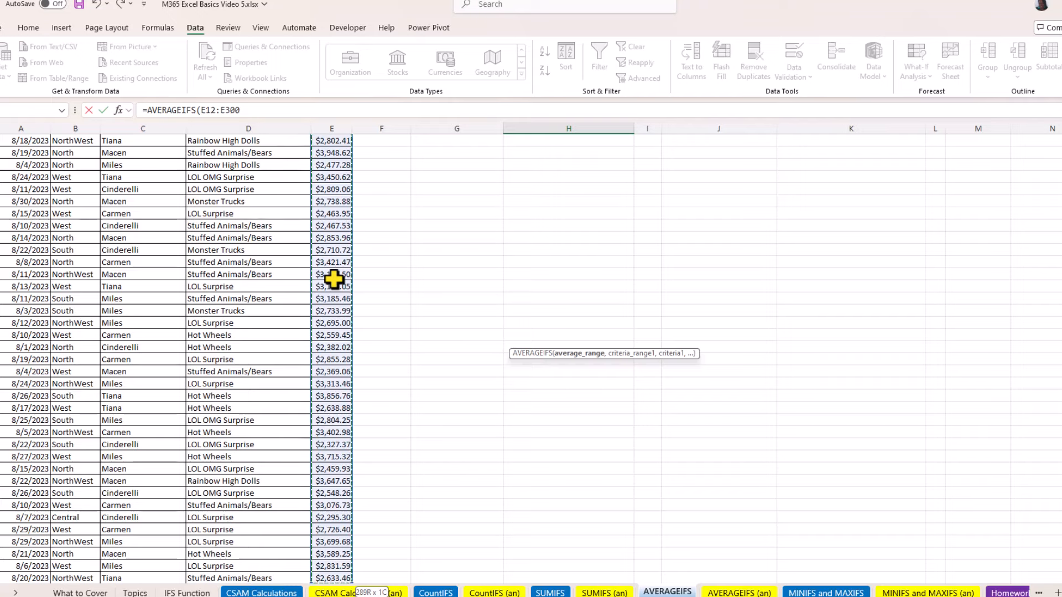
pyautogui.hotkey('ctrl', 'BackSpace')
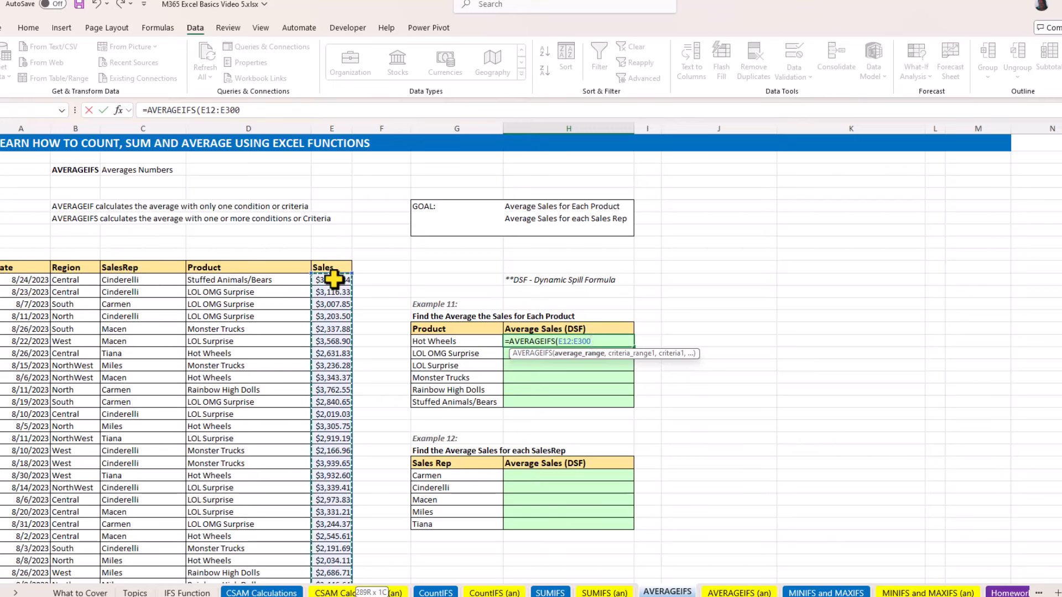
pyautogui.write(',')
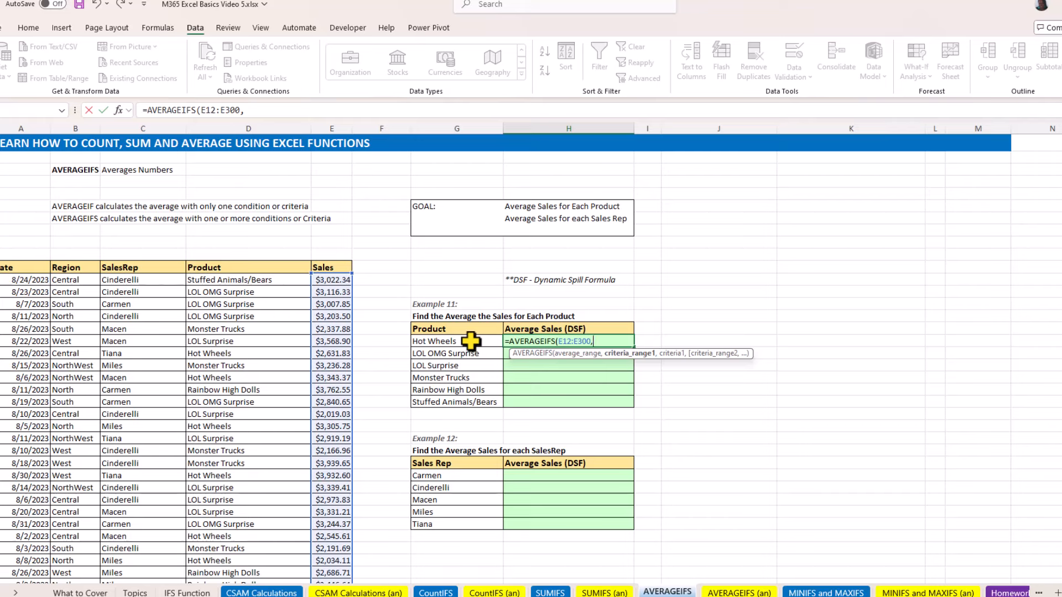
# Step: Complete the Example 11 spill formula with Product data D12:D300 as criteria range and product list G17:G22 as criteria
pyautogui.click(231, 280)
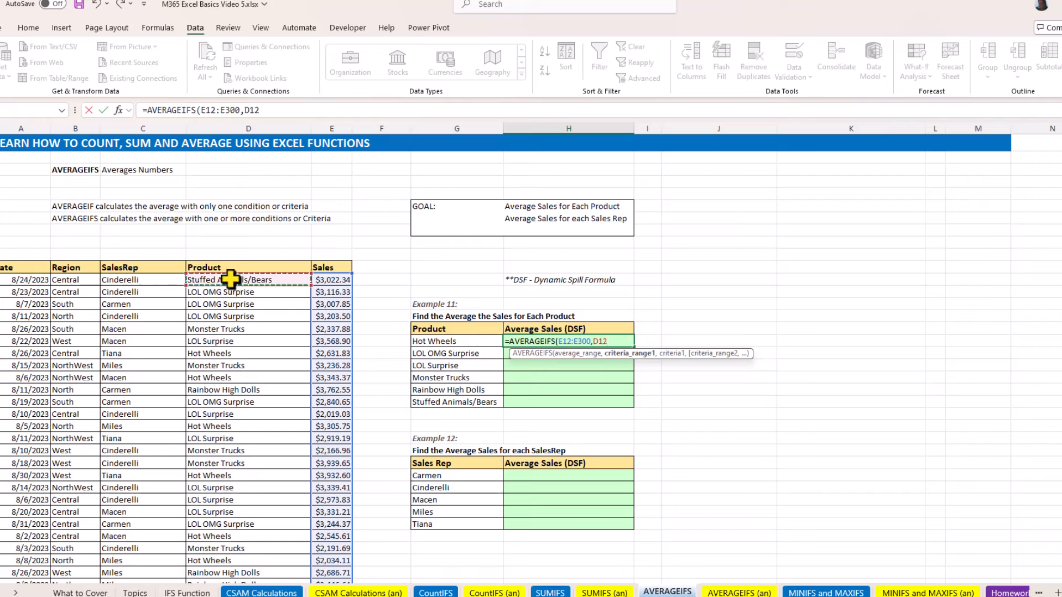
pyautogui.hotkey('ctrl', 'shift', 'Down')
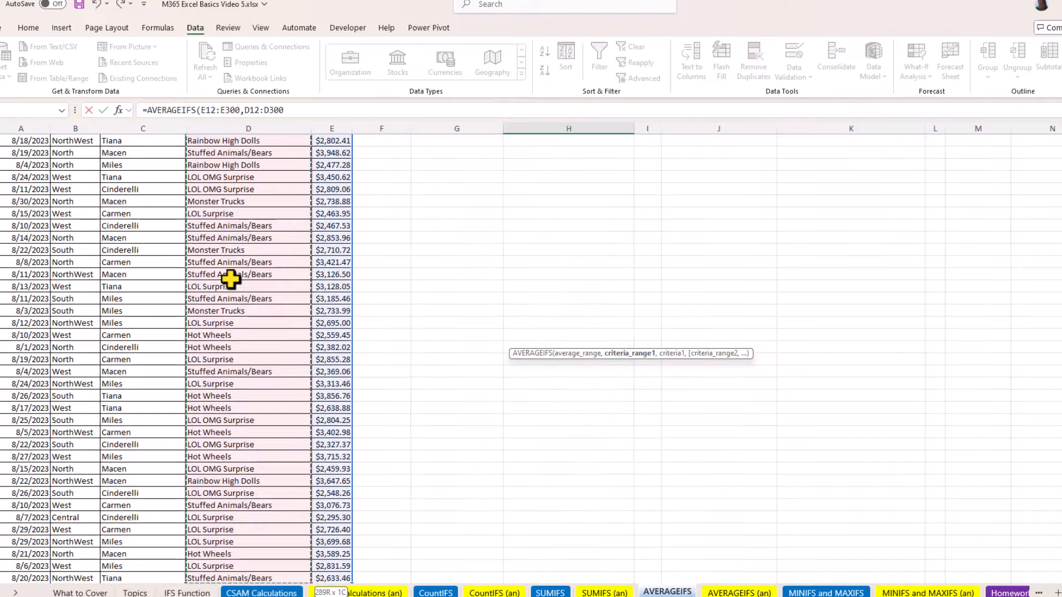
pyautogui.hotkey('ctrl', 'BackSpace')
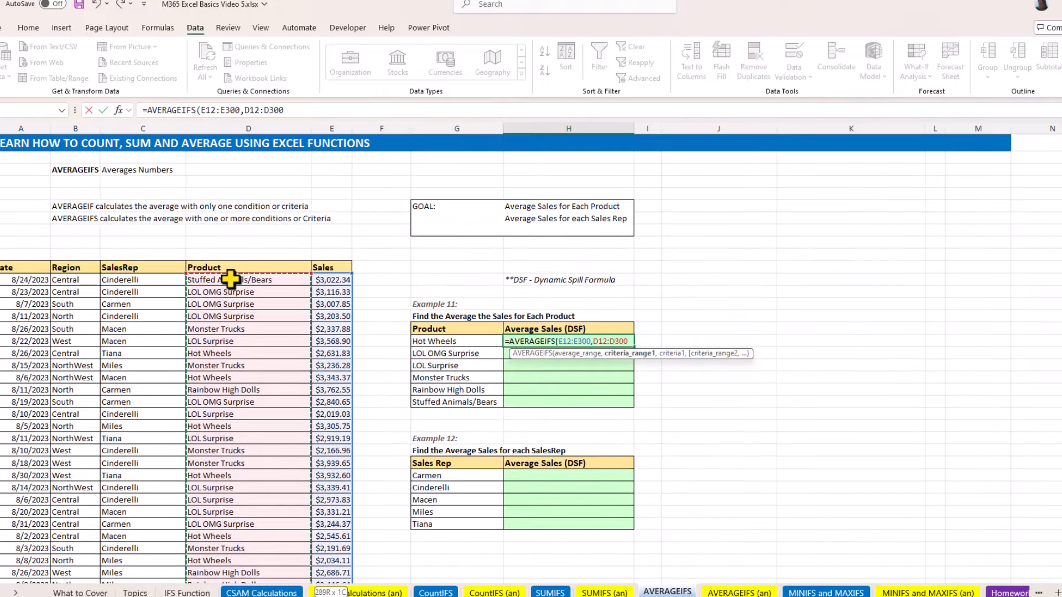
pyautogui.write(',')
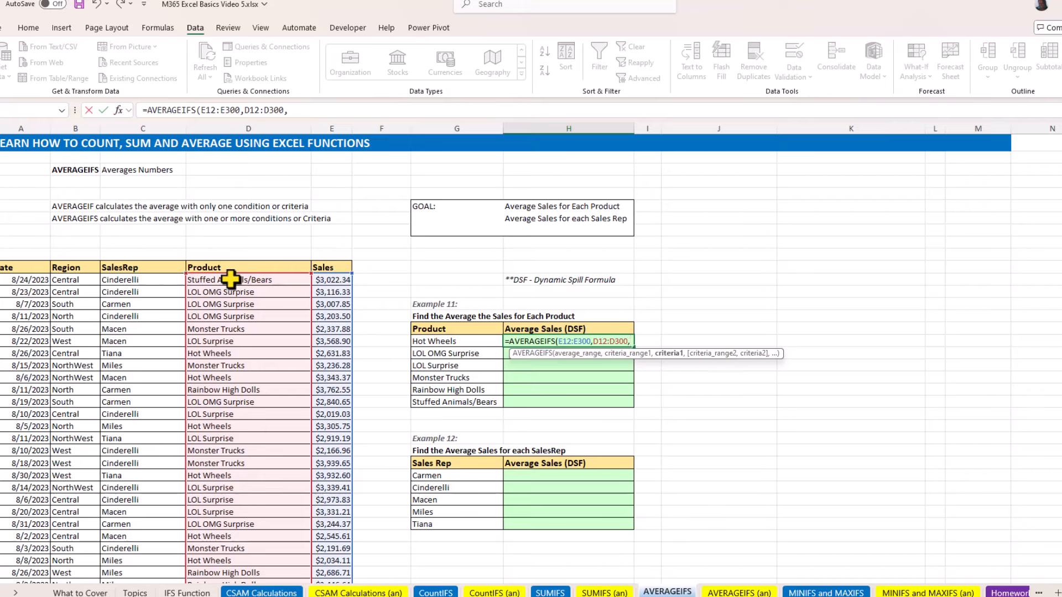
pyautogui.click(463, 342)
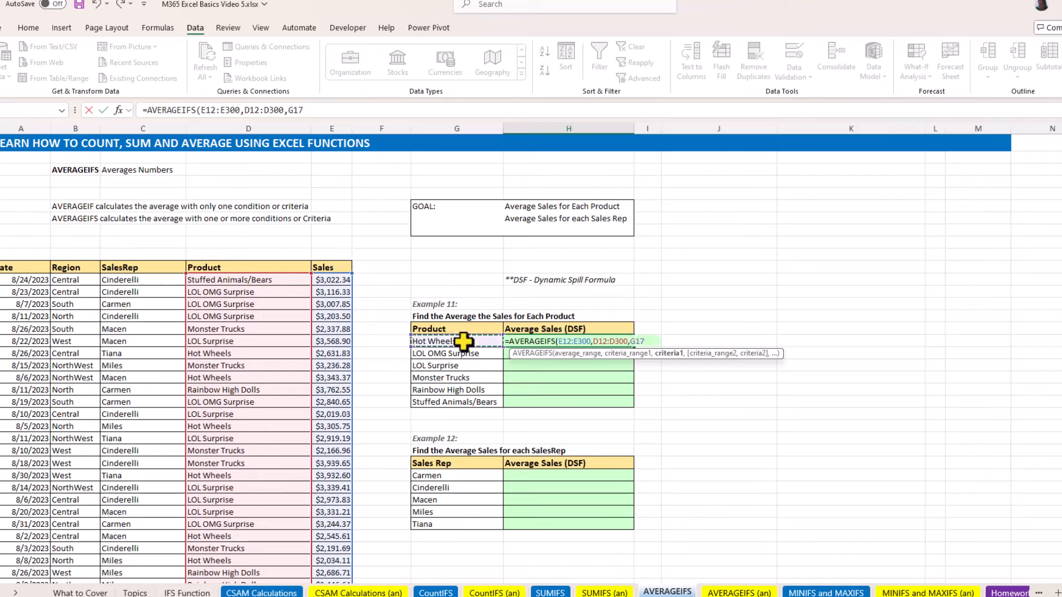
pyautogui.moveTo(463, 342); pyautogui.dragTo(469, 402)
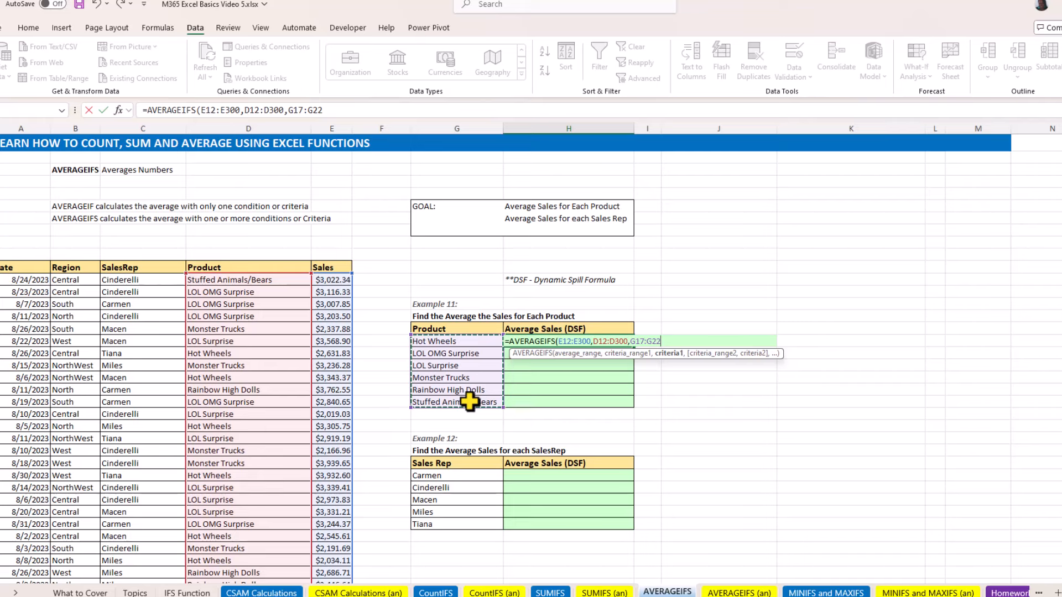
pyautogui.write(')')
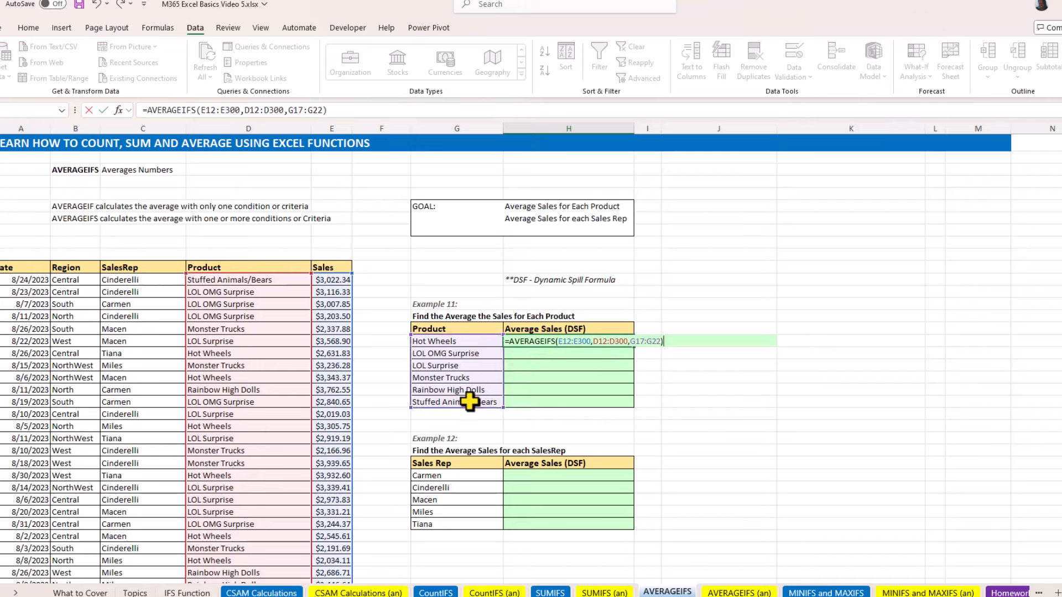
pyautogui.press('Return')
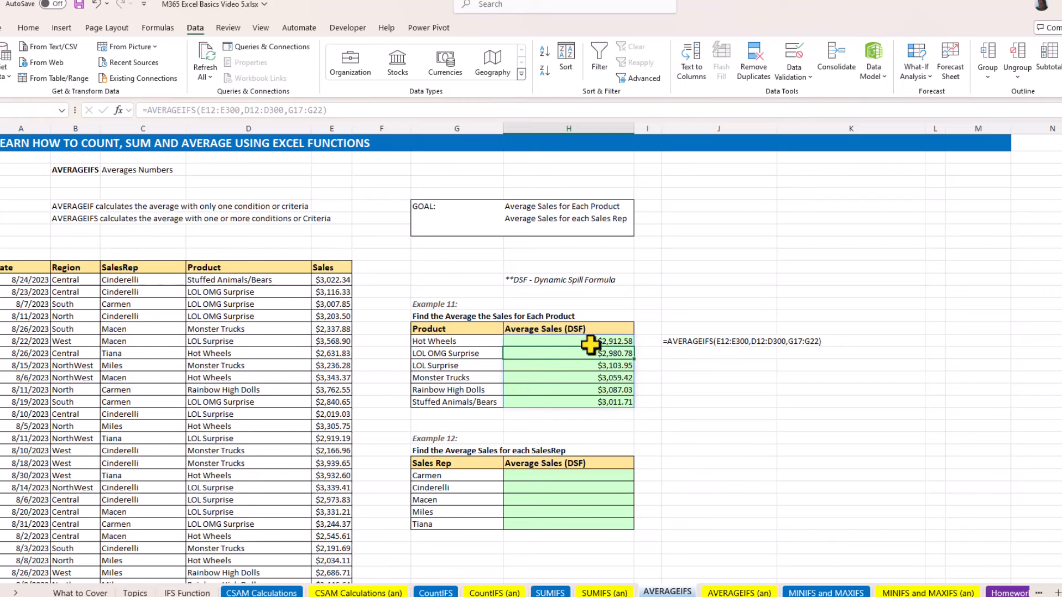
pyautogui.click(591, 343)
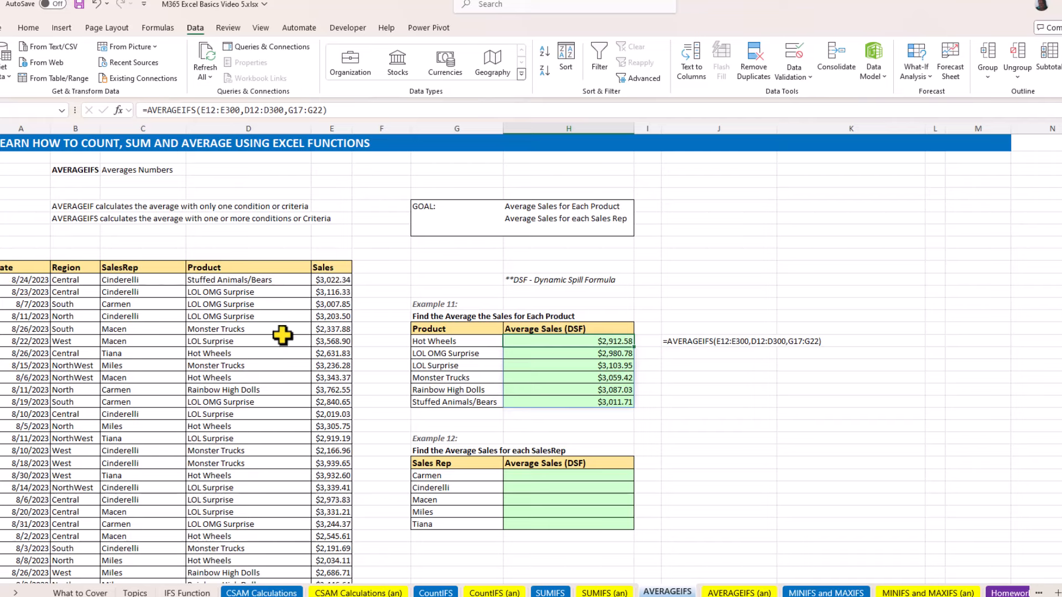
# Step: Start an AVERAGEIFS formula in the first Average Sales cell of Example 12 with Sales data E12:E300 as the average range
pyautogui.click(586, 477)
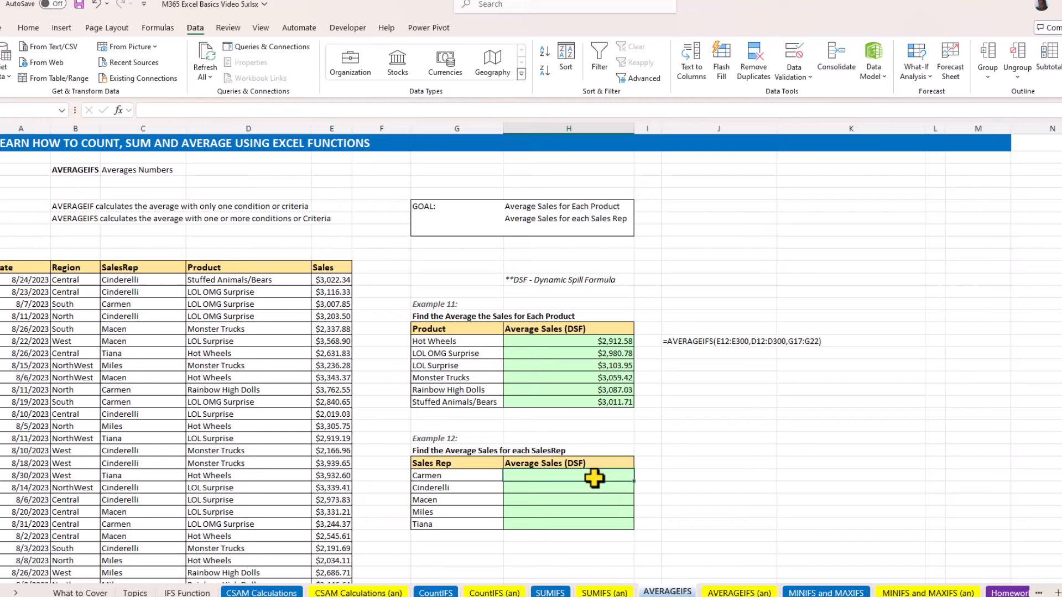
pyautogui.write('=')
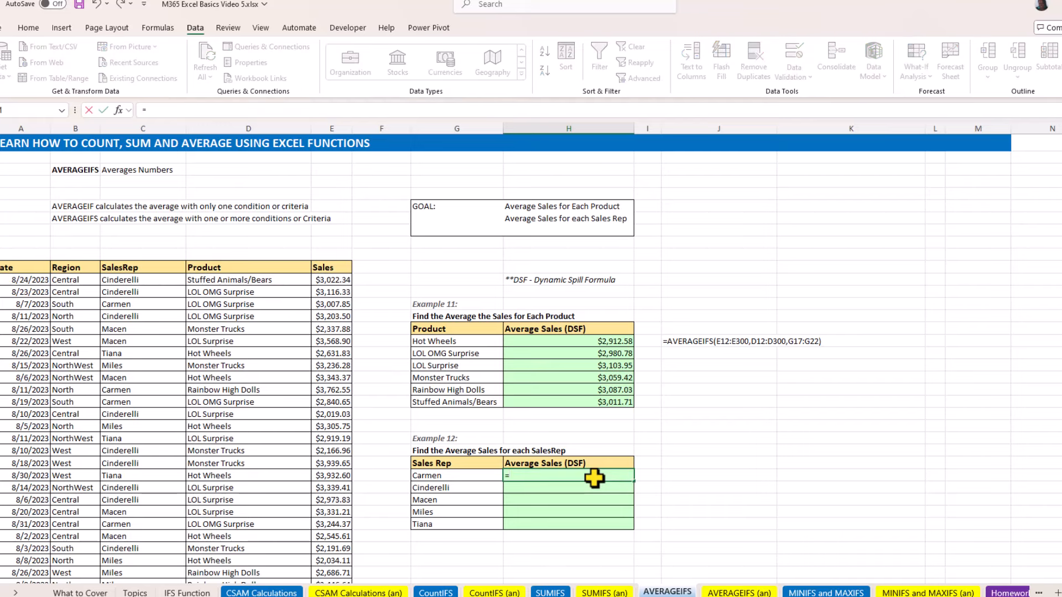
pyautogui.write('average')
pyautogui.press('Down')
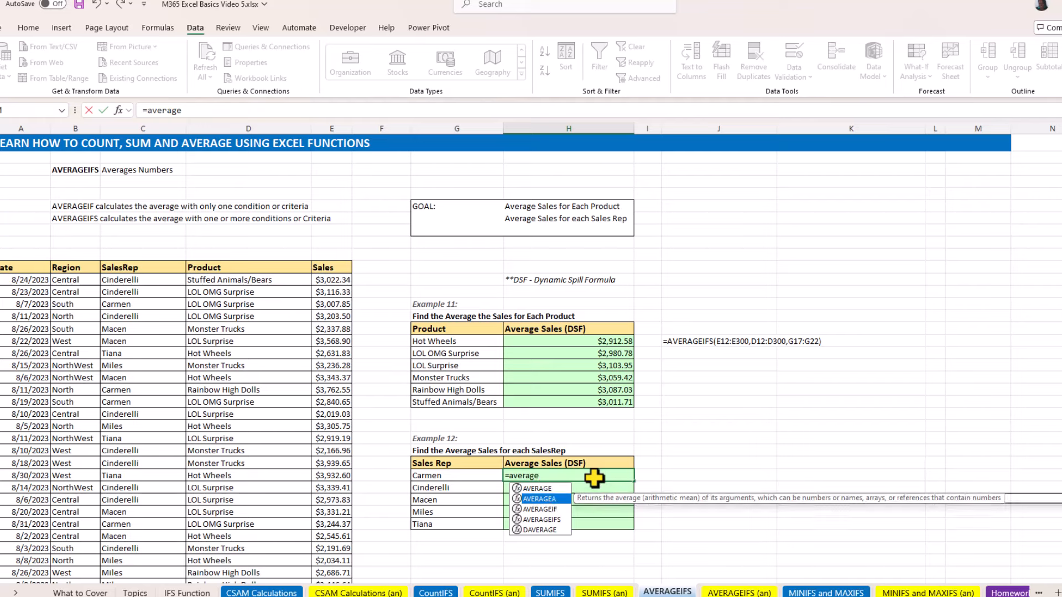
pyautogui.press('Down')
pyautogui.press('Down')
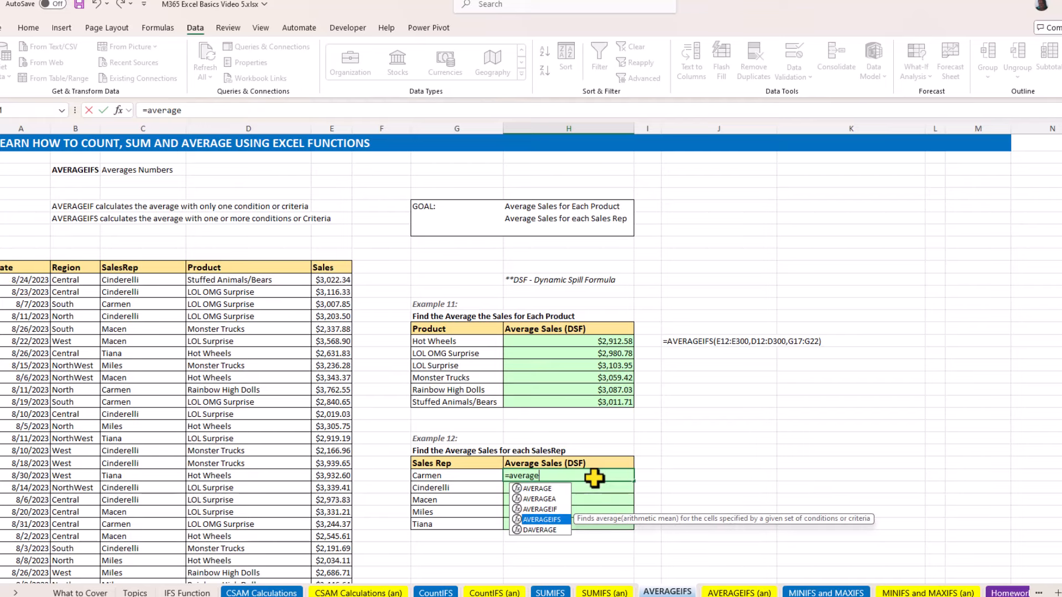
pyautogui.press('Tab')
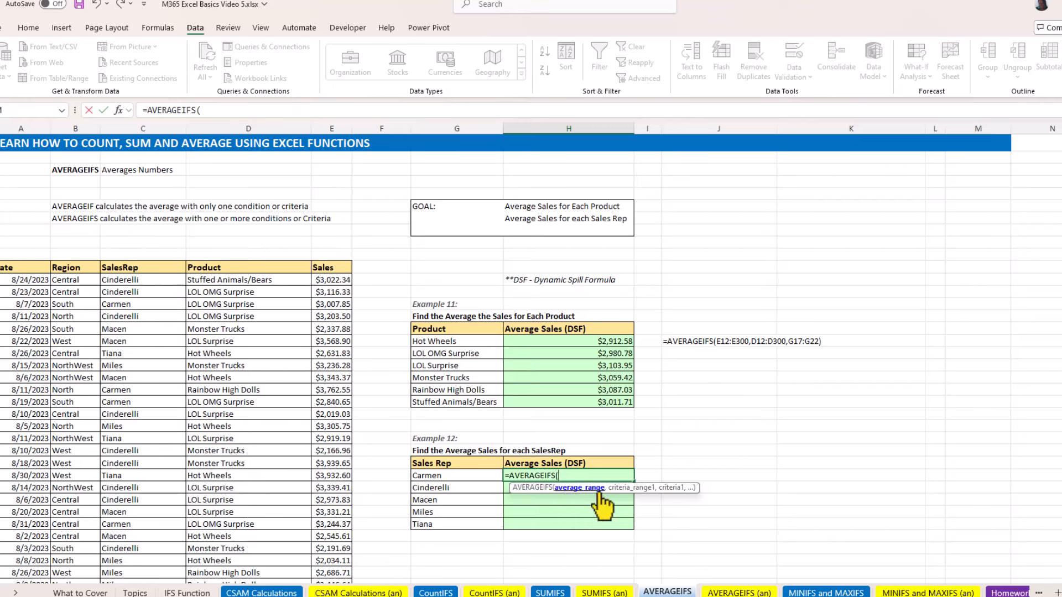
pyautogui.click(333, 280)
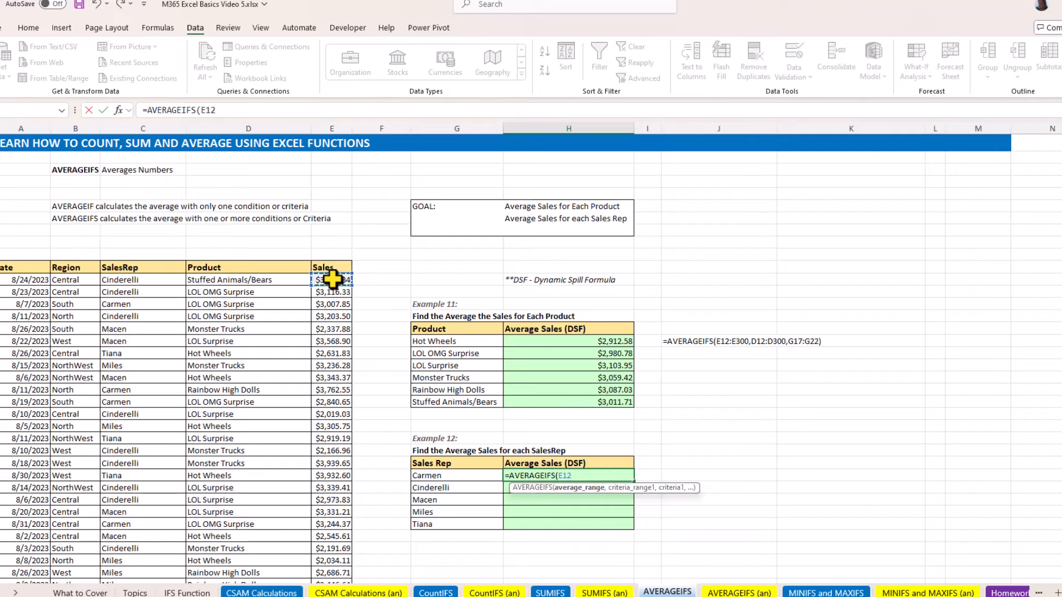
pyautogui.hotkey('ctrl', 'shift', 'Down')
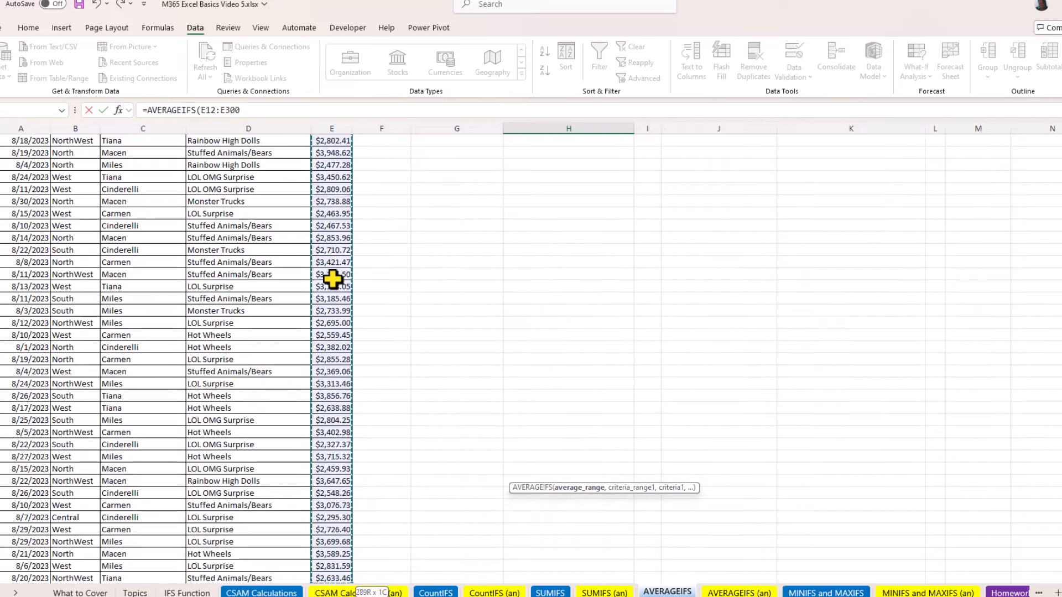
pyautogui.scroll(7, 332, 280)
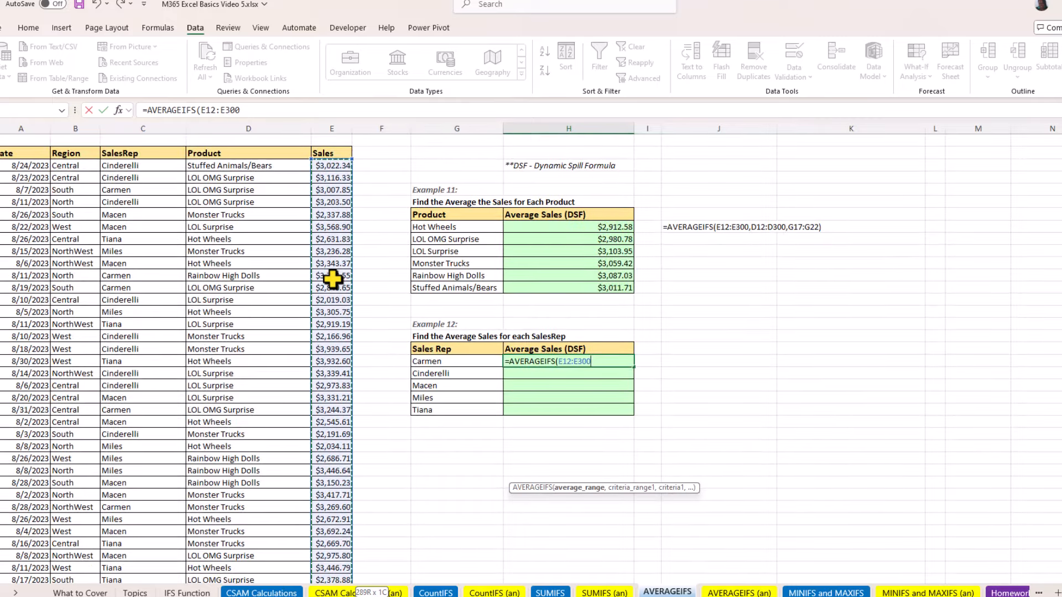
pyautogui.write(',')
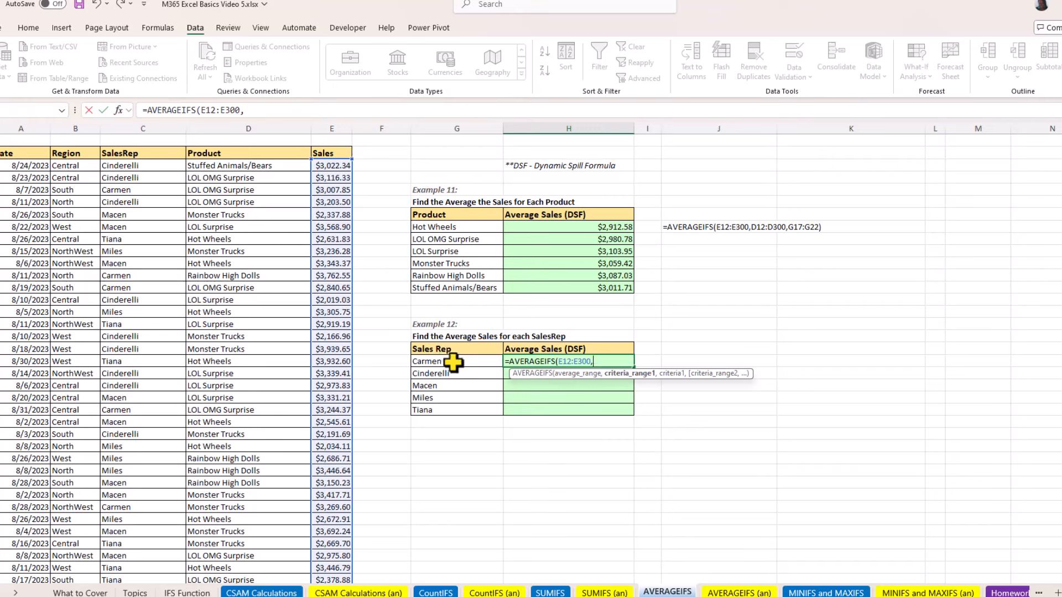
# Step: Complete the Example 12 spill formula with SalesRep data C12:C300 as criteria range and sales rep list G28:G32 as criteria
pyautogui.click(149, 165)
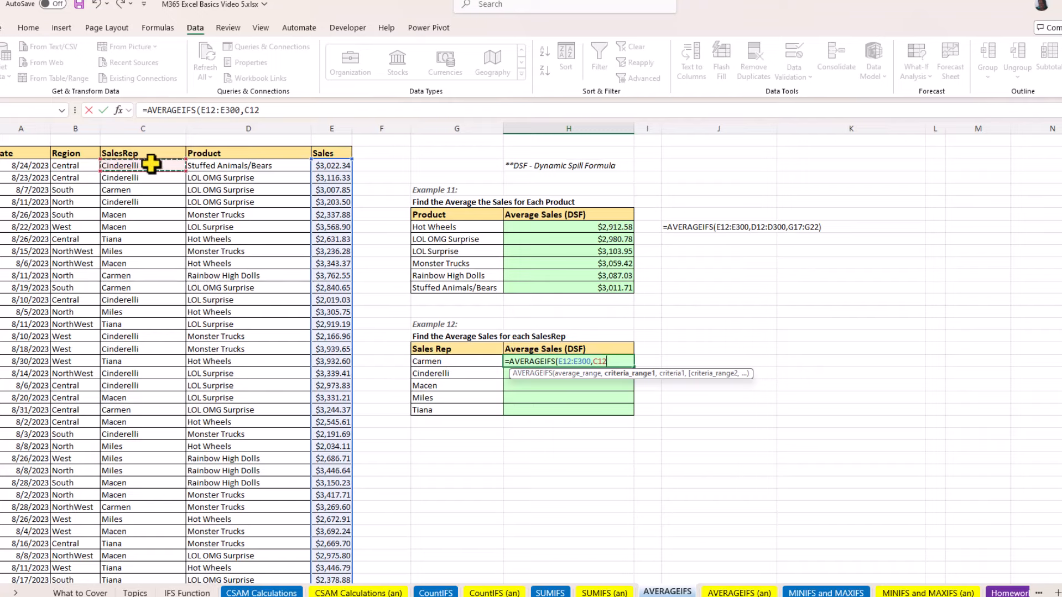
pyautogui.hotkey('ctrl', 'shift', 'Down')
pyautogui.scroll(-3, 151, 164)
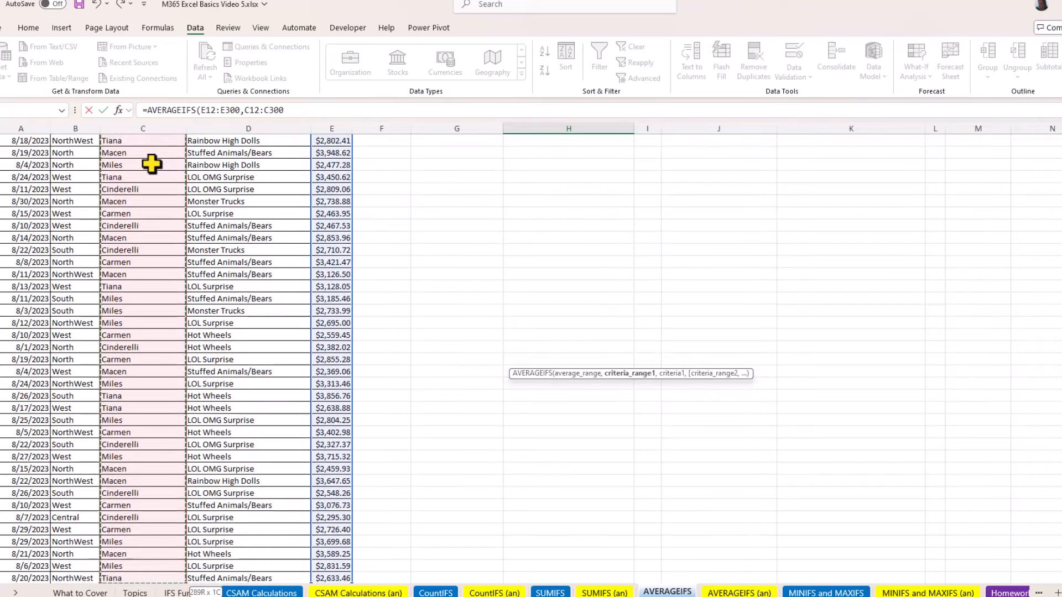
pyautogui.hotkey('ctrl', 'BackSpace')
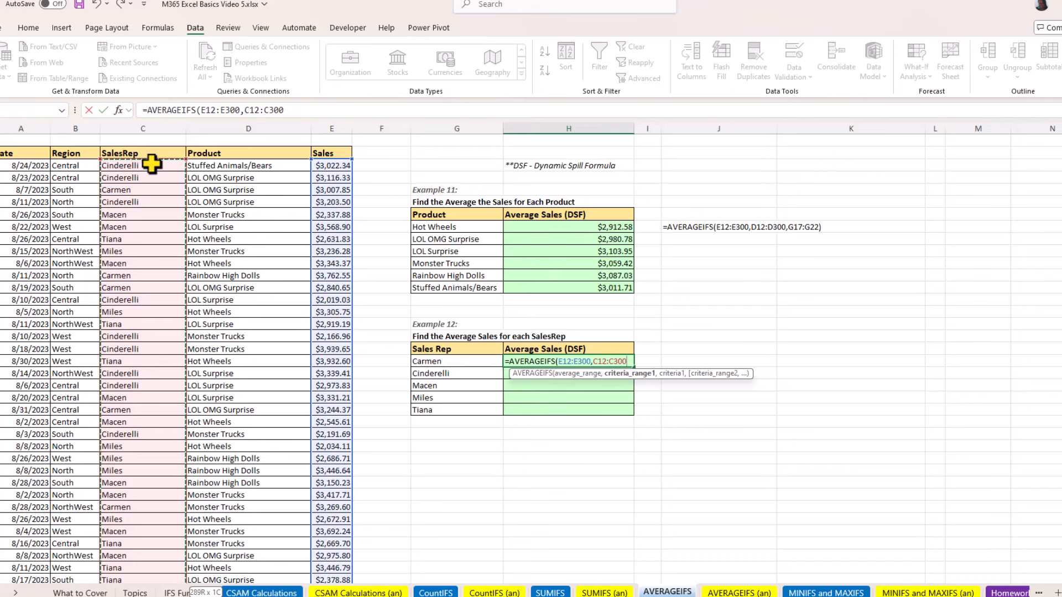
pyautogui.write(',')
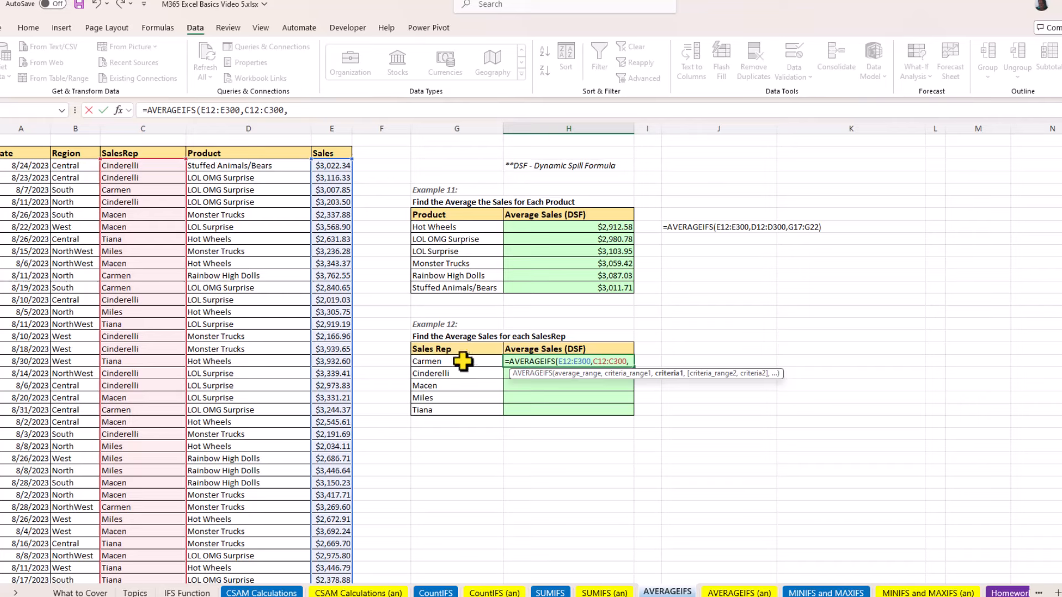
pyautogui.moveTo(465, 360); pyautogui.dragTo(467, 406)
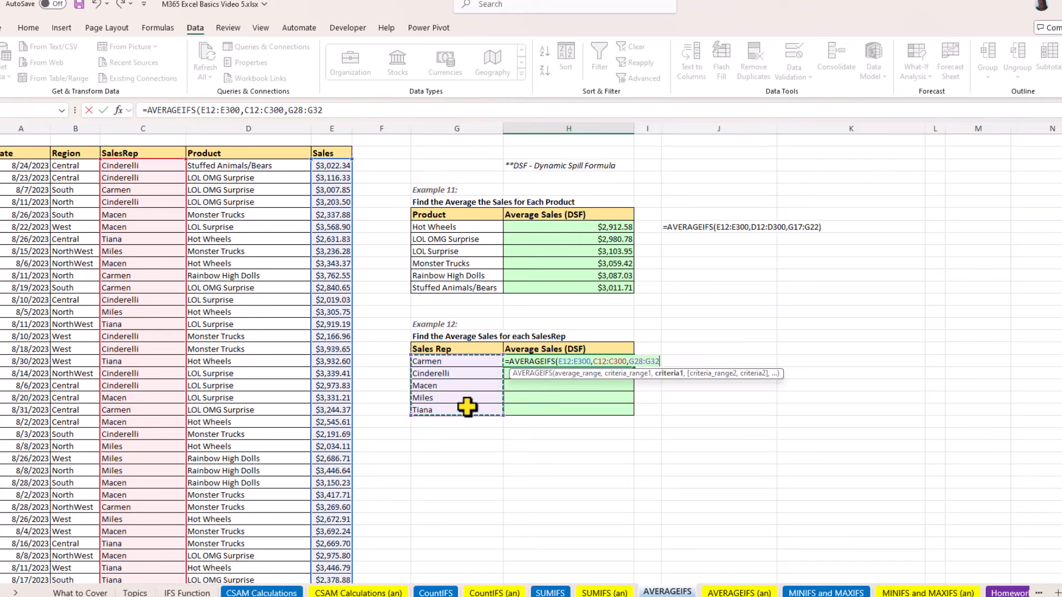
pyautogui.write(')')
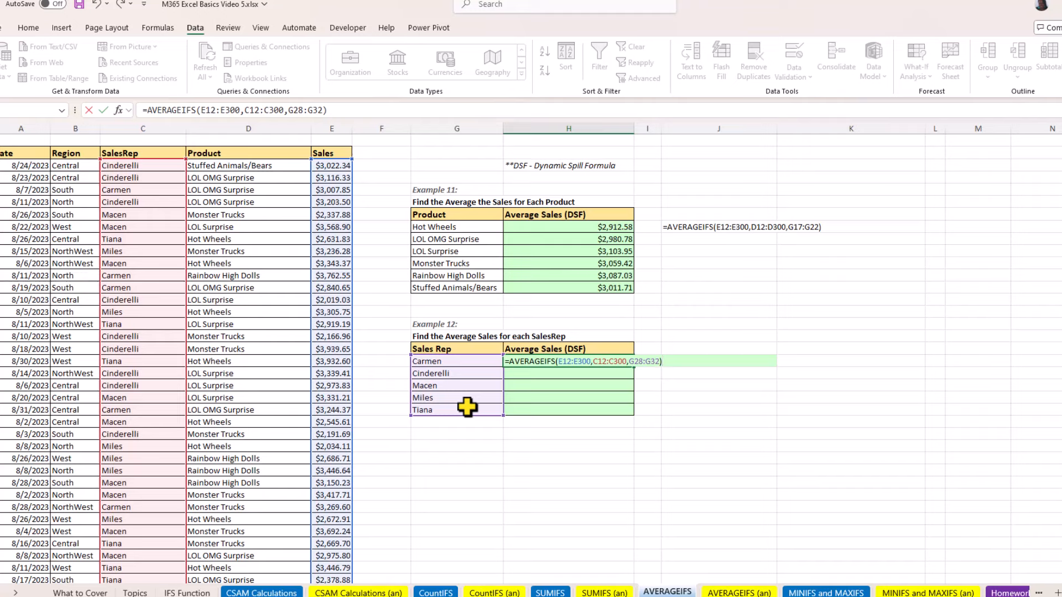
pyautogui.press('Return')
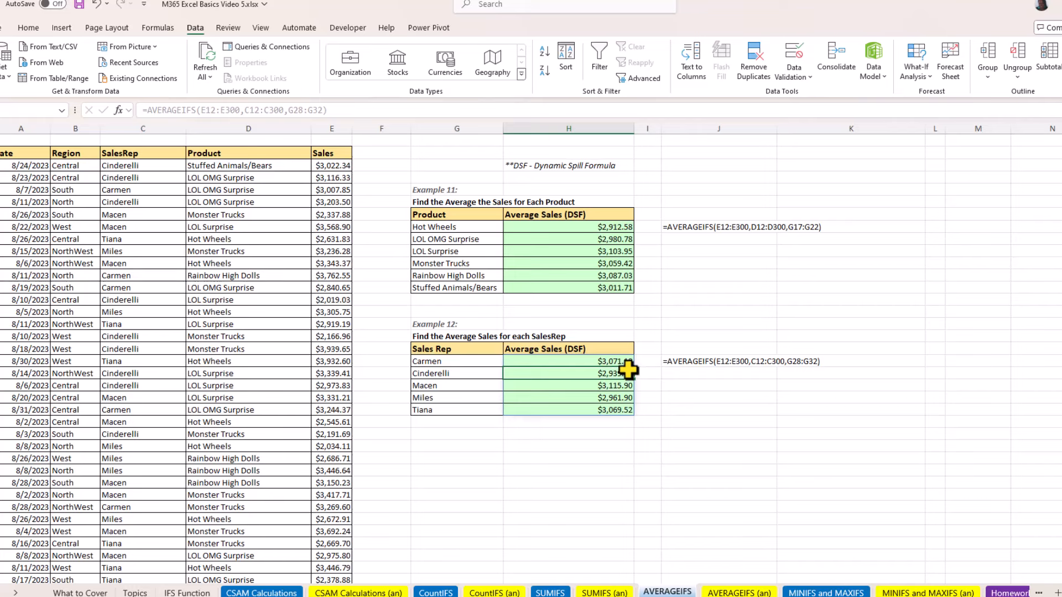
# Step: On the MINIFS and MAXIFS sheet, start a MINIFS formula in Example 13's first Min Sales cell with Sales data E12:E300 as the minimum range
pyautogui.click(825, 594)
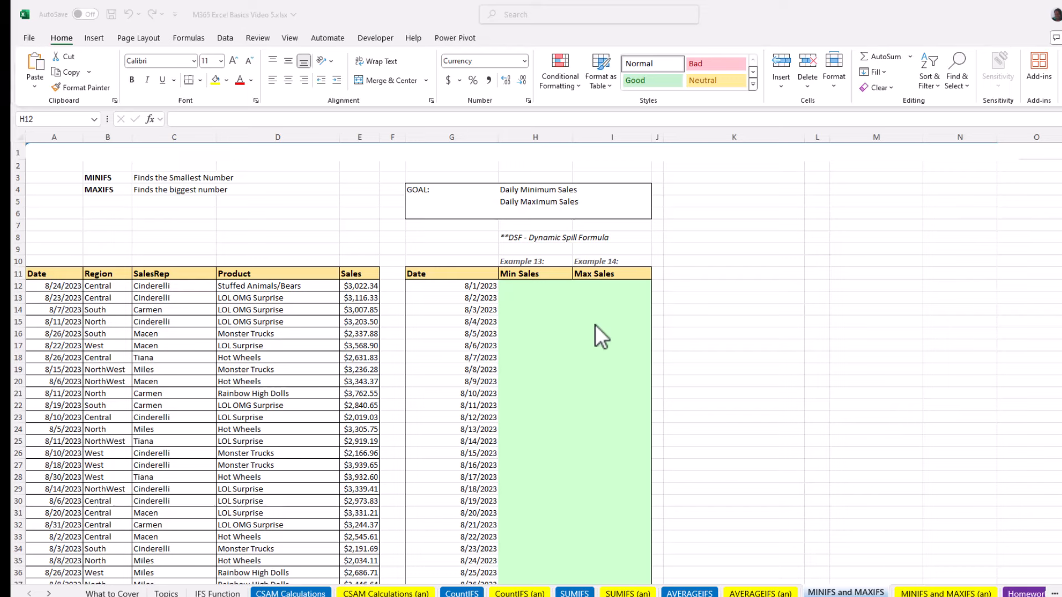
pyautogui.click(547, 285)
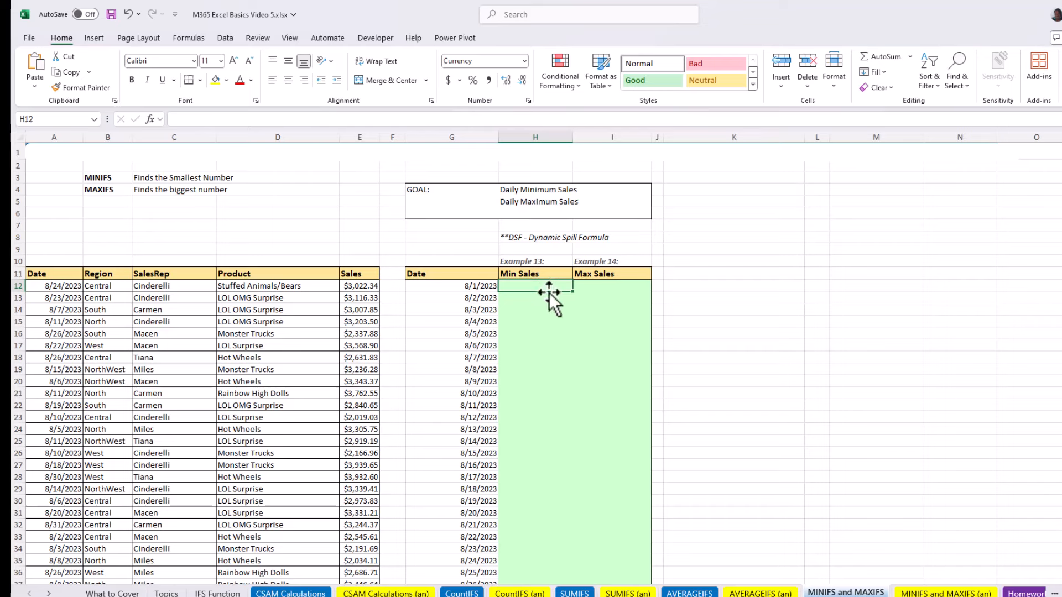
pyautogui.write('=min')
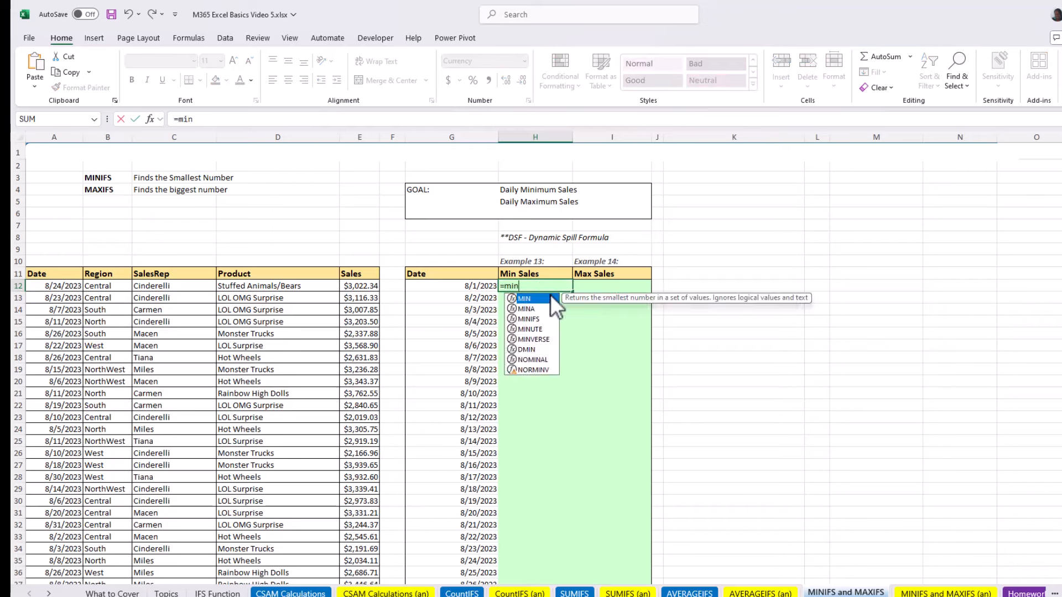
pyautogui.write('ifs')
pyautogui.press('Tab')
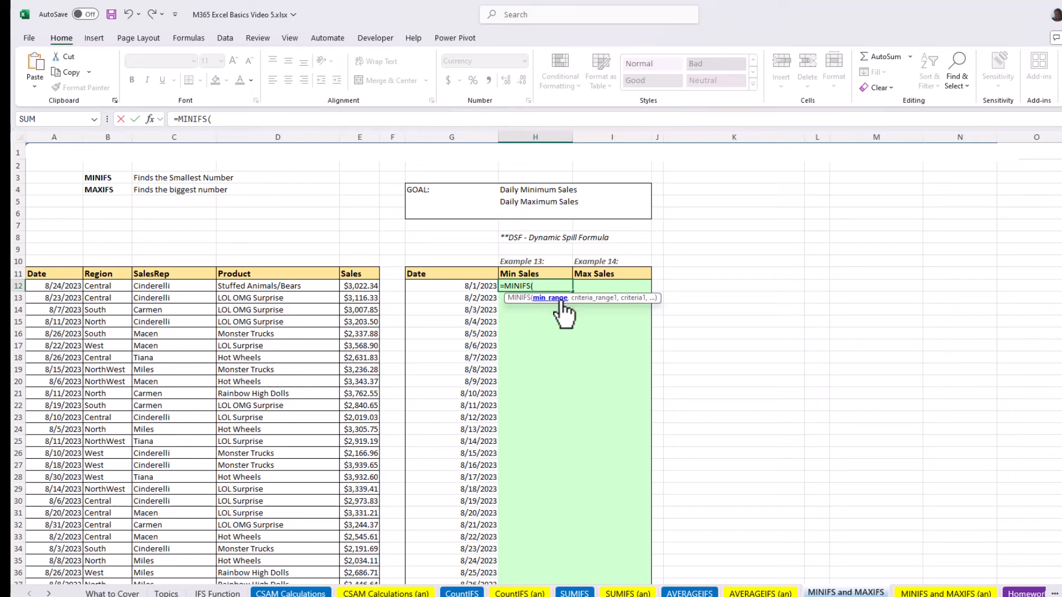
pyautogui.click(363, 286)
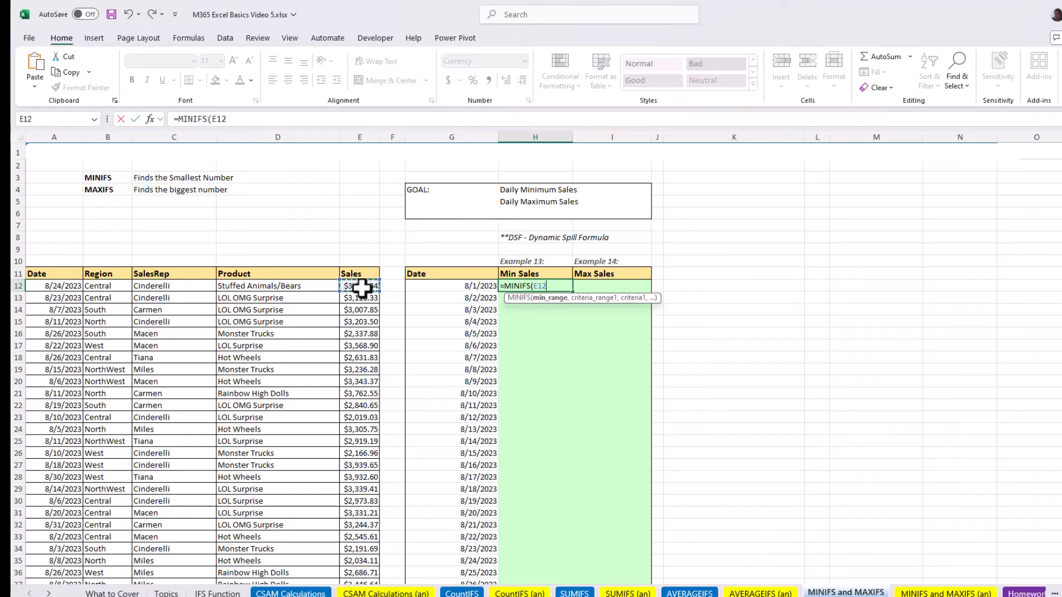
pyautogui.hotkey('ctrl', 'shift', 'Down')
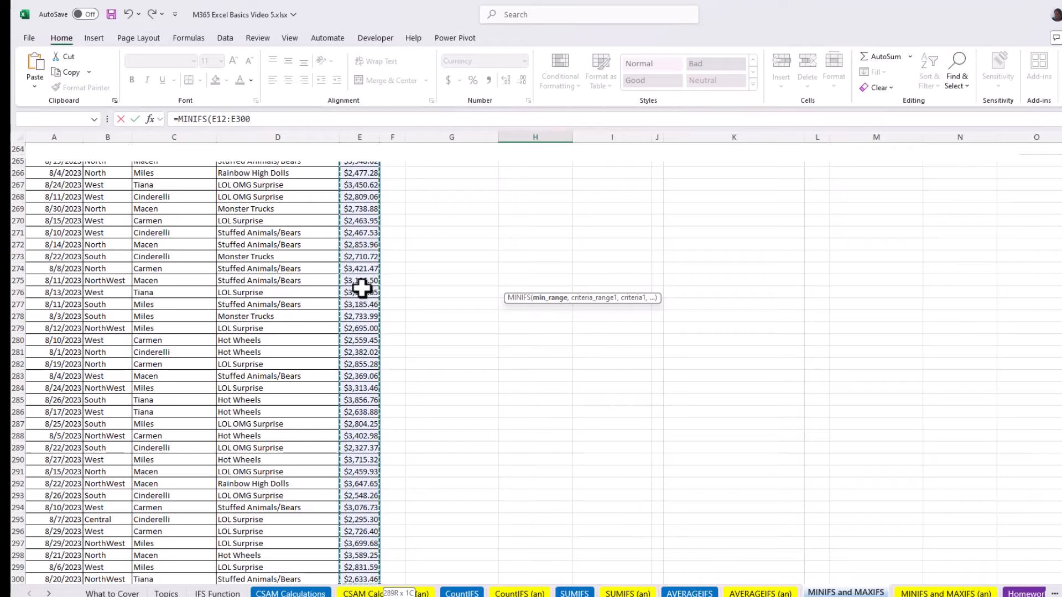
pyautogui.hotkey('ctrl', 'BackSpace')
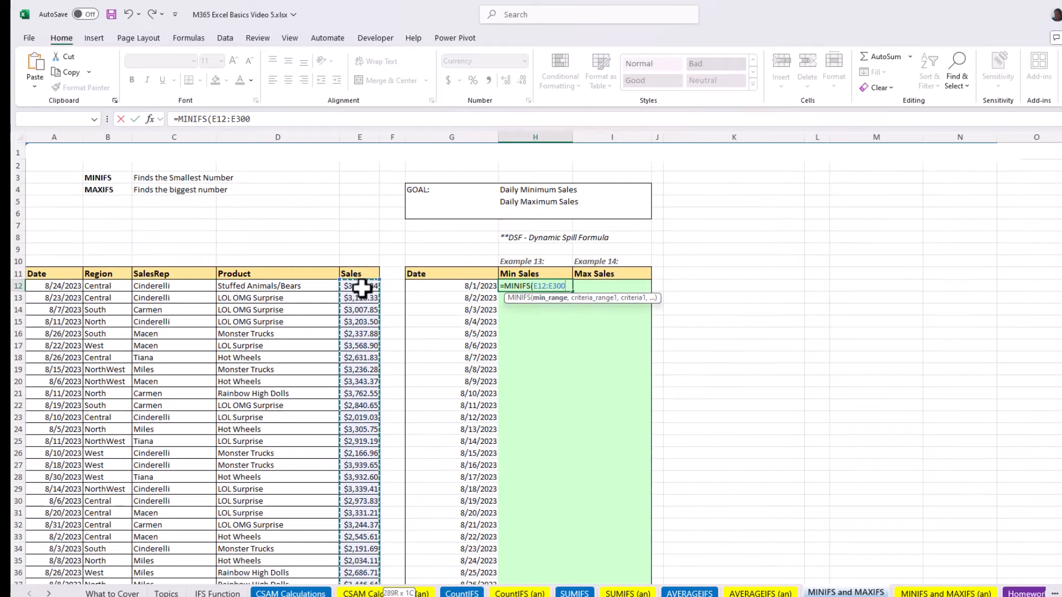
pyautogui.write(',')
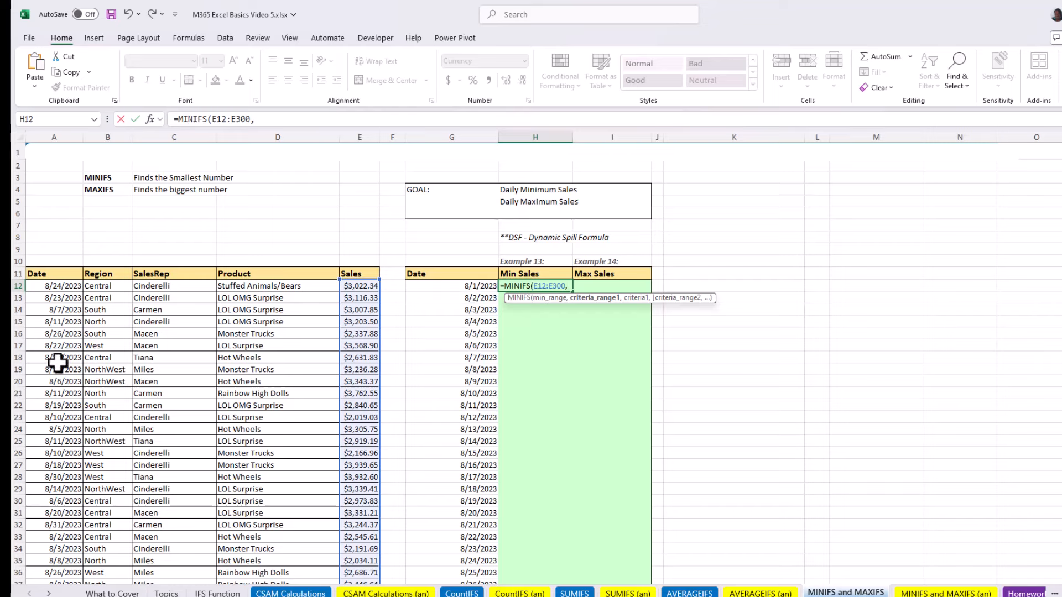
# Step: Complete the Example 13 spill formula with Date data A12:A300 as criteria range and the date list G12:G42 as criteria
pyautogui.click(55, 286)
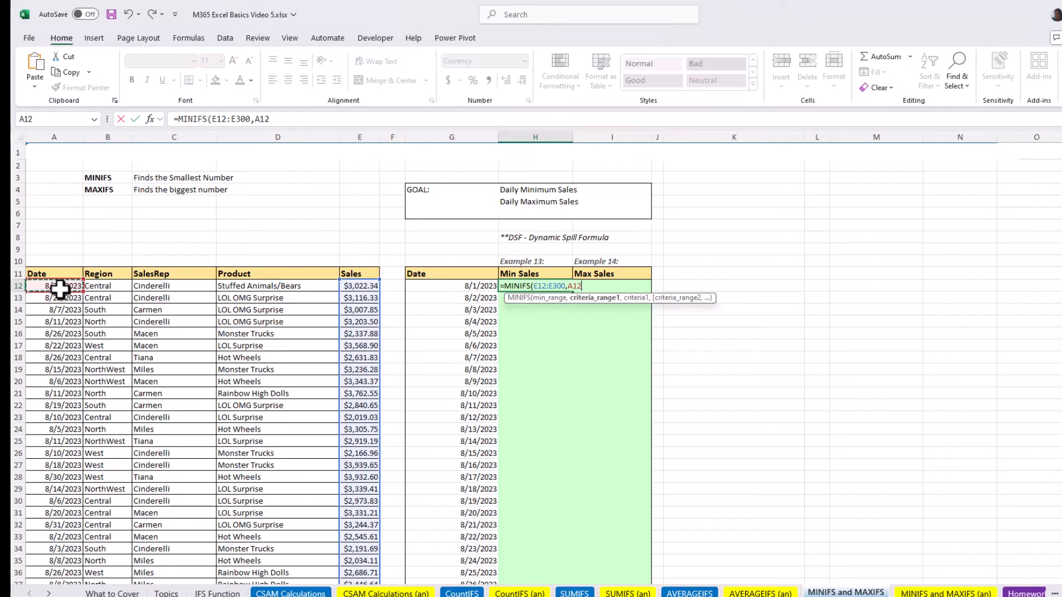
pyautogui.hotkey('ctrl', 'shift', 'Down')
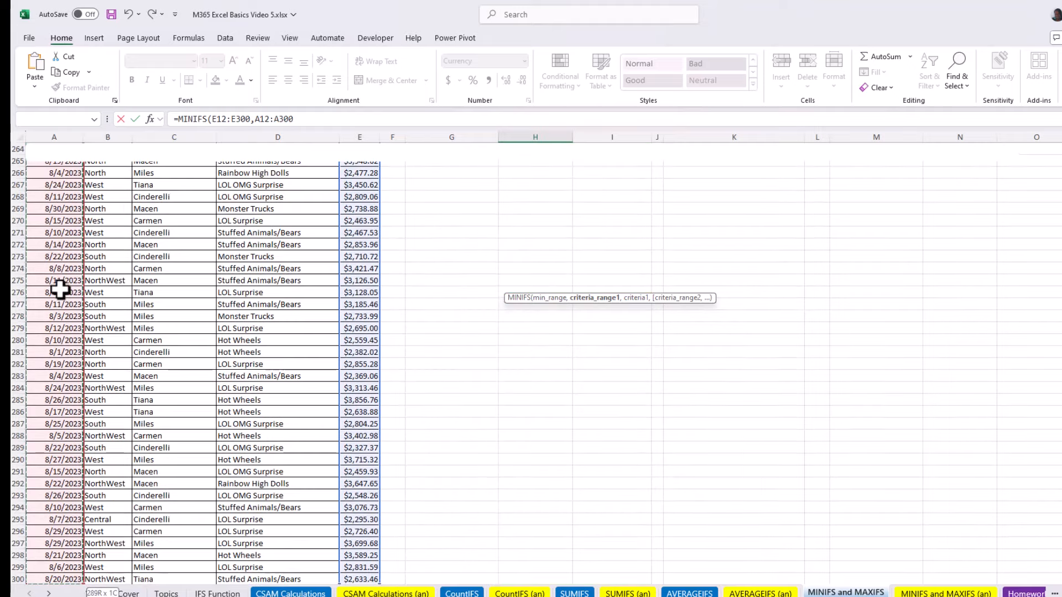
pyautogui.hotkey('ctrl', 'BackSpace')
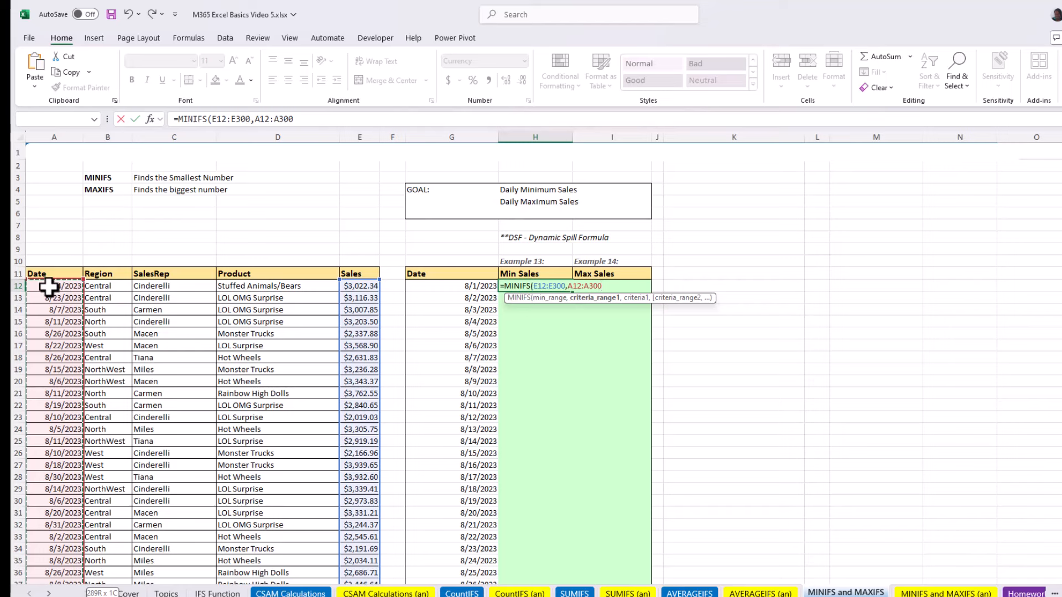
pyautogui.write(',')
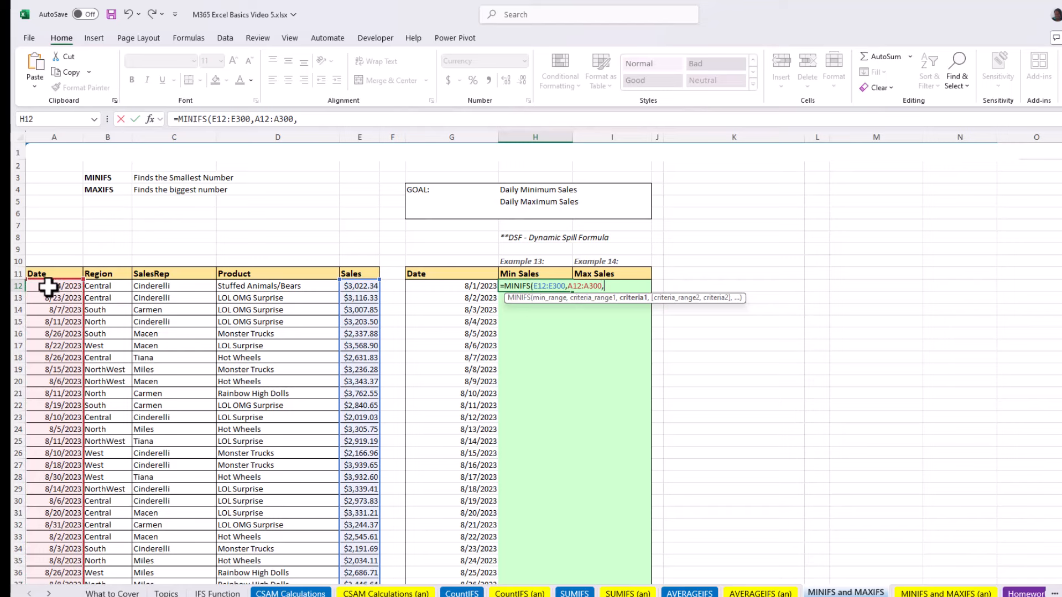
pyautogui.click(461, 287)
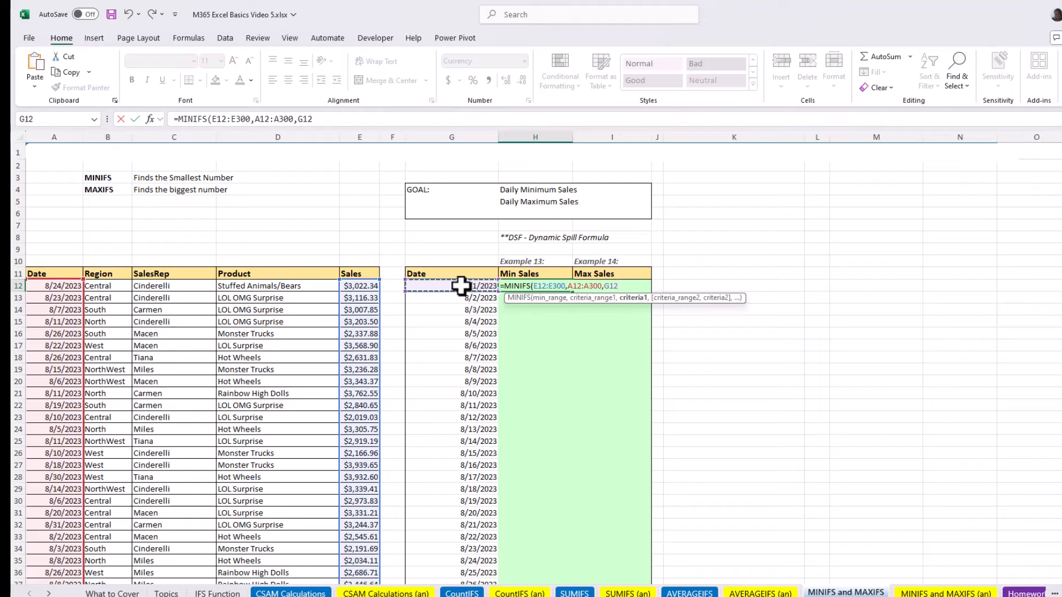
pyautogui.moveTo(463, 288); pyautogui.dragTo(448, 553)
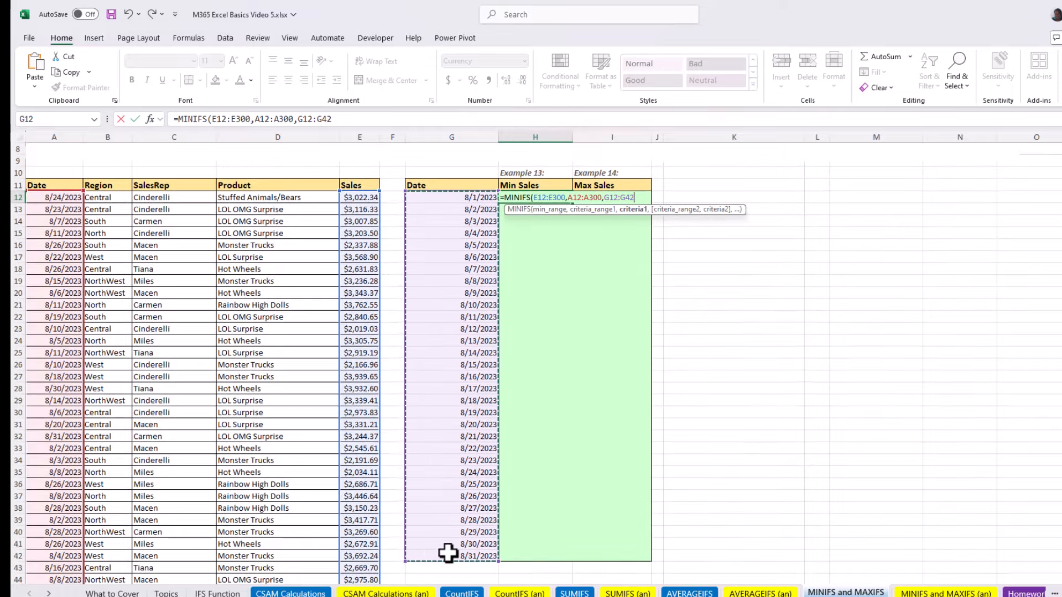
pyautogui.press('Return')
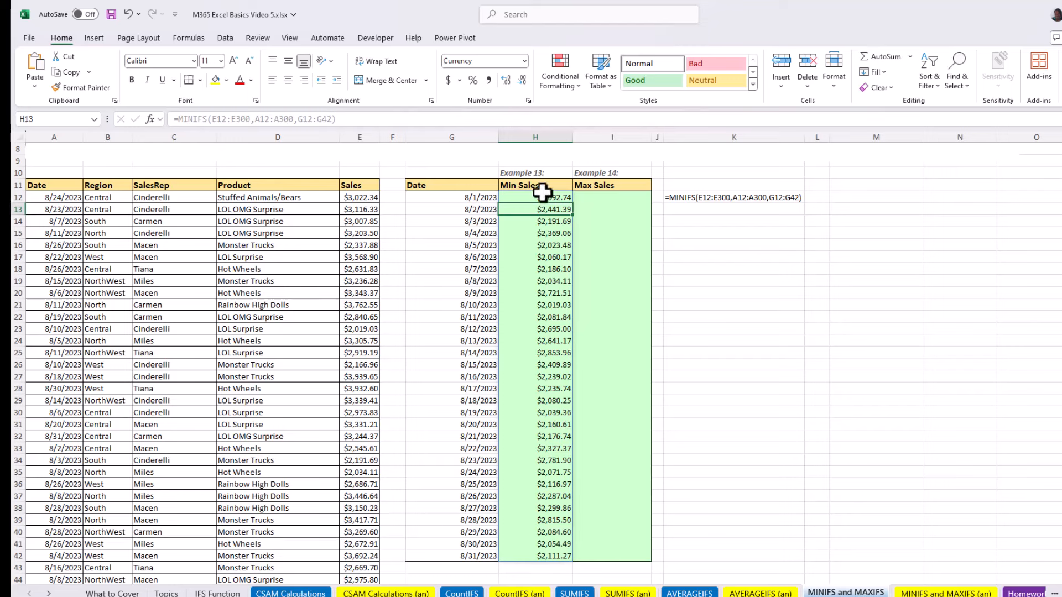
# Step: Start a MAXIFS formula in Example 14's first Max Sales cell with Sales data E12:E300 as the maximum range
pyautogui.click(602, 197)
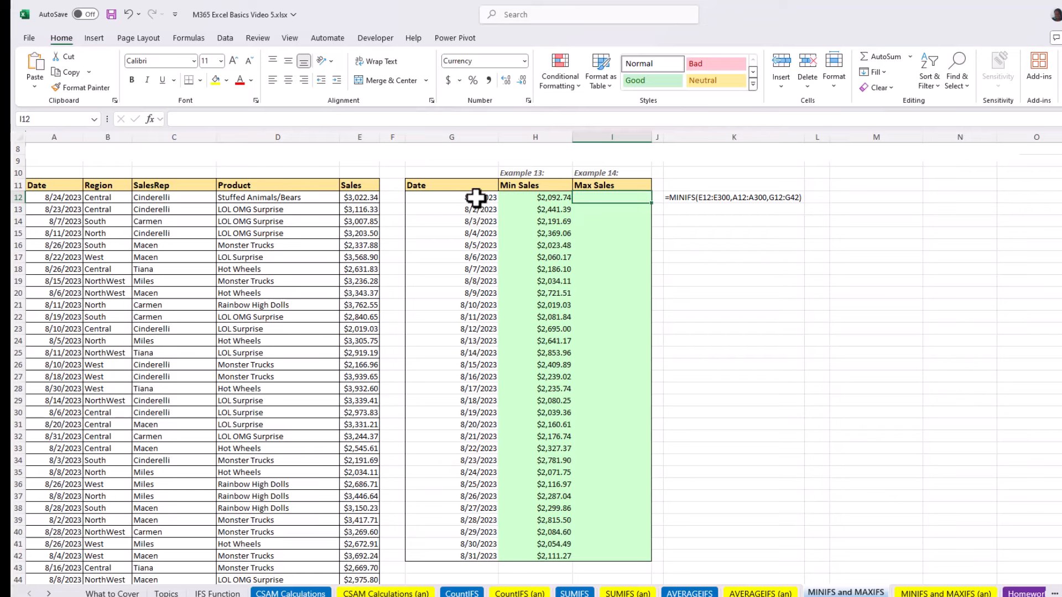
pyautogui.write('=')
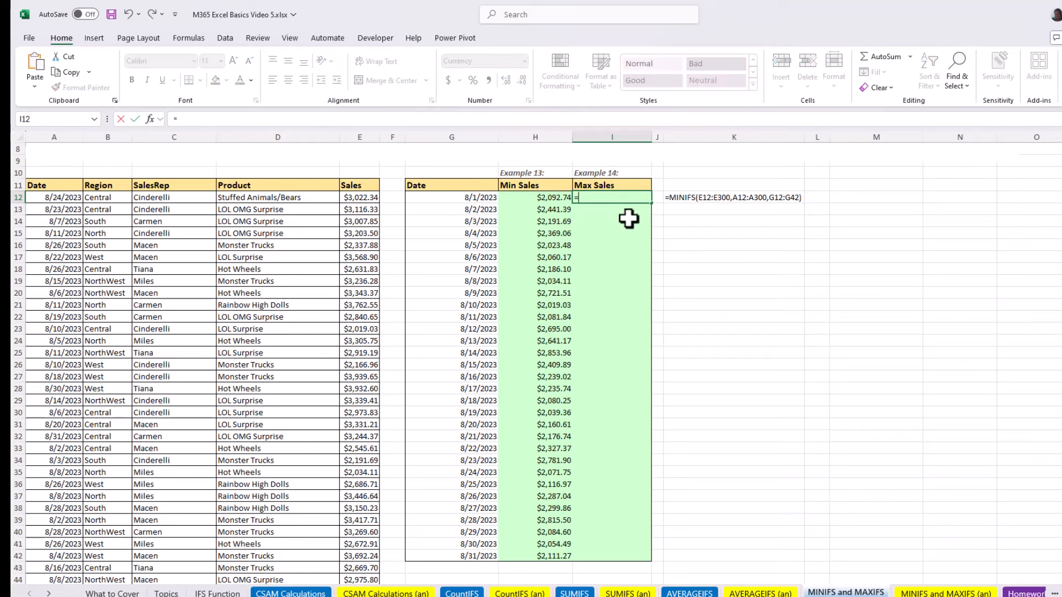
pyautogui.write('MAXIFS(')
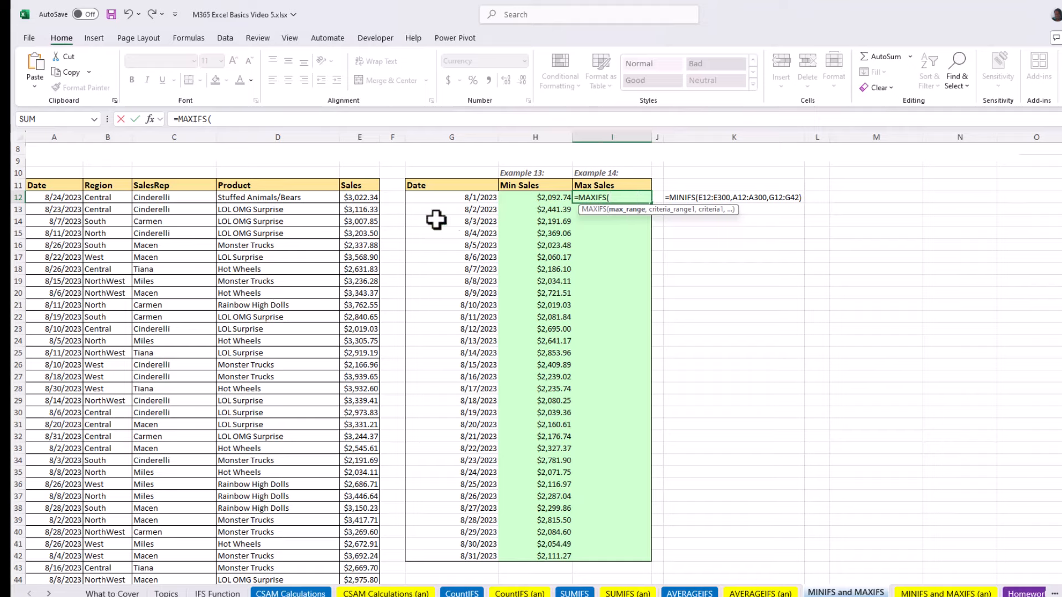
pyautogui.click(365, 199)
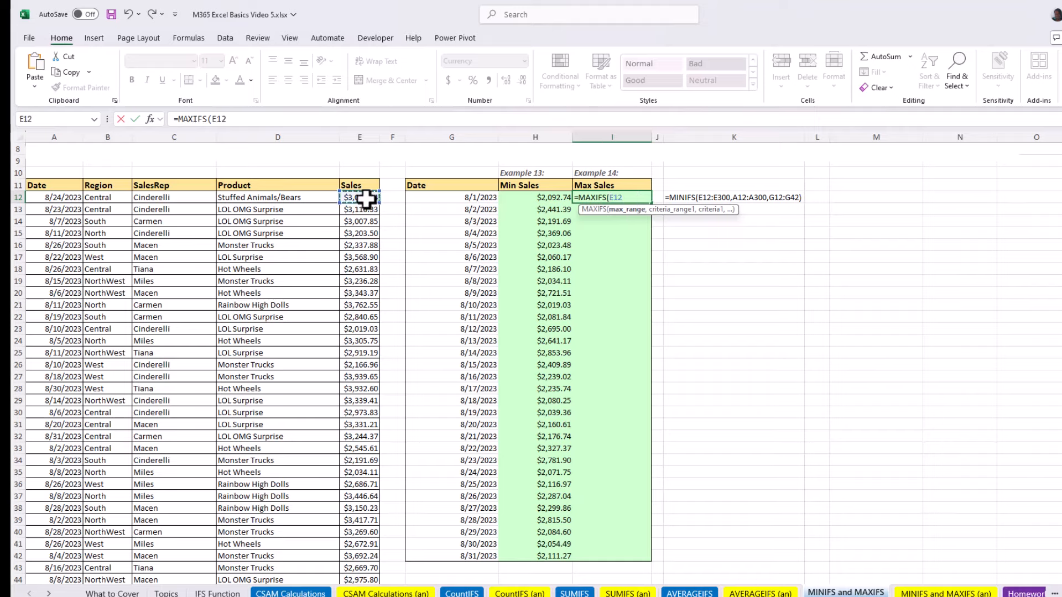
pyautogui.hotkey('ctrl', 'shift', 'Down')
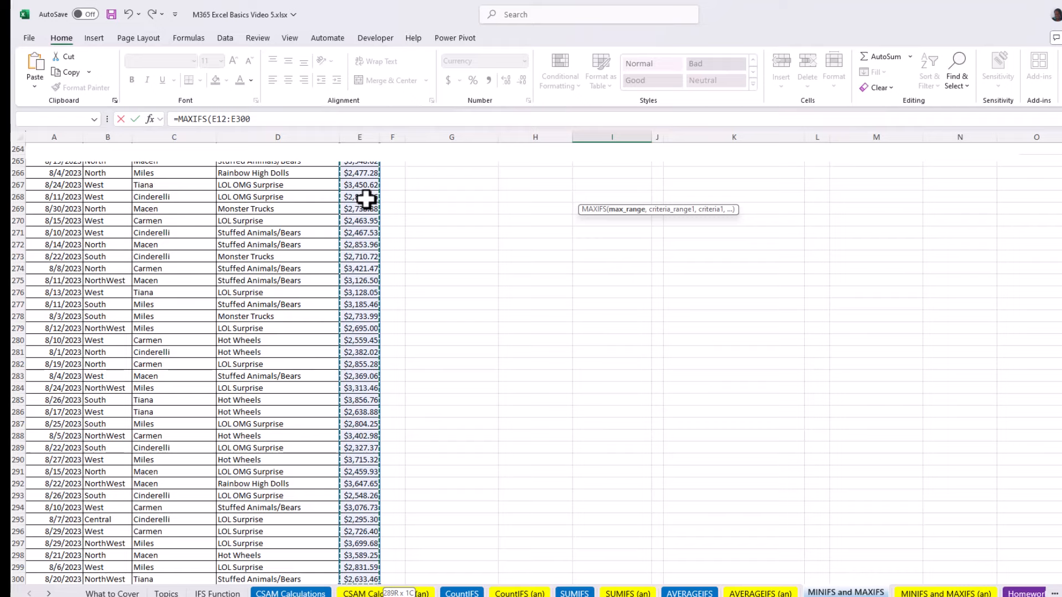
pyautogui.hotkey('ctrl', 'BackSpace')
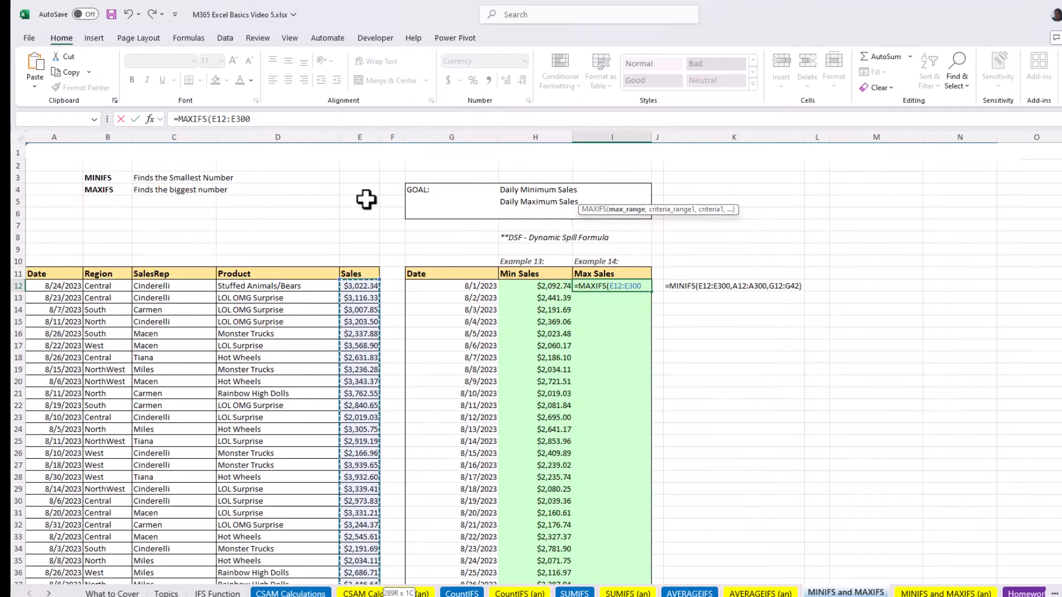
pyautogui.write(',')
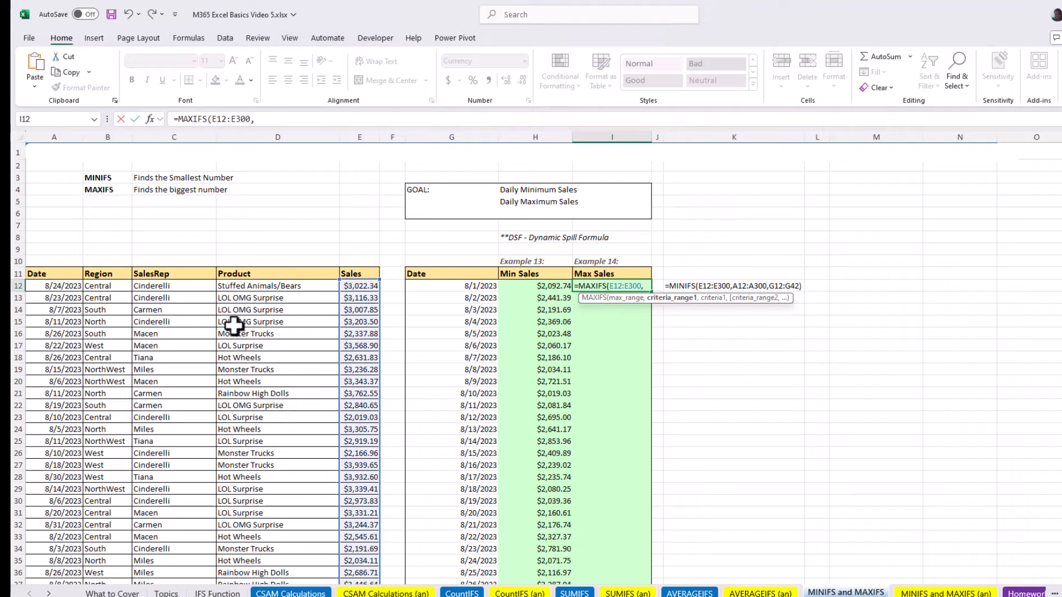
# Step: Complete the Example 14 spill formula with Date data A12:A300 as criteria range and the date list G12:G42 as criteria
pyautogui.click(50, 285)
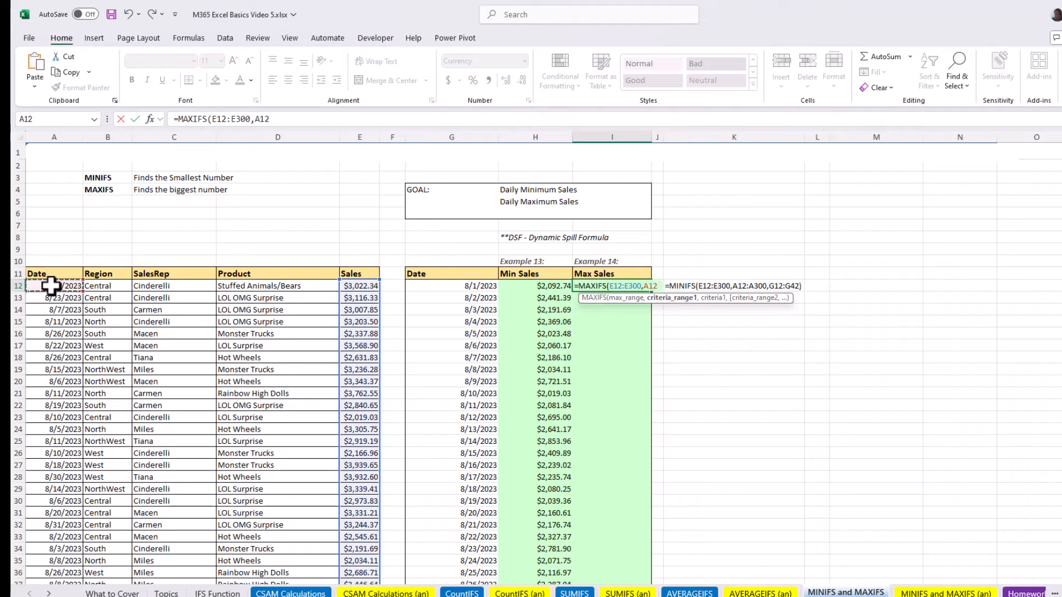
pyautogui.hotkey('ctrl', 'shift', 'Down')
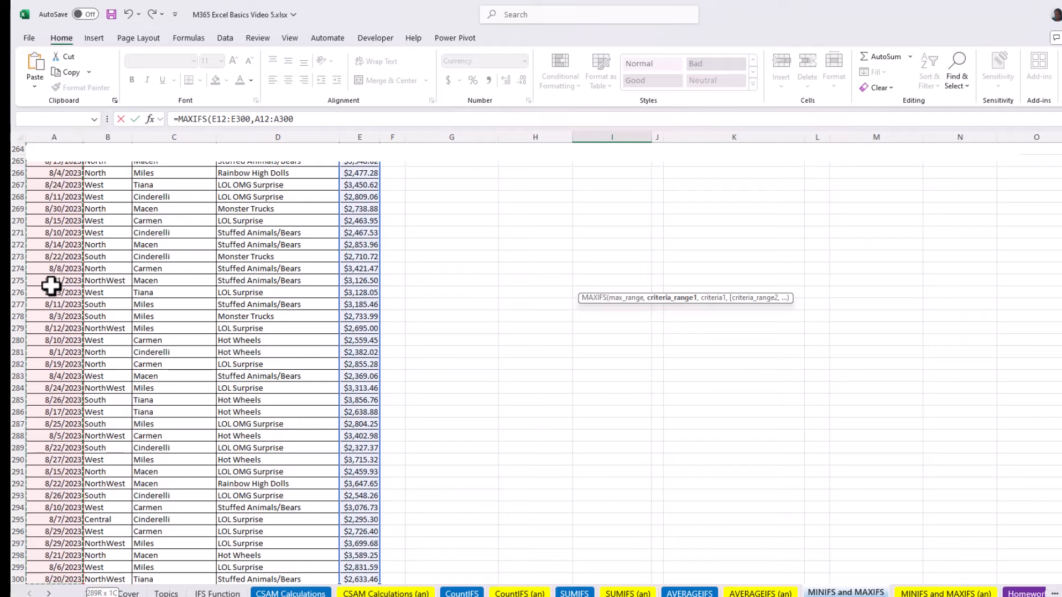
pyautogui.hotkey('ctrl', 'BackSpace')
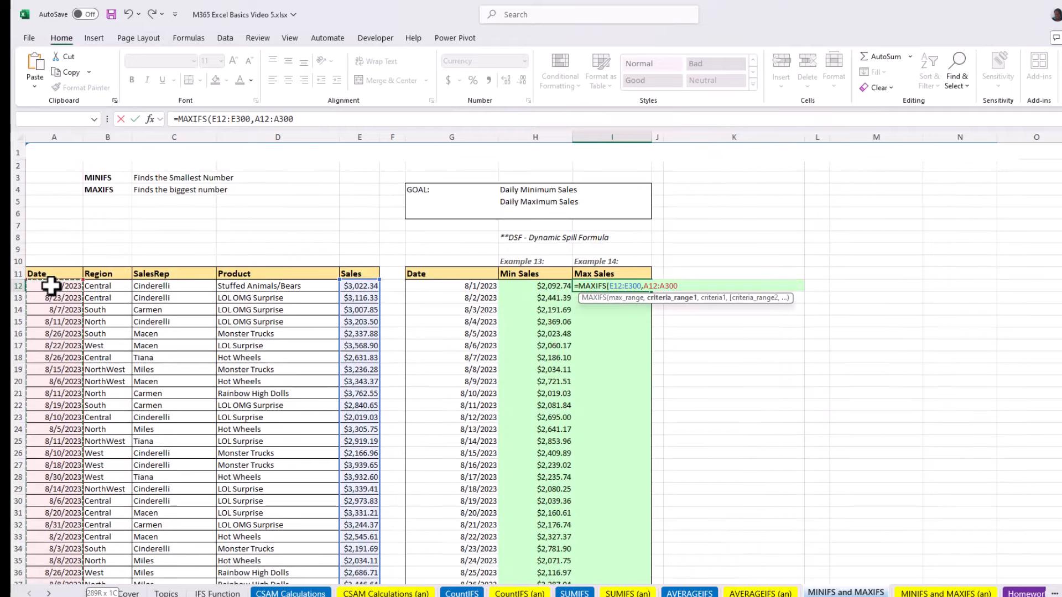
pyautogui.write(',')
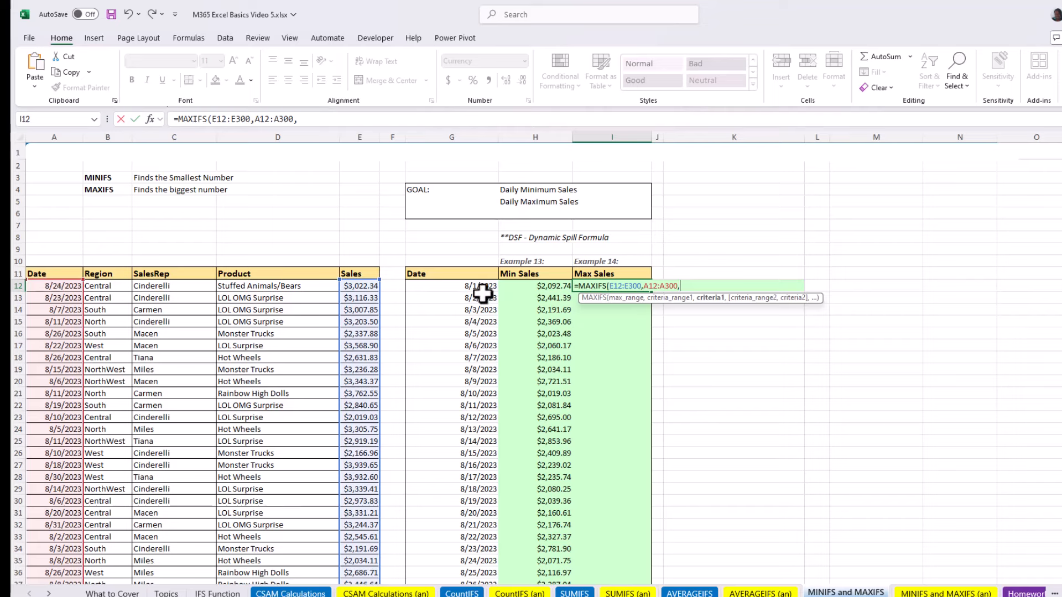
pyautogui.click(459, 287)
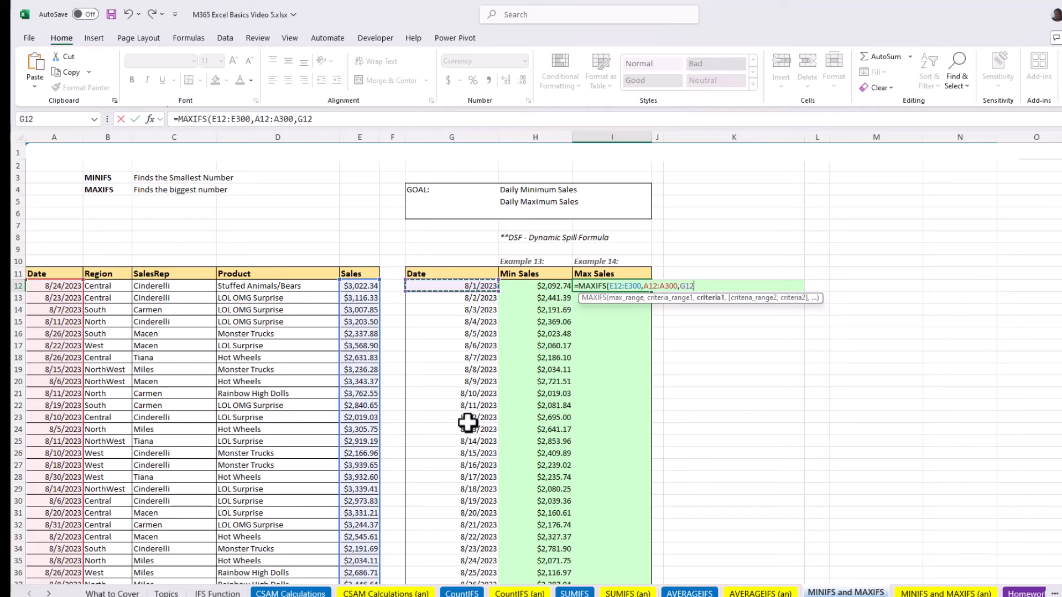
pyautogui.hotkey('ctrl', 'shift', 'Down')
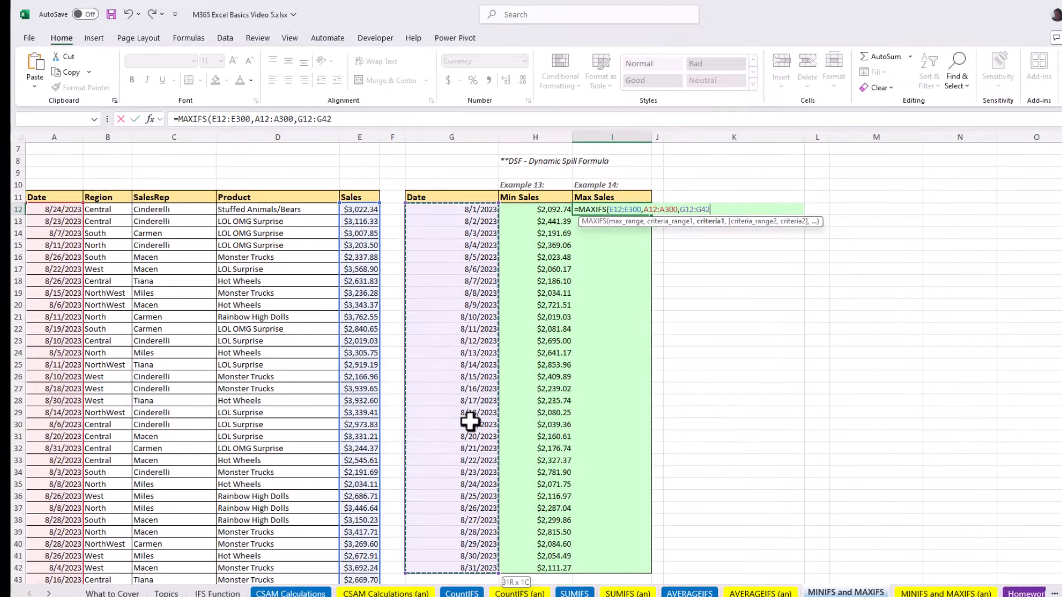
pyautogui.press('Return')
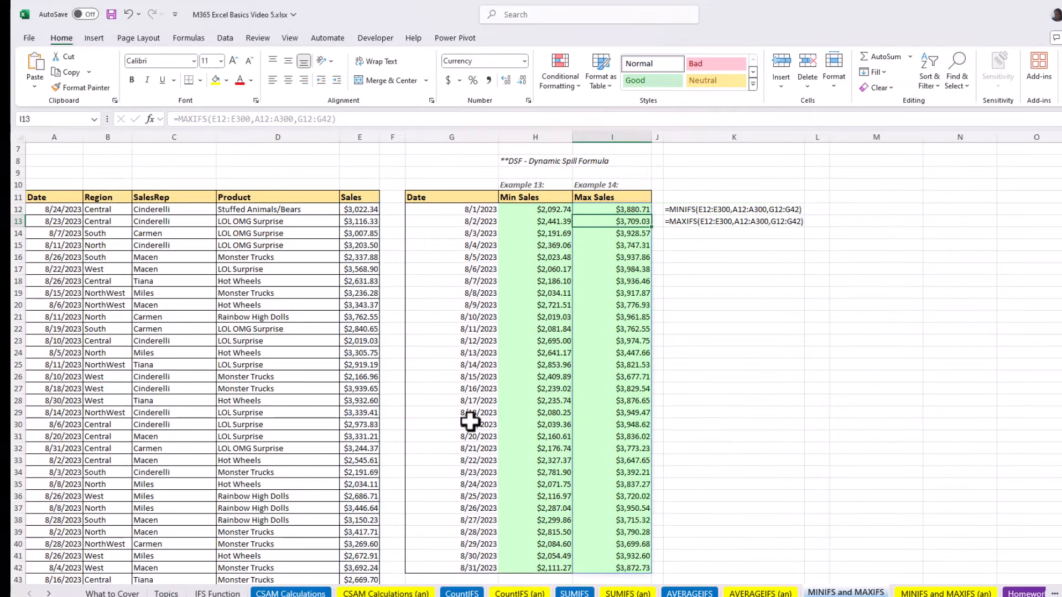